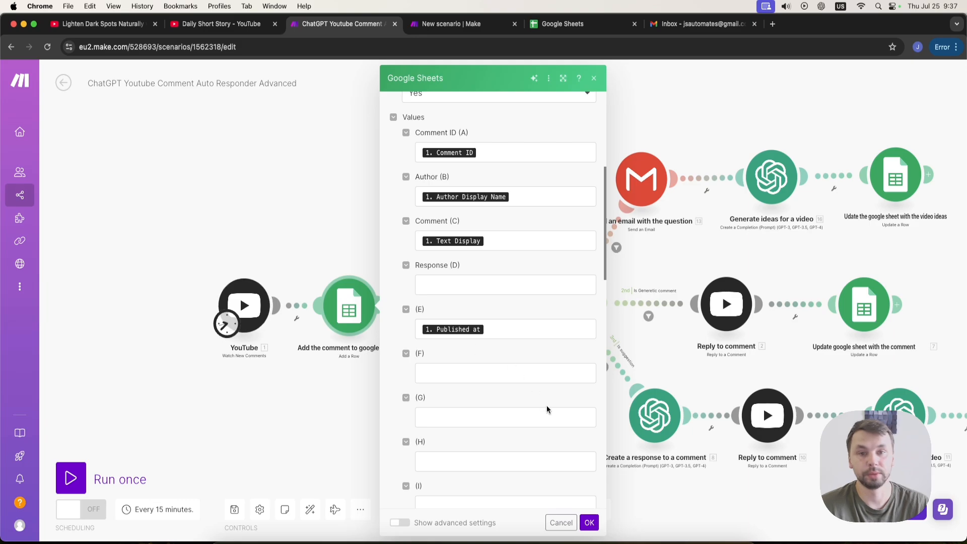
Close the Google Sheets module settings and look over the scenario's router branches.
click(589, 522)
drag(485, 398, 388, 401)
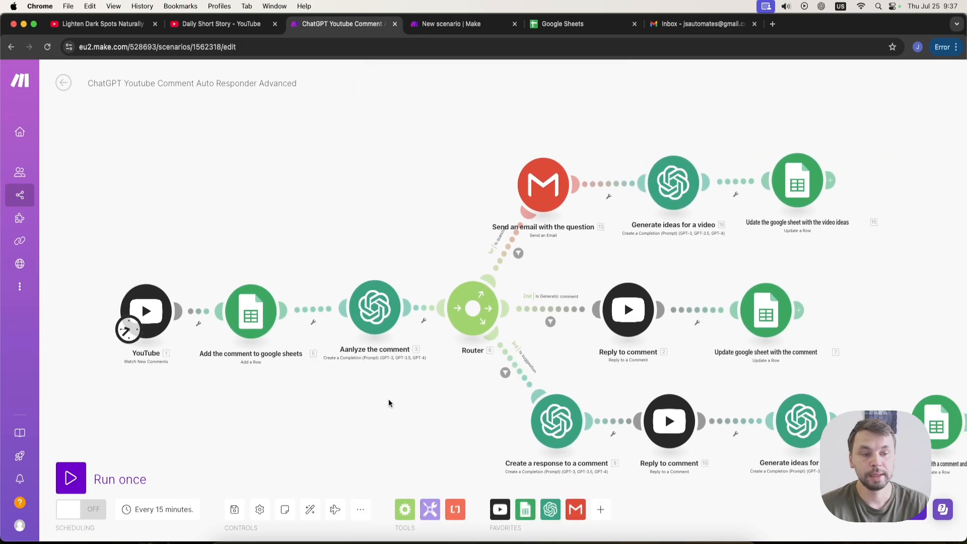
drag(420, 208, 369, 221)
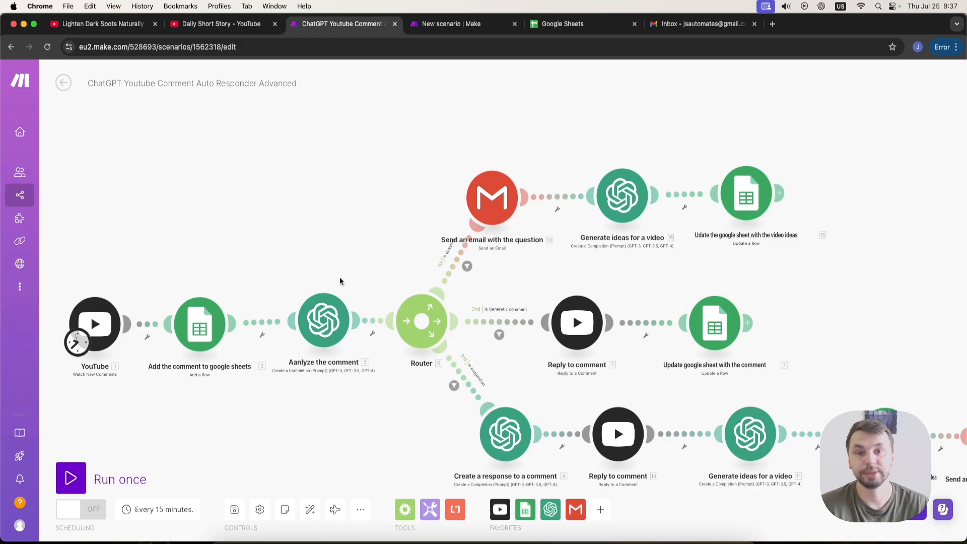
scroll(310, 384, right, 2)
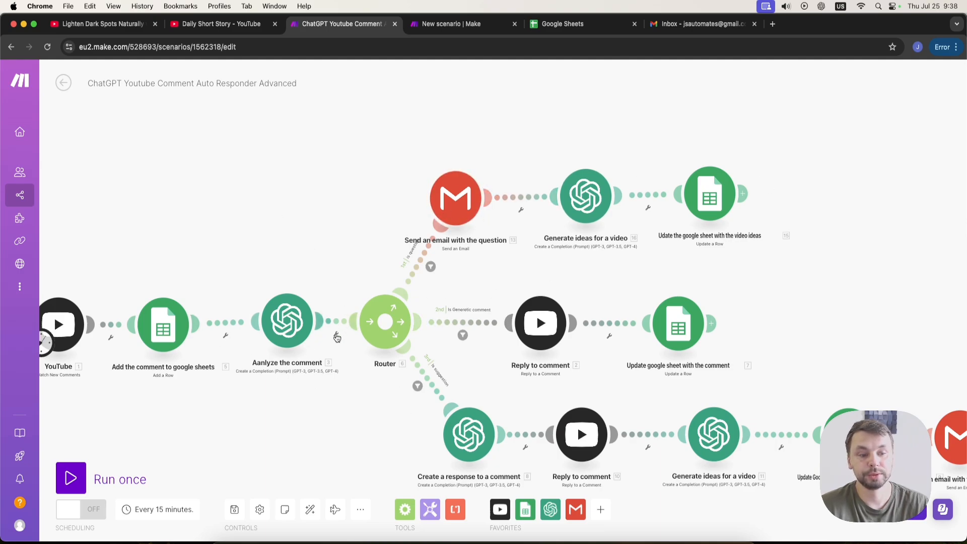
drag(395, 375, 341, 358)
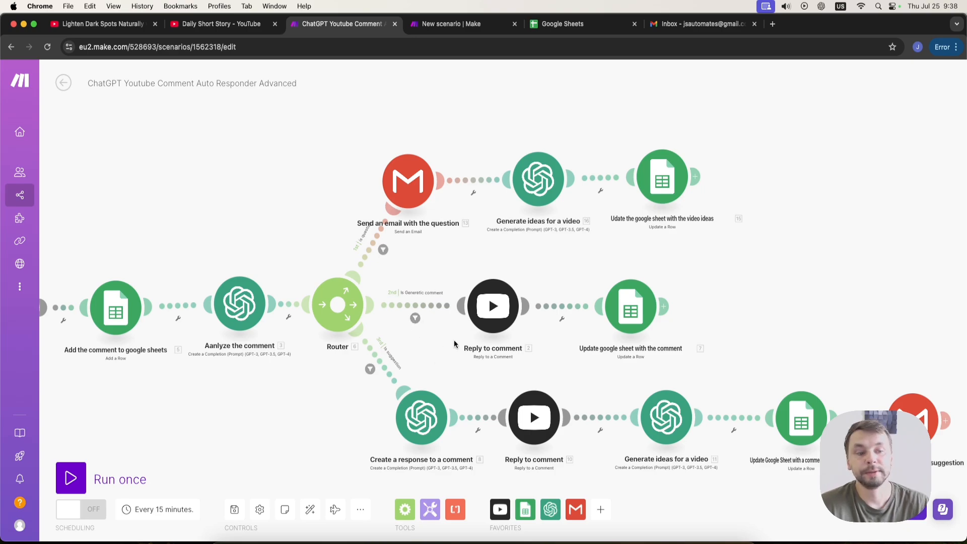
drag(534, 326, 519, 317)
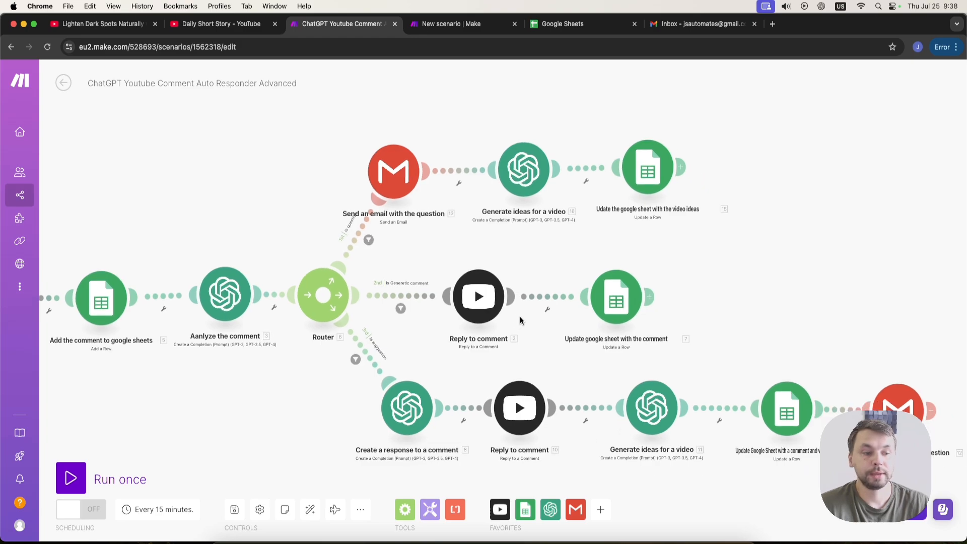
Inspect the settings of the generic-comment branch's Reply to comment and Update google sheet modules.
click(483, 295)
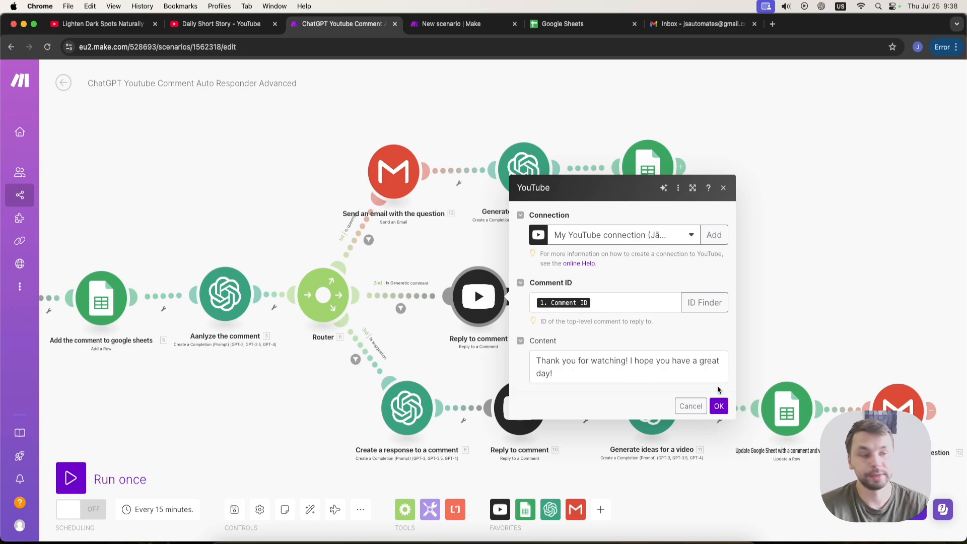
click(719, 407)
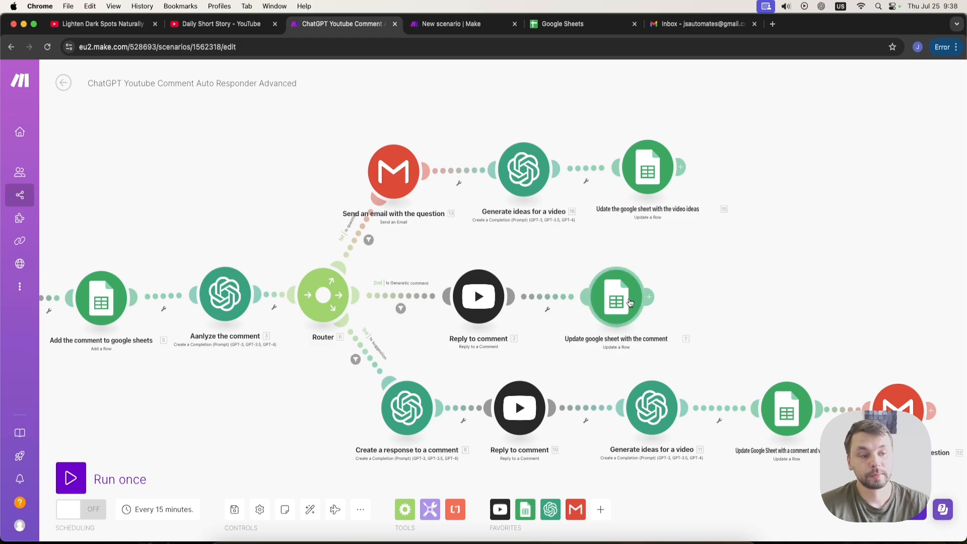
click(619, 297)
scroll(771, 328, down, 7)
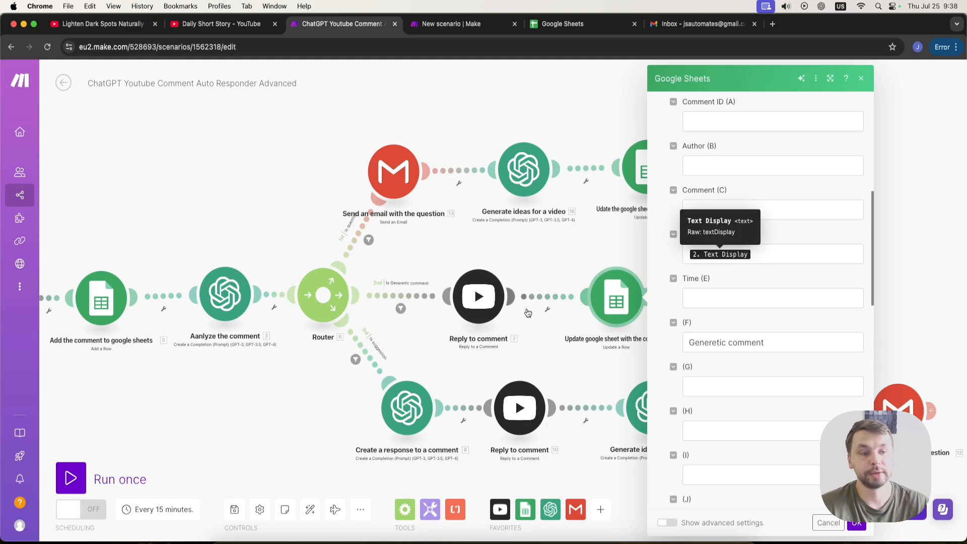
click(856, 525)
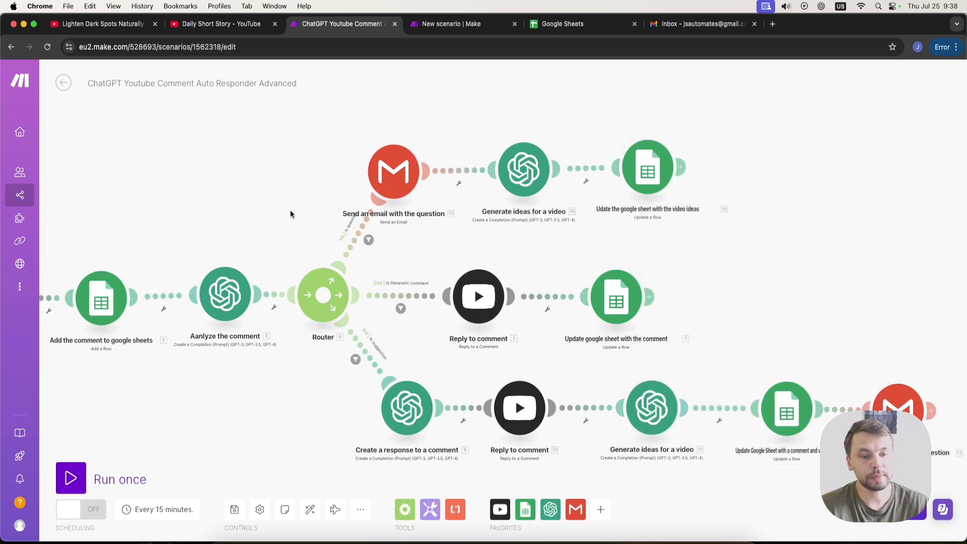
Inspect the Reply to comment module settings in the suggestion branch.
drag(291, 210, 286, 190)
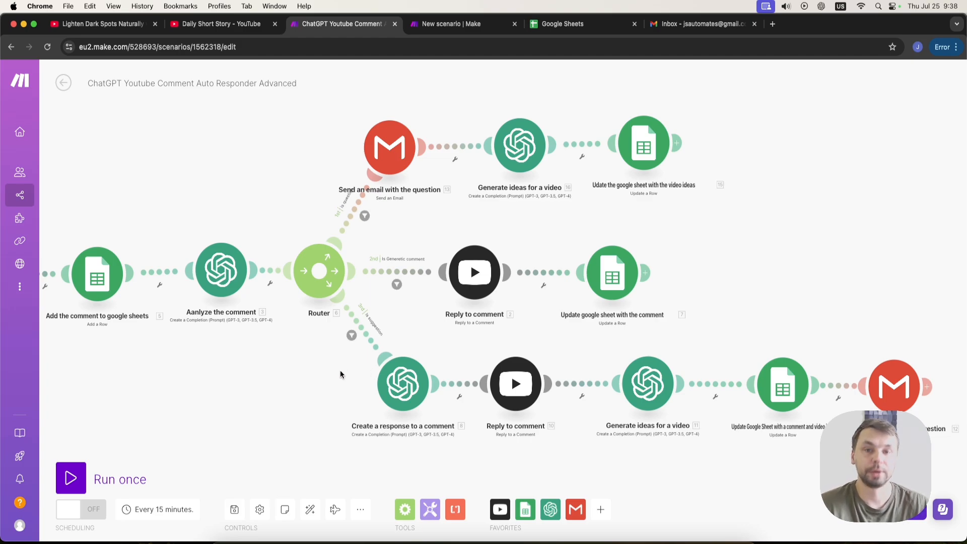
drag(333, 381, 318, 364)
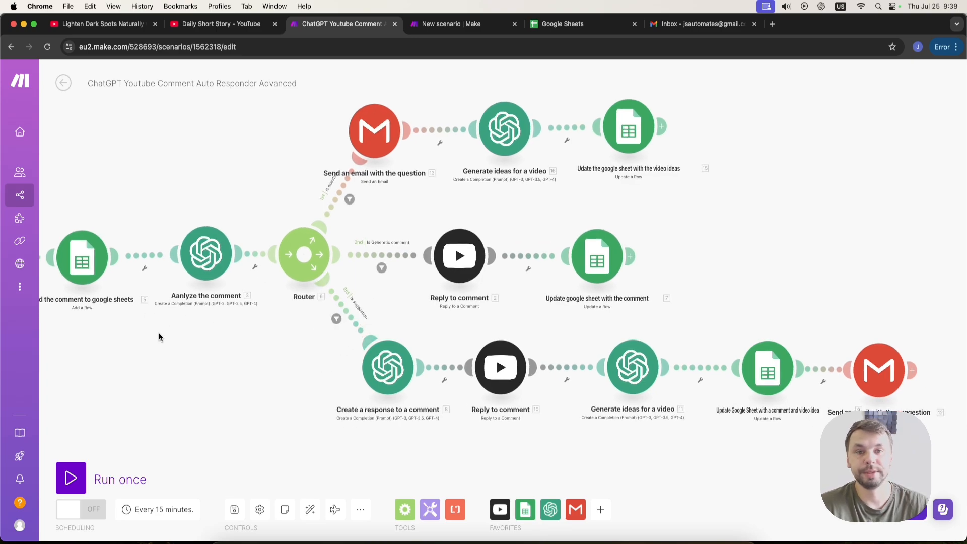
drag(200, 194, 244, 184)
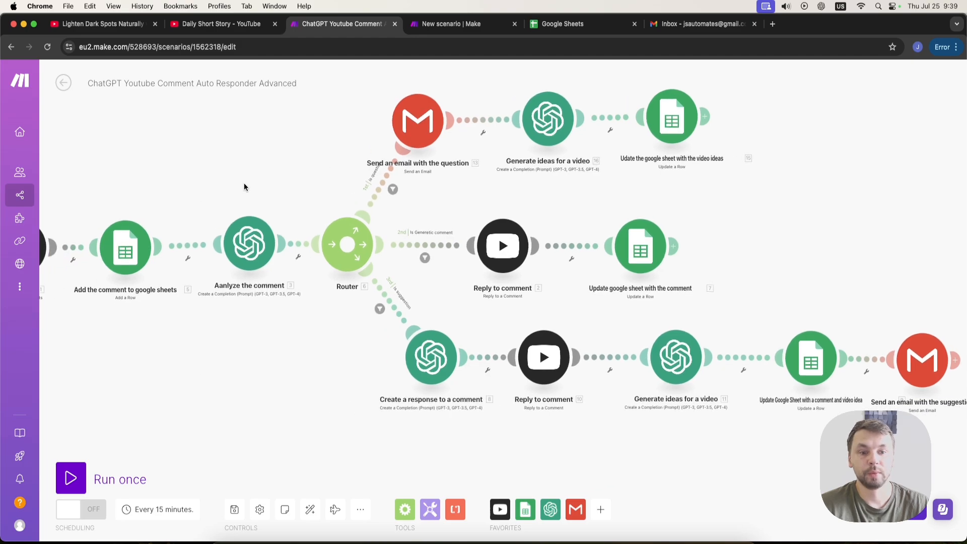
drag(218, 375, 297, 393)
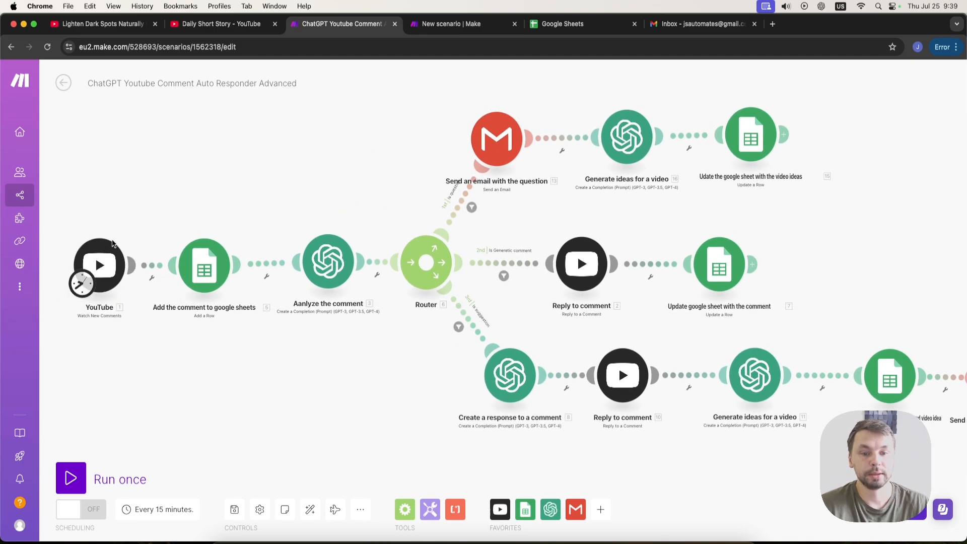
drag(443, 389, 326, 373)
drag(455, 383, 435, 380)
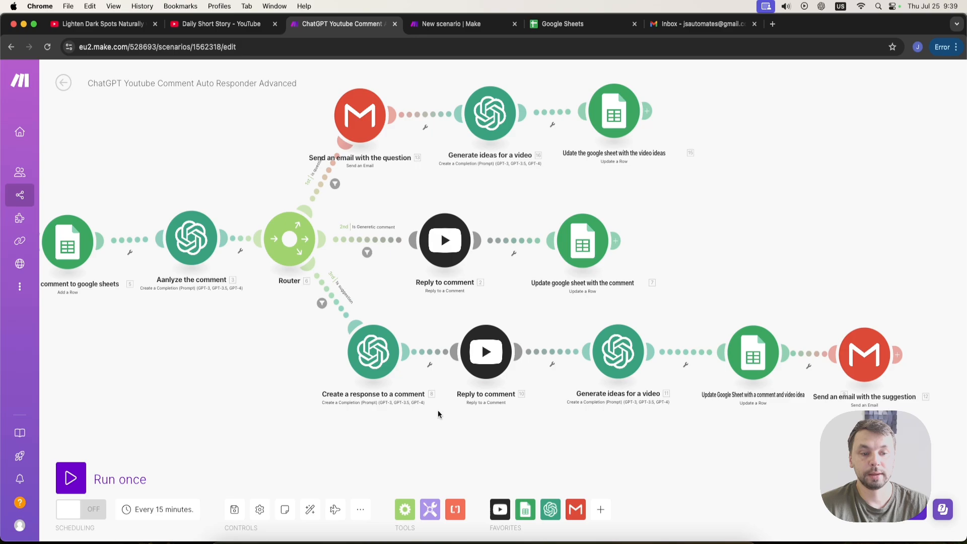
click(483, 353)
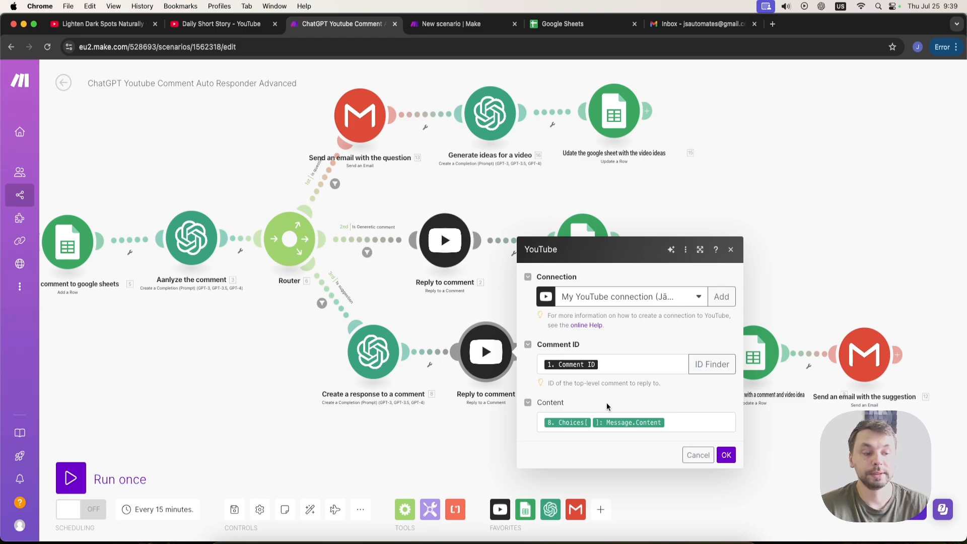
click(725, 454)
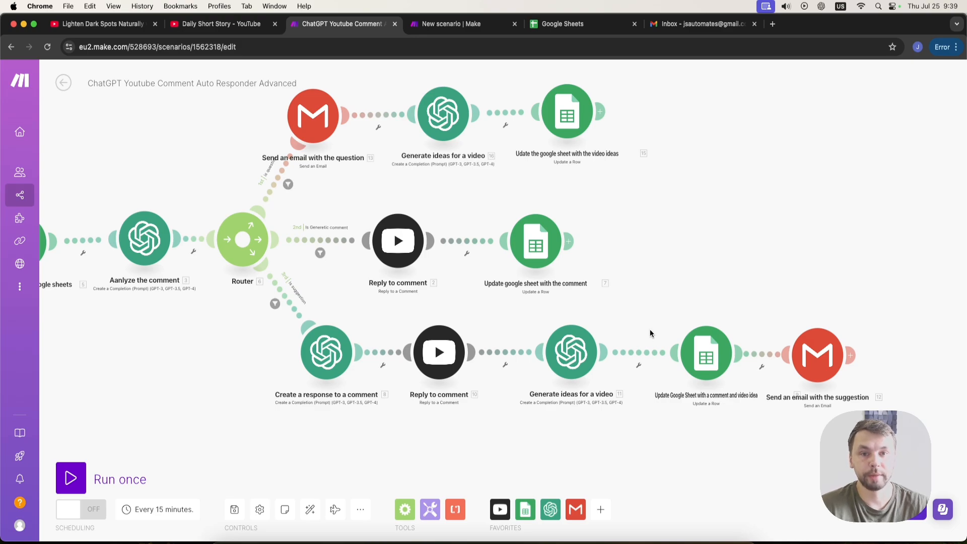
Inspect the column values of the Update Google Sheet with a comment and video idea module.
drag(647, 401, 590, 394)
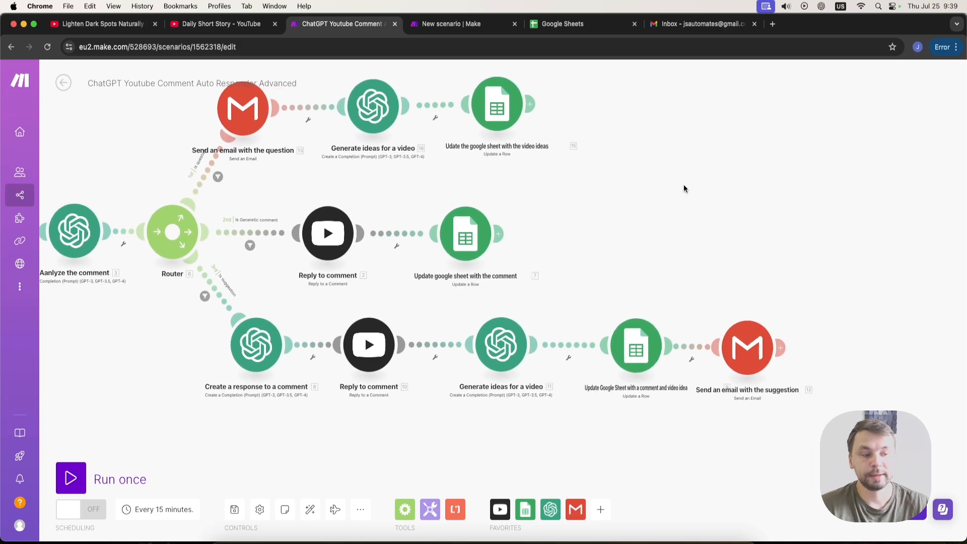
click(643, 348)
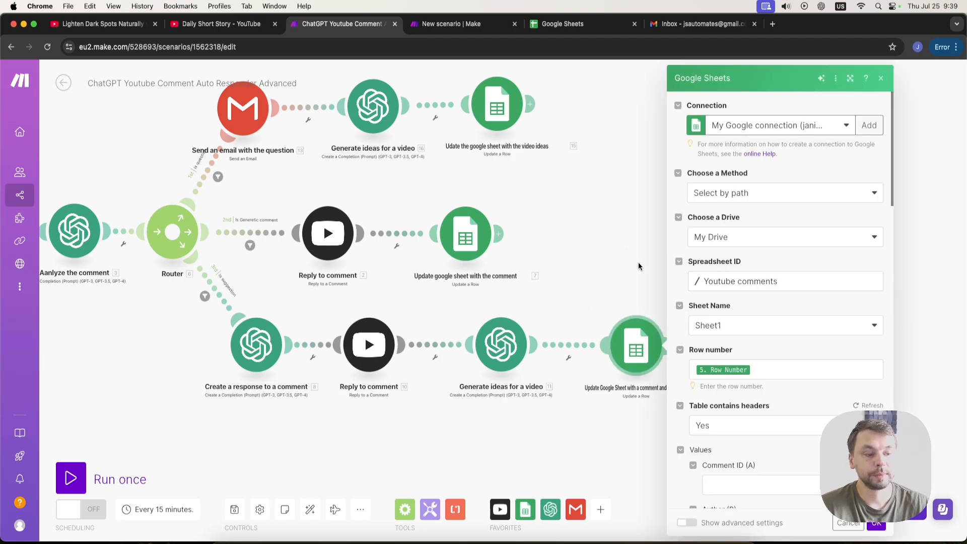
scroll(730, 398, down, 5)
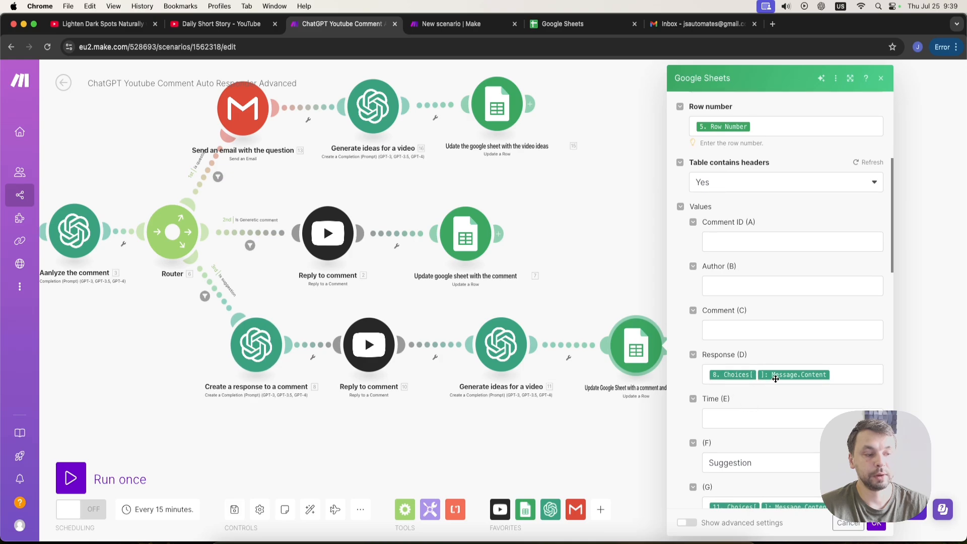
scroll(816, 374, down, 3)
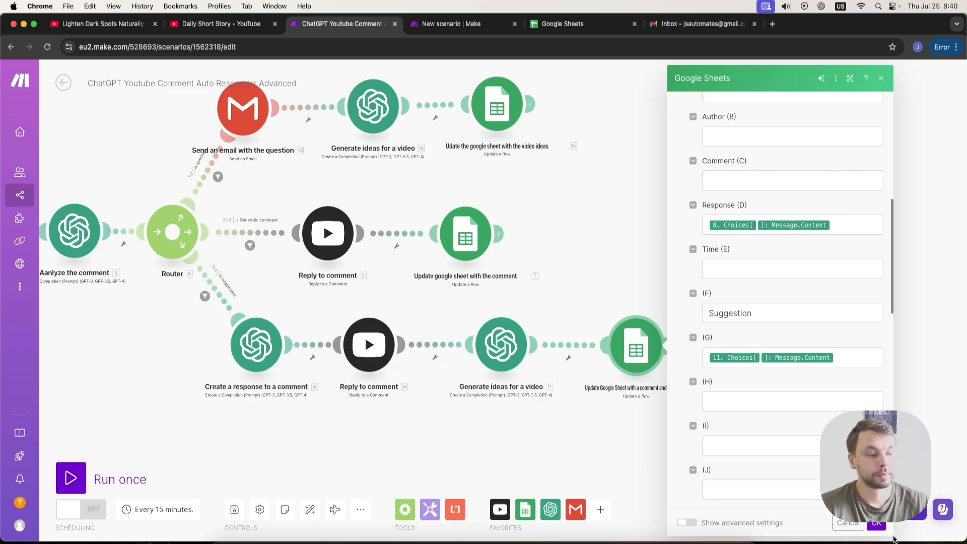
click(876, 524)
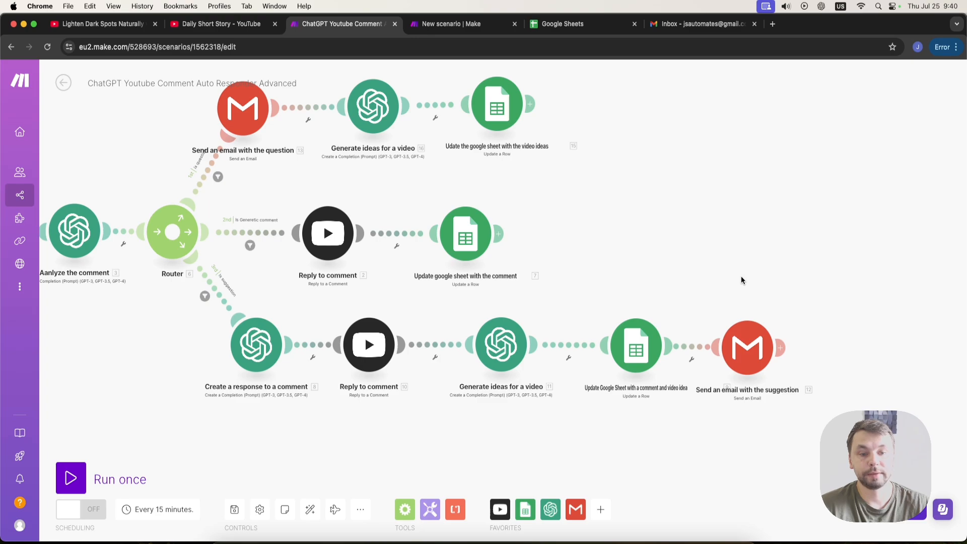
Review the whole scenario layout across all three router branches.
drag(702, 261, 755, 286)
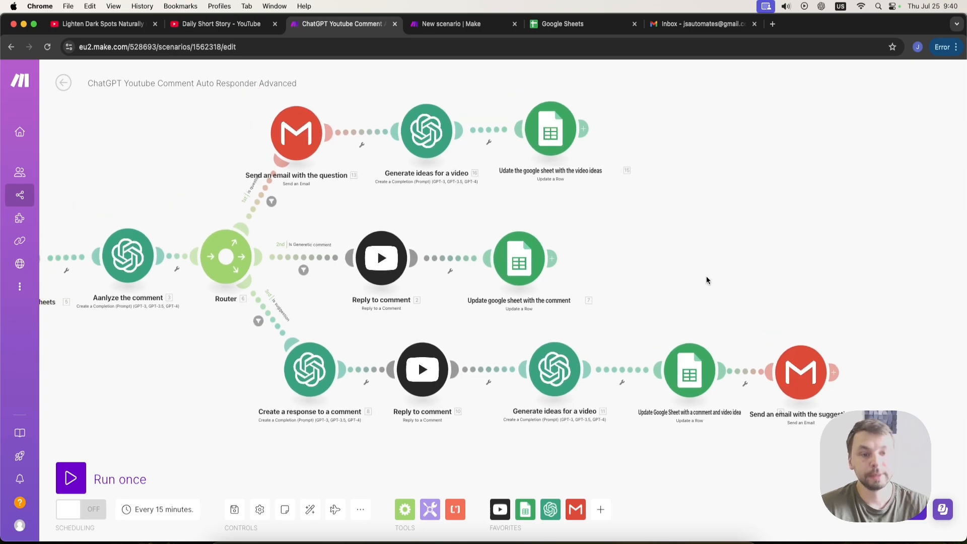
drag(216, 175, 276, 231)
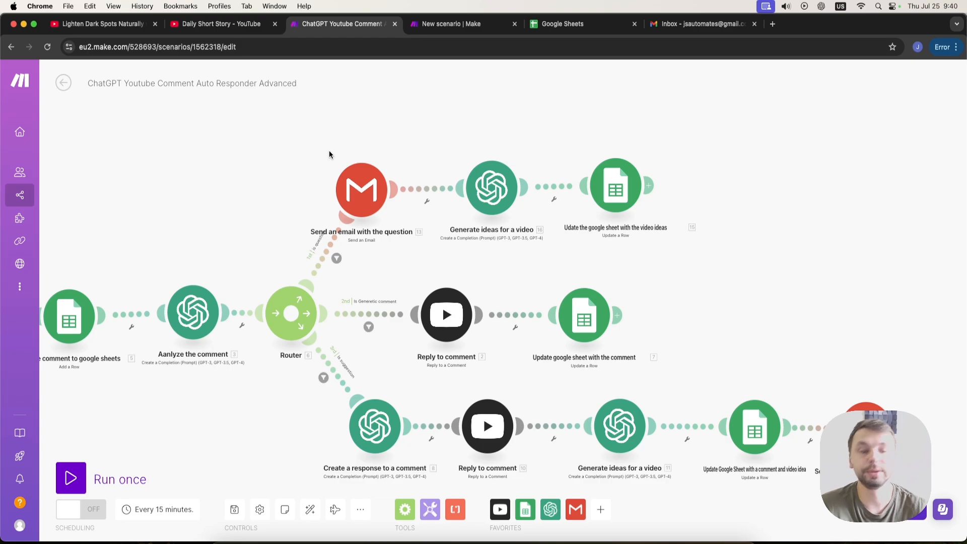
scroll(397, 132, right, 2)
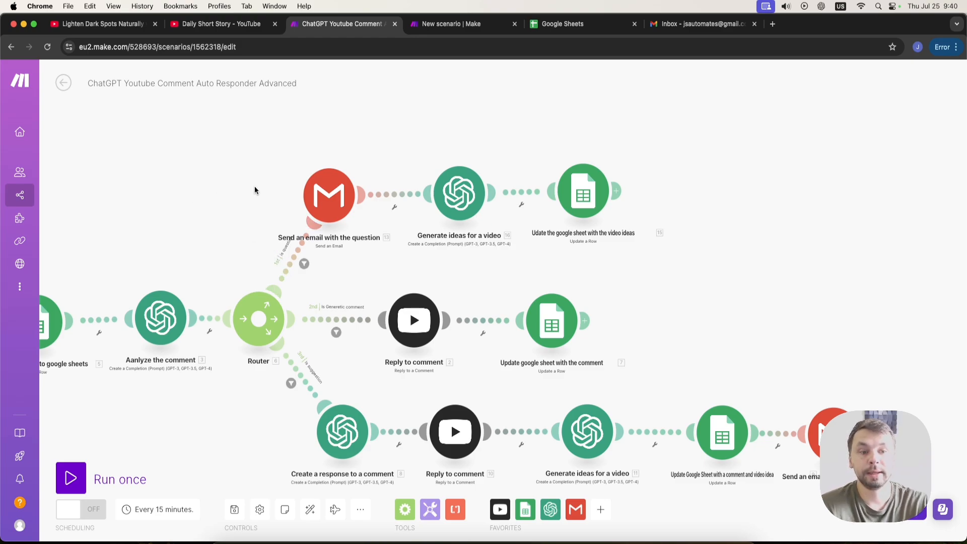
scroll(260, 229, down, 5)
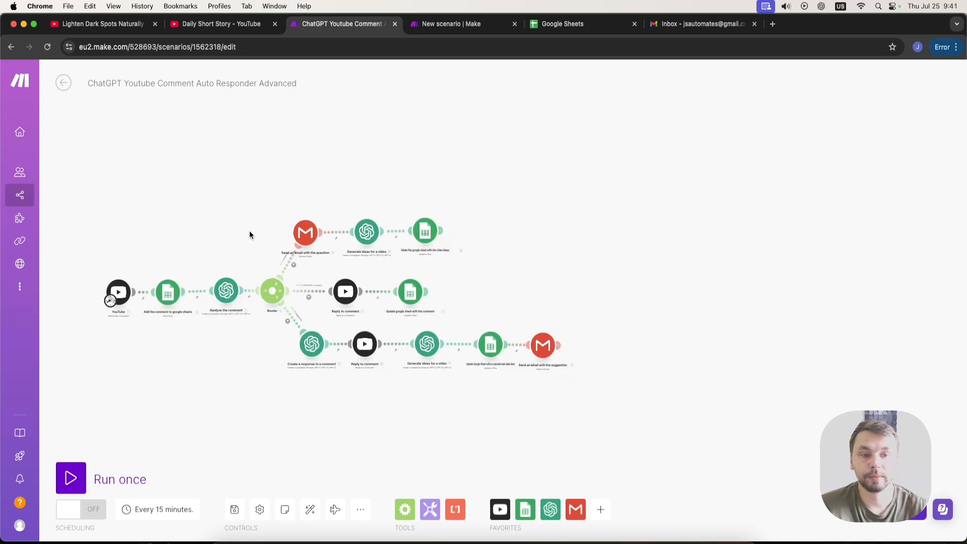
scroll(247, 234, up, 5)
drag(244, 242, 254, 243)
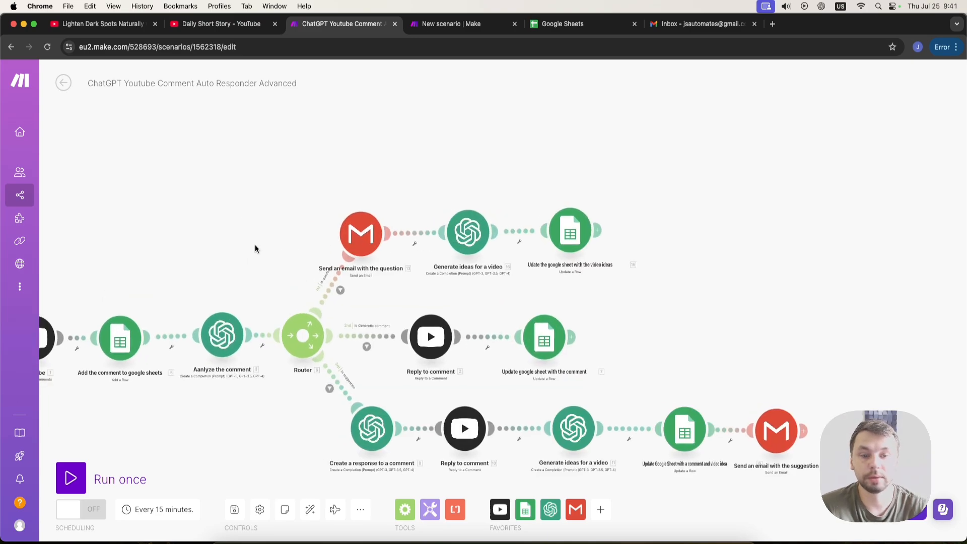
scroll(257, 243, down, 8)
scroll(259, 240, up, 4)
scroll(259, 240, up, 3)
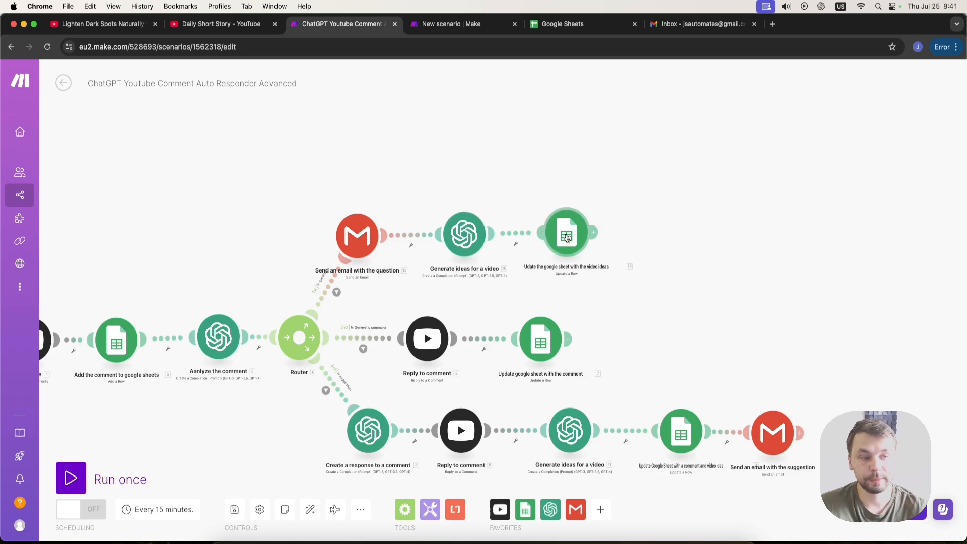
scroll(492, 202, down, 5)
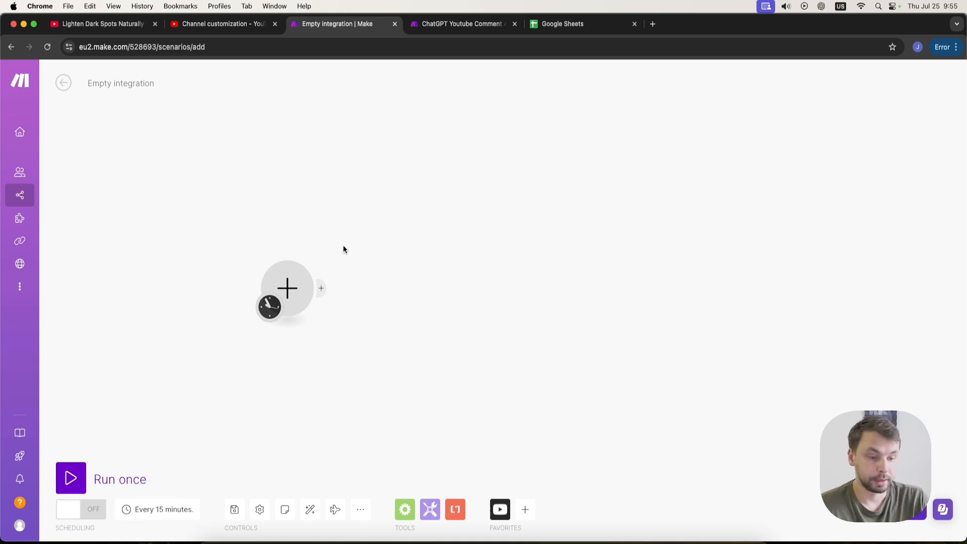
Add a YouTube Watch New Comments trigger to the empty scenario and set it to watch comments in a Channel.
click(289, 292)
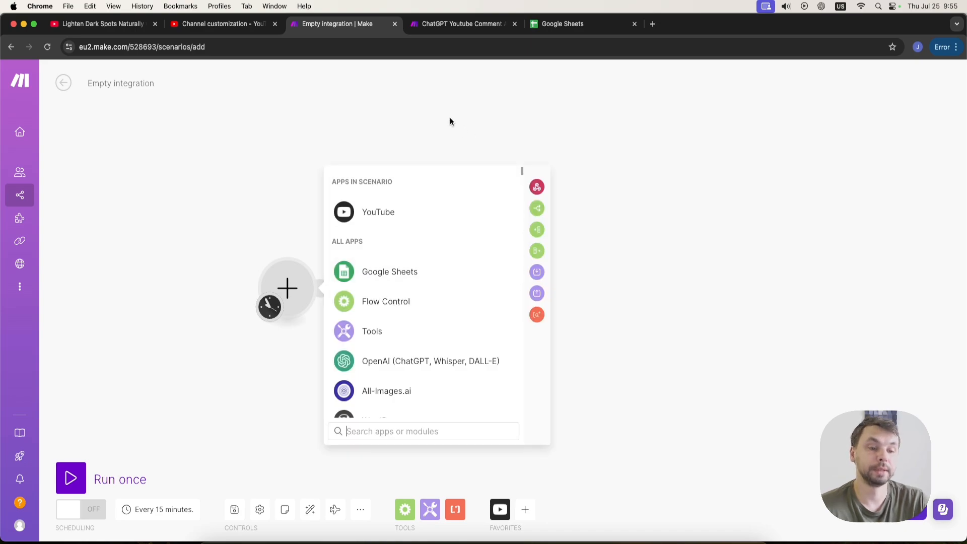
click(389, 212)
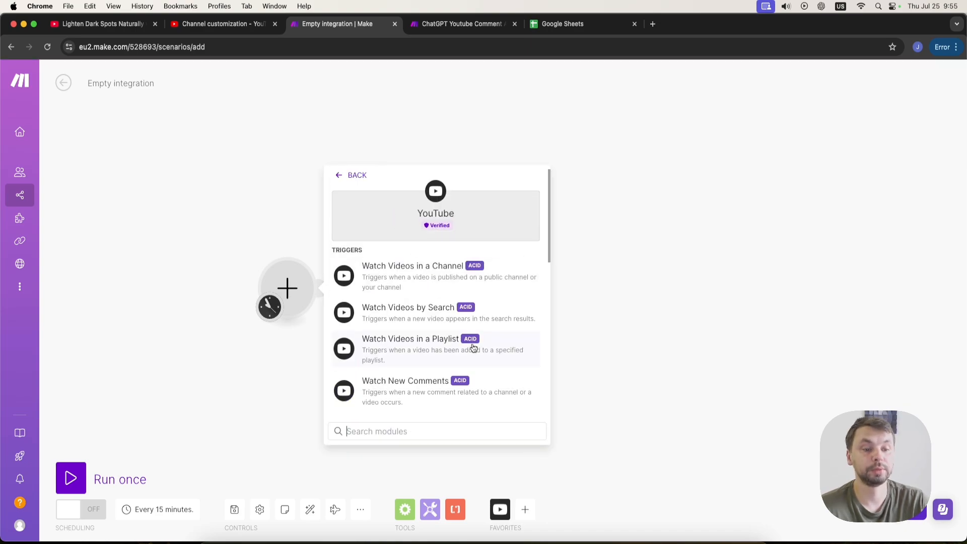
click(423, 392)
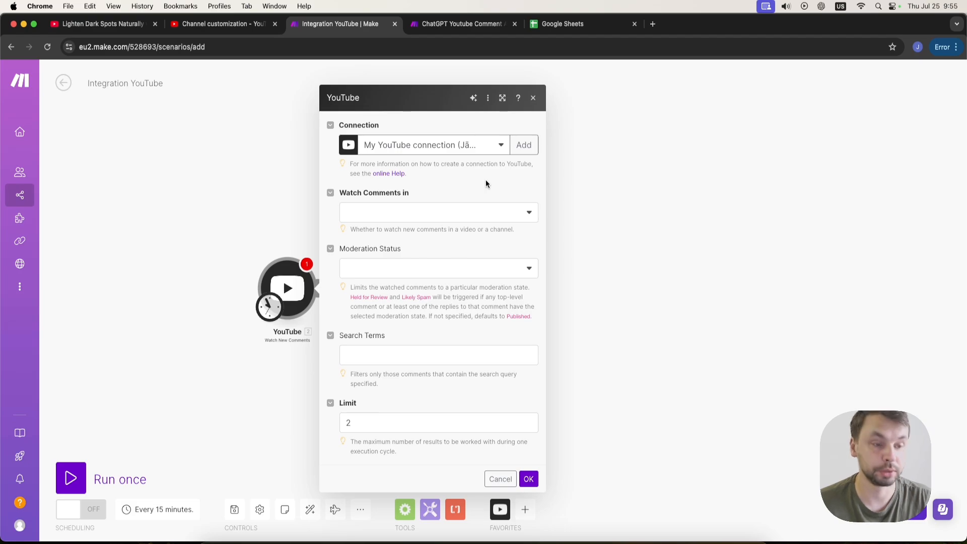
click(409, 220)
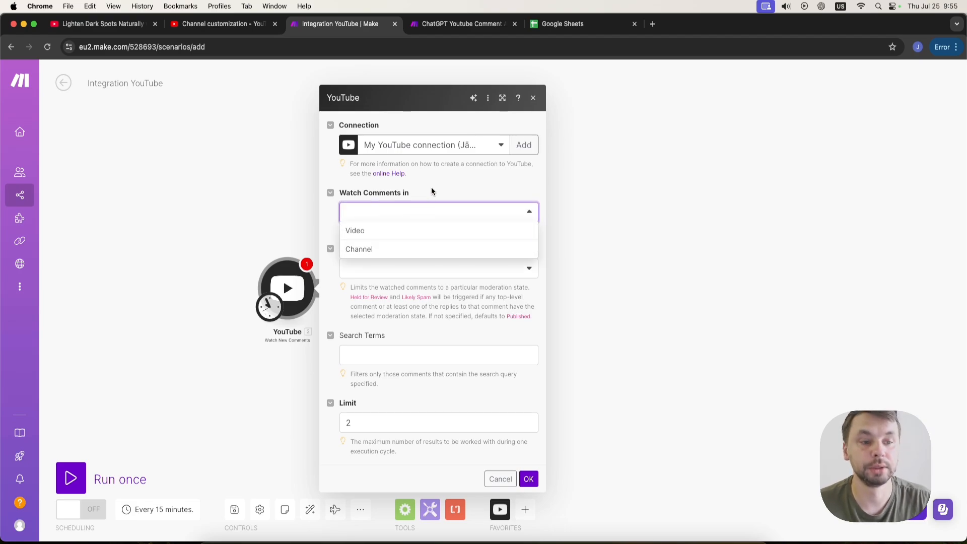
click(390, 255)
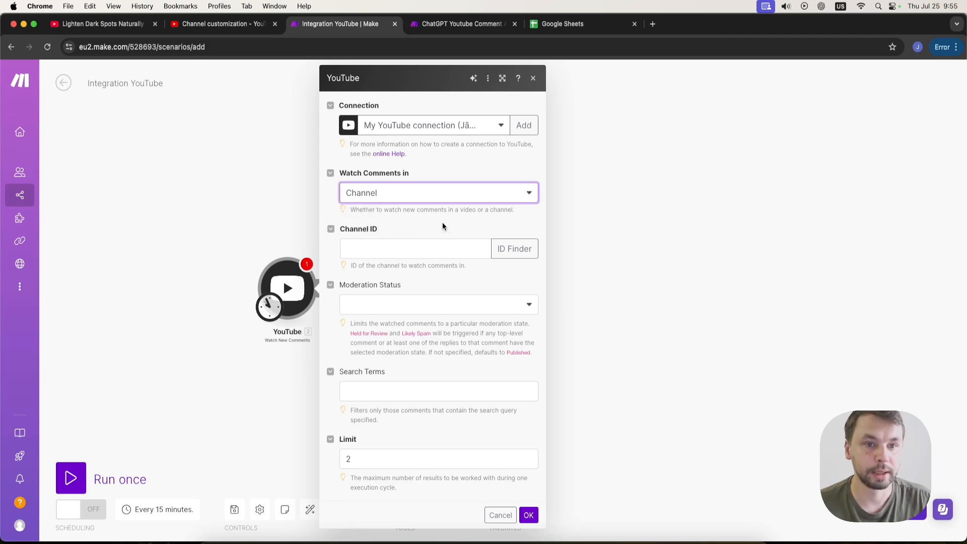
Open the Channel ID finder and copy the channel handle from the YouTube Studio basic info page.
click(512, 249)
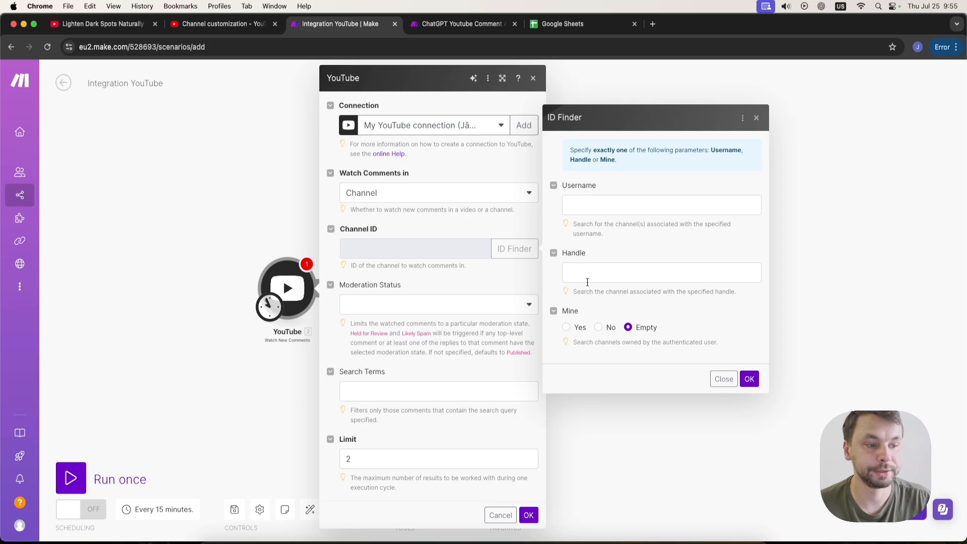
click(189, 25)
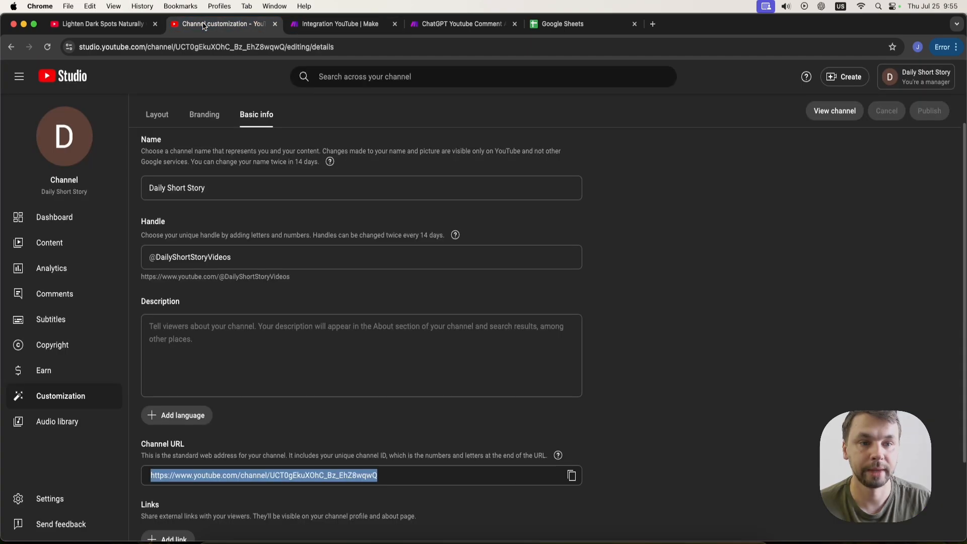
click(103, 24)
click(183, 24)
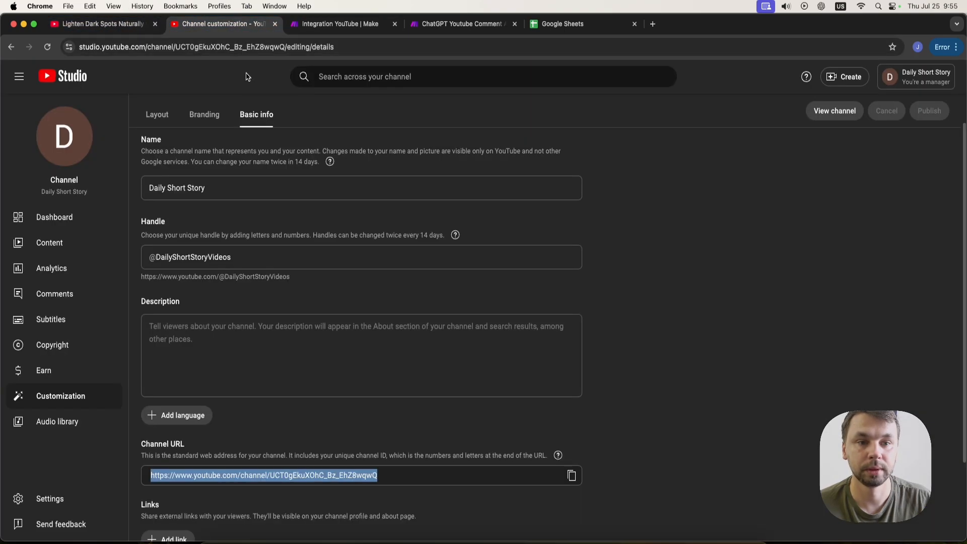
click(386, 471)
drag(259, 254, 108, 242)
key(cmd+c)
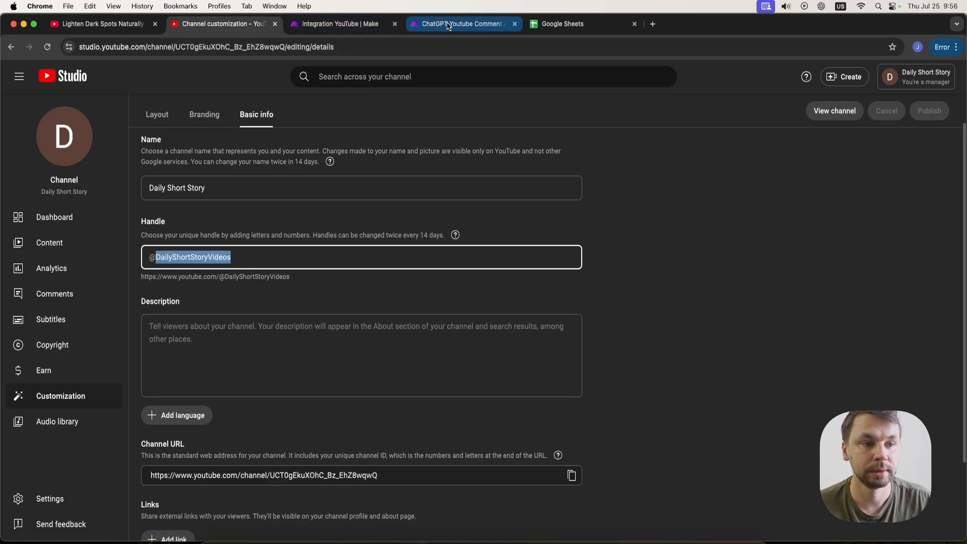
click(341, 24)
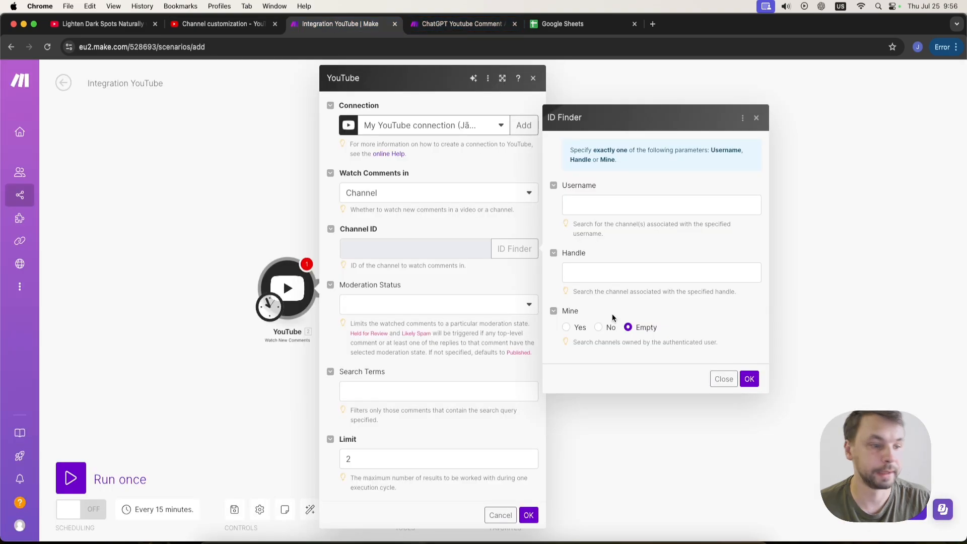
click(605, 279)
key(cmd+v)
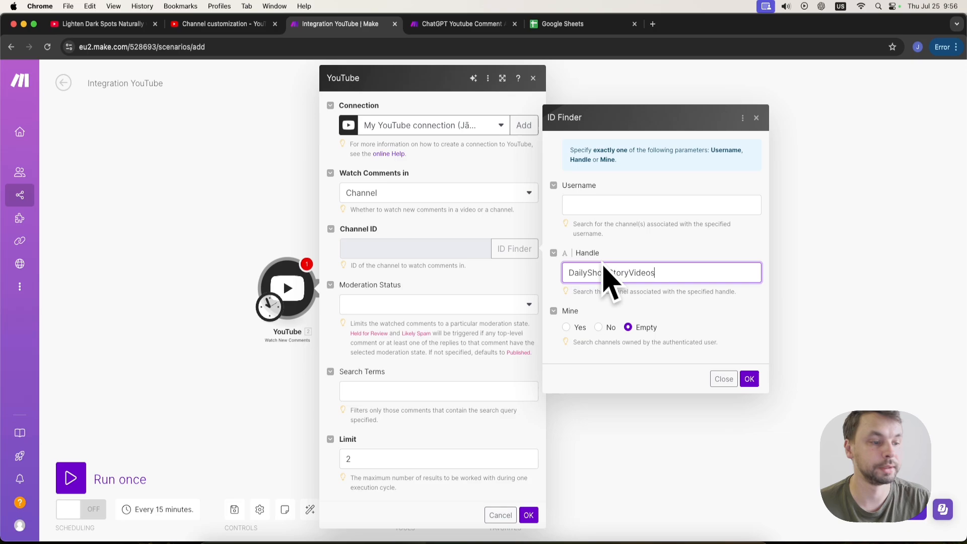
click(569, 272)
text(@)
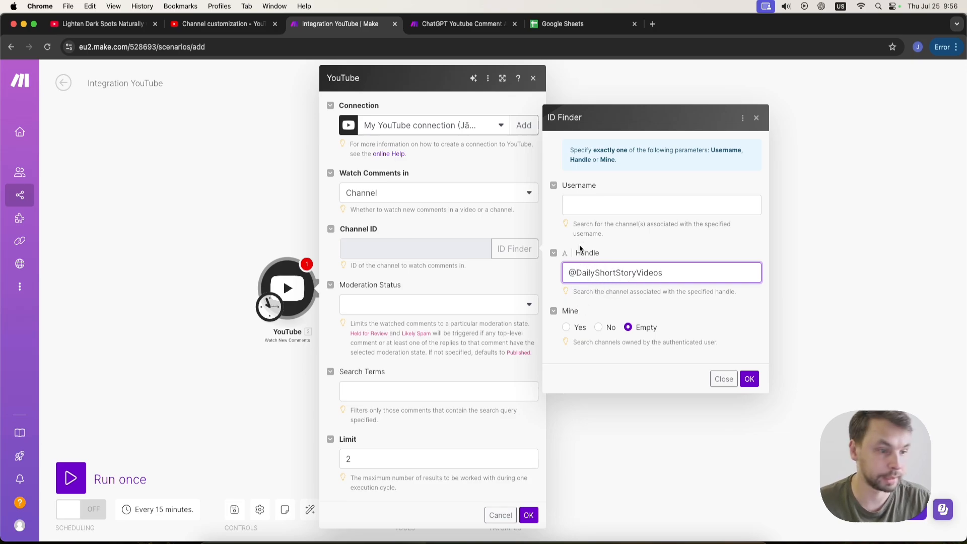
click(749, 380)
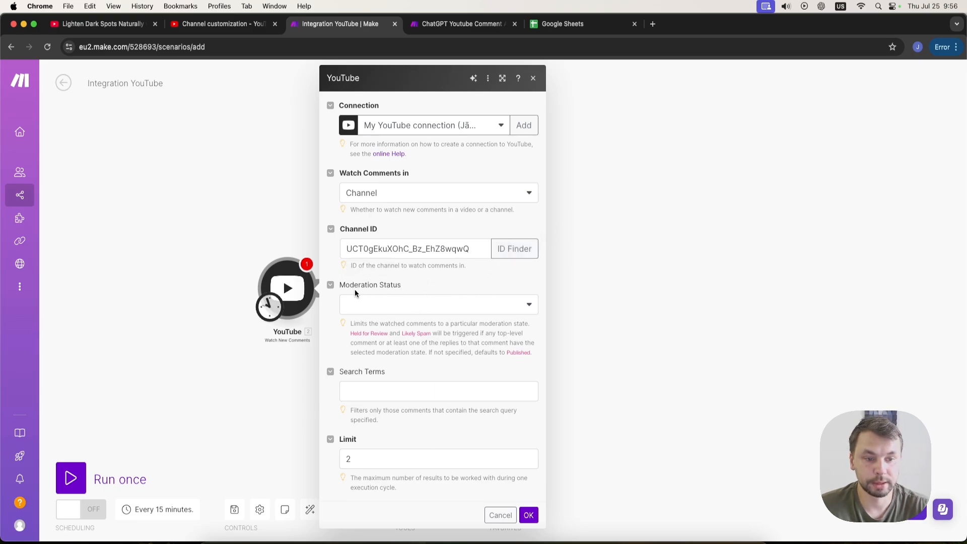
Set the trigger's moderation status to Published and its limit to 1, then save the module.
click(389, 309)
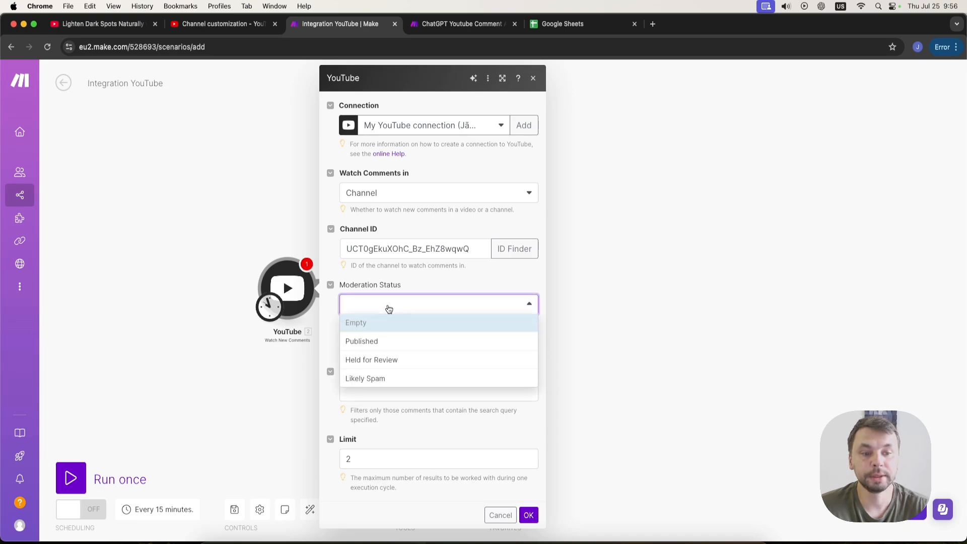
click(375, 341)
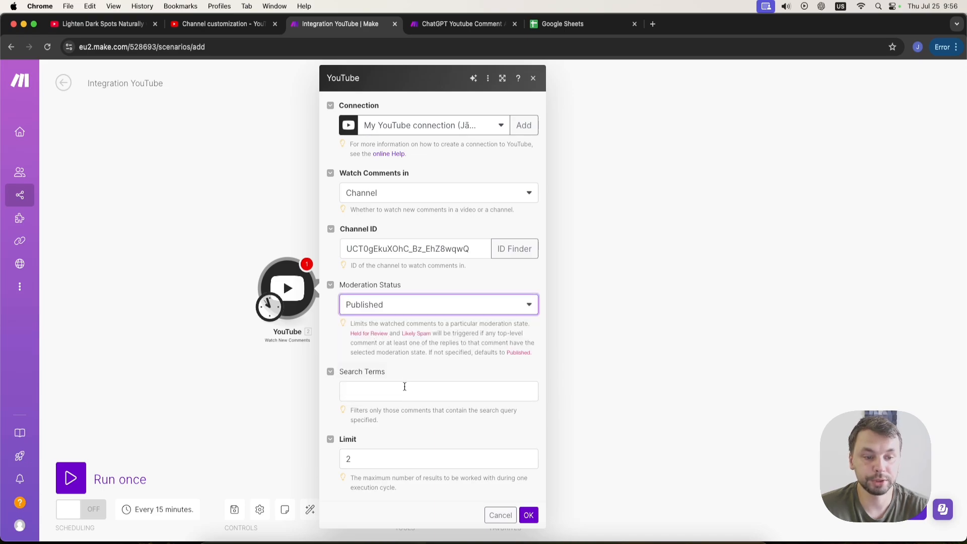
click(368, 398)
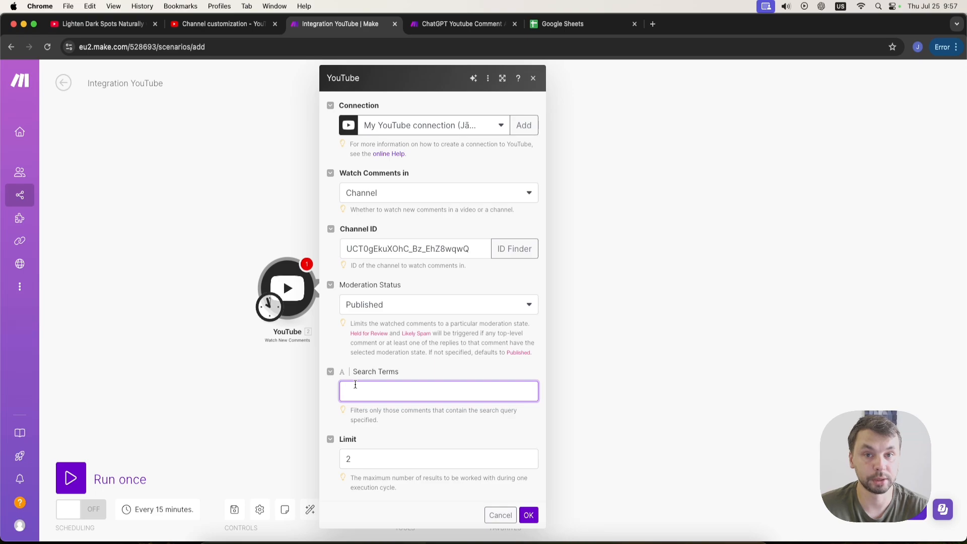
click(376, 411)
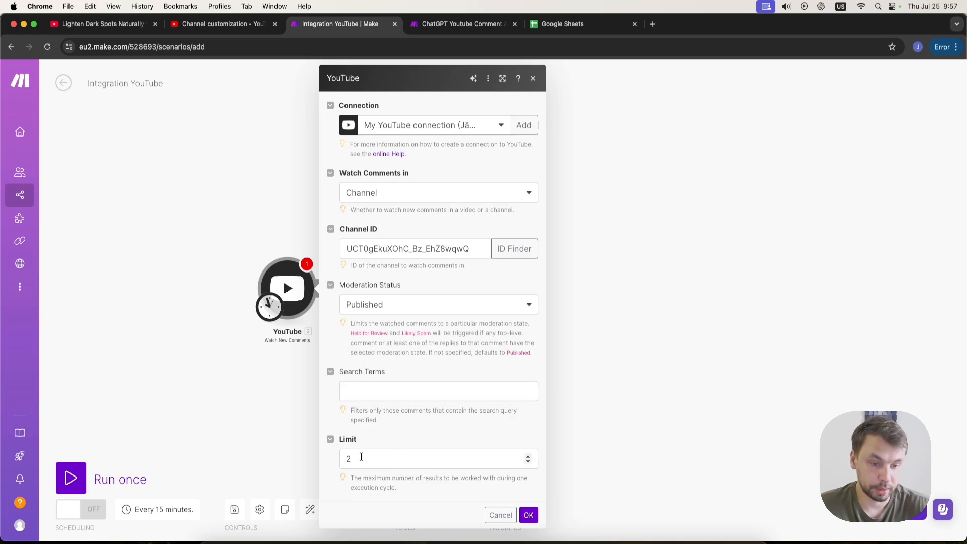
drag(362, 458, 325, 462)
click(413, 435)
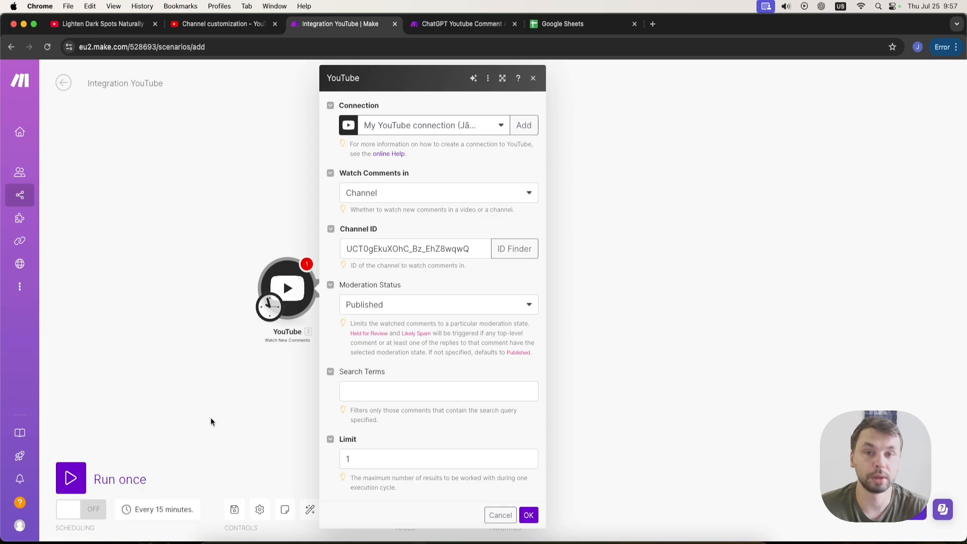
click(528, 515)
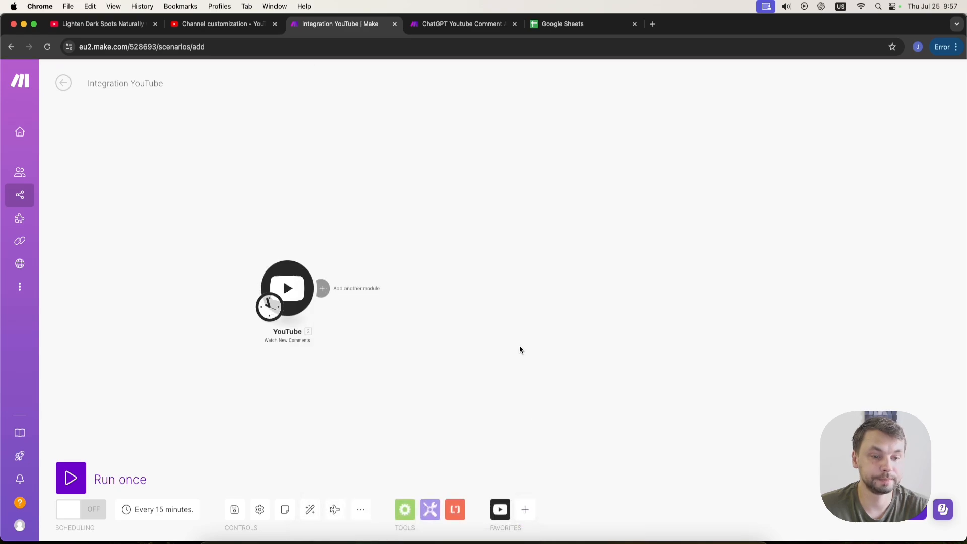
Add a YouTube Reply to a Comment module and map the trigger's Comment ID into it.
click(325, 289)
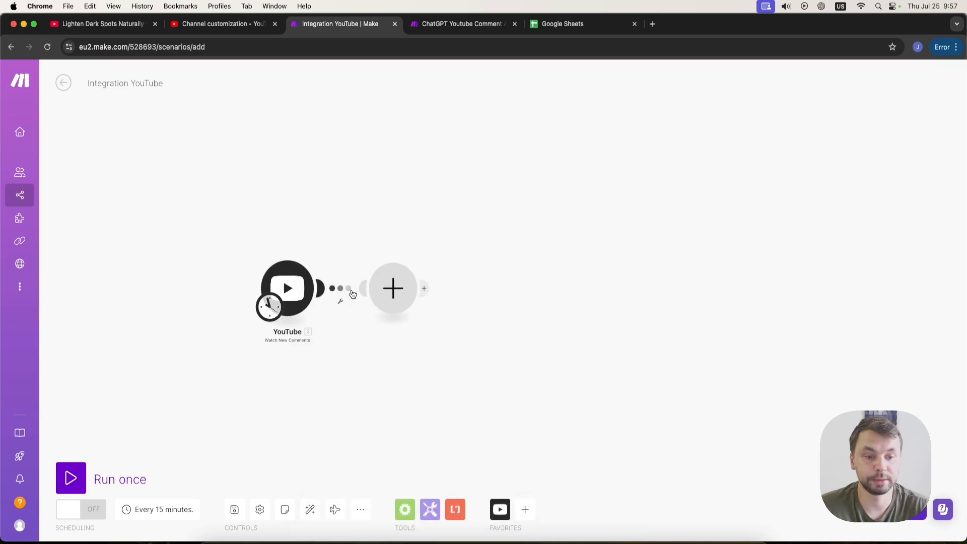
click(485, 212)
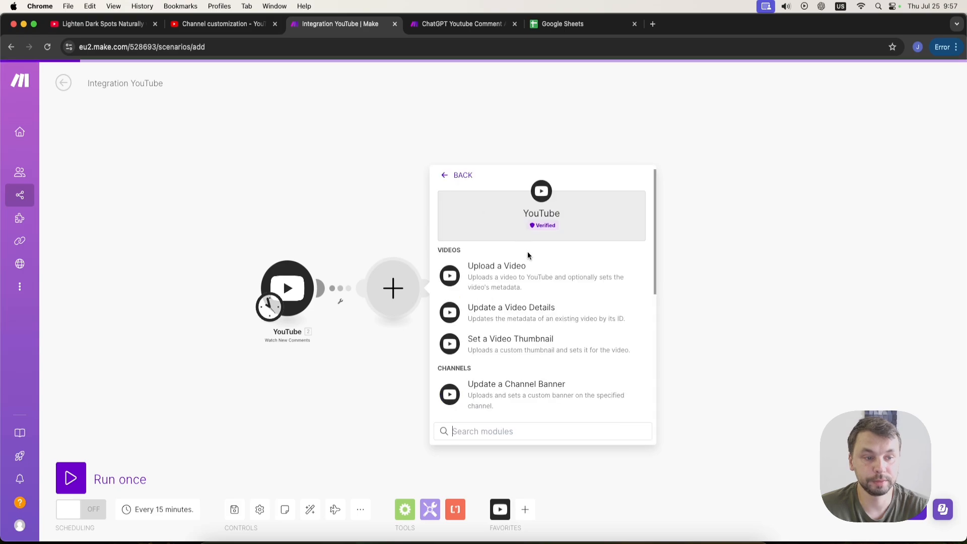
scroll(527, 302, down, 5)
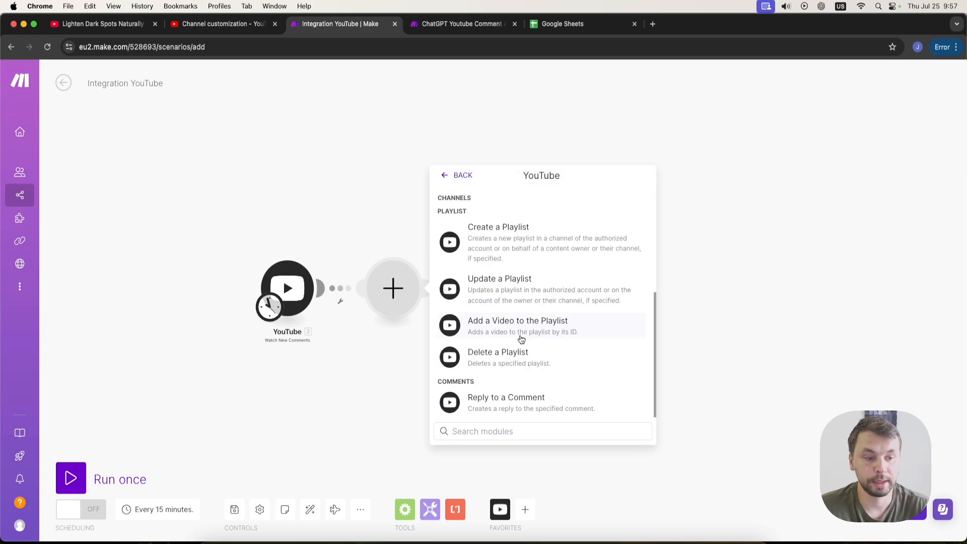
click(511, 407)
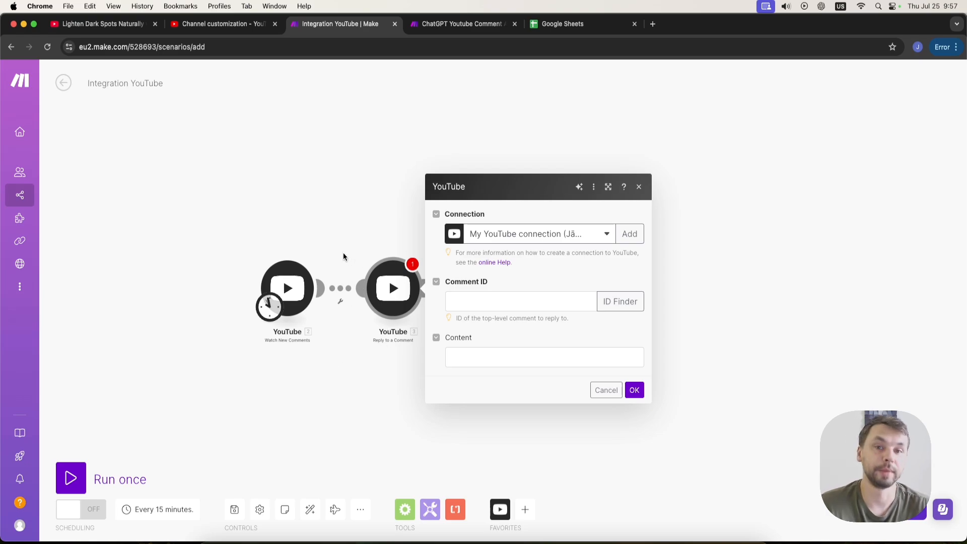
click(495, 301)
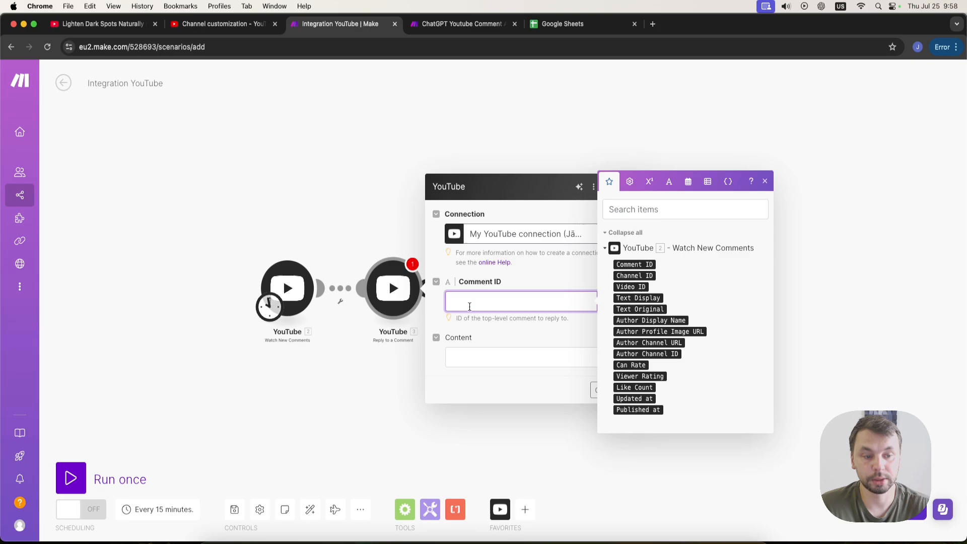
click(637, 265)
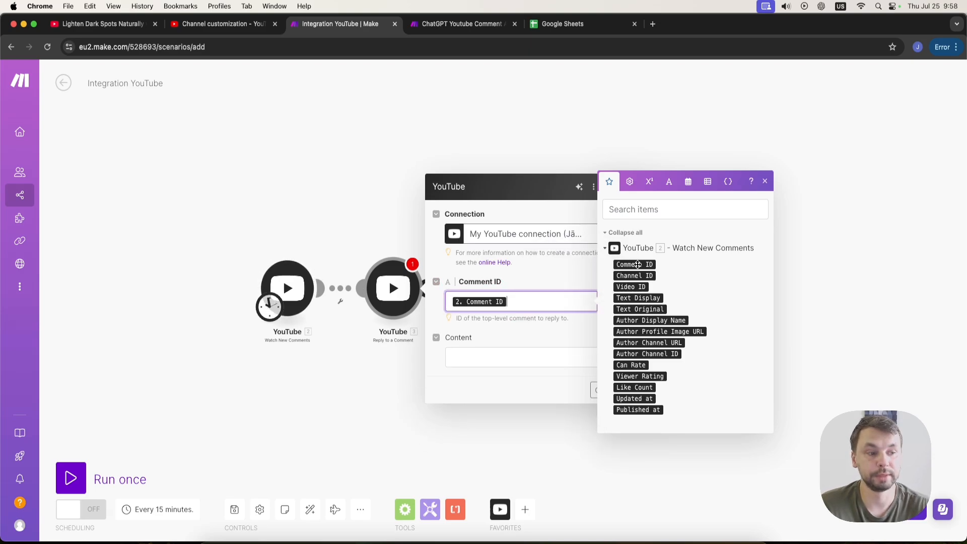
click(510, 334)
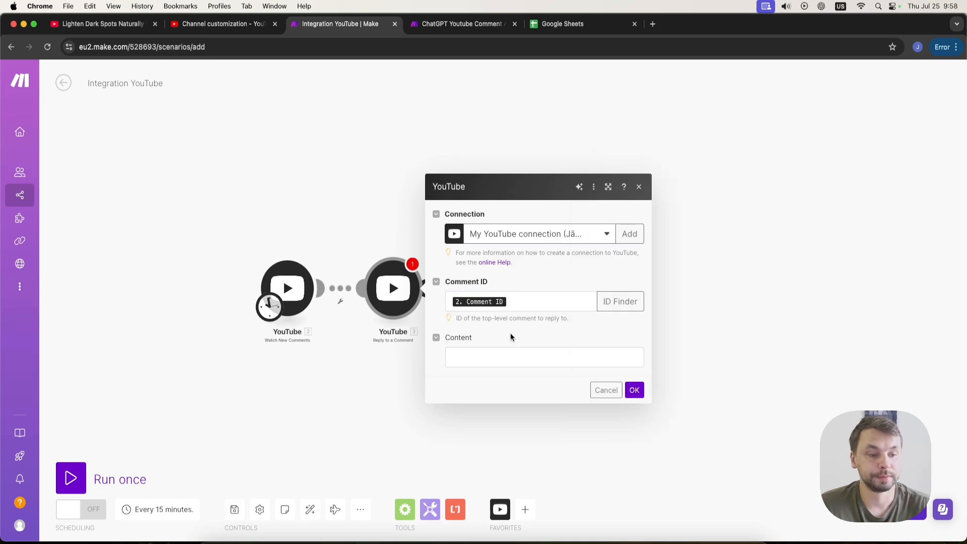
Set the reply content to "Thank you for whatching! I hope you have a great day!" and save the module.
click(472, 360)
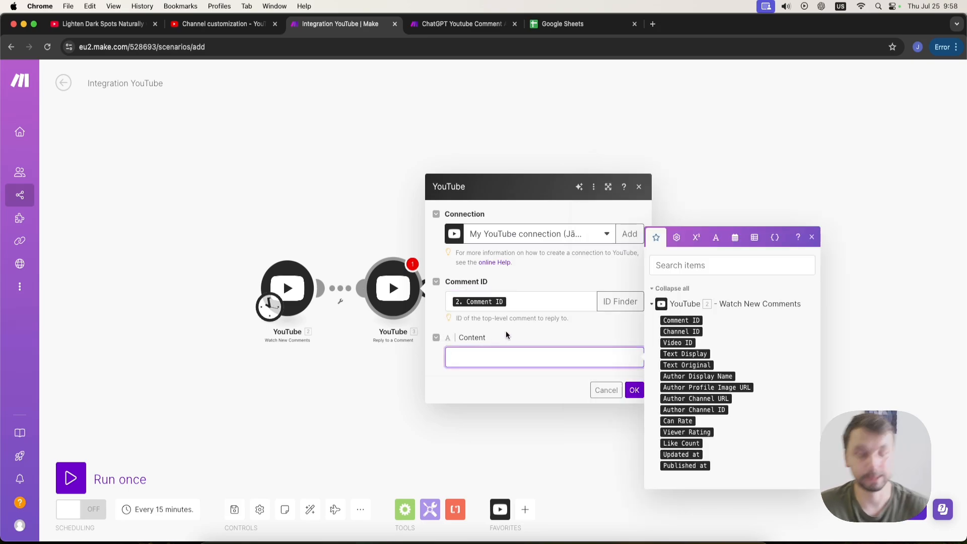
text(Thank y)
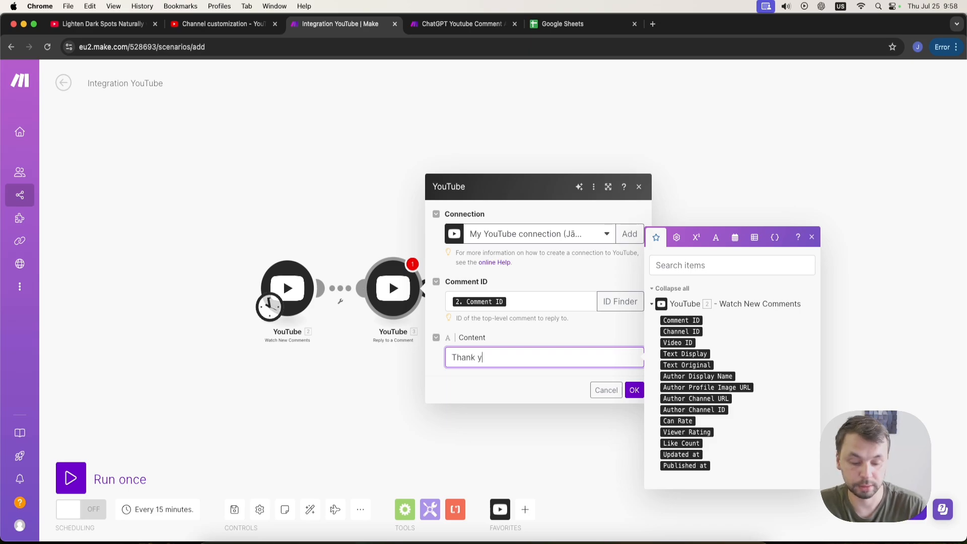
text(ou for)
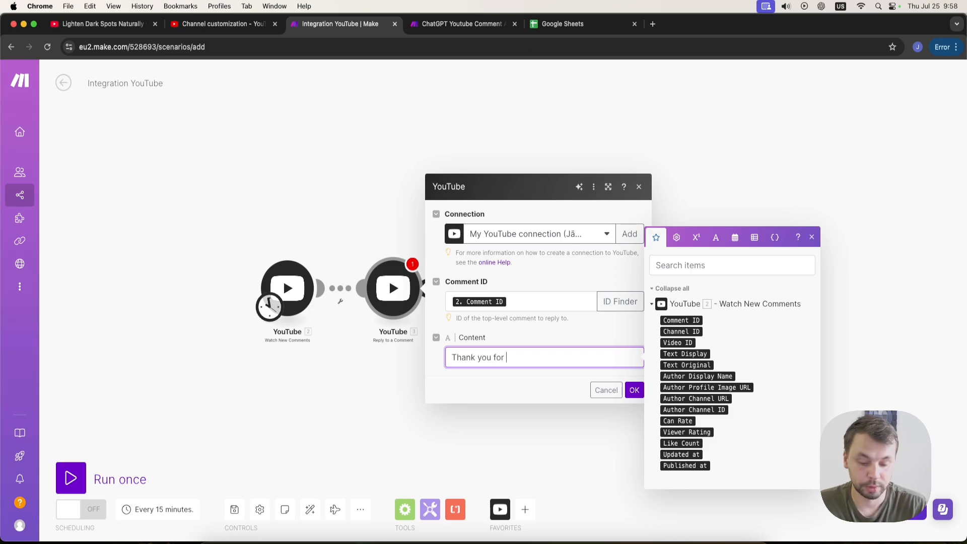
text( whatching)
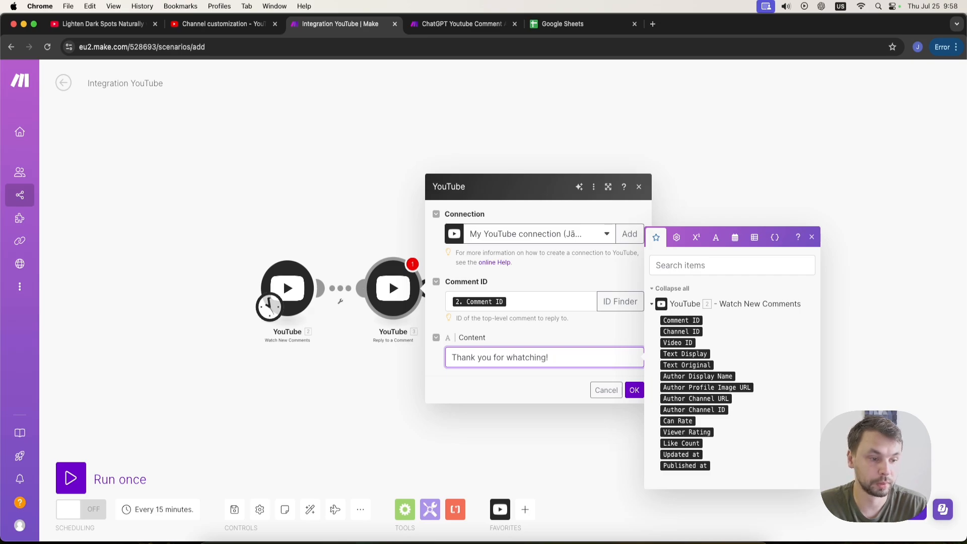
text(! I hope )
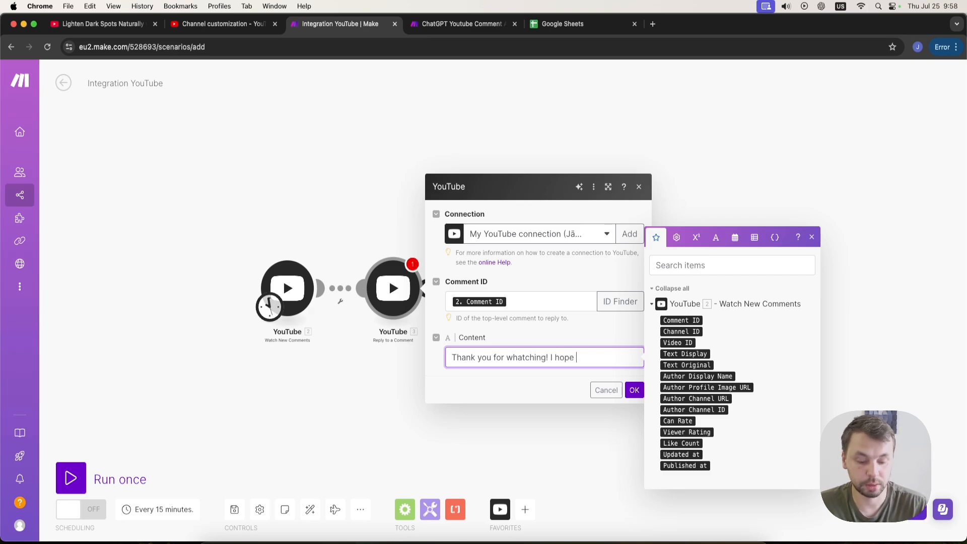
text(you have a g)
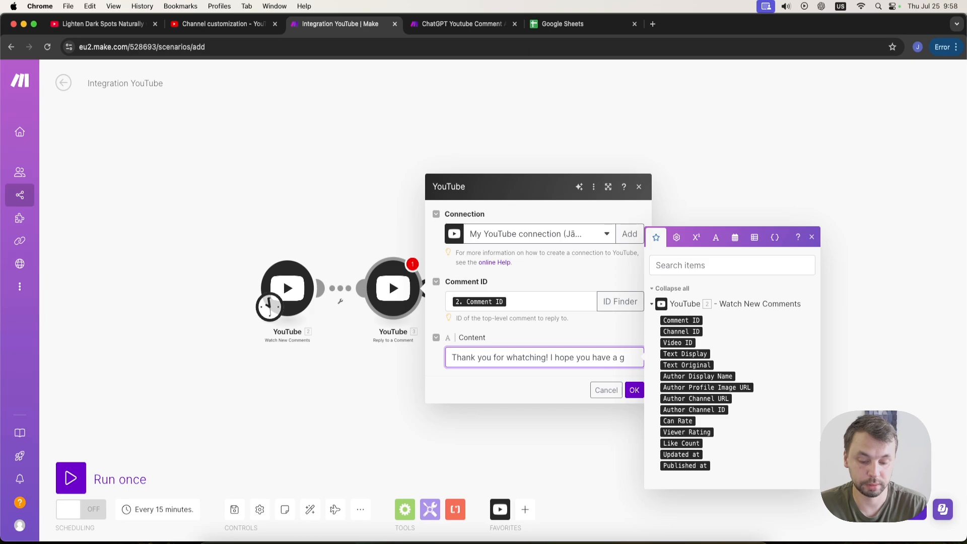
text(reat day!)
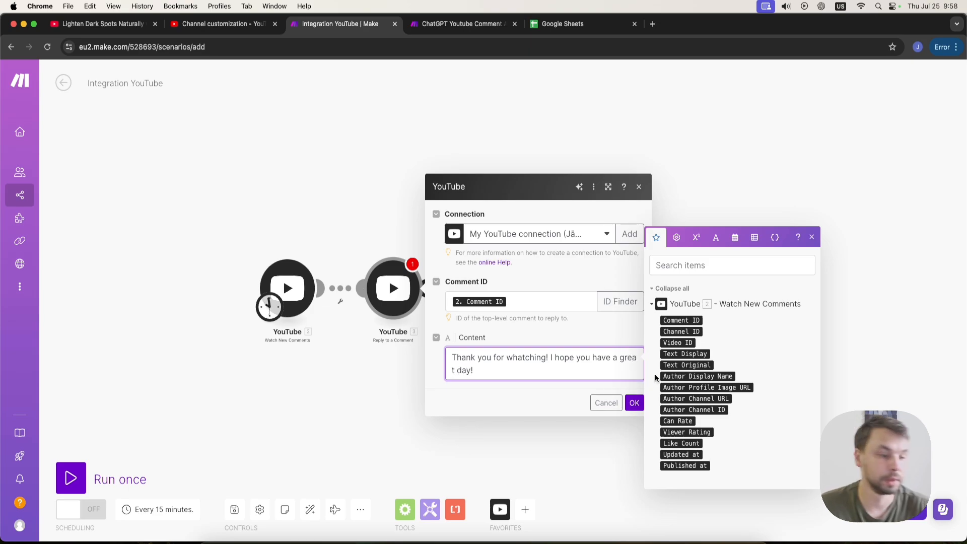
click(634, 403)
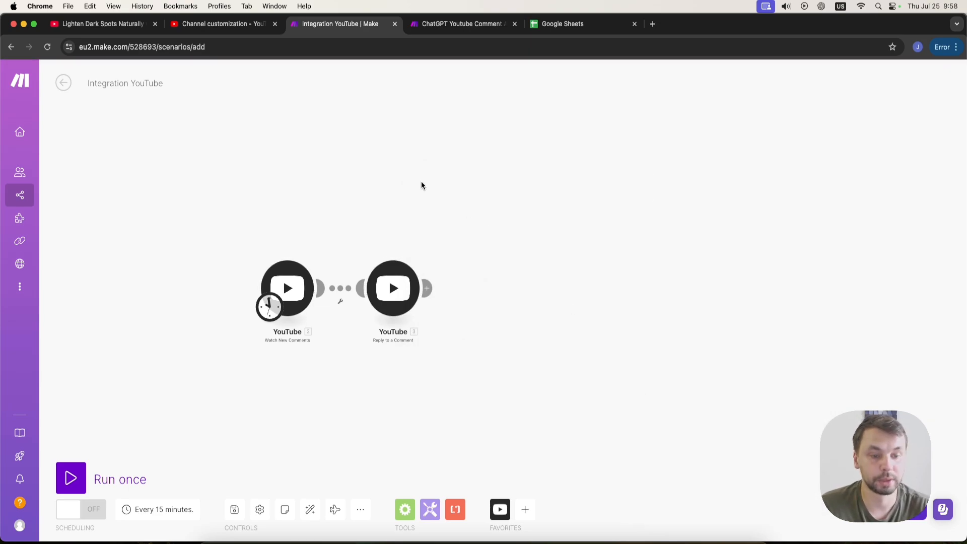
Post a test comment "Hey great video!" on the channel's video.
click(101, 24)
text(Hey great video!)
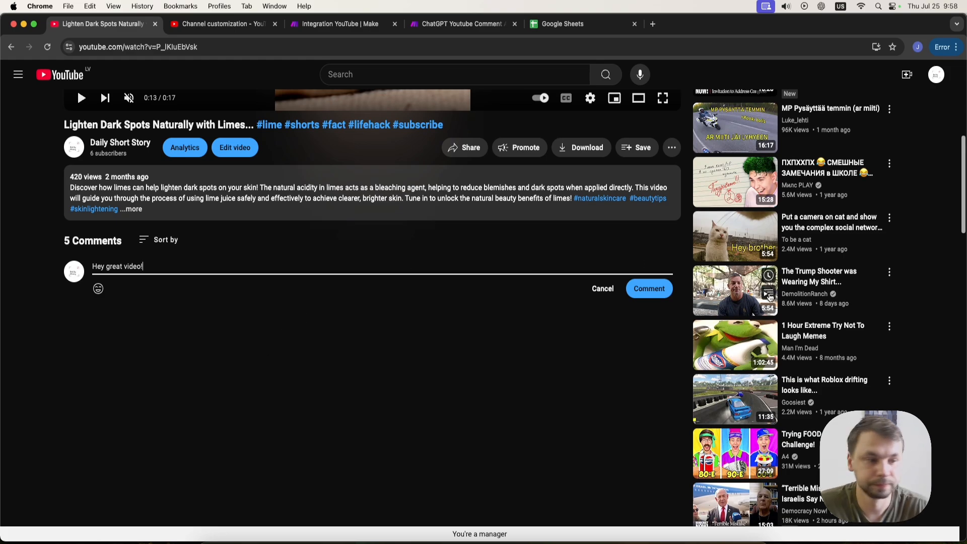
click(649, 289)
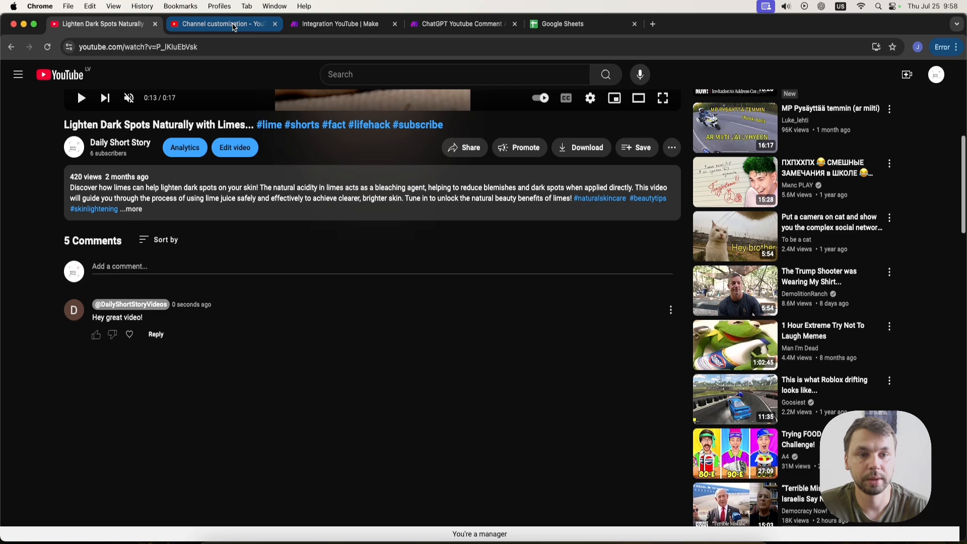
Run the scenario once, then return to the video page to check for the reply.
click(340, 24)
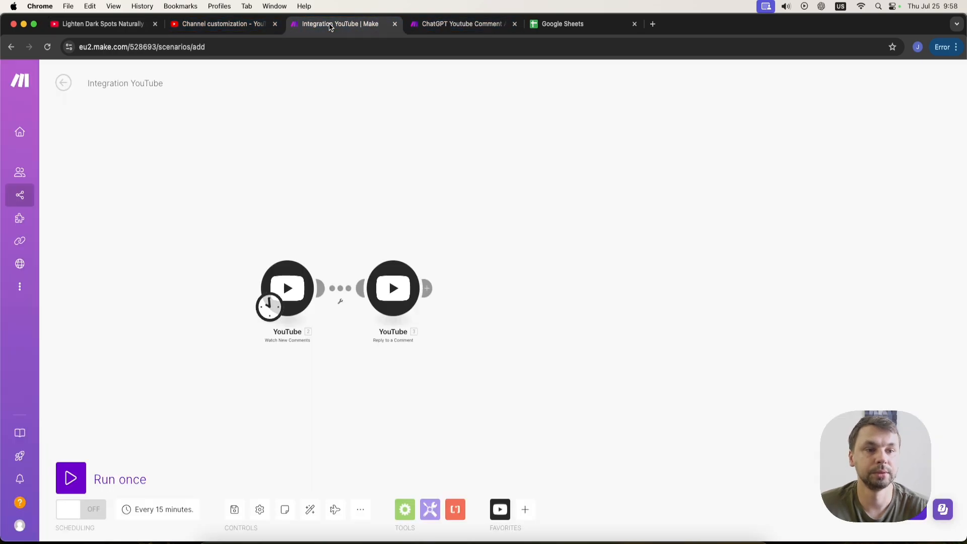
click(79, 478)
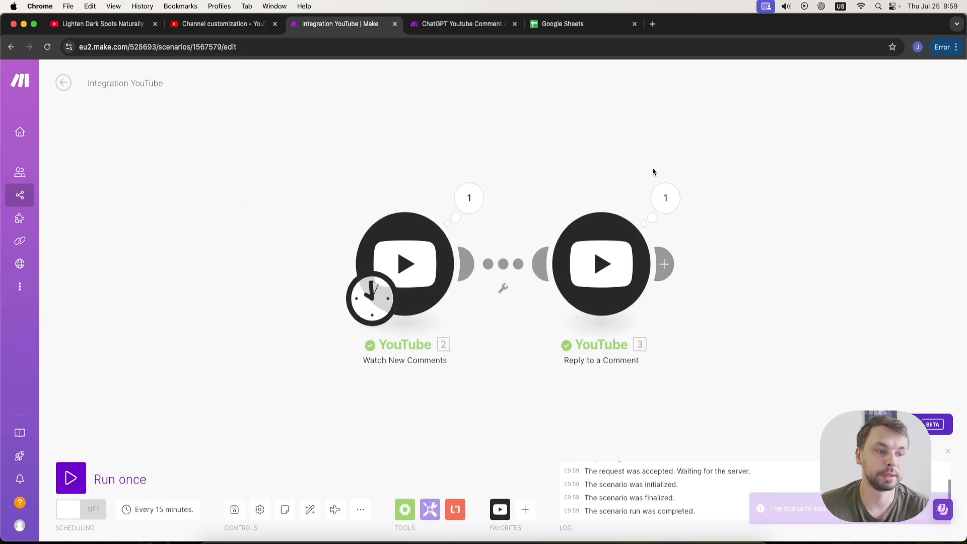
drag(630, 412, 398, 403)
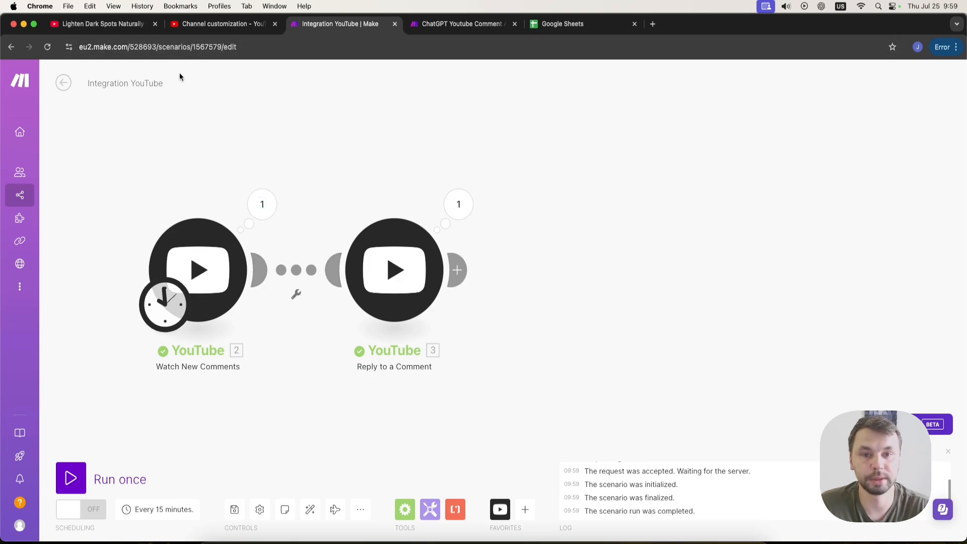
click(96, 33)
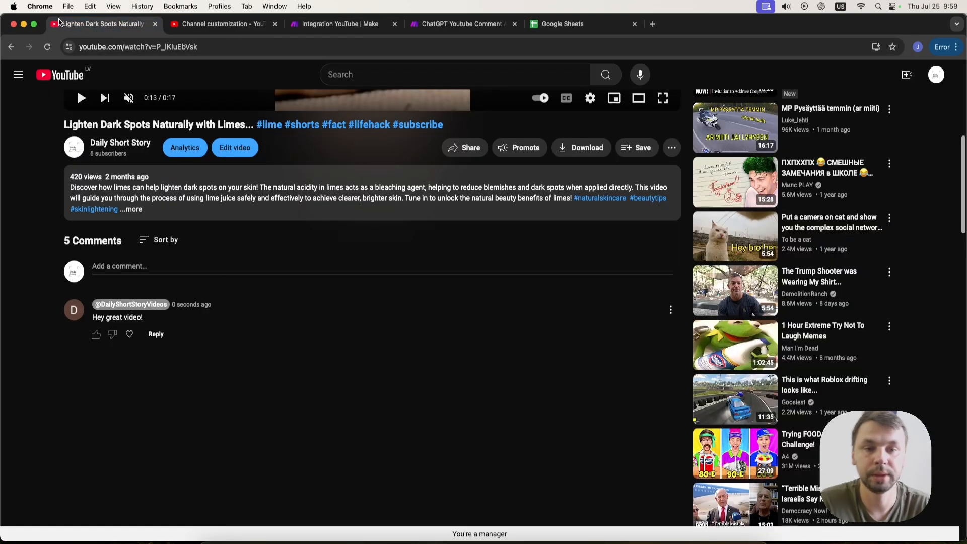
Reload the video page and scroll down to check the test comment for a reply.
click(47, 47)
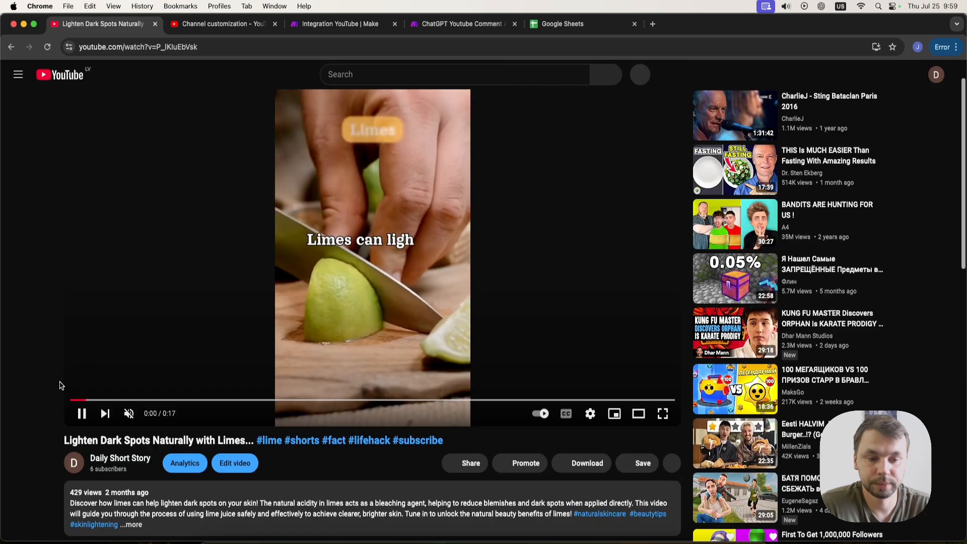
scroll(60, 386, down, 6)
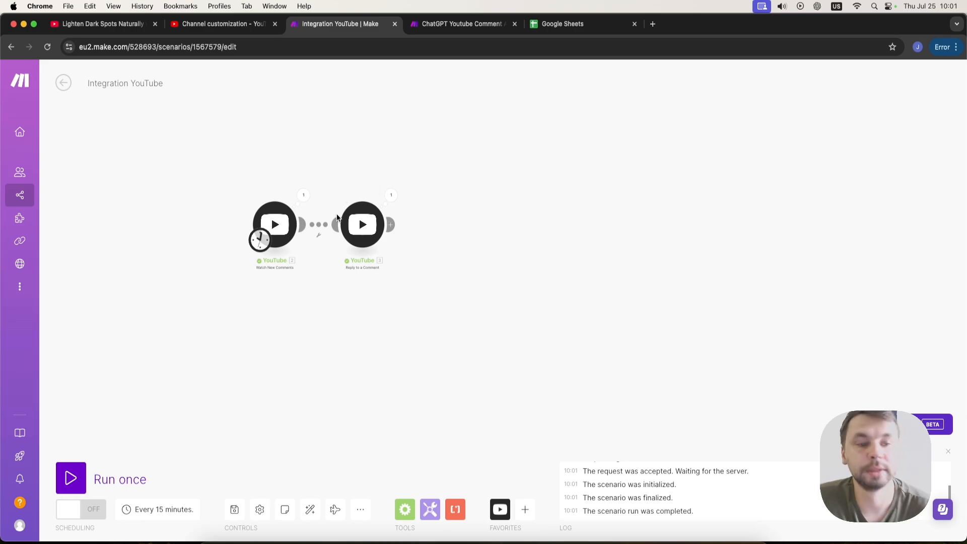
Insert an OpenAI Create a Completion module between the Watch New Comments trigger and the Reply to a Comment module, and open it.
drag(348, 222, 547, 226)
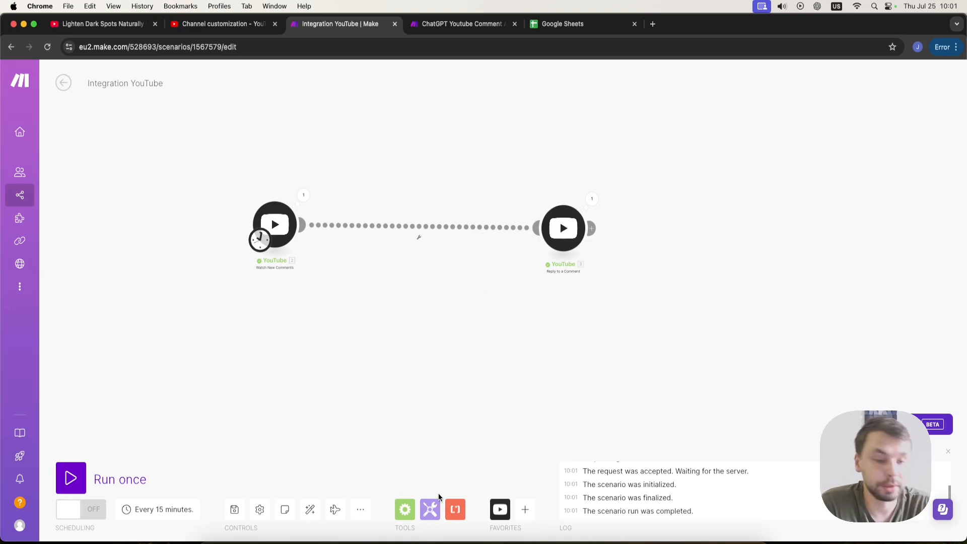
click(524, 510)
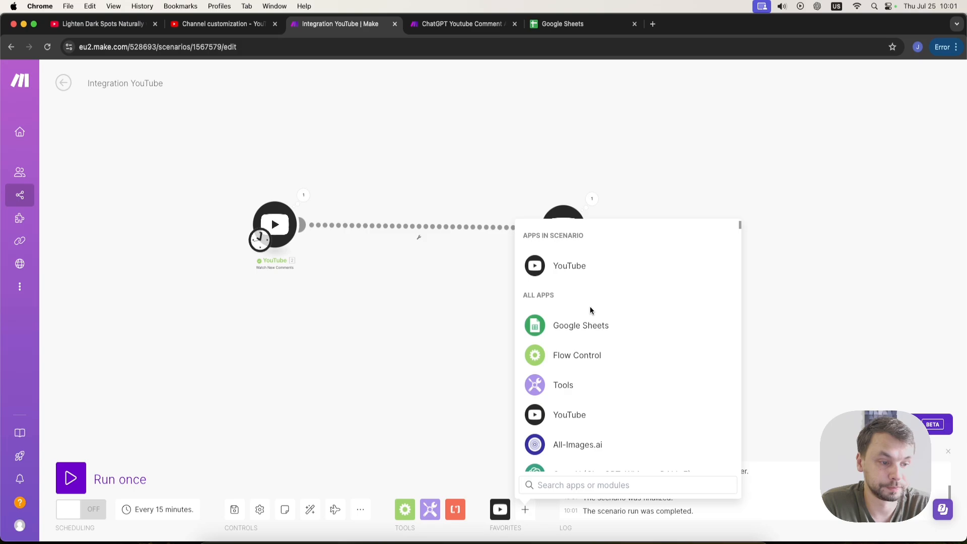
scroll(614, 355, down, 10)
scroll(600, 367, up, 10)
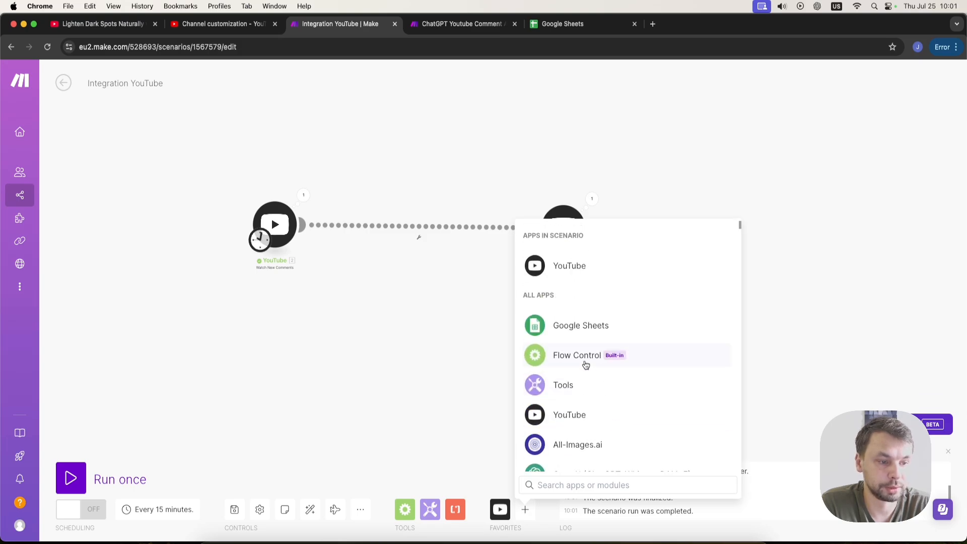
scroll(587, 365, down, 2)
click(580, 412)
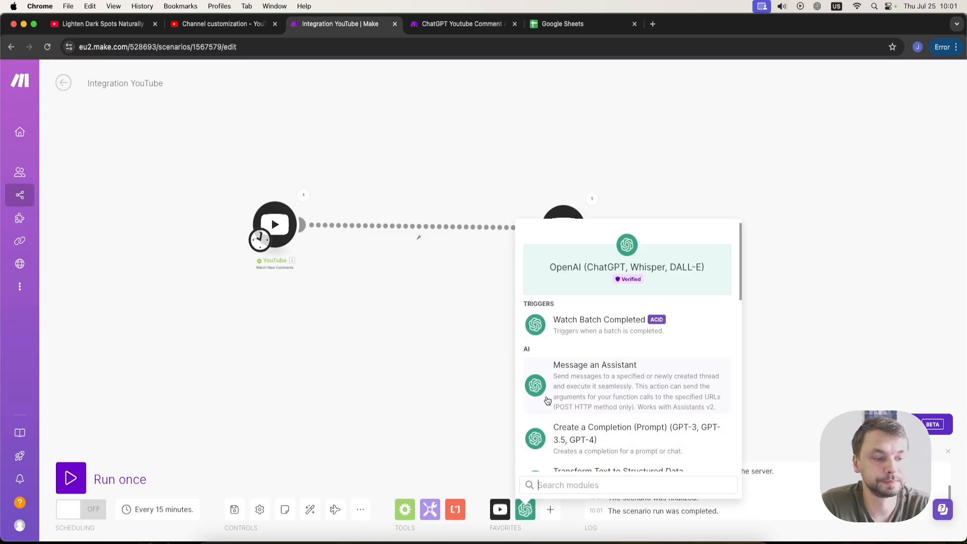
scroll(635, 413, down, 1)
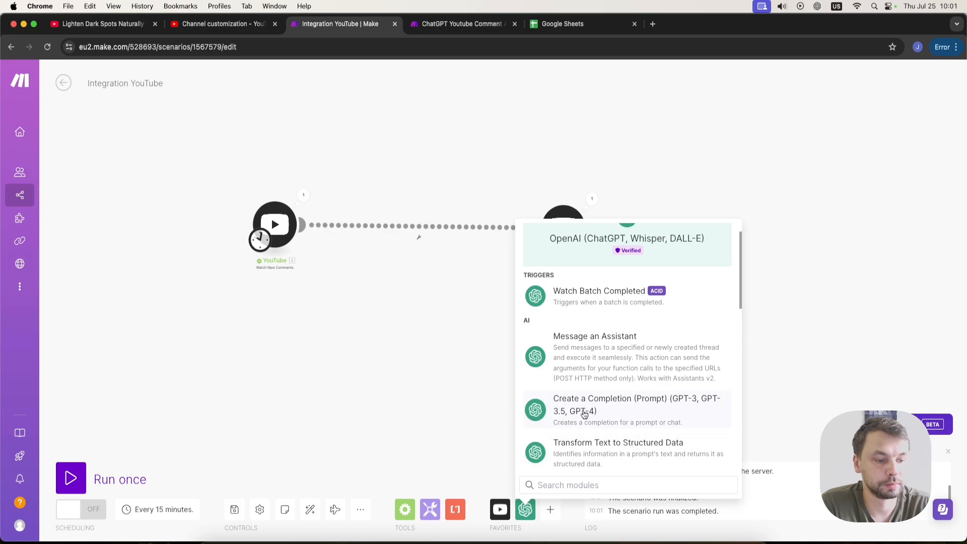
click(626, 426)
drag(582, 409, 452, 229)
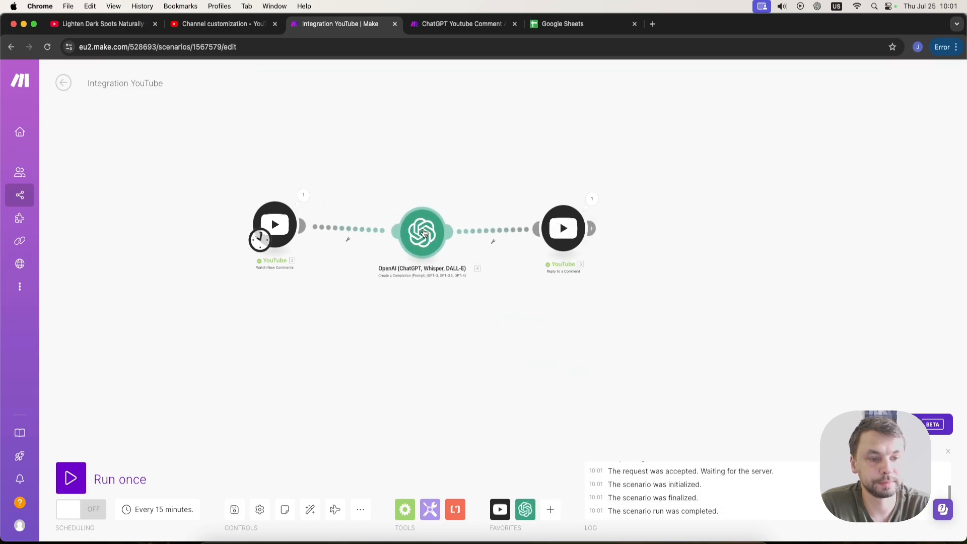
click(452, 227)
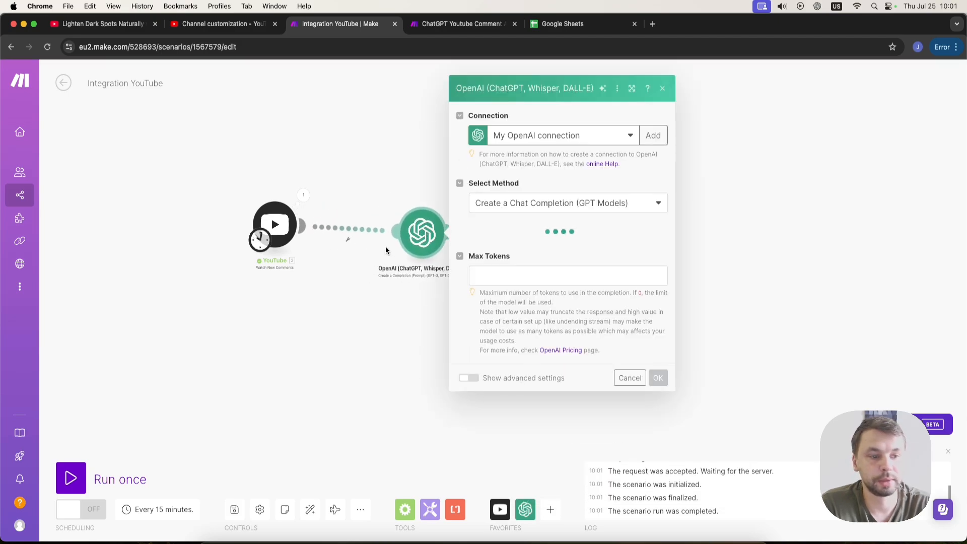
Choose the gpt-4o model and add a System message: "You are a friendly youtuber. You respond to comments.".
click(516, 239)
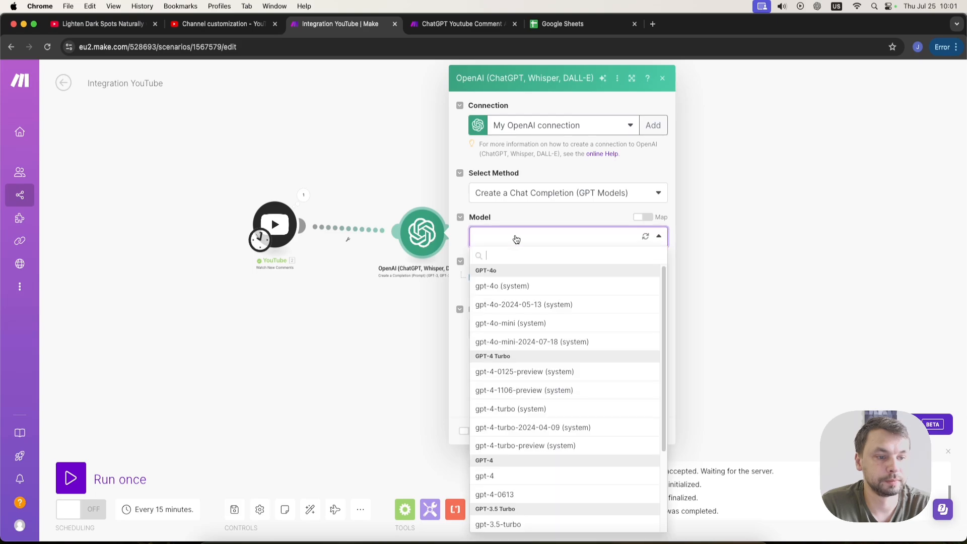
click(517, 286)
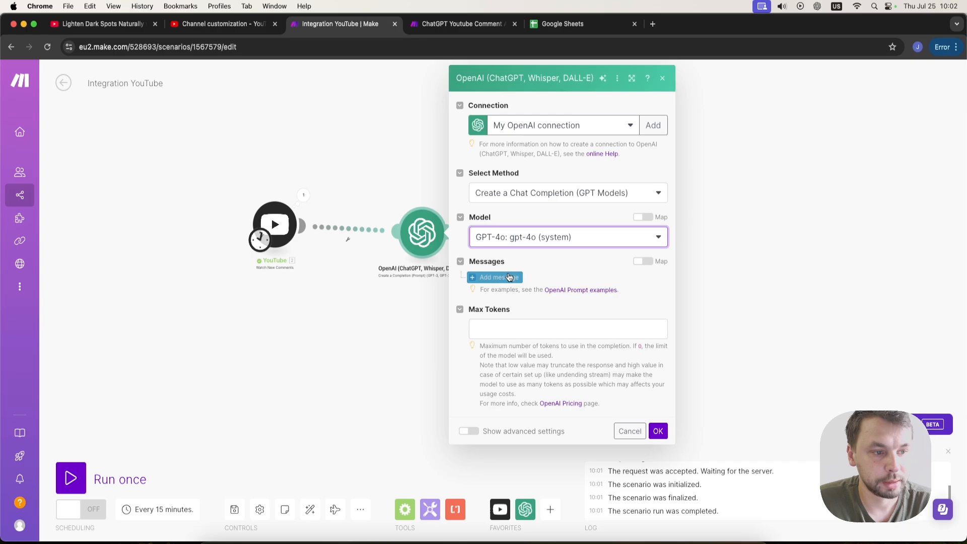
click(495, 278)
click(562, 312)
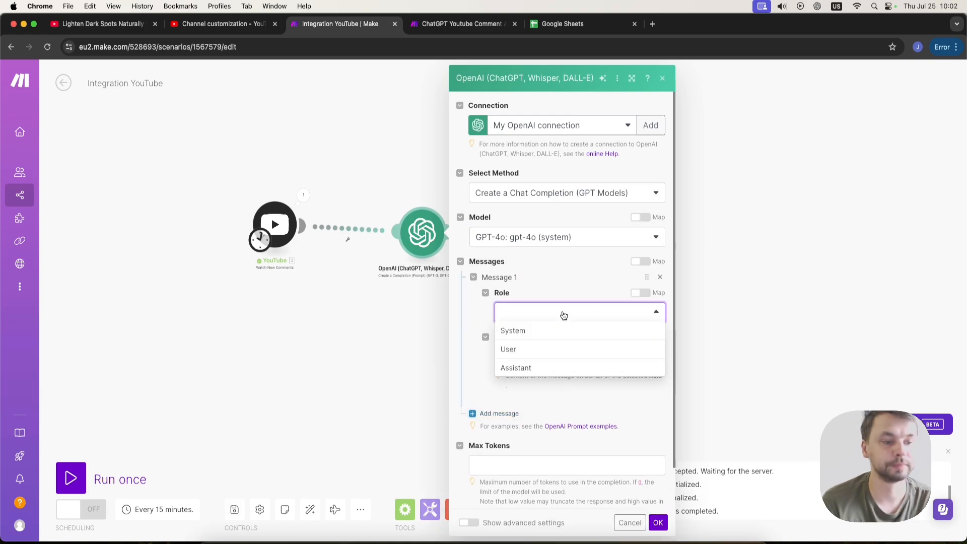
click(547, 332)
click(546, 356)
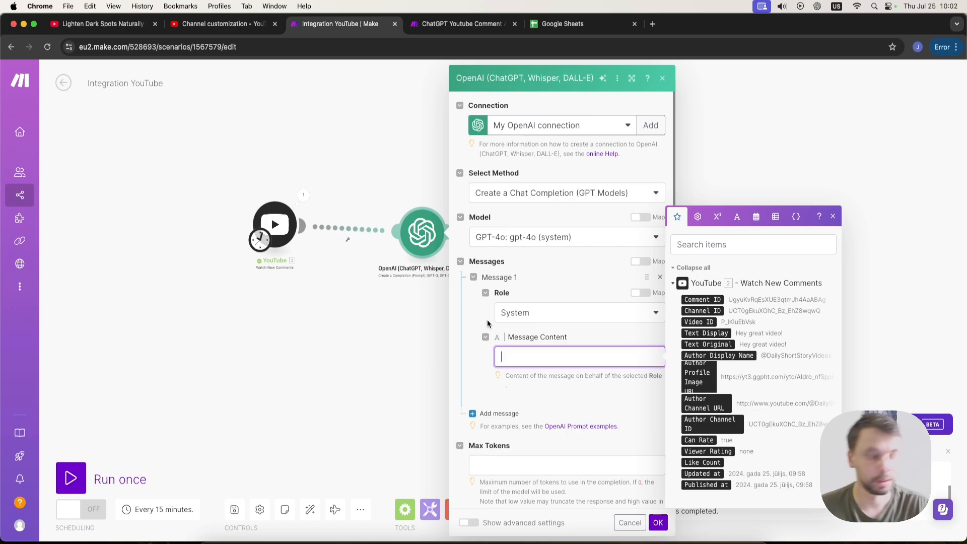
text(e a friendly youtuber. Yo)
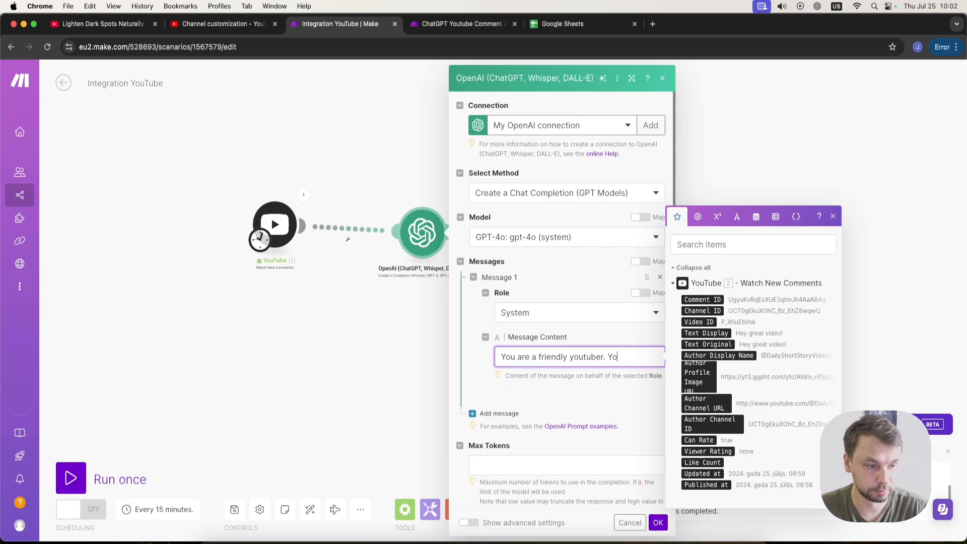
text(to comments.)
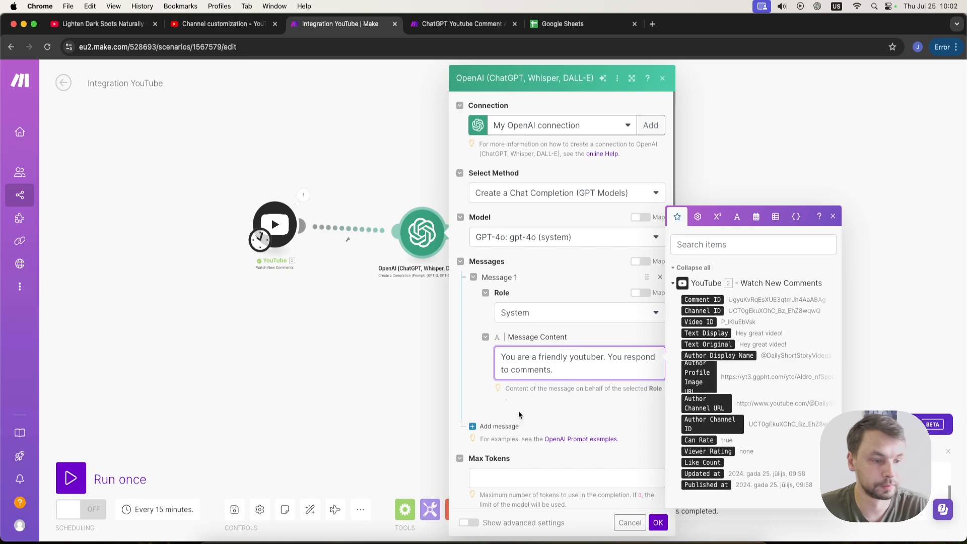
click(503, 399)
Add a User message "You analyze the following comment and respond to it." with the trigger's Text Display mapped after "comment".
click(496, 426)
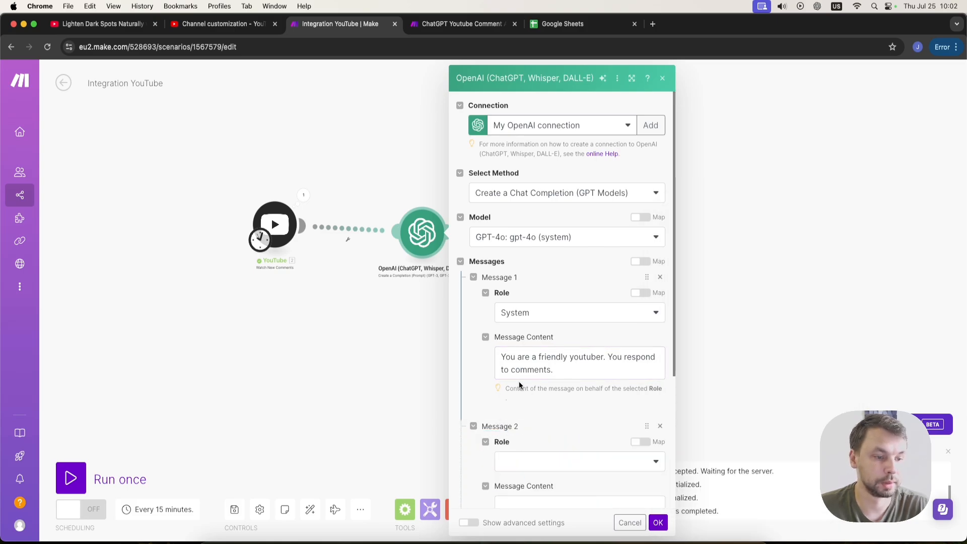
scroll(535, 389, down, 3)
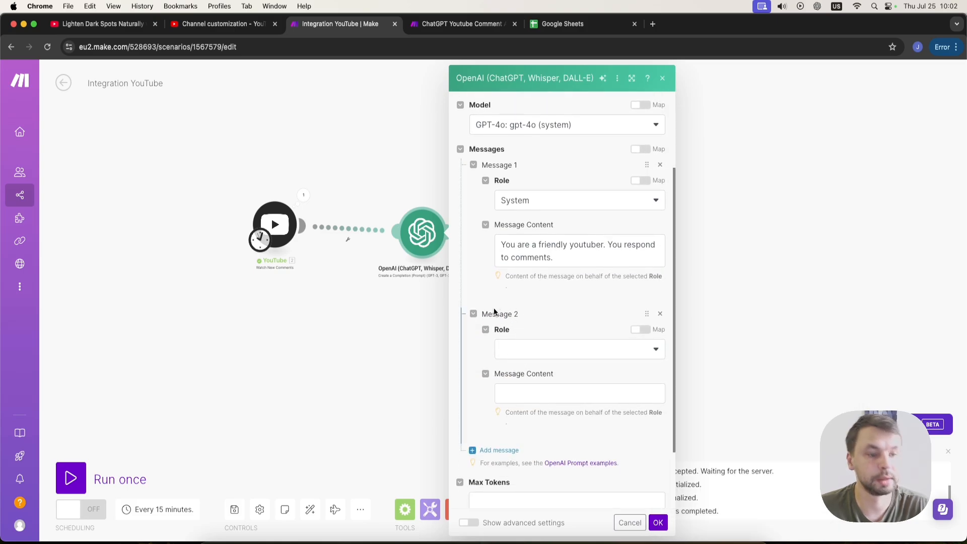
click(527, 351)
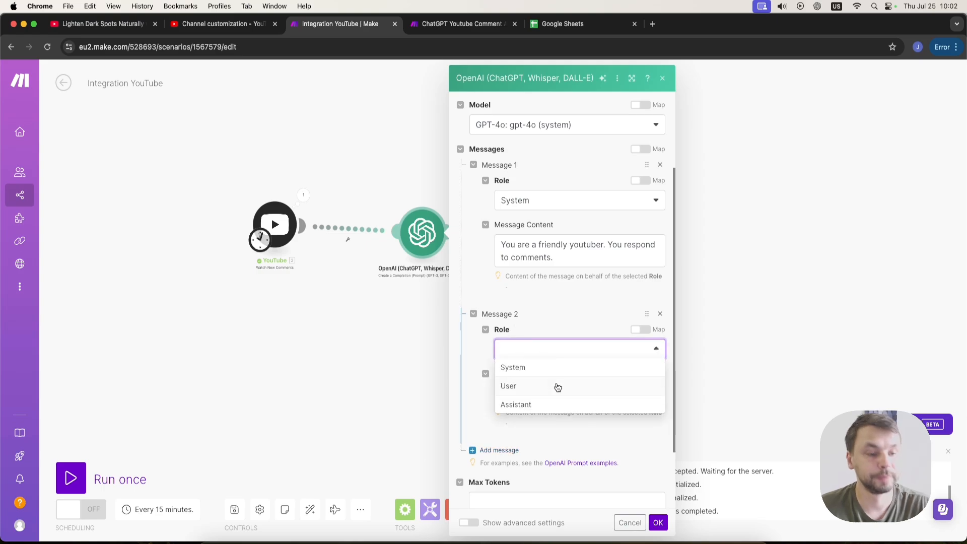
click(554, 387)
click(537, 392)
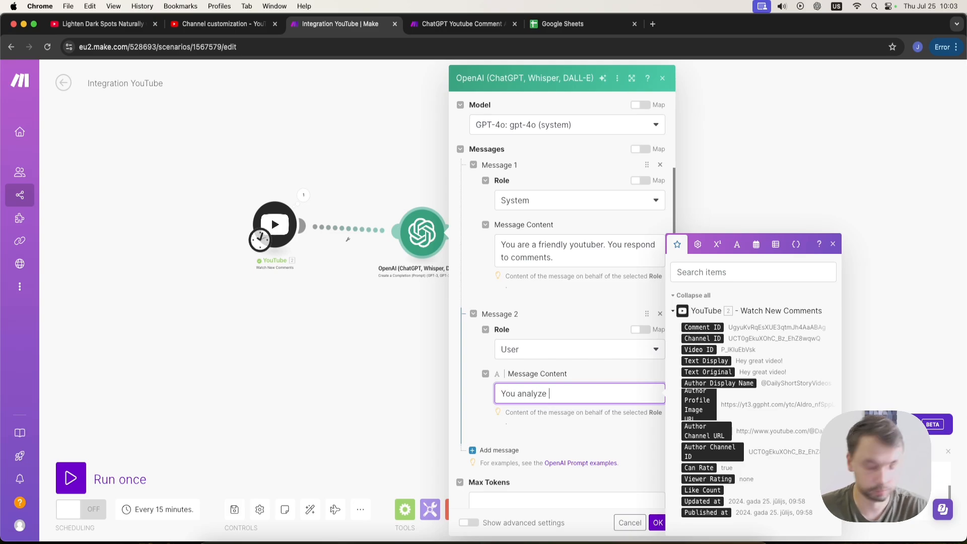
text(You analyze the following comment and )
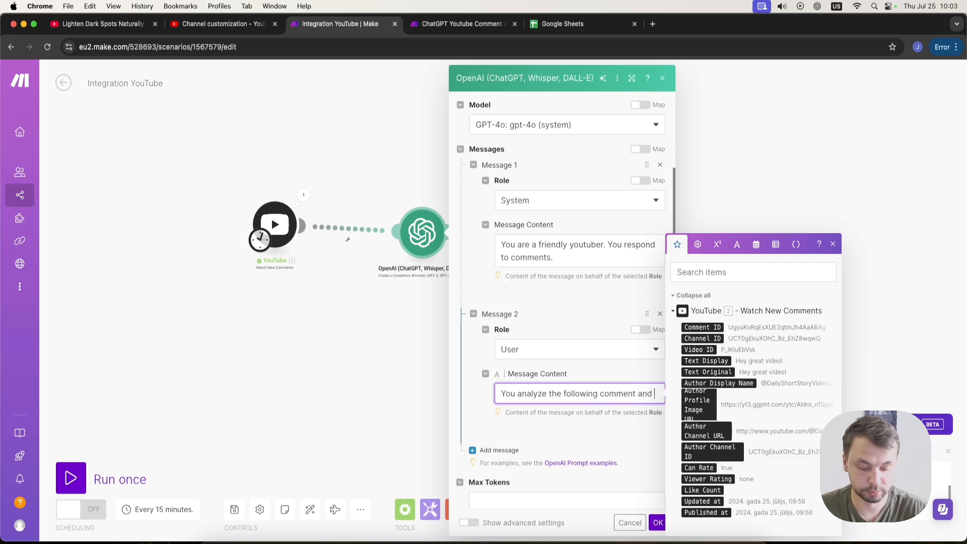
text(respond)
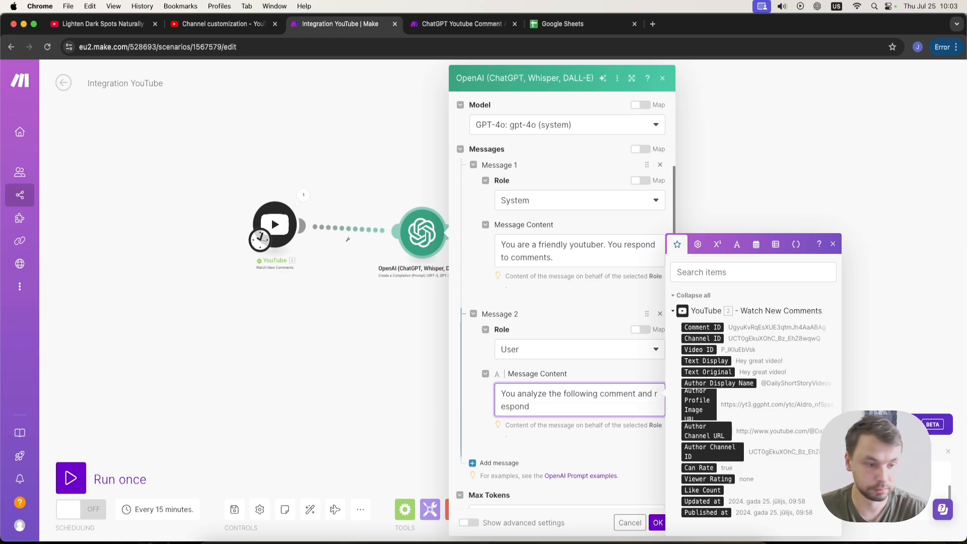
text( to it.)
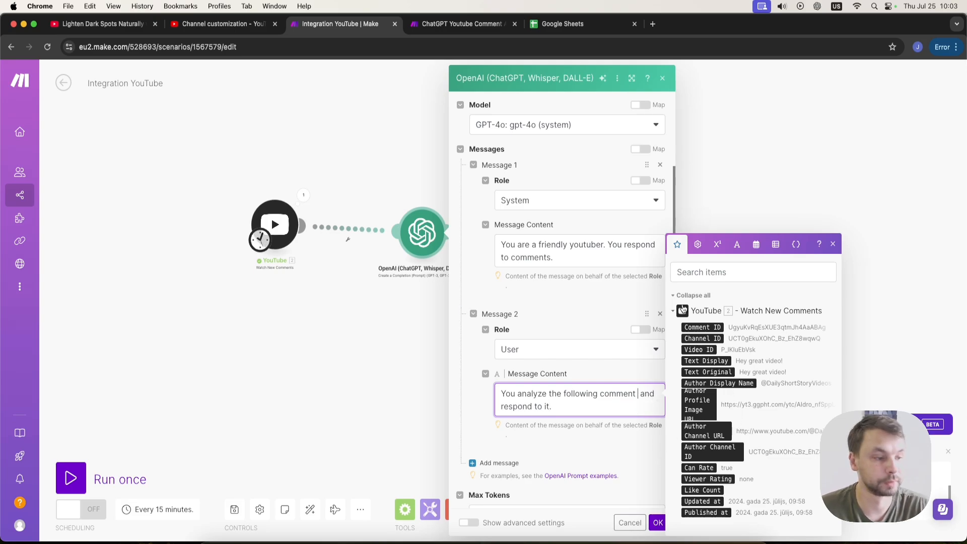
click(704, 361)
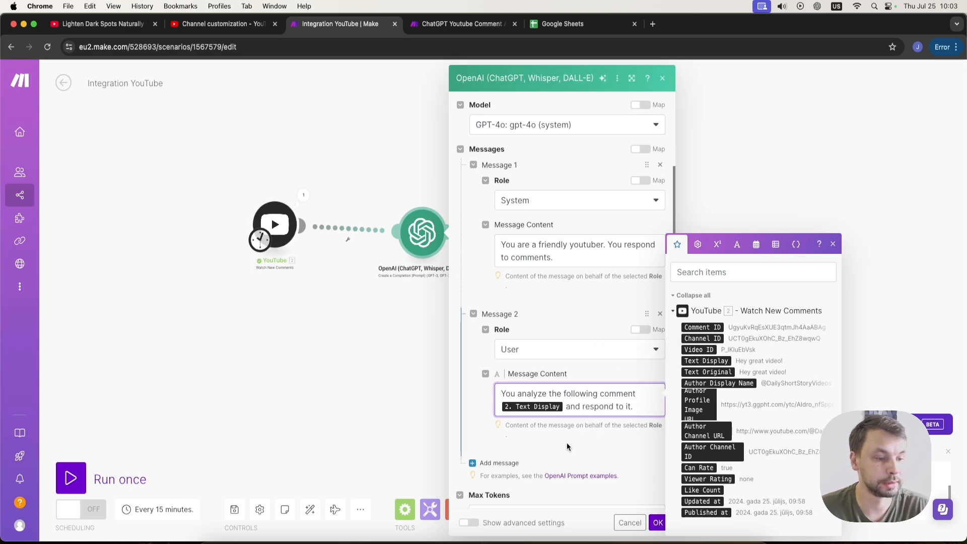
Set Max Tokens to 0 and save the OpenAI module.
click(658, 523)
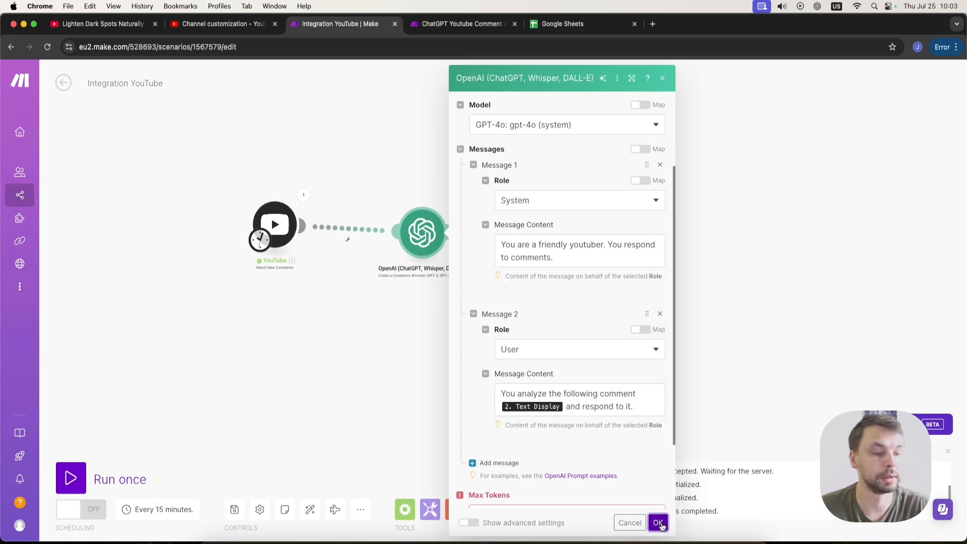
scroll(609, 457, down, 1)
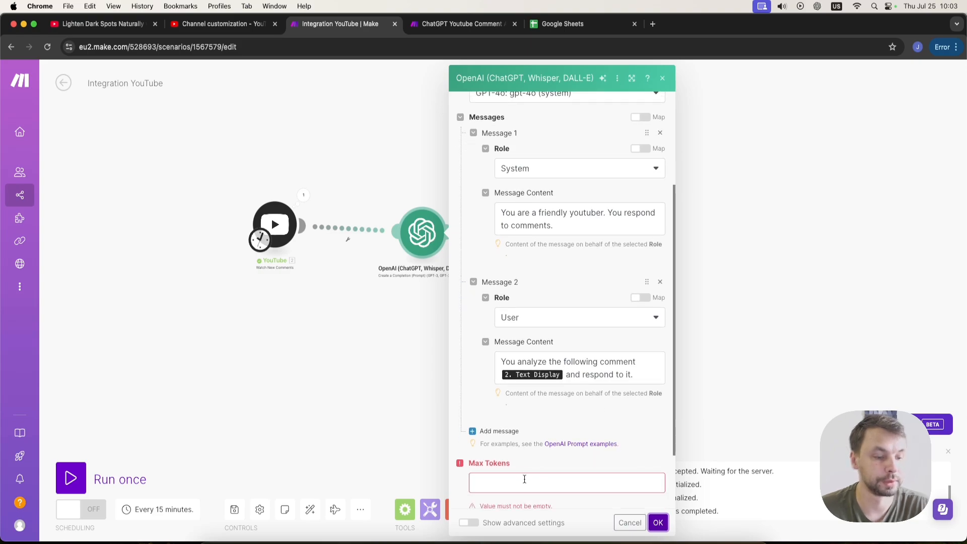
click(525, 481)
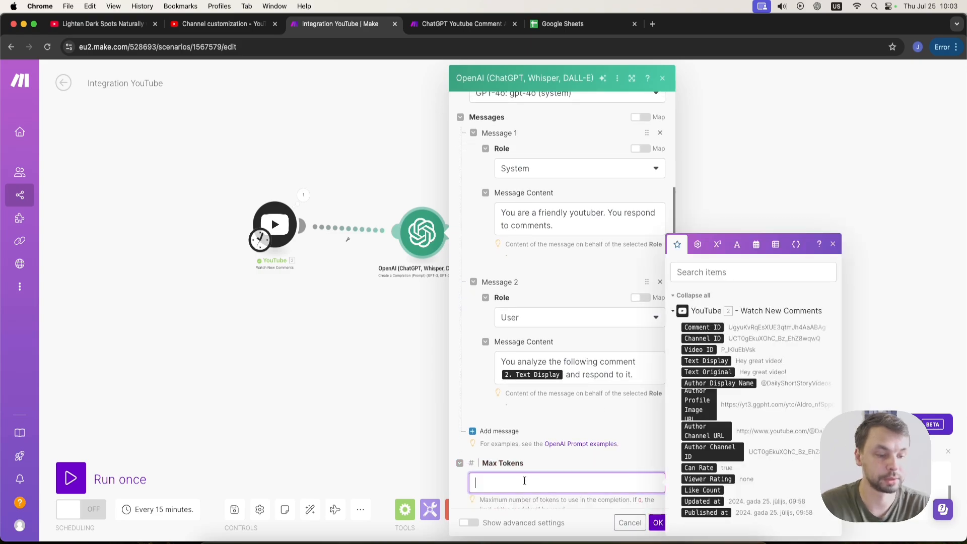
click(657, 525)
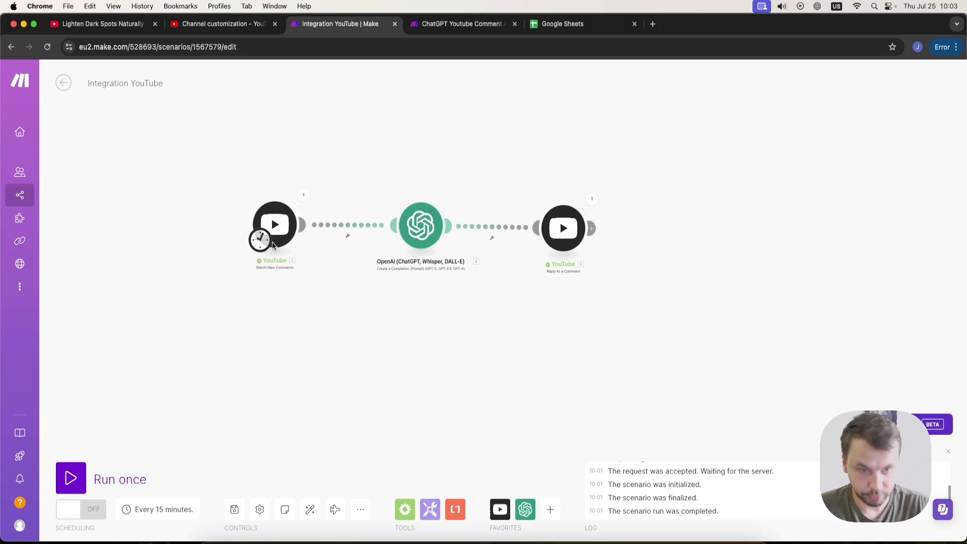
Replace the reply module's content with the OpenAI Choices Message Content and save it.
click(563, 229)
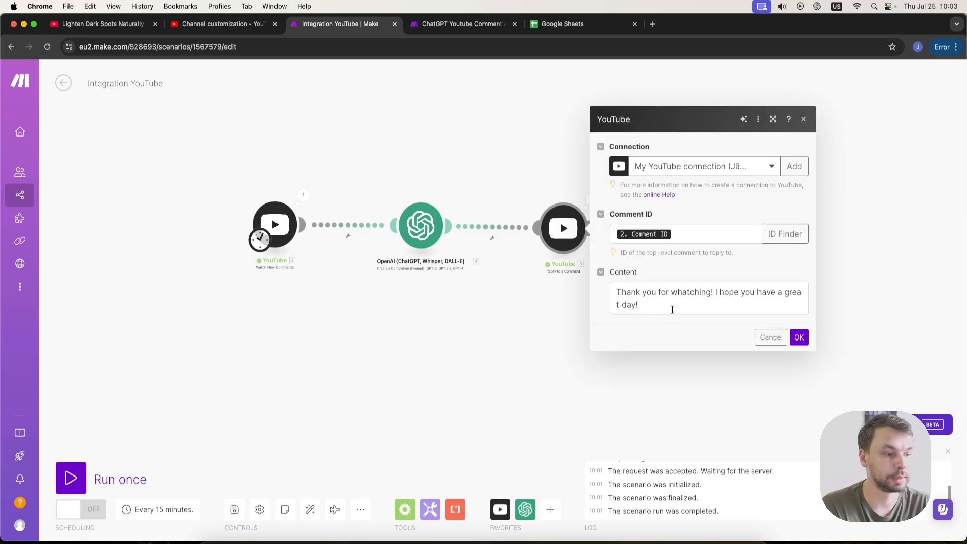
triple_click(672, 309)
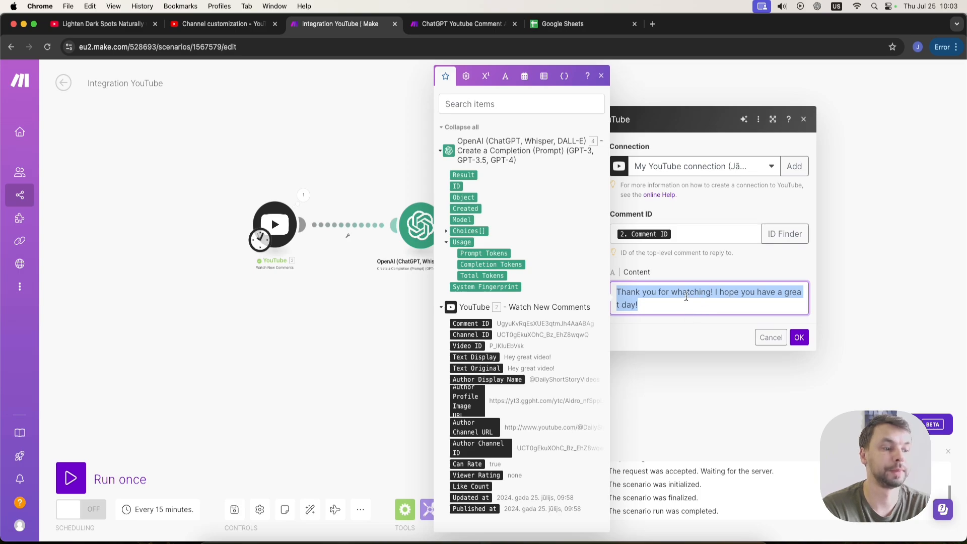
key(BackSpace)
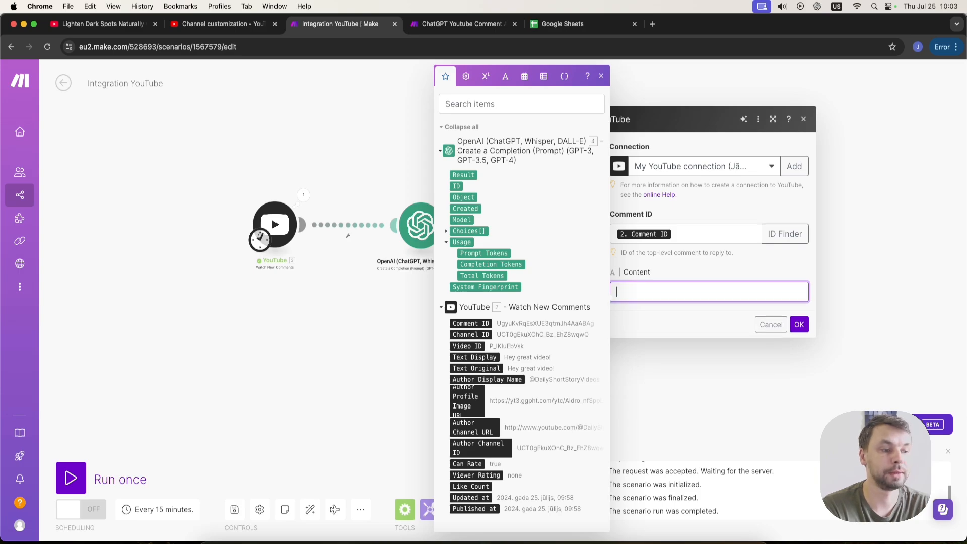
click(446, 231)
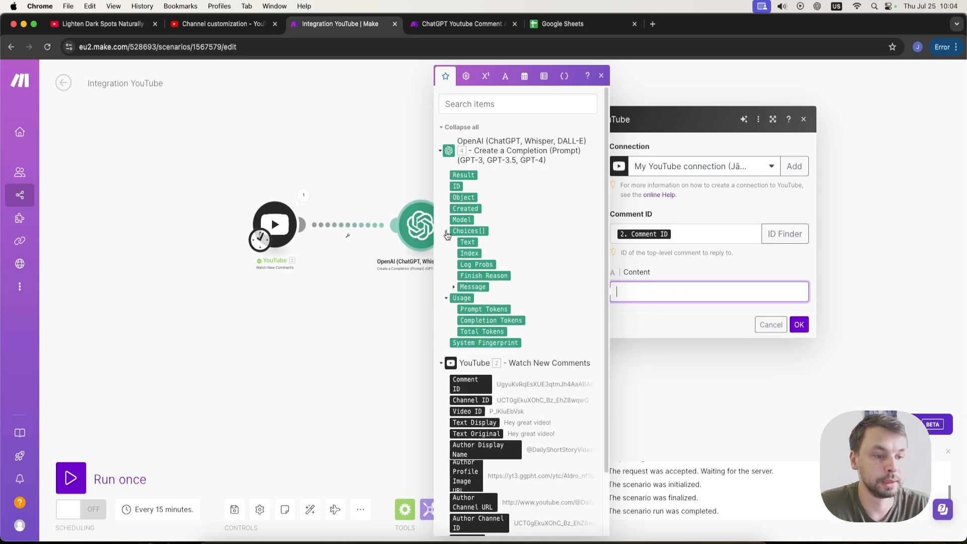
click(454, 286)
click(481, 309)
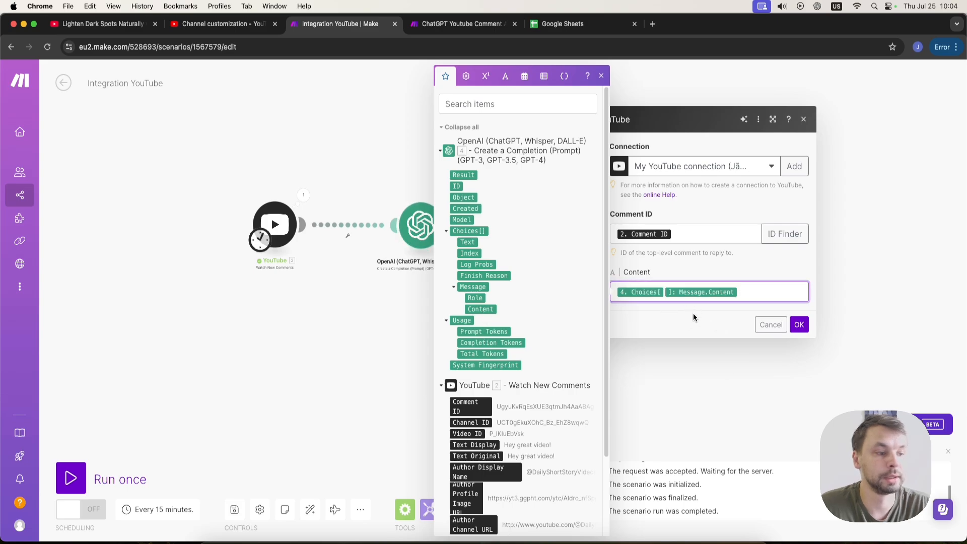
click(799, 324)
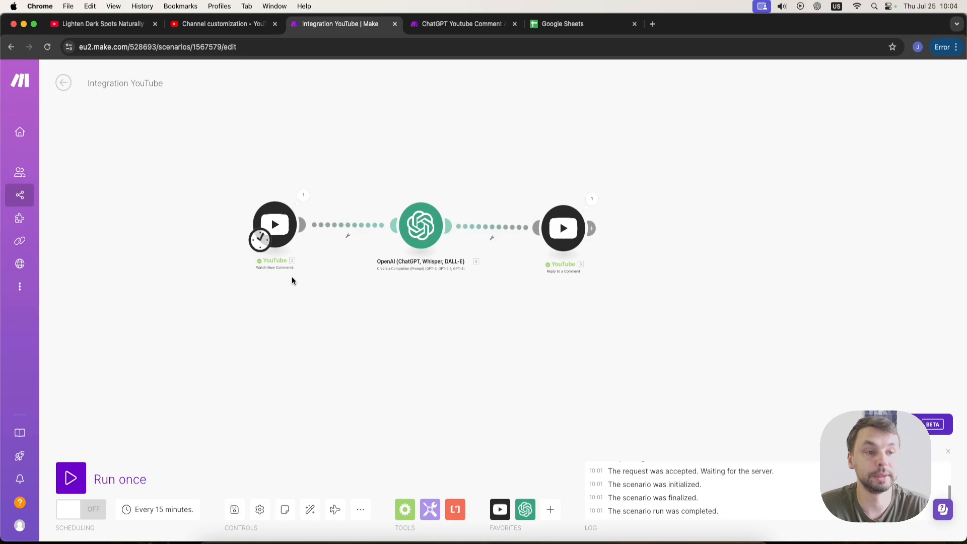
Return to the video page and scroll through its comments and replies.
click(114, 26)
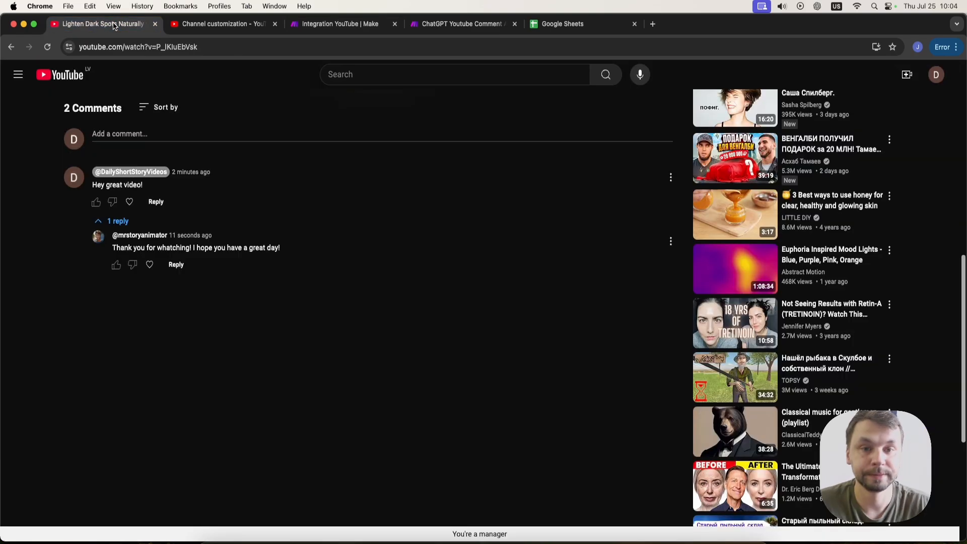
scroll(192, 301, up, 10)
scroll(179, 373, down, 4)
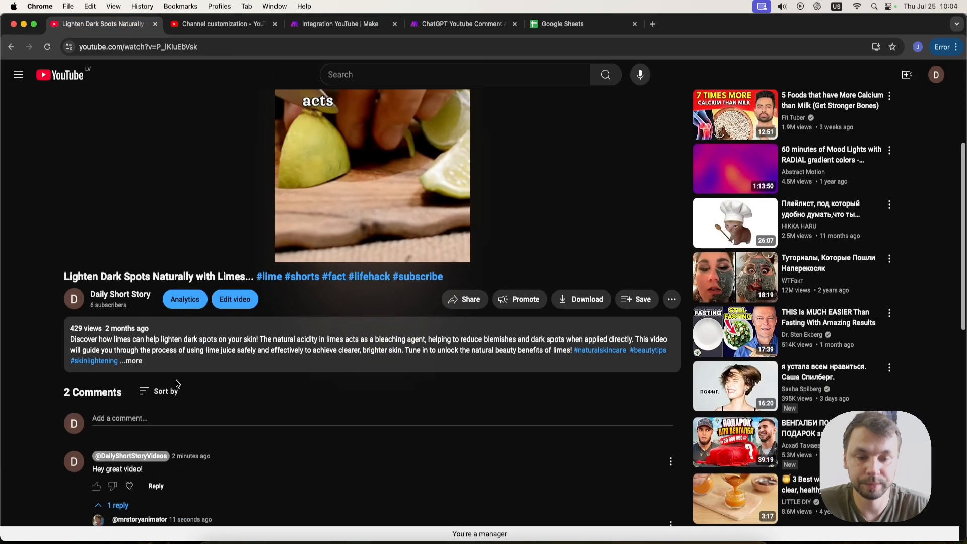
Post the test comment "How long did it take you to make this video?" on the video.
click(157, 418)
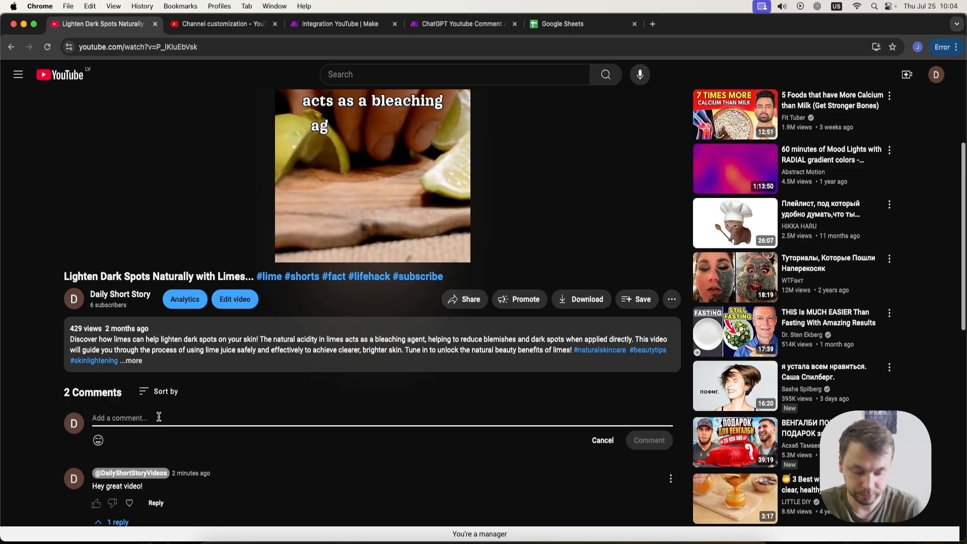
text(How long di)
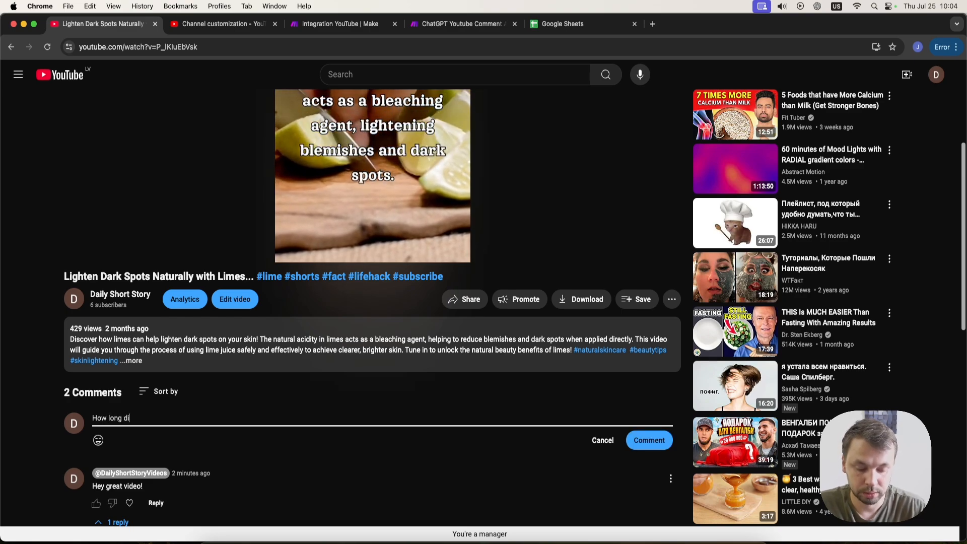
text(d it take y)
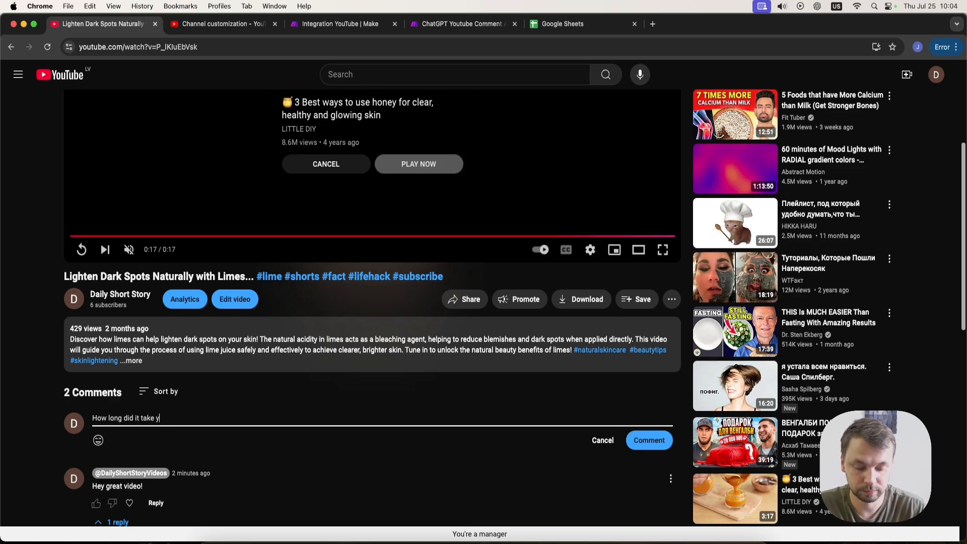
text(ou to make this video?)
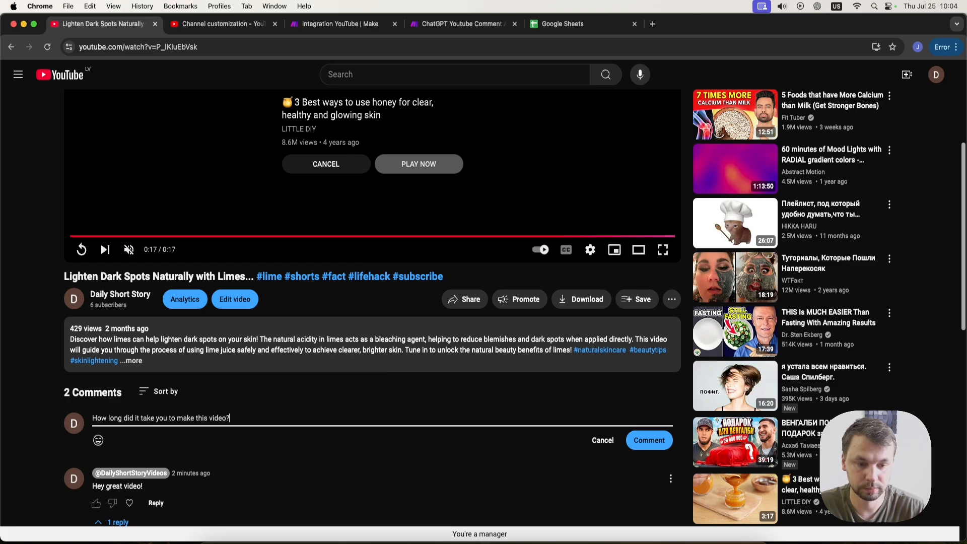
click(647, 439)
scroll(341, 415, down, 3)
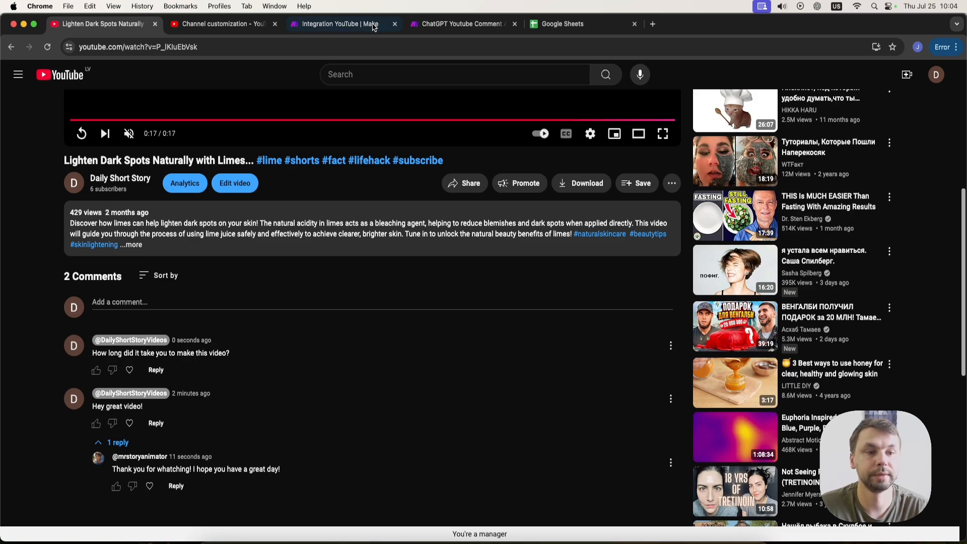
Switch to the Integration YouTube scenario and run it once.
click(465, 23)
click(337, 24)
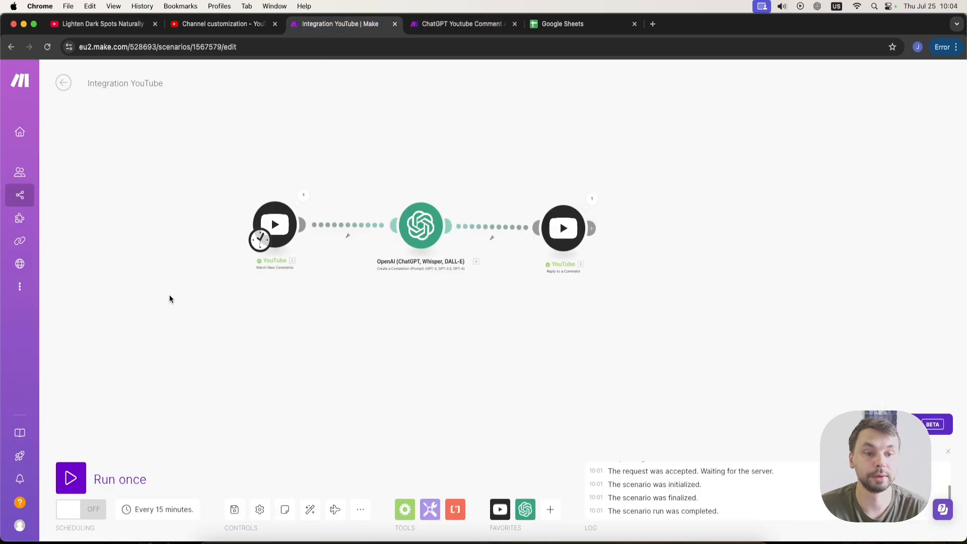
click(71, 478)
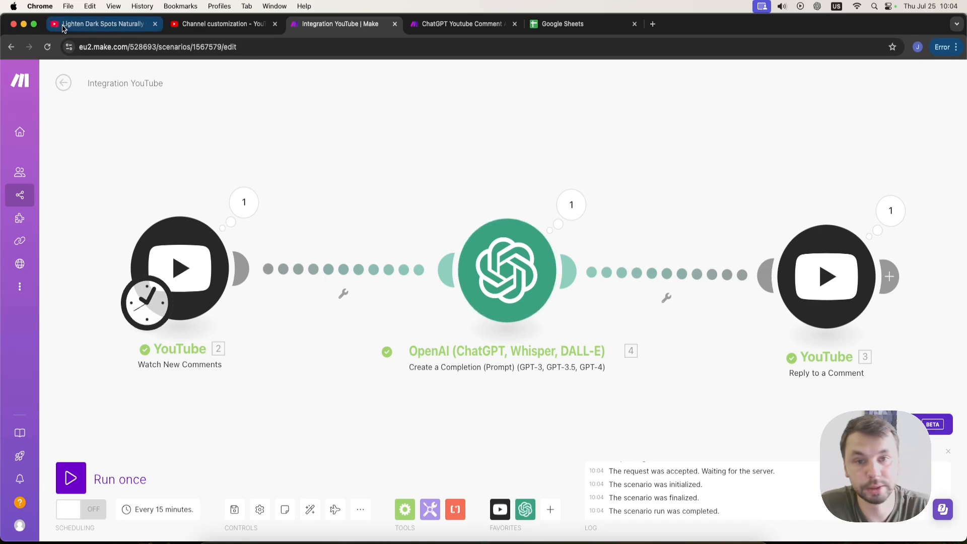
Reload the video page and expand the replies under the new test comment.
click(98, 24)
click(95, 46)
key(Return)
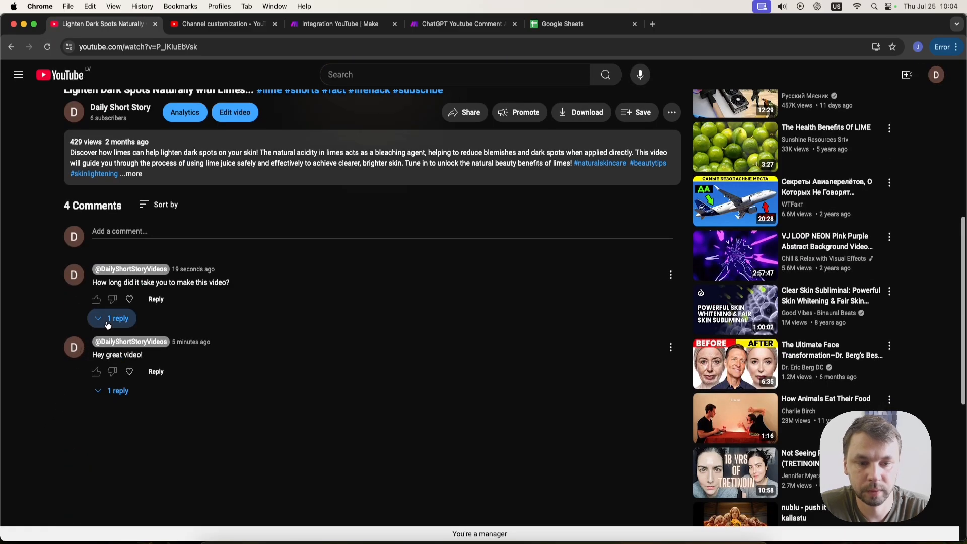
click(108, 321)
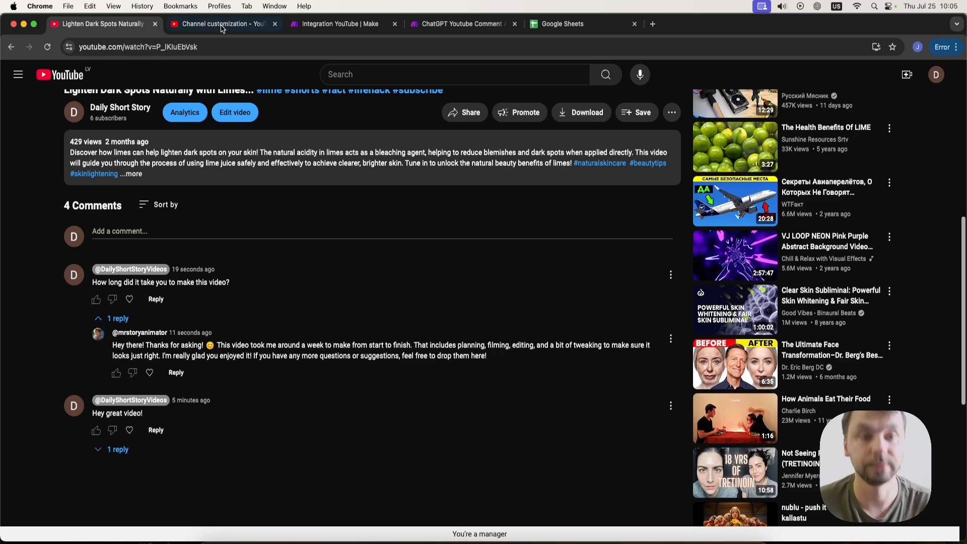
Compare with the advanced template scenario, then shift the OpenAI module right to make room after the trigger.
click(447, 24)
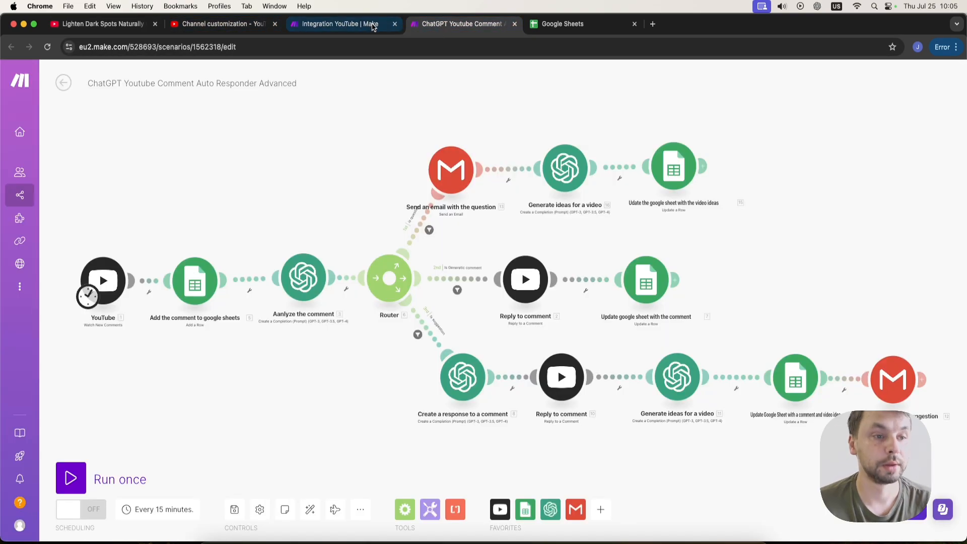
click(348, 24)
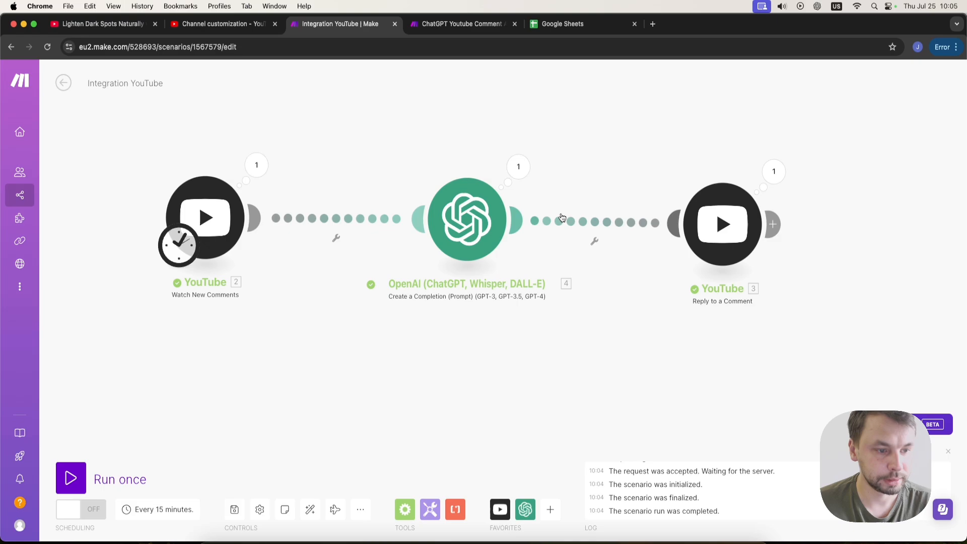
scroll(554, 222, down, 3)
drag(773, 159, 664, 219)
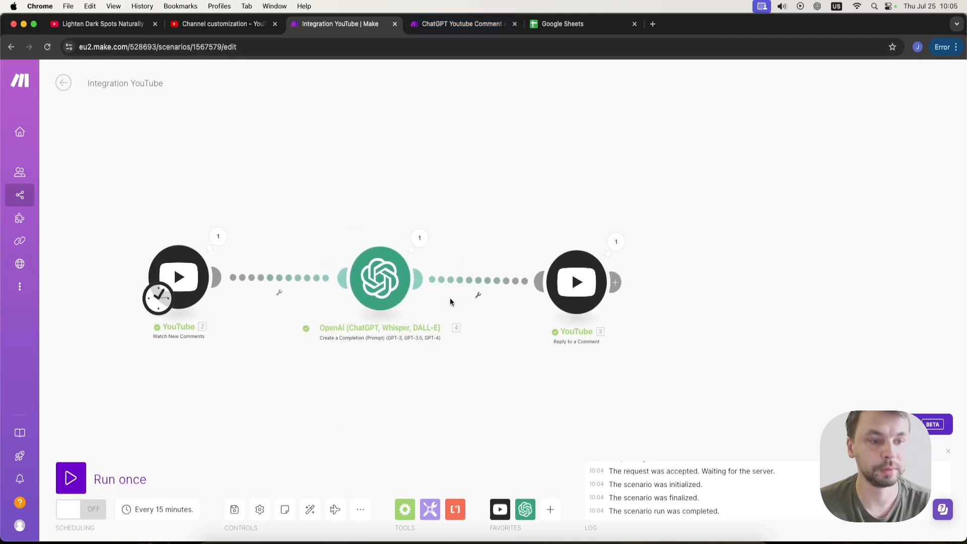
drag(367, 277, 417, 298)
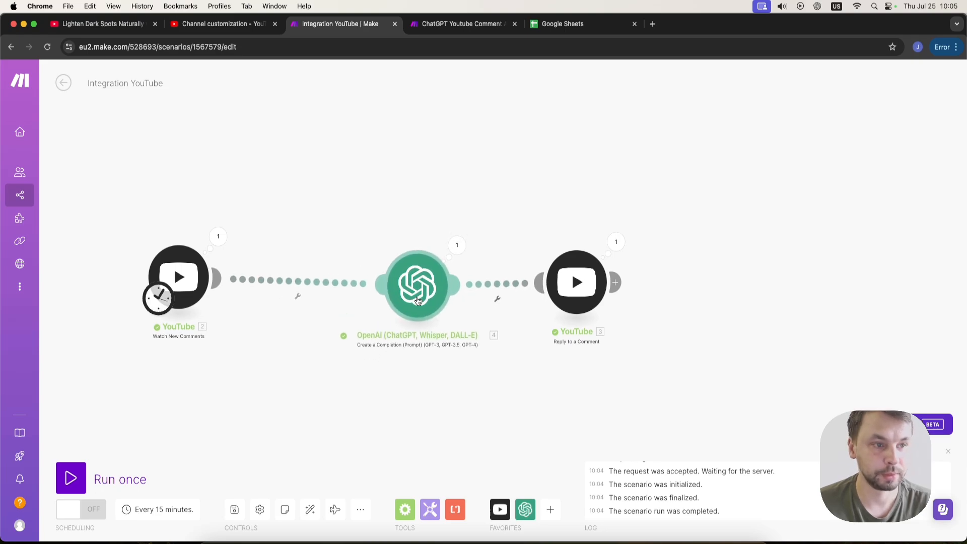
Create a blank Google spreadsheet and name it "Youtube comments".
click(574, 26)
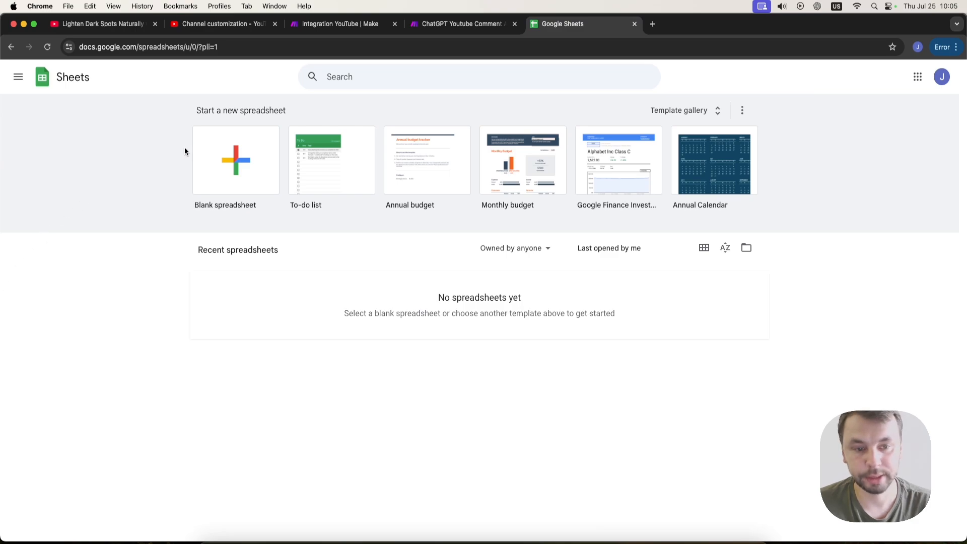
click(202, 147)
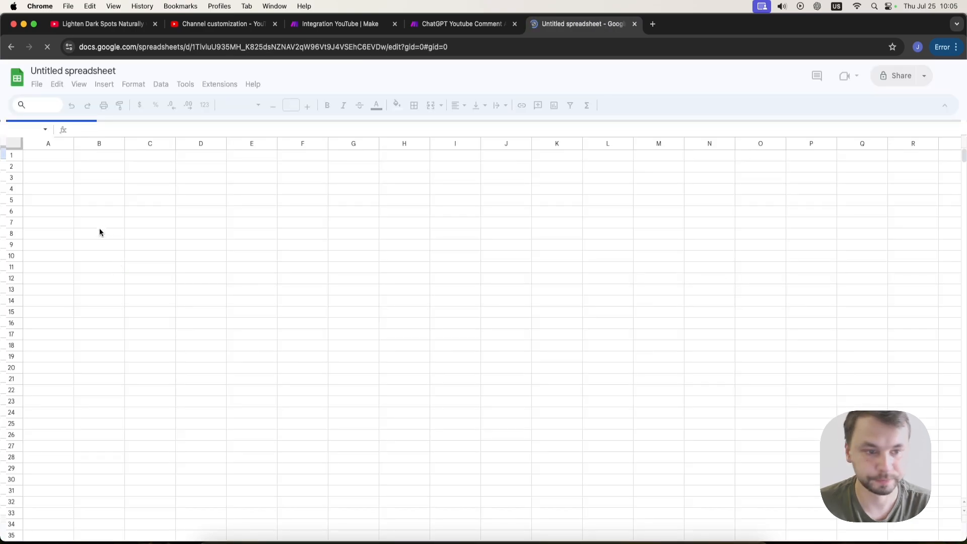
click(121, 71)
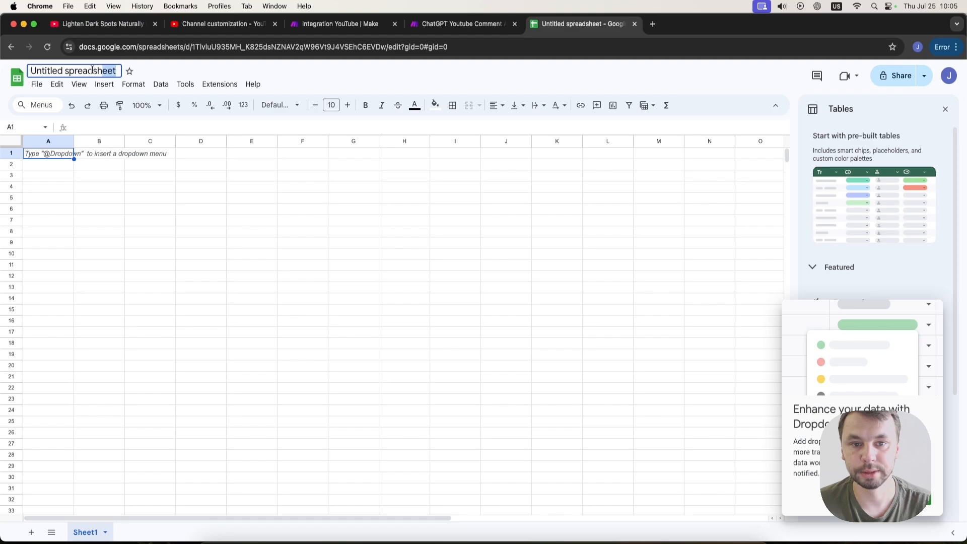
key(BackSpace)
text(Youtube)
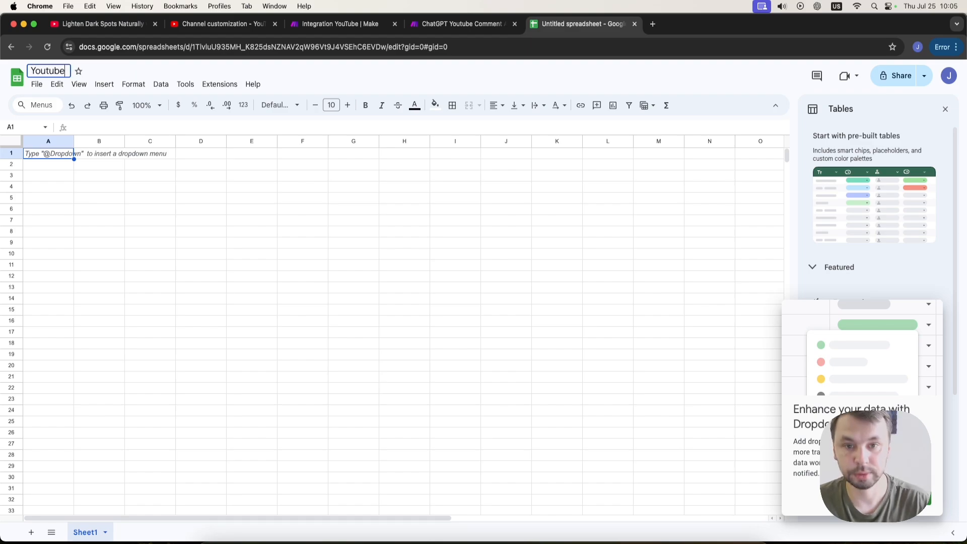
text( comments)
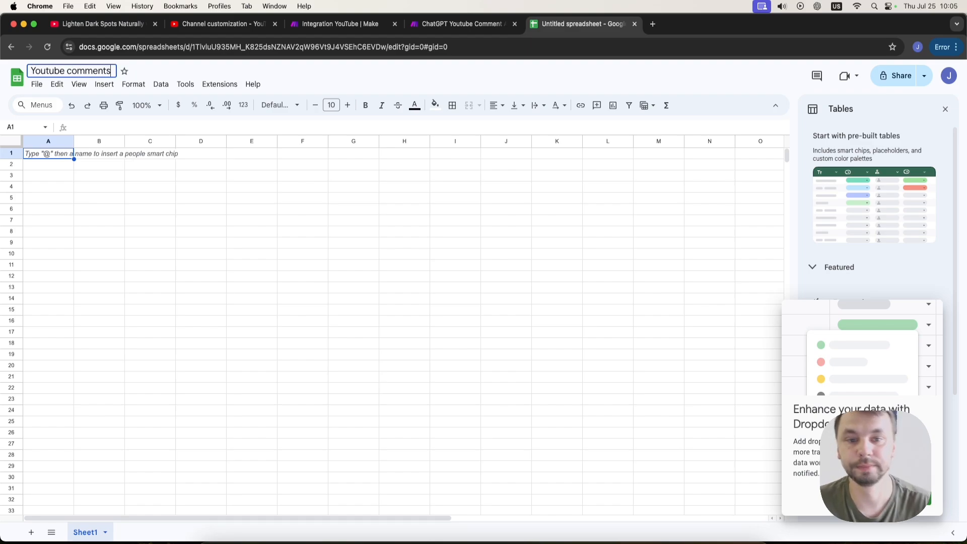
Enter the column headers Comment ID, Author, Comment and Date in row 1.
click(45, 197)
double_click(43, 153)
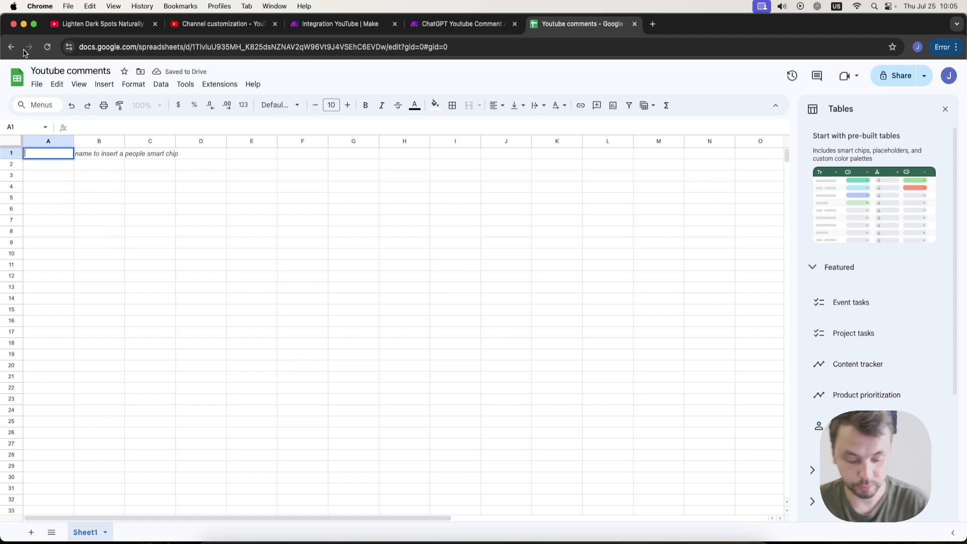
text(Comment)
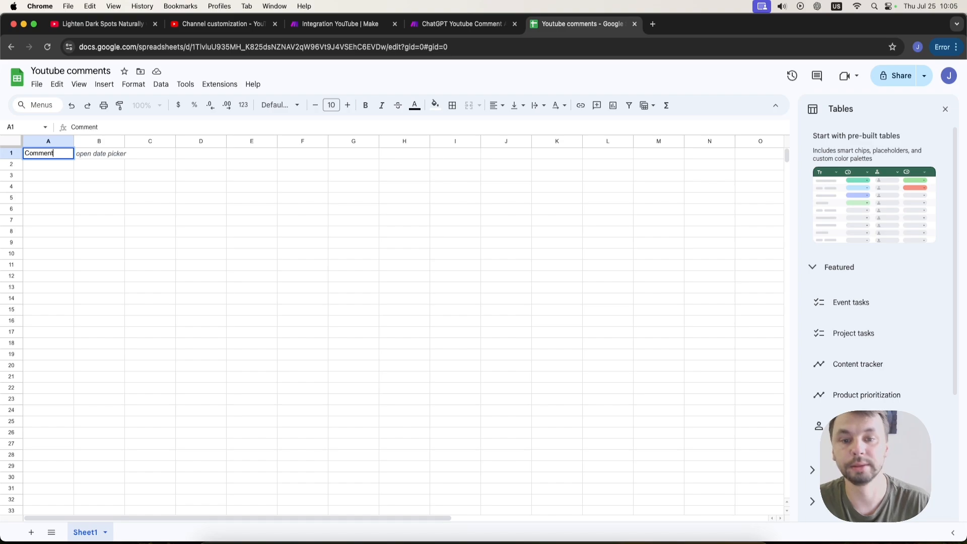
text( ID)
click(130, 195)
click(106, 151)
double_click(107, 152)
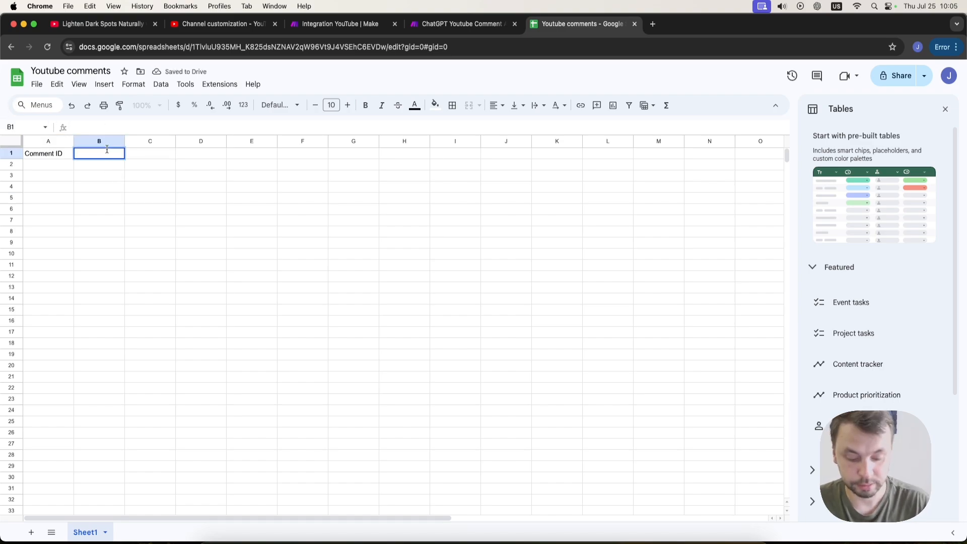
text(Author)
click(159, 232)
click(153, 156)
double_click(153, 155)
text(Comment)
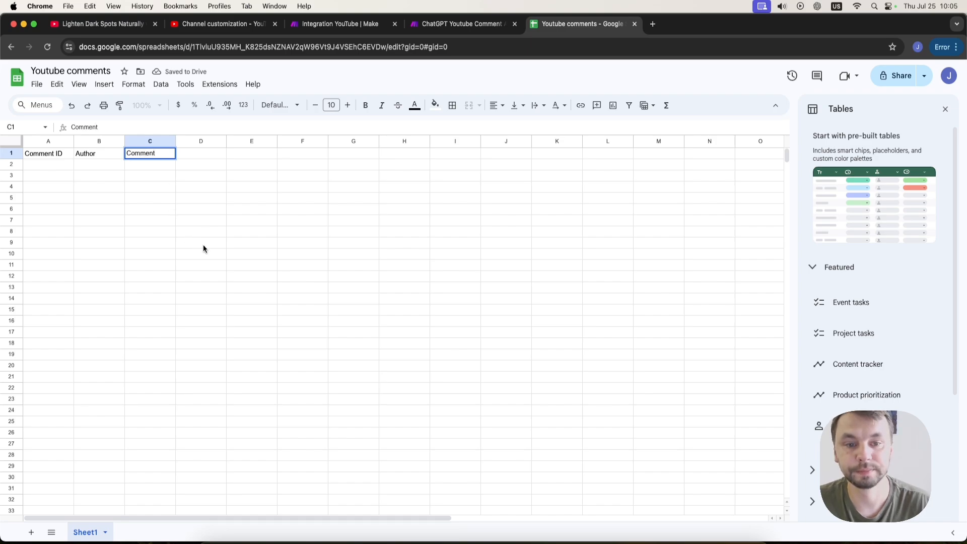
click(204, 247)
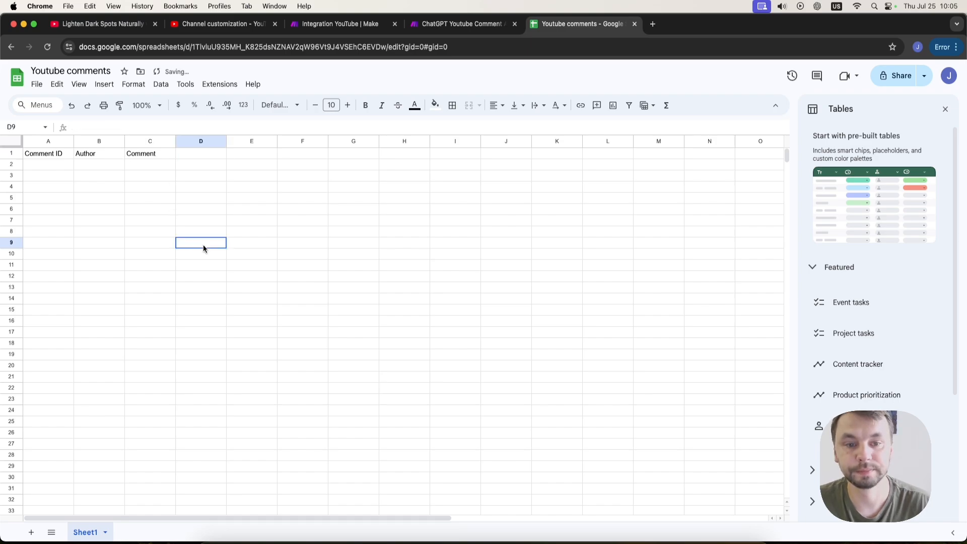
double_click(199, 153)
text(Date)
click(250, 254)
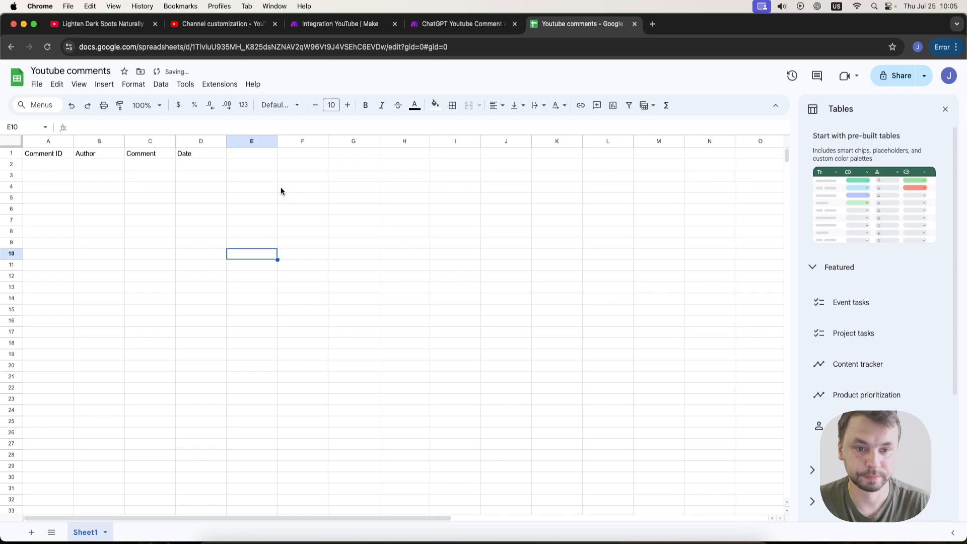
Add the headers Comment type, Response and Video Ideas in the next three columns of row 1.
double_click(261, 152)
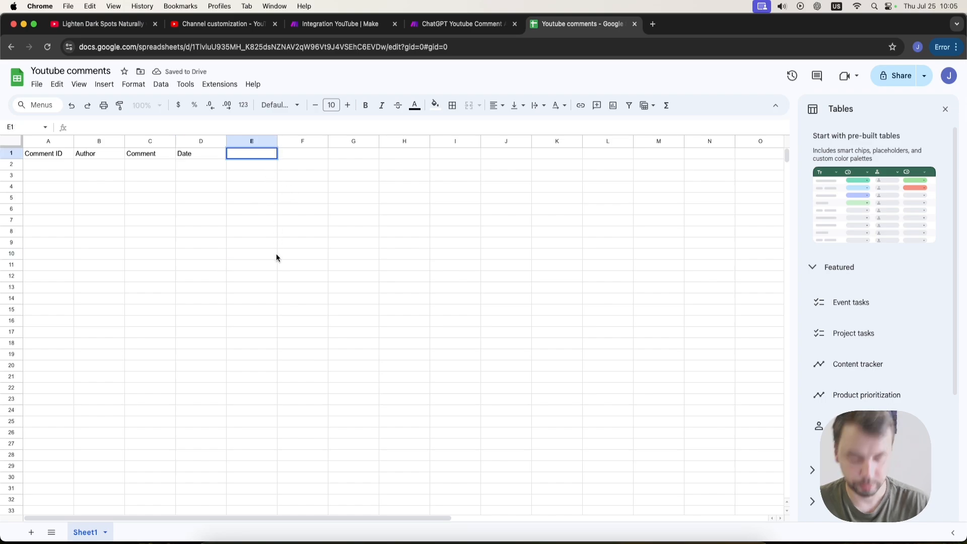
text(Comment t)
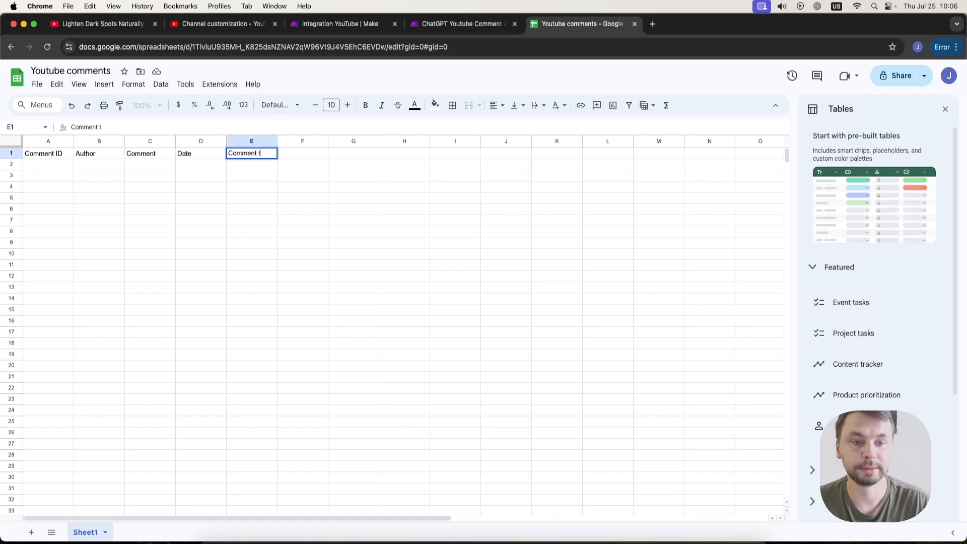
click(333, 289)
click(298, 153)
text(Res)
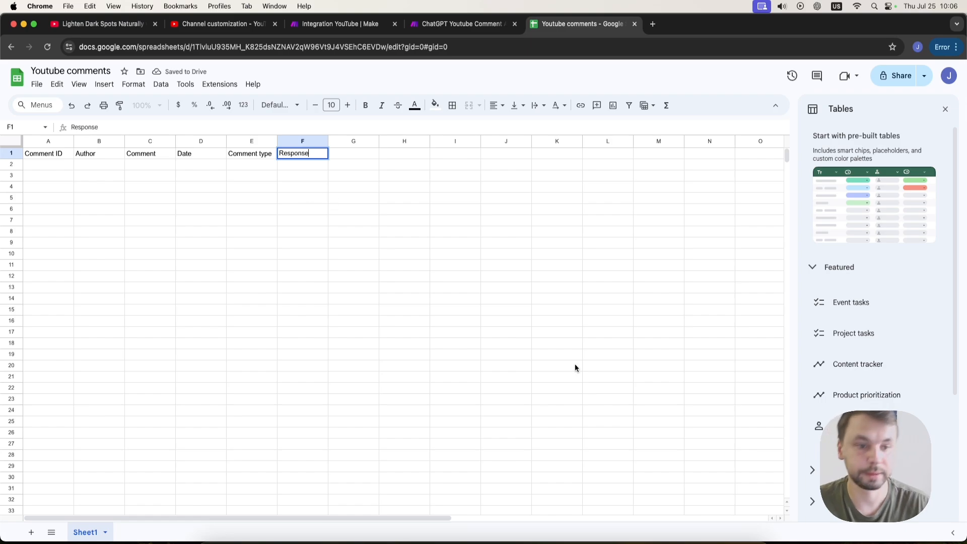
text(ponse)
click(456, 288)
click(355, 155)
double_click(356, 154)
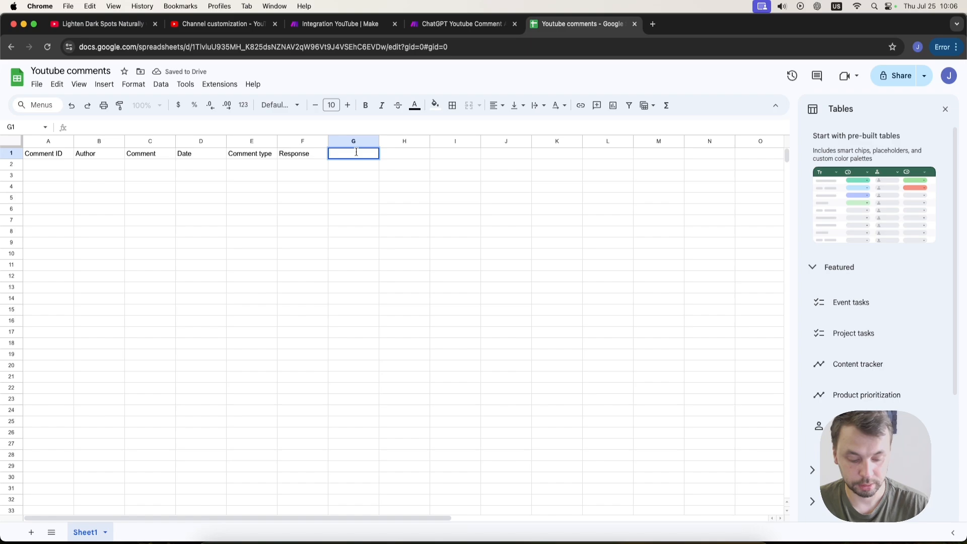
text(Video Ideas)
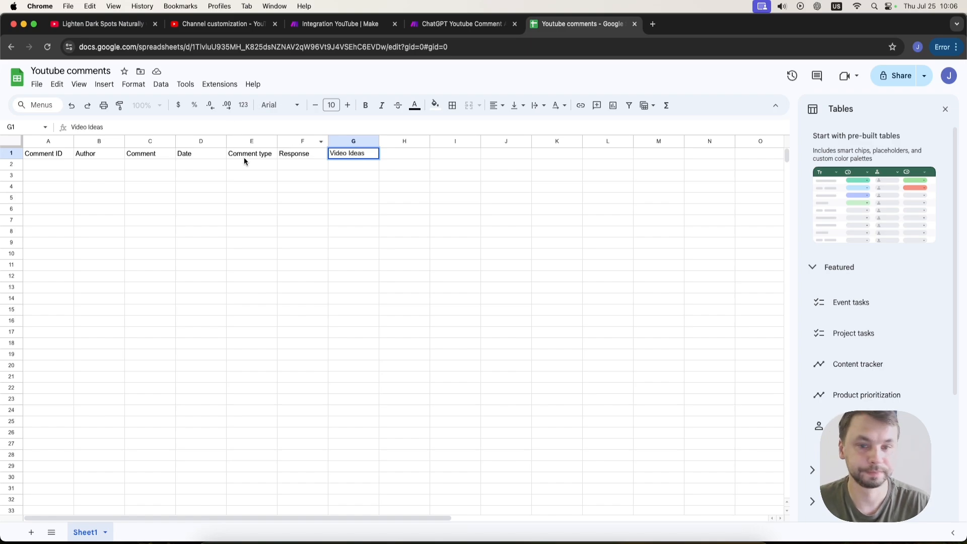
click(216, 190)
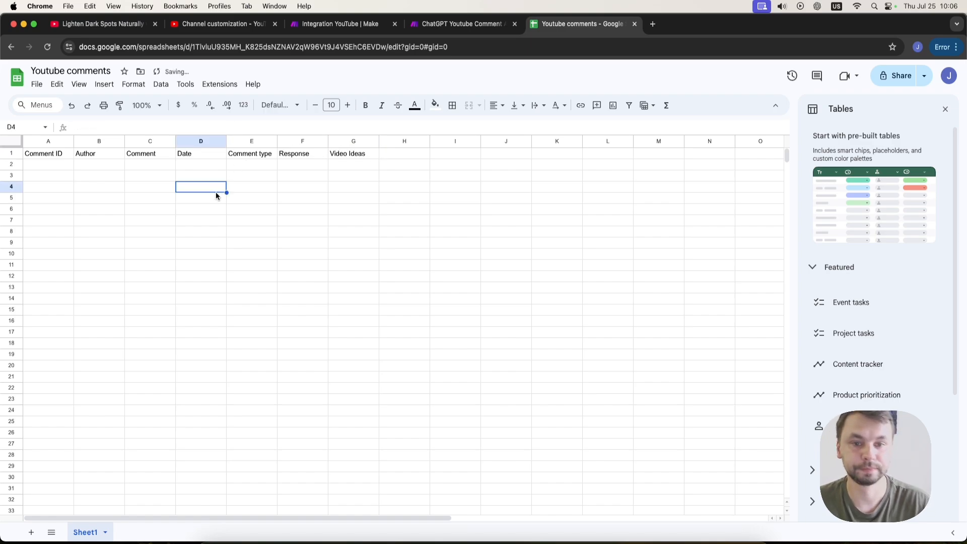
Add a Google Sheets Add a Row module and place it between the YouTube trigger and the OpenAI module.
click(112, 30)
click(321, 22)
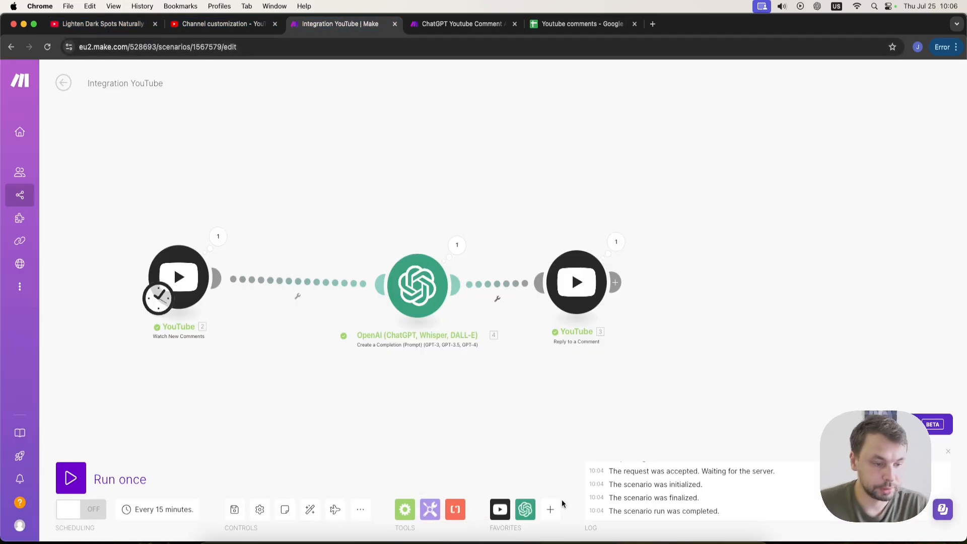
click(551, 509)
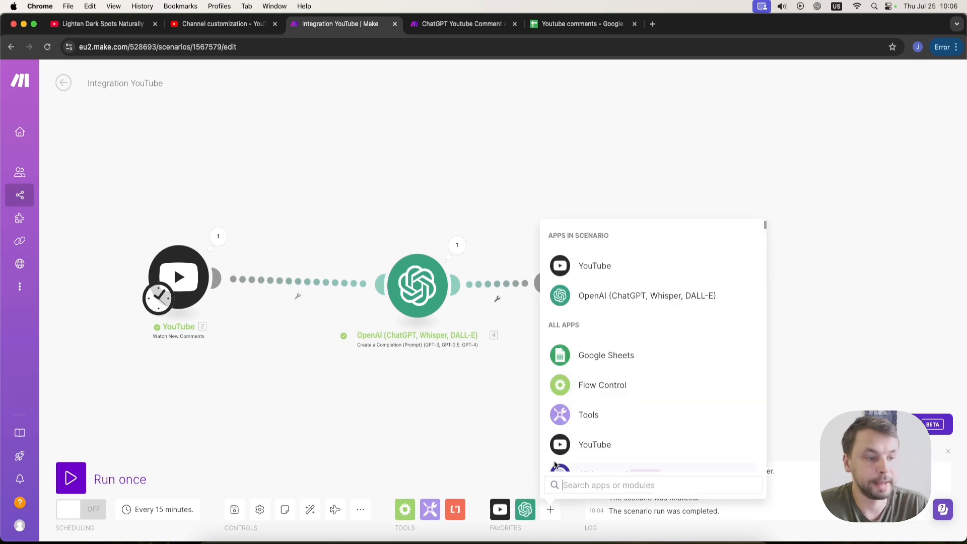
click(607, 358)
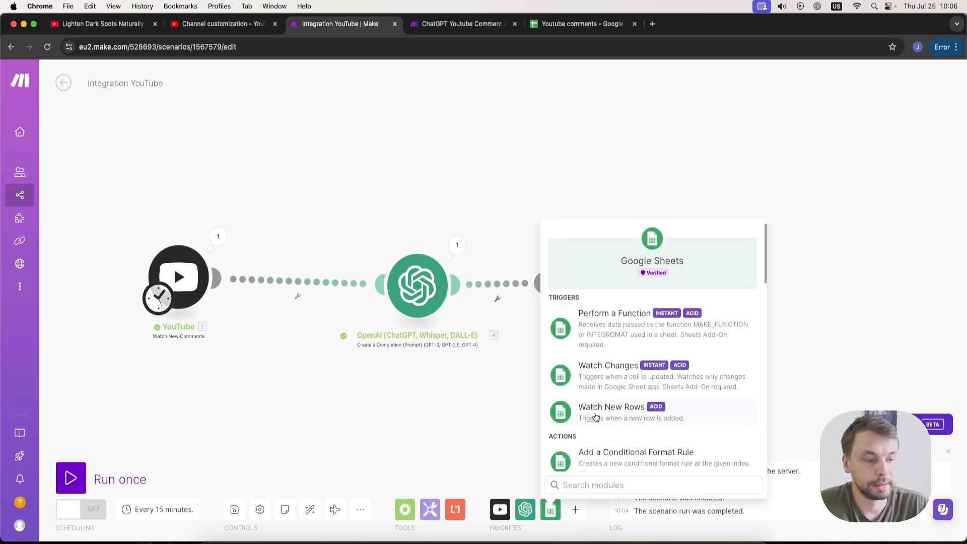
scroll(611, 346, down, 5)
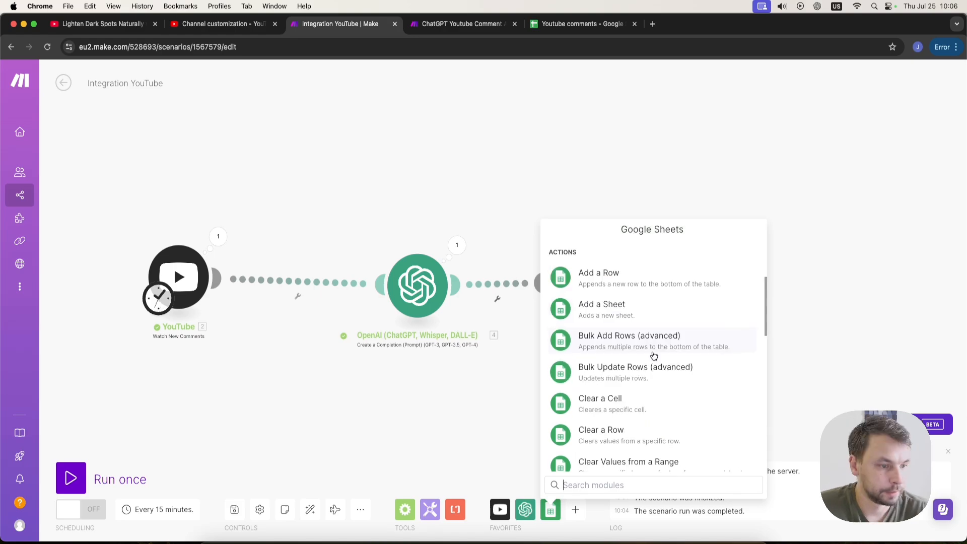
click(643, 281)
drag(648, 291, 307, 288)
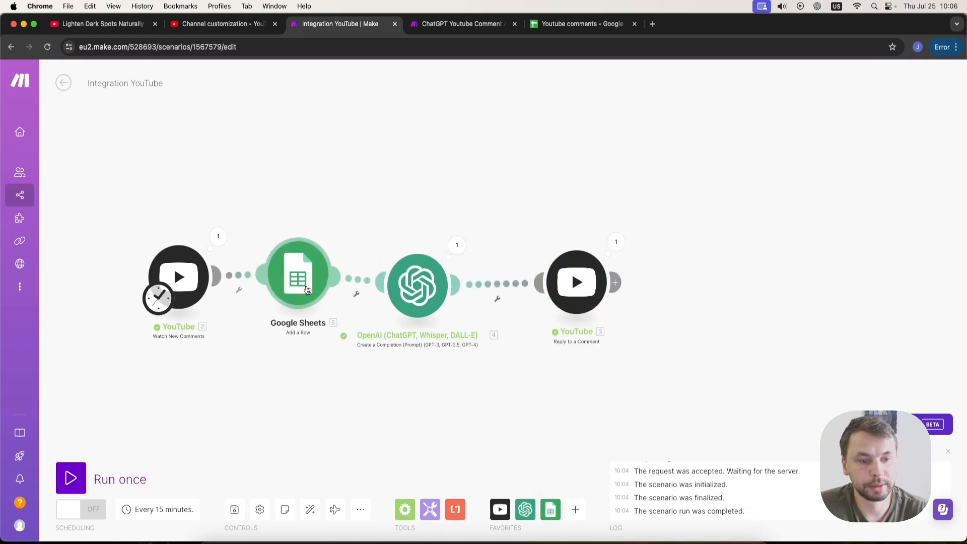
Open the Google Sheets module and add a new Google connection by signing in with a Google account and allowing access.
click(300, 286)
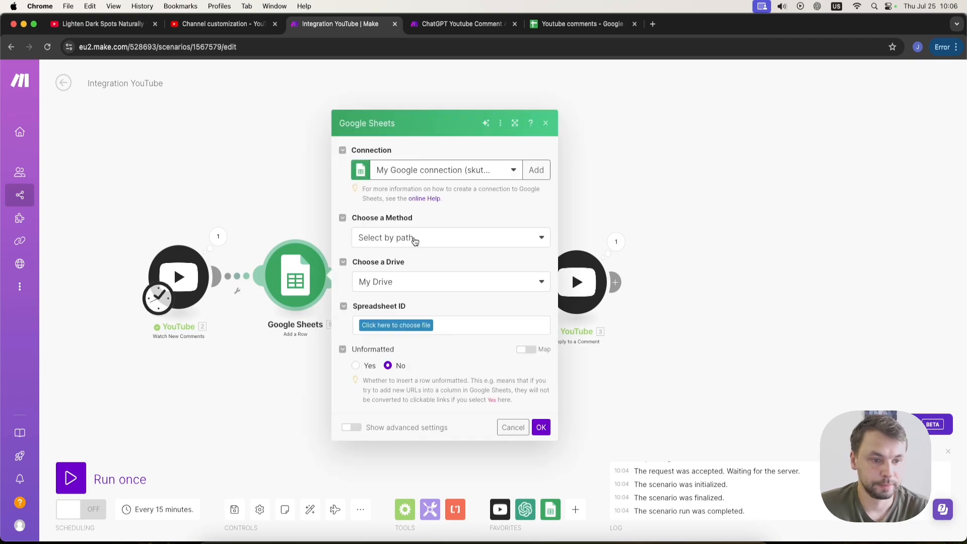
click(482, 172)
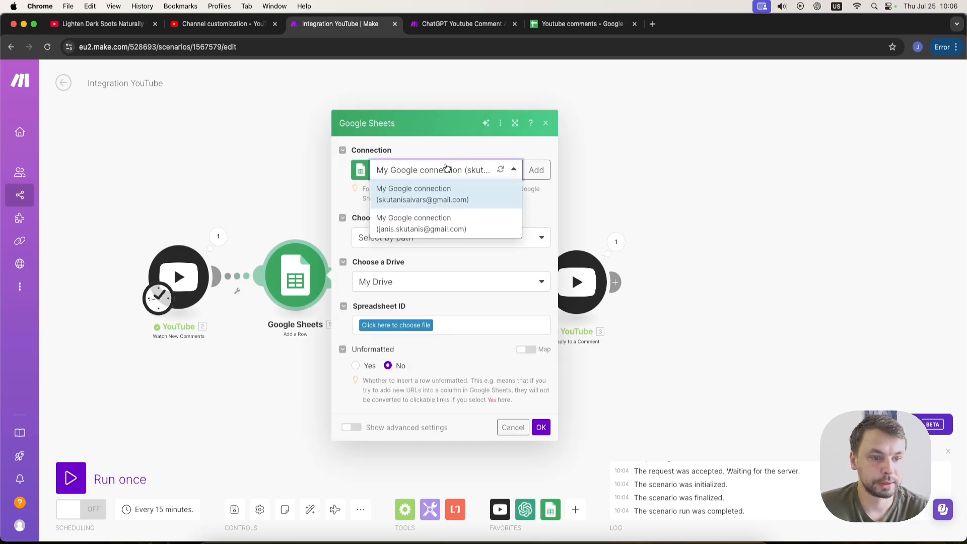
click(448, 171)
click(536, 170)
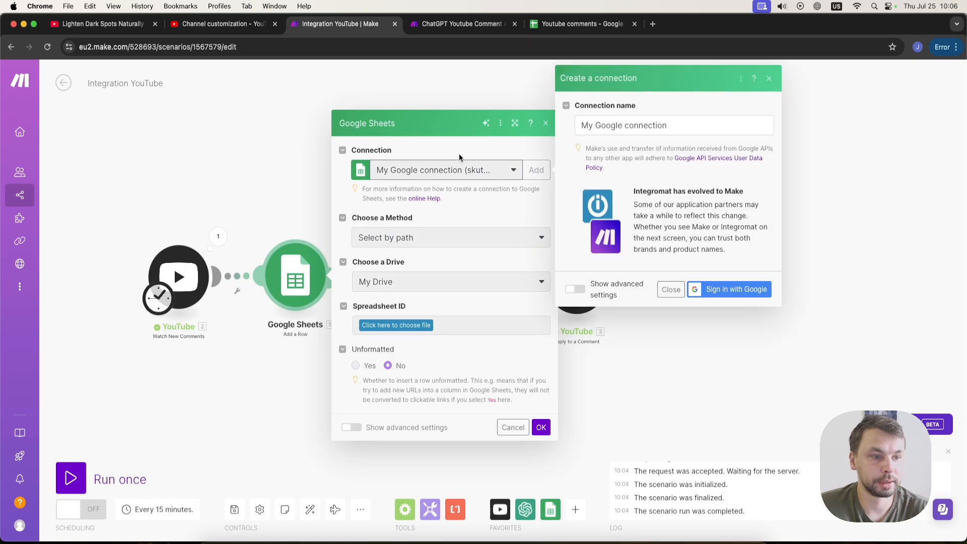
click(627, 124)
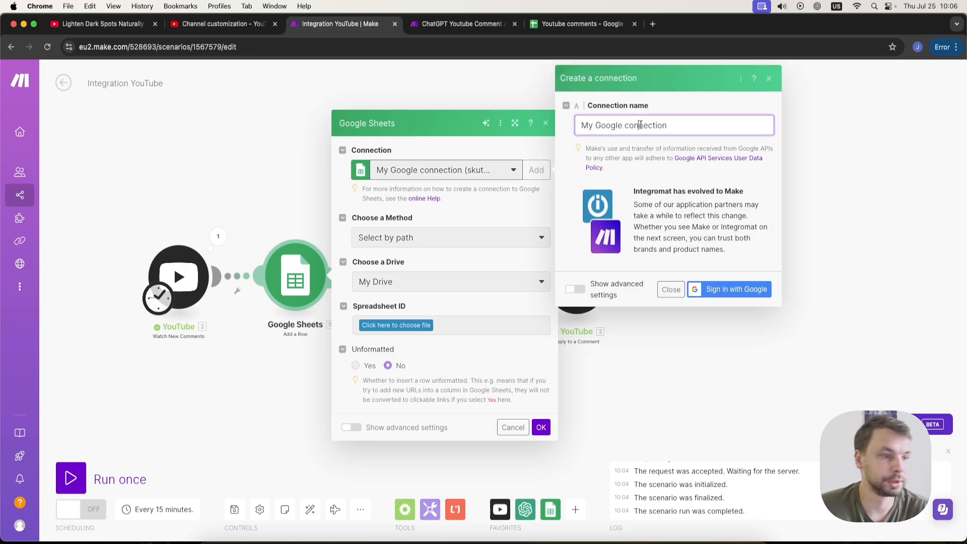
click(701, 290)
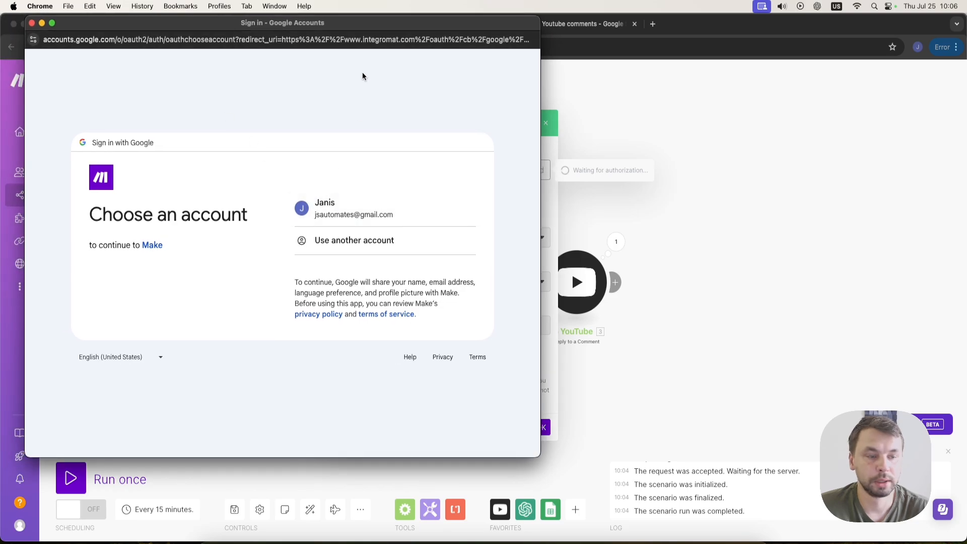
click(343, 211)
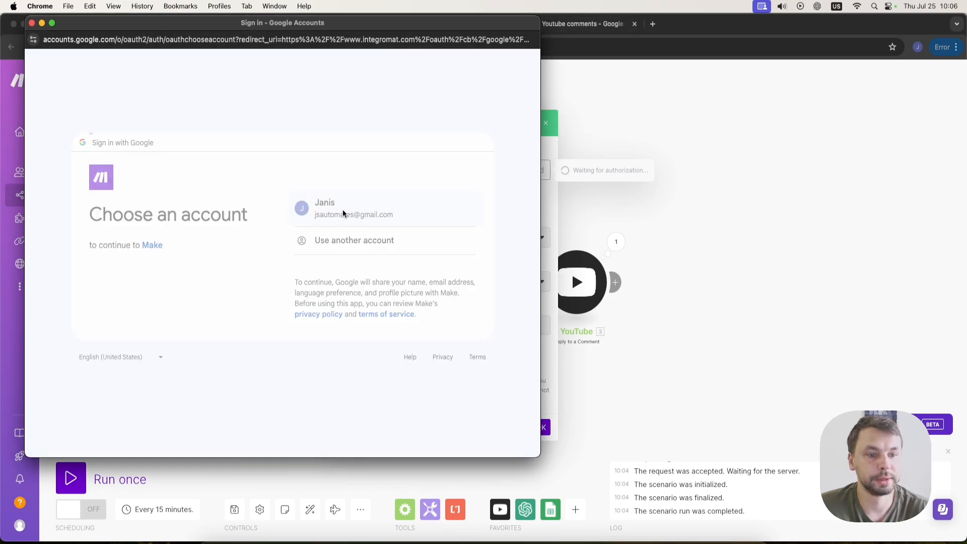
click(342, 308)
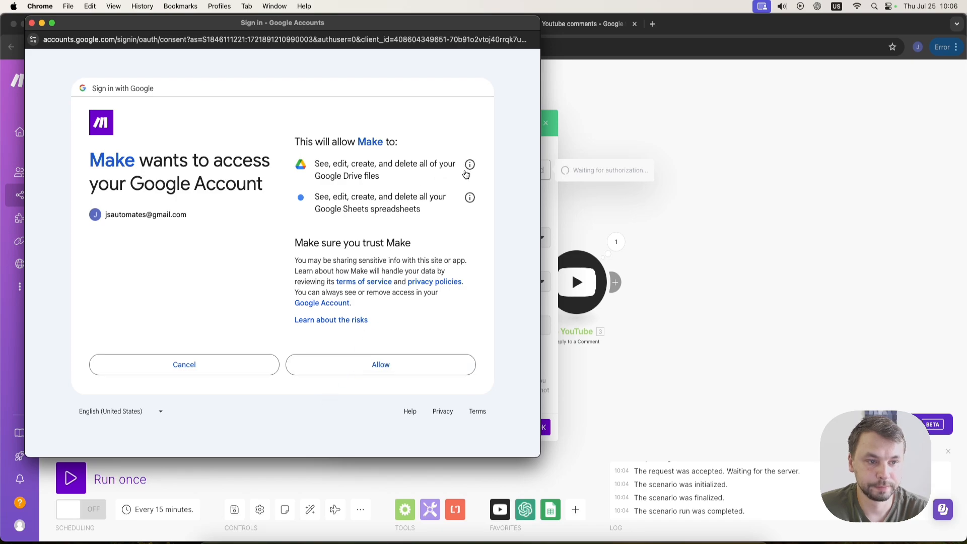
click(388, 364)
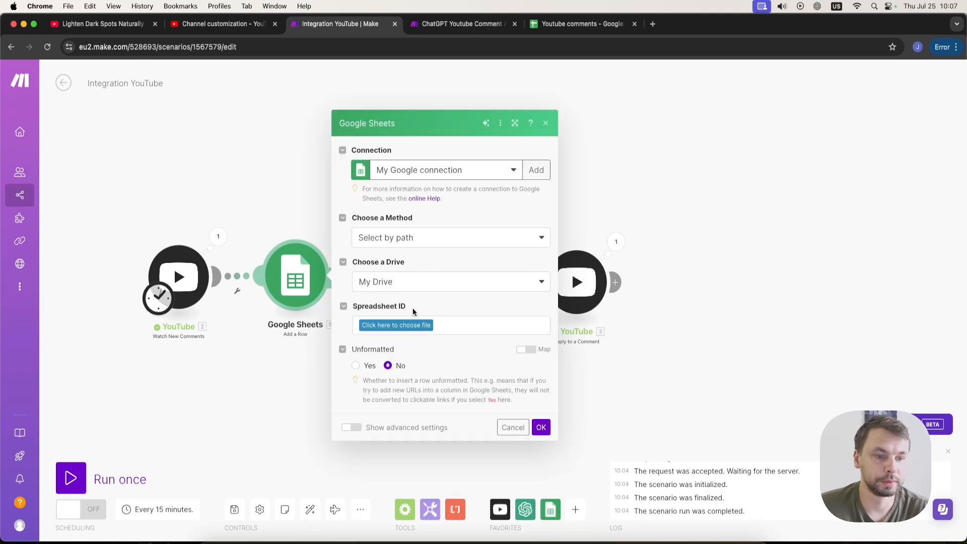
Choose the spreadsheet "Youtube comments" by path from My Drive and select the sheet Sheet1.
click(424, 238)
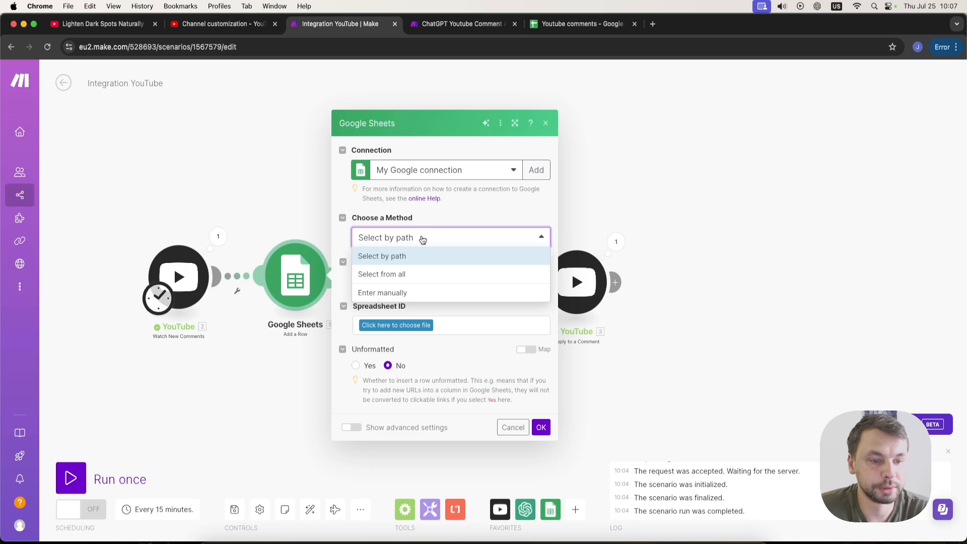
click(420, 256)
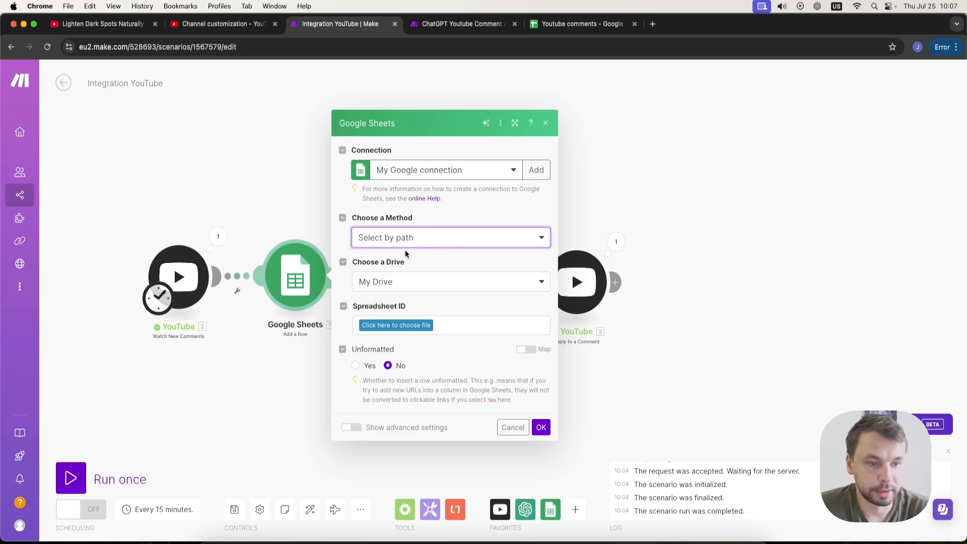
click(409, 325)
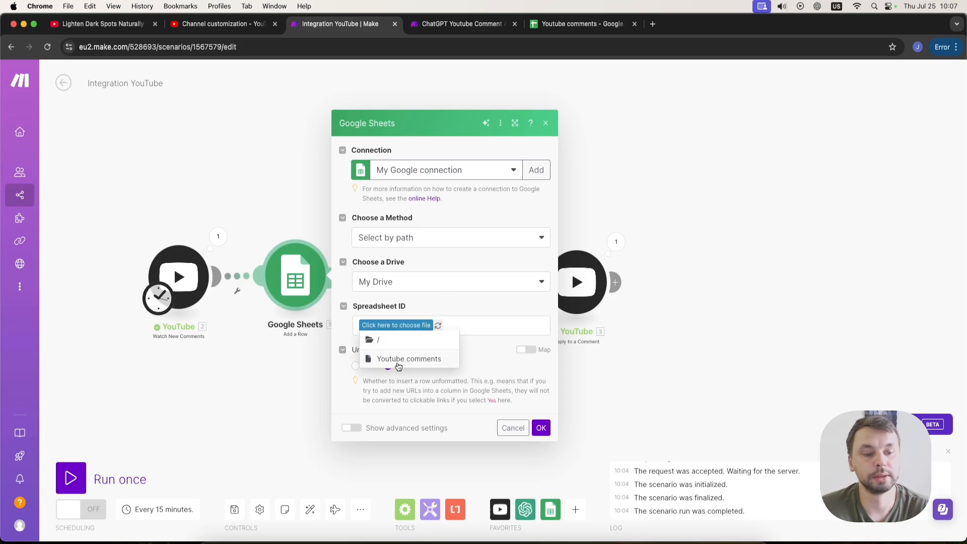
click(428, 361)
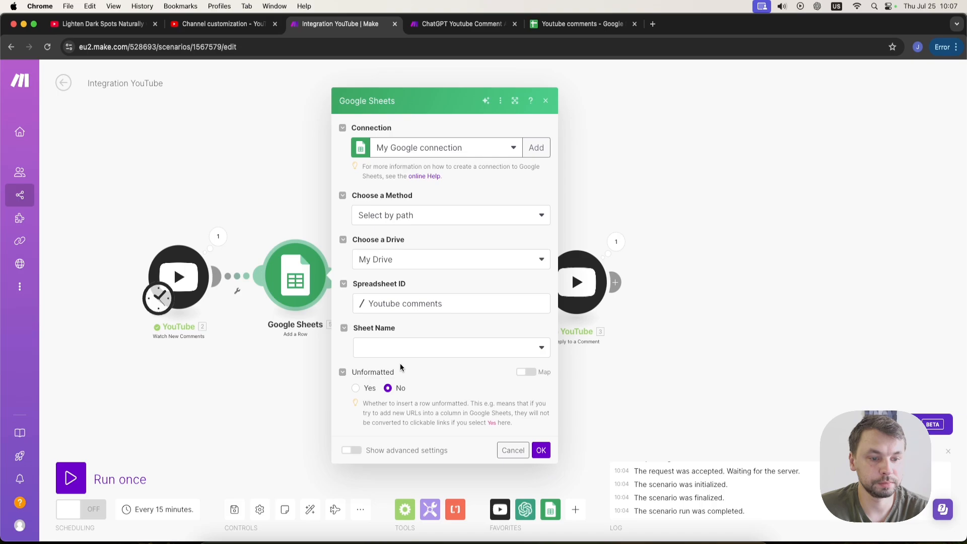
click(404, 348)
click(393, 367)
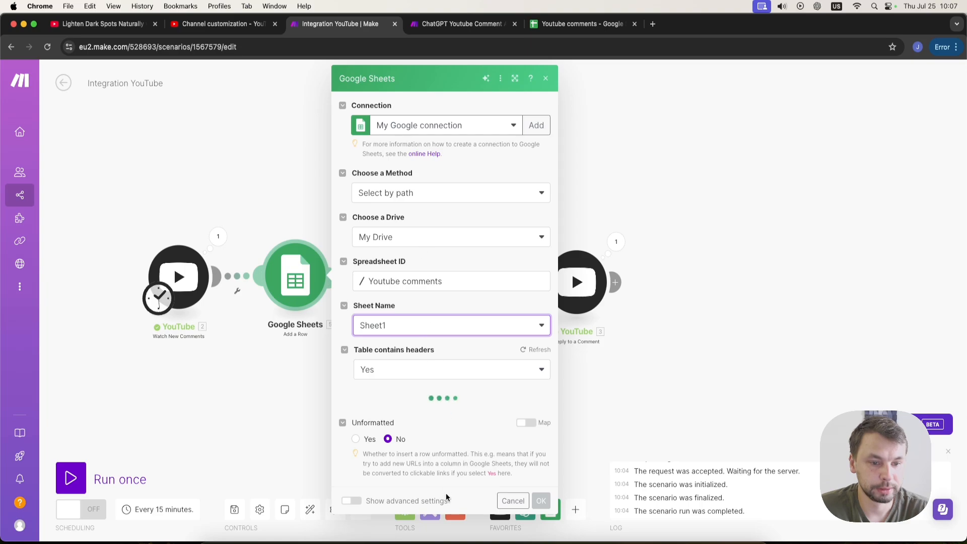
Map the YouTube Comment ID to the Comment ID column and Author Display Name to the Author column.
scroll(447, 388, down, 2)
scroll(448, 387, down, 5)
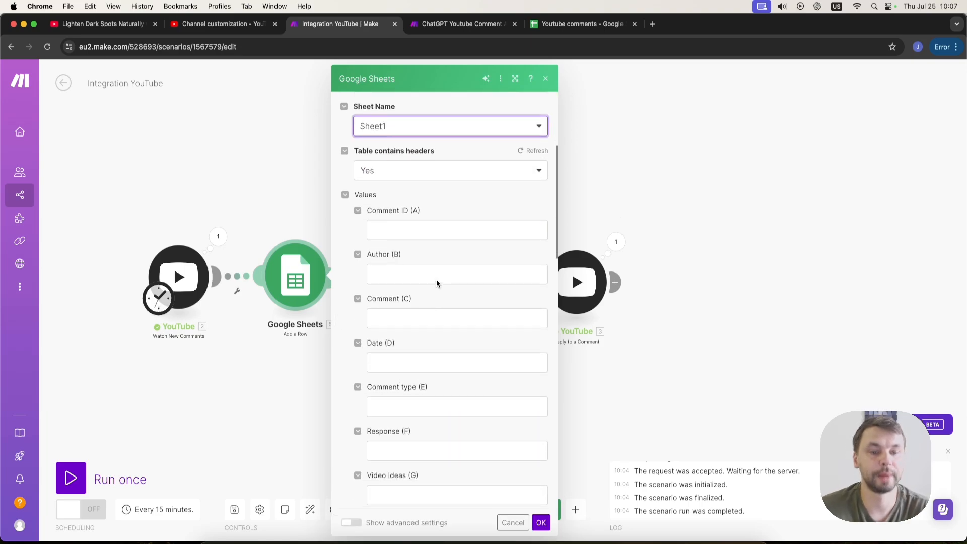
click(440, 232)
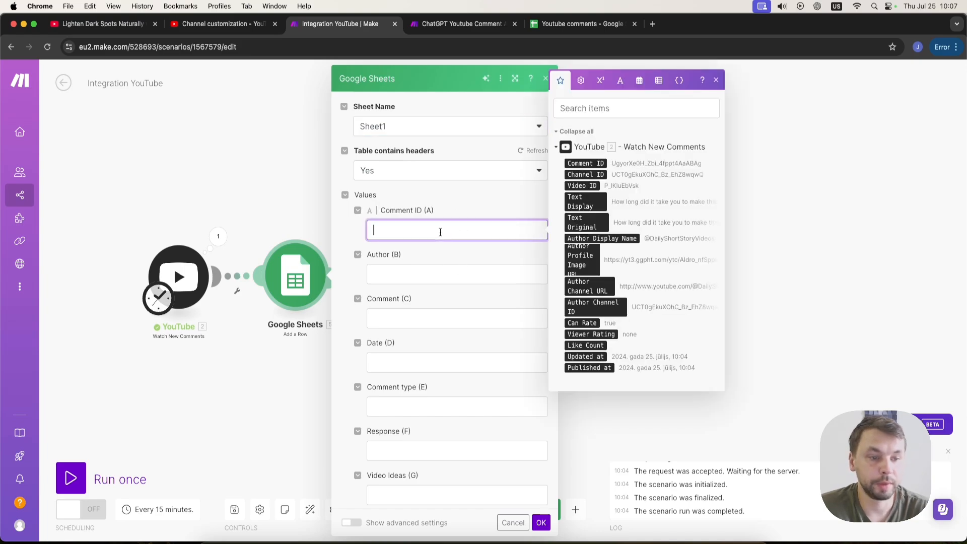
click(585, 163)
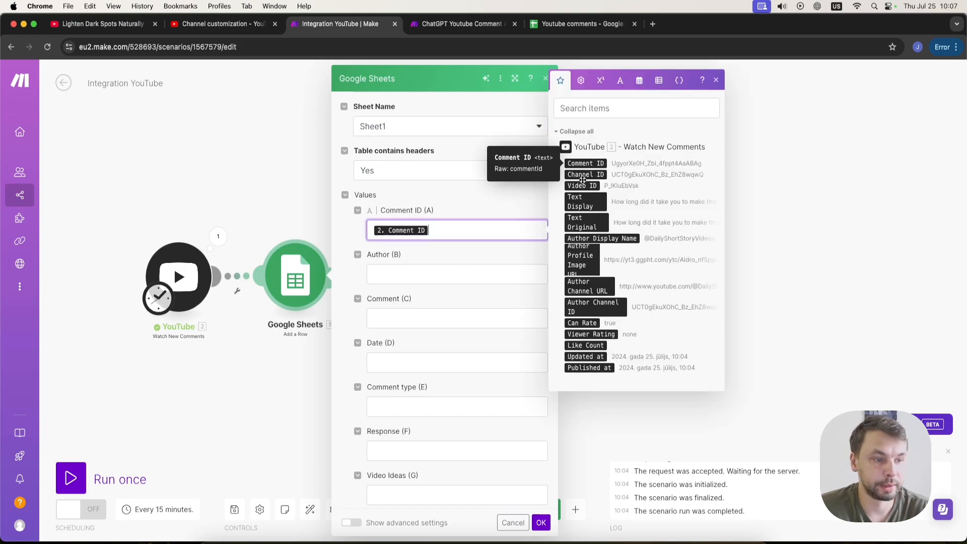
click(406, 275)
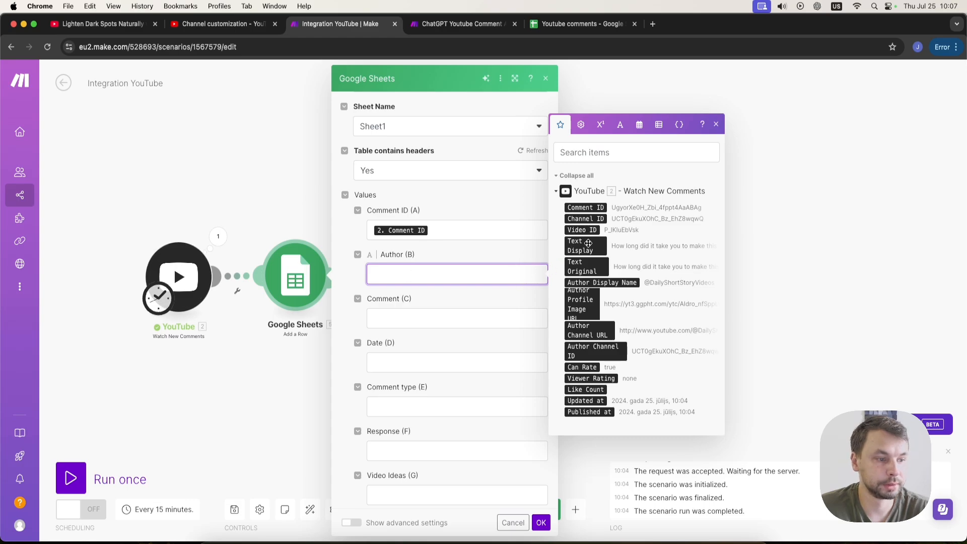
click(588, 283)
Map Text Display to the Comment column and Published at to the Date column, then save the module.
click(462, 318)
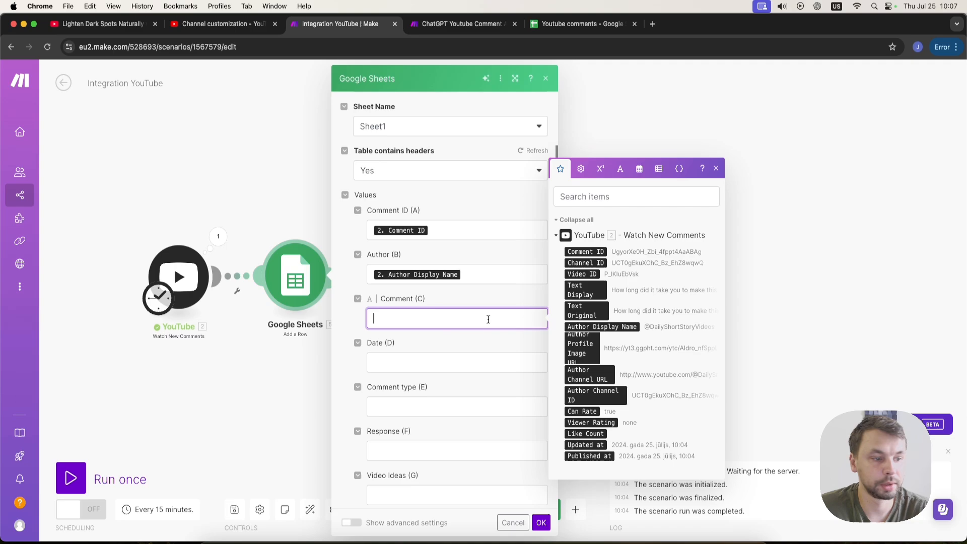
drag(584, 291, 484, 319)
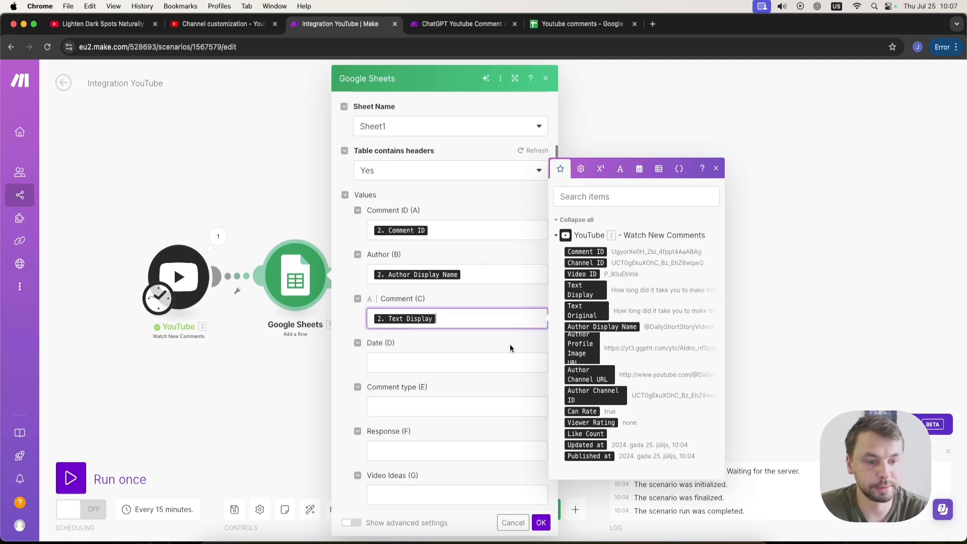
click(419, 366)
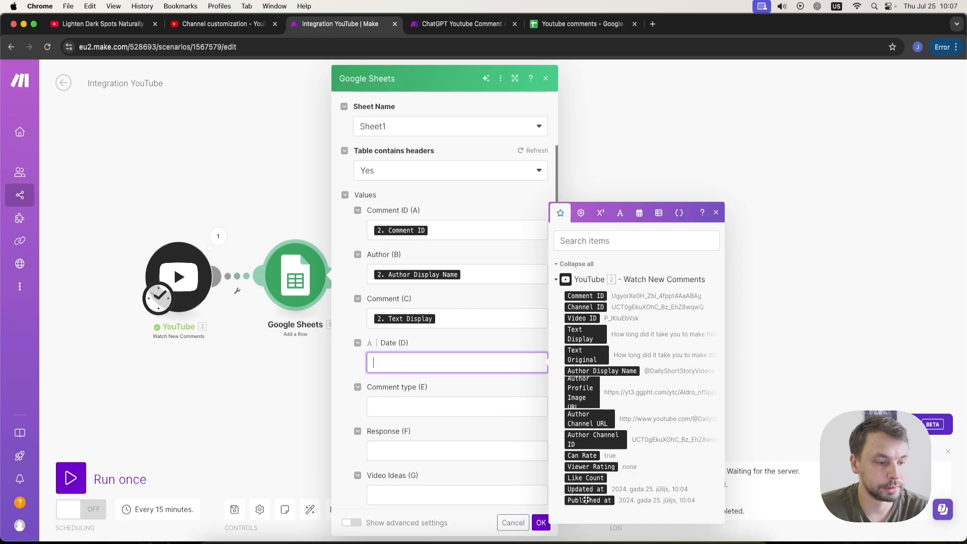
drag(585, 500, 428, 363)
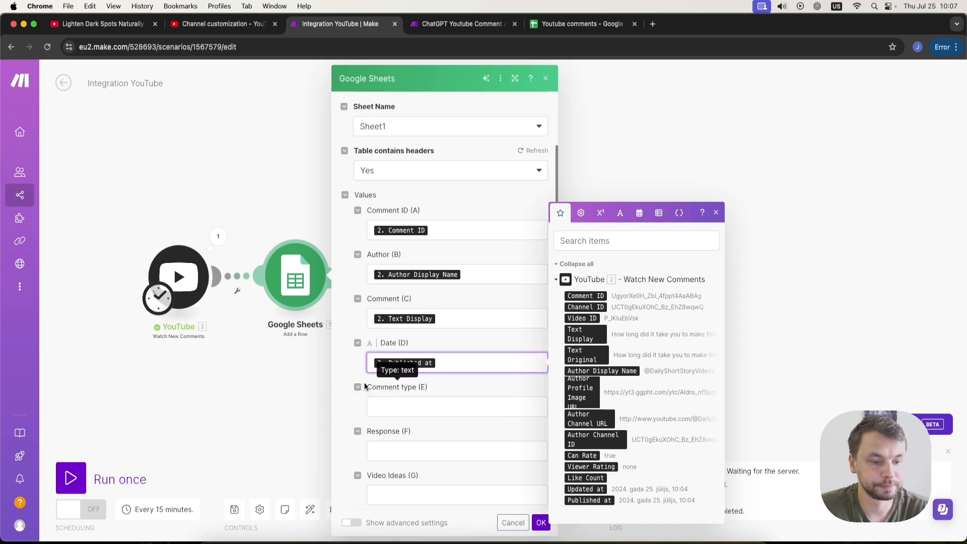
click(334, 368)
scroll(413, 438, down, 1)
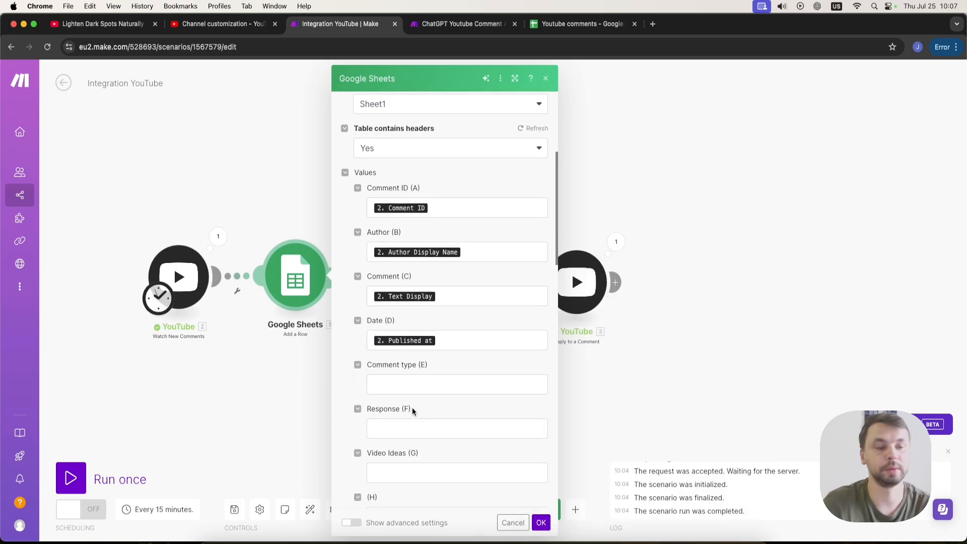
click(542, 524)
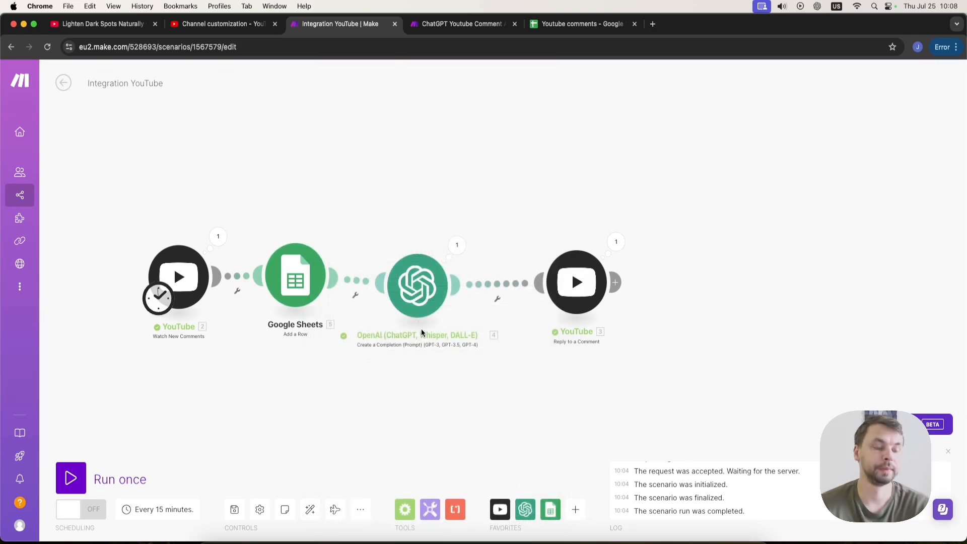
Delete the existing OpenAI module from the scenario.
drag(414, 277, 447, 269)
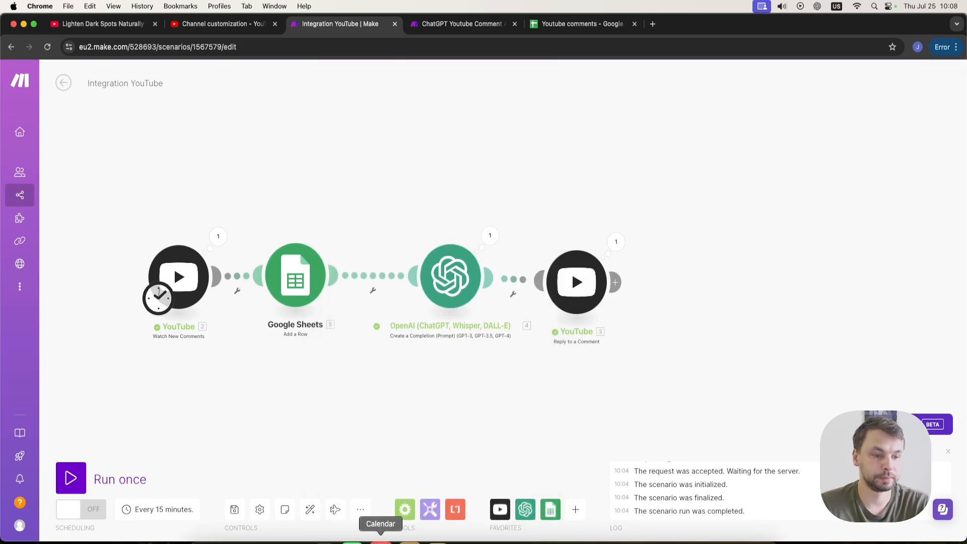
right_click(452, 278)
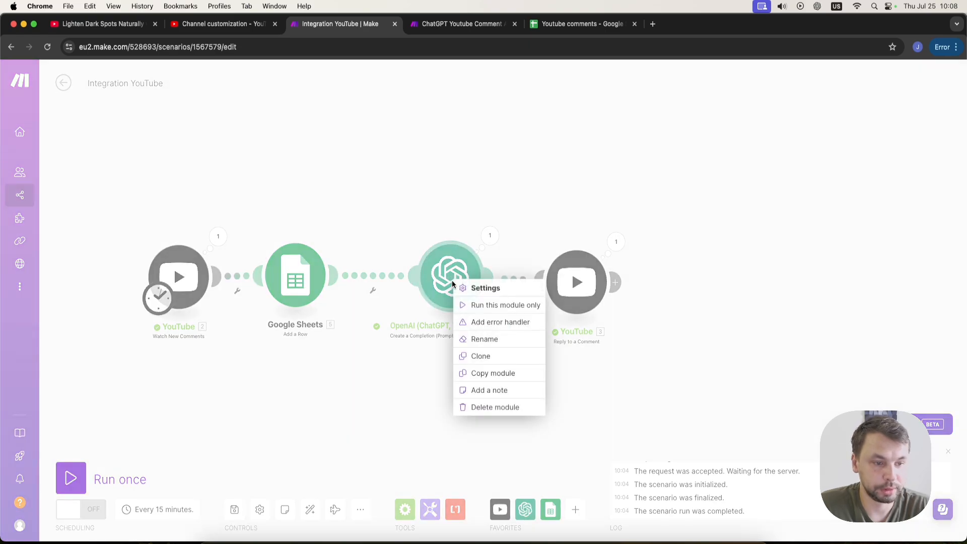
click(509, 406)
click(656, 292)
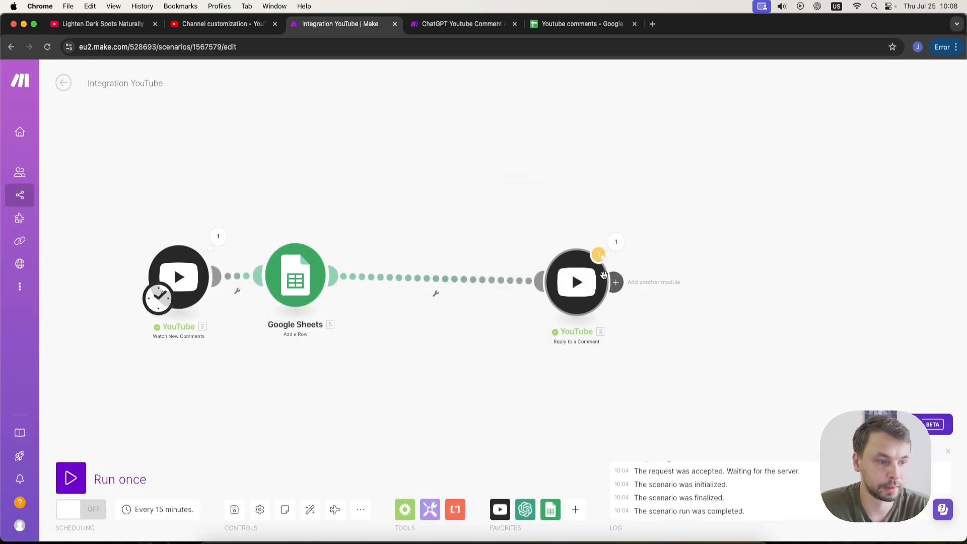
Add an OpenAI Create a Completion module between the Google Sheets and YouTube reply modules and open it.
click(524, 510)
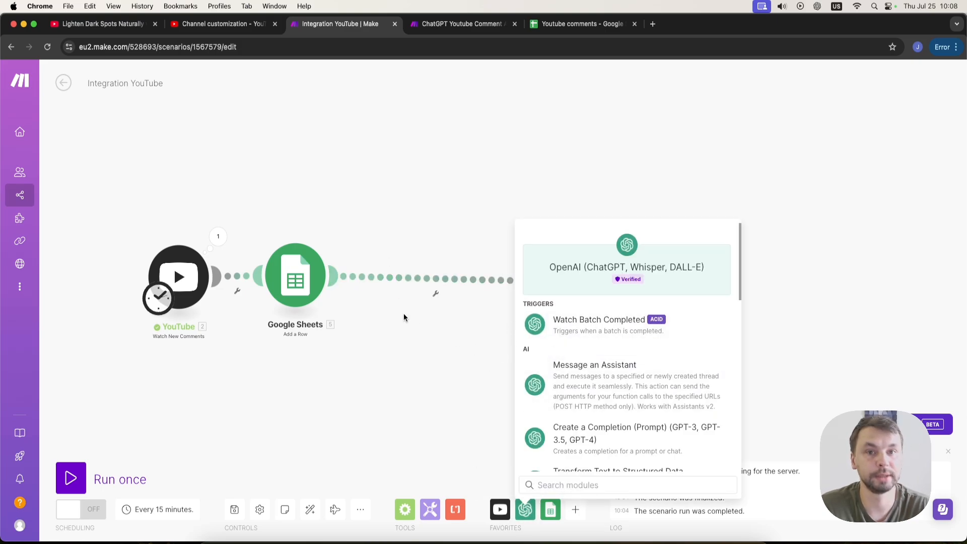
scroll(650, 414, down, 1)
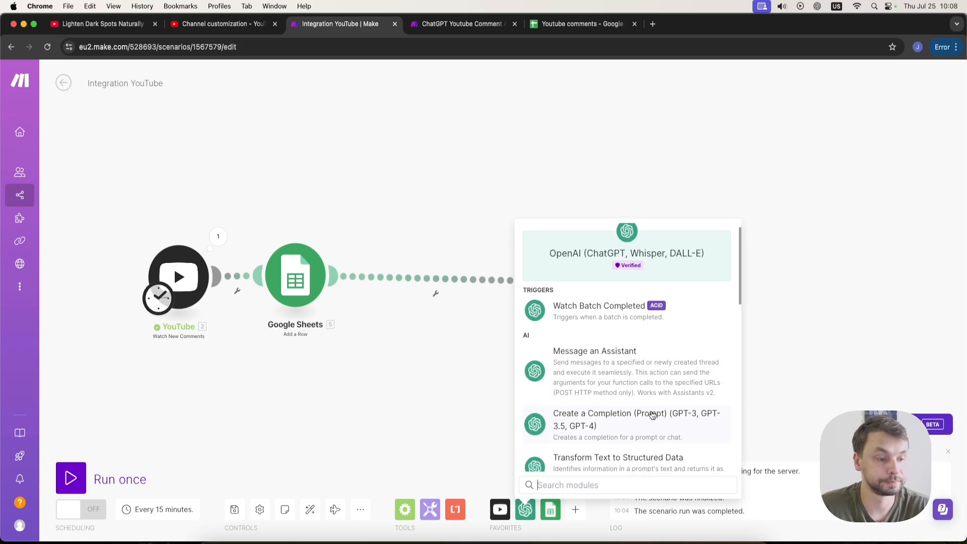
click(626, 406)
drag(626, 399, 448, 277)
click(449, 274)
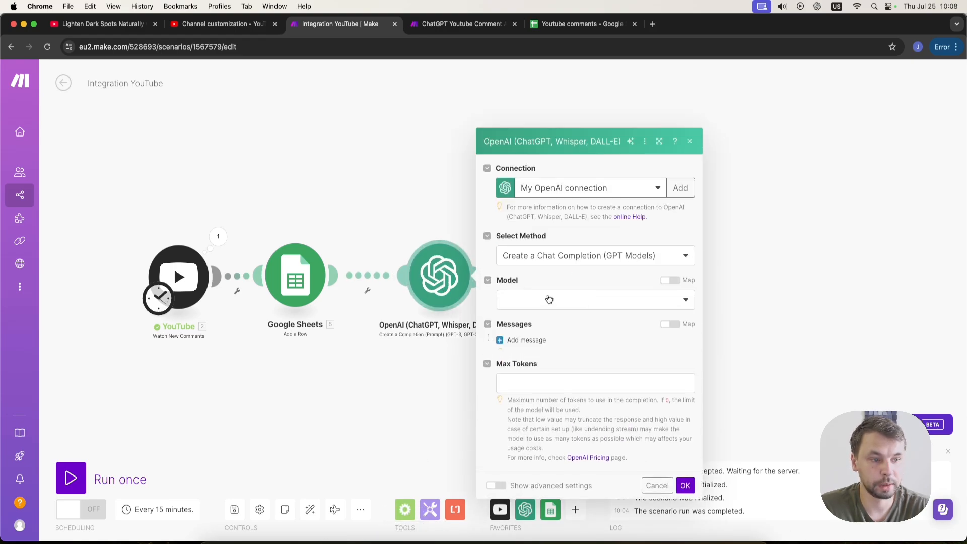
Set the model to gpt-4o and add a first message with the System role.
click(549, 257)
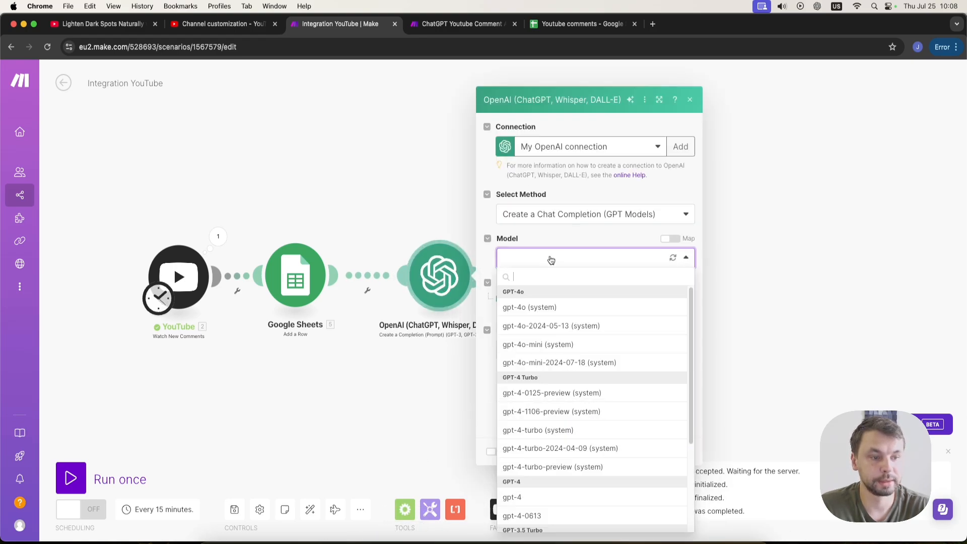
click(542, 309)
click(512, 300)
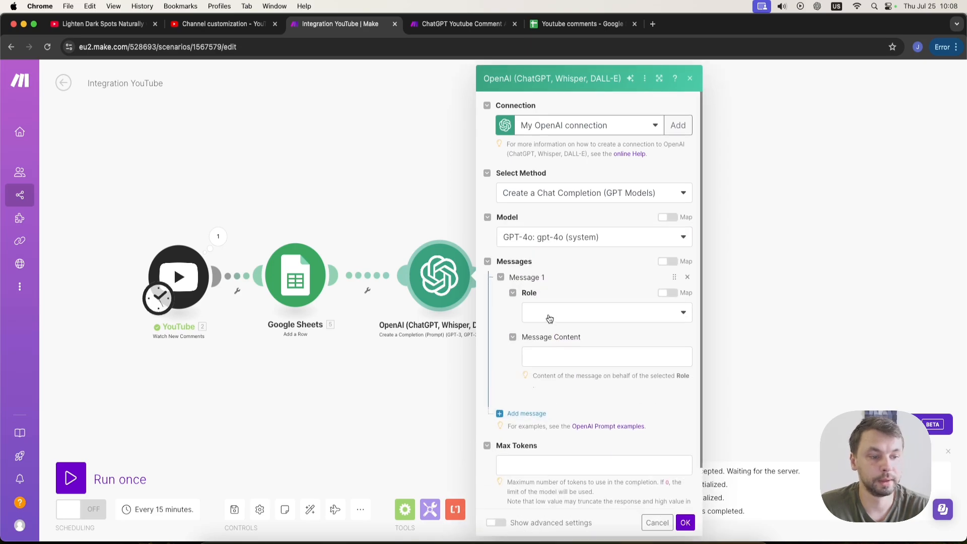
click(552, 315)
click(557, 333)
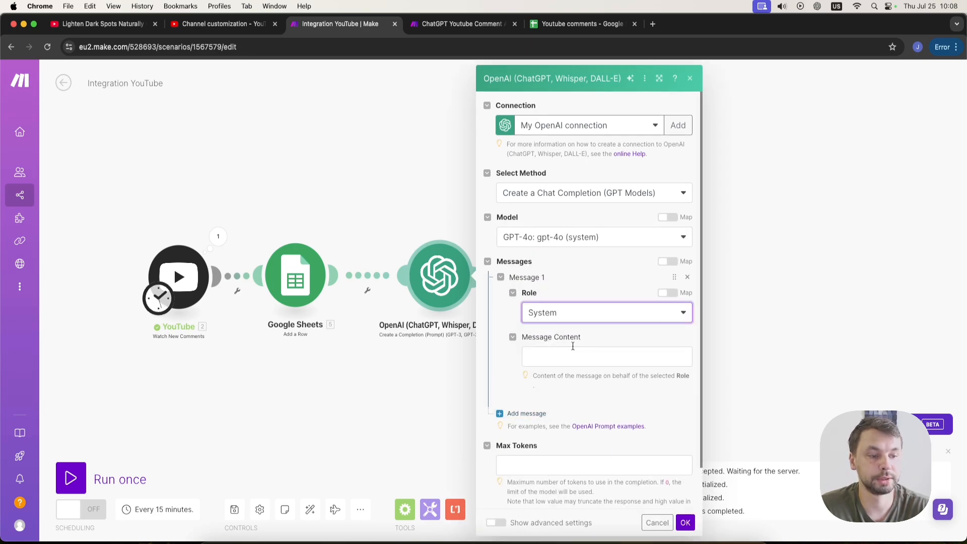
Write a system message telling the model to classify YouTube comments as 1 for questions, 2 for suggestions and 3 for generic comments.
click(562, 355)
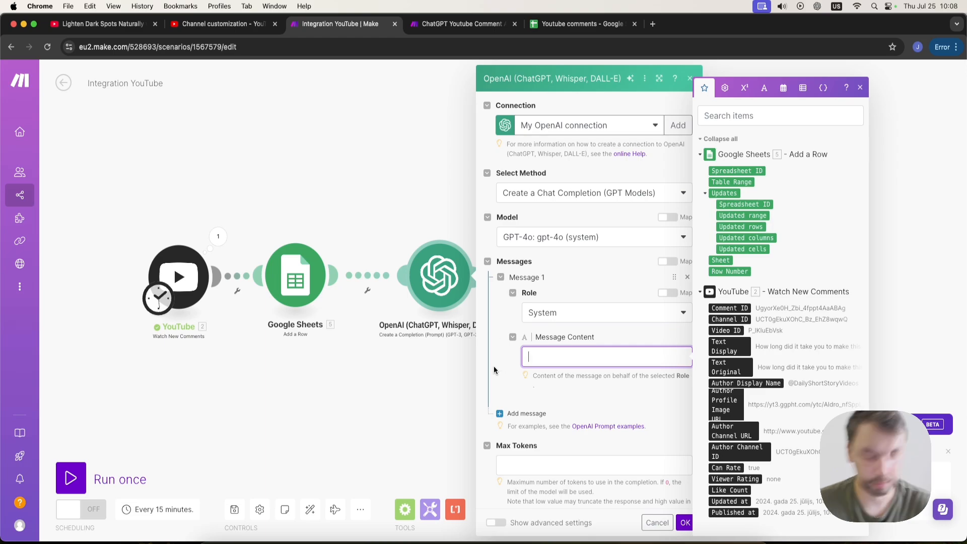
text(You)
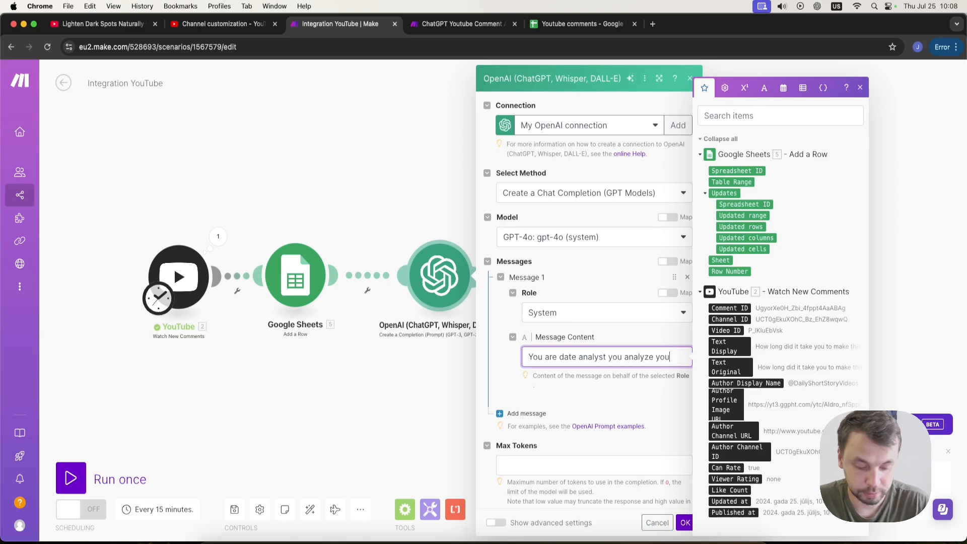
text(tube)
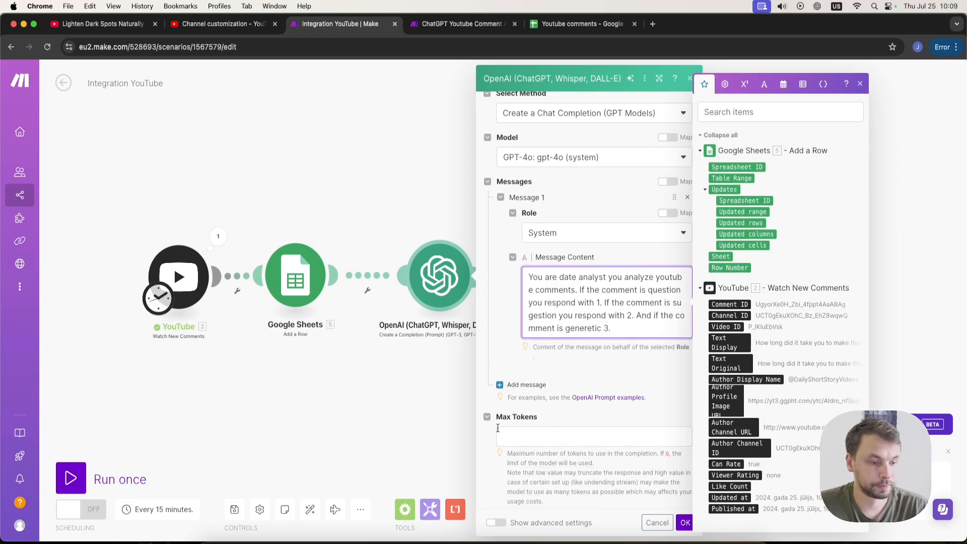
Add a second message with the User role reading "Analyze this comment", the mapped Text Display, and "and respond with 1, 2 or 3".
click(526, 385)
scroll(617, 350, down, 3)
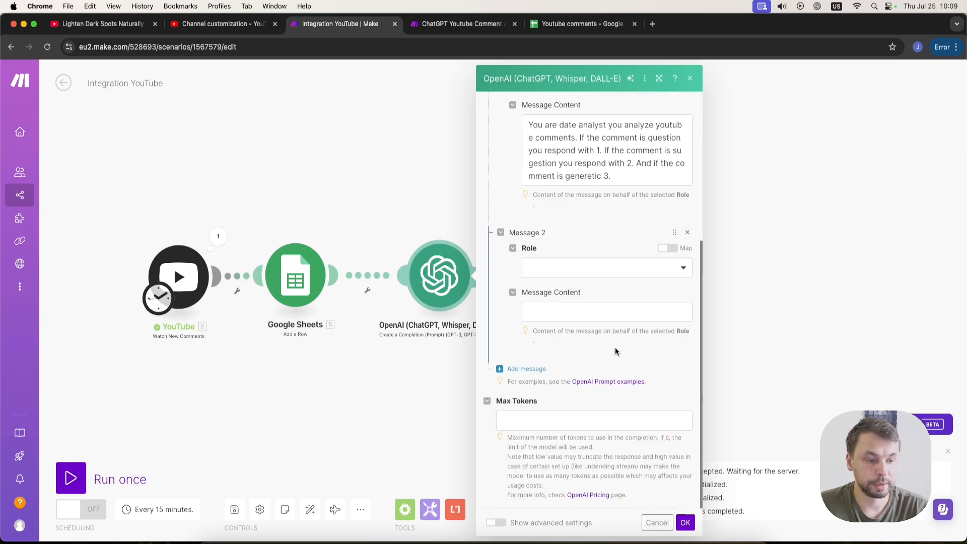
click(577, 265)
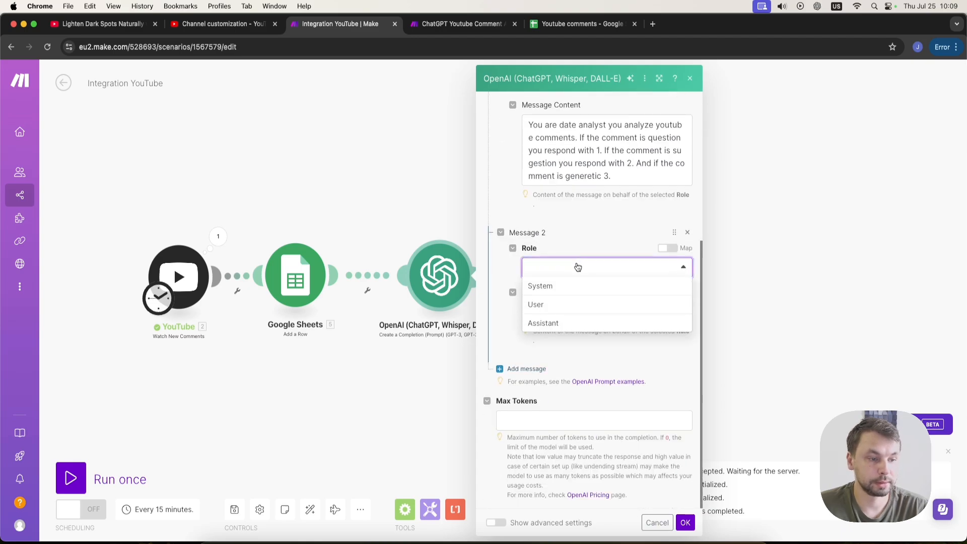
click(566, 309)
click(556, 312)
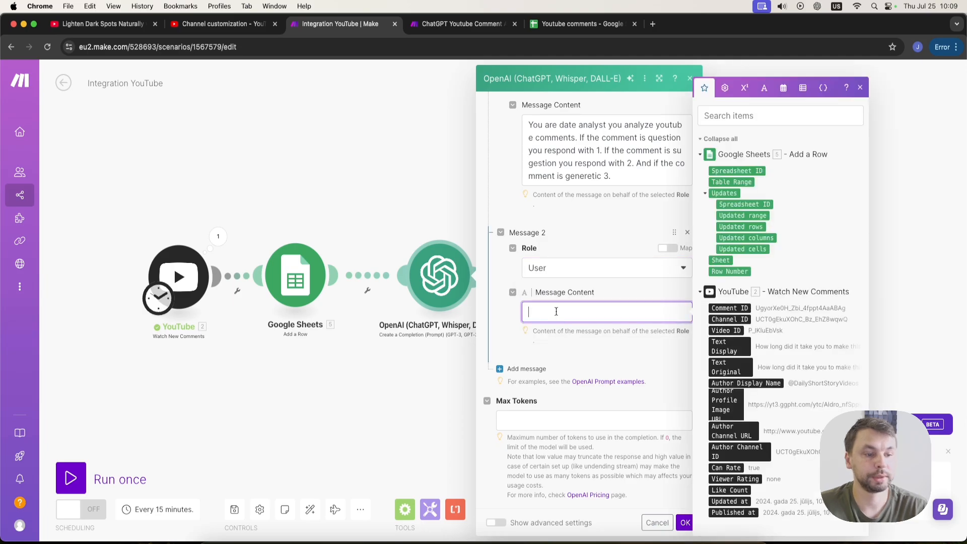
text(Analyze this comment)
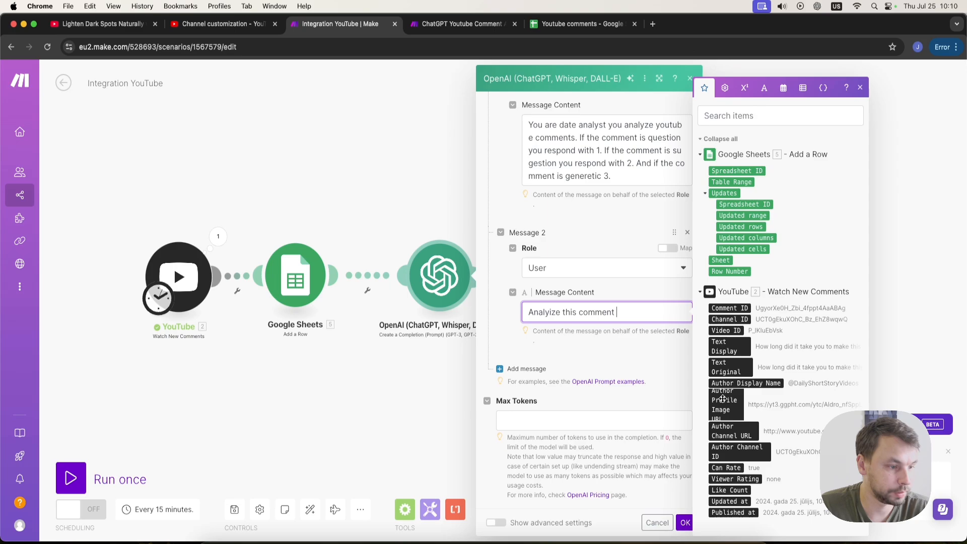
click(725, 348)
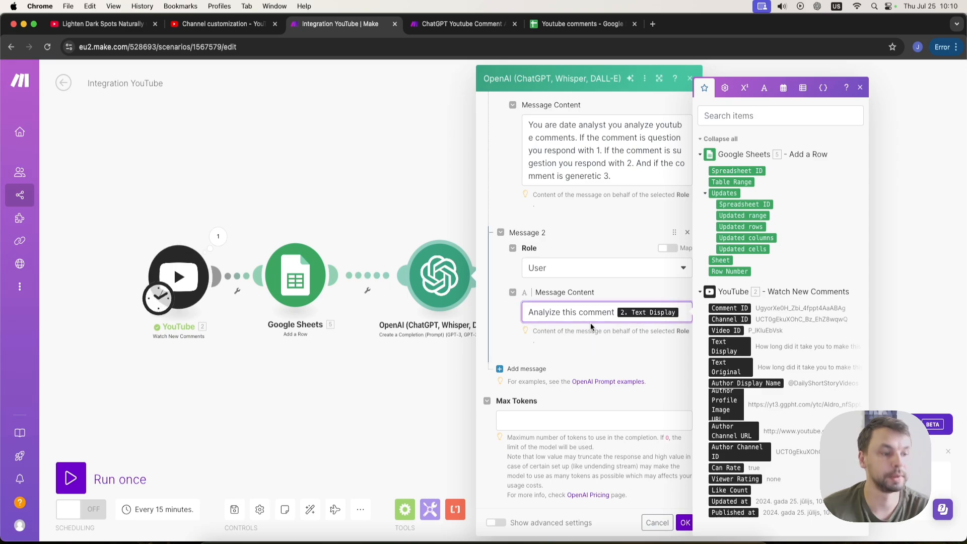
text(and respond with 1, 2 or 3)
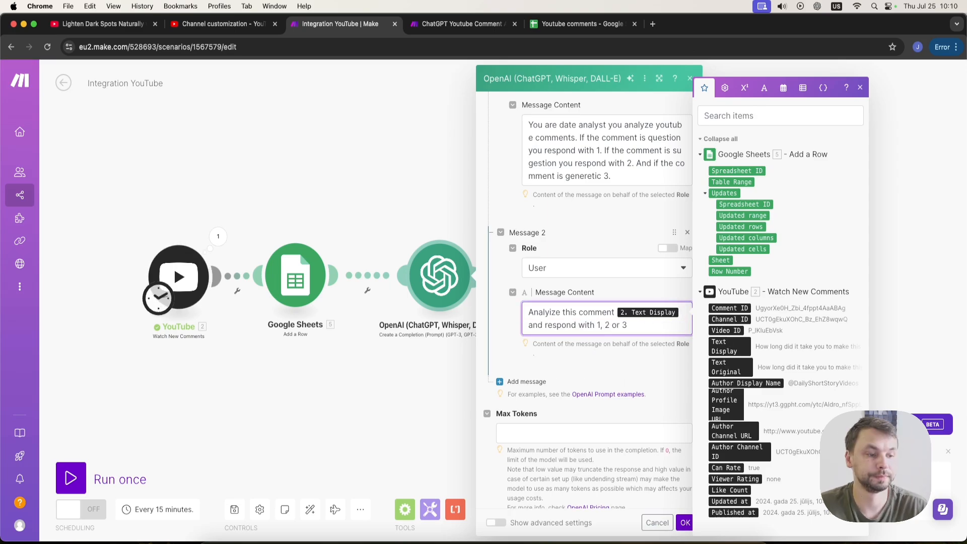
Add a third message with the Assistant role and content 1, then save the OpenAI module.
click(555, 381)
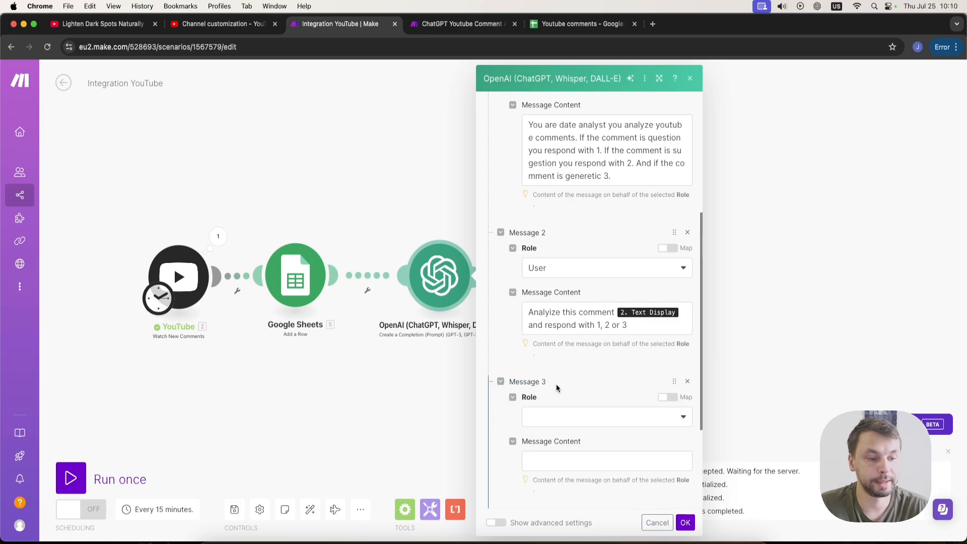
click(536, 416)
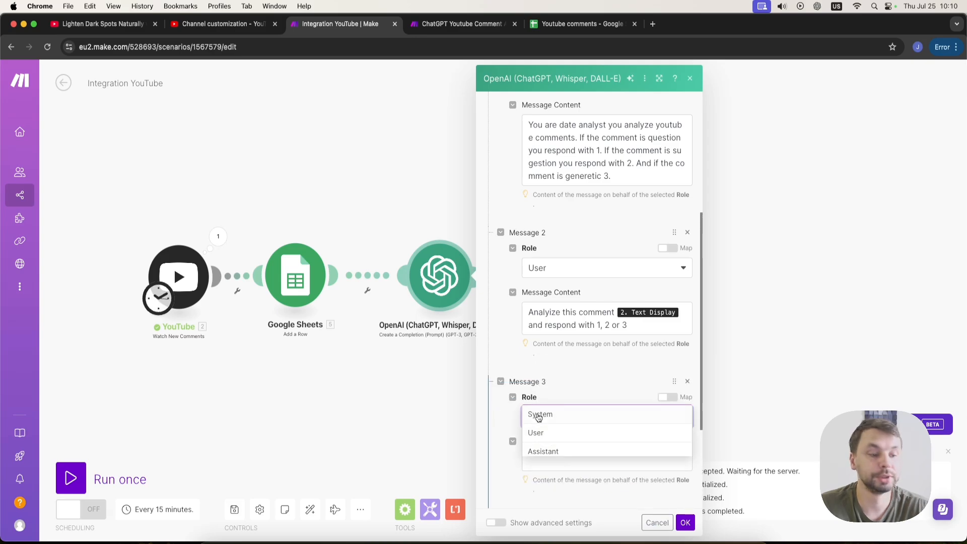
click(563, 454)
click(571, 457)
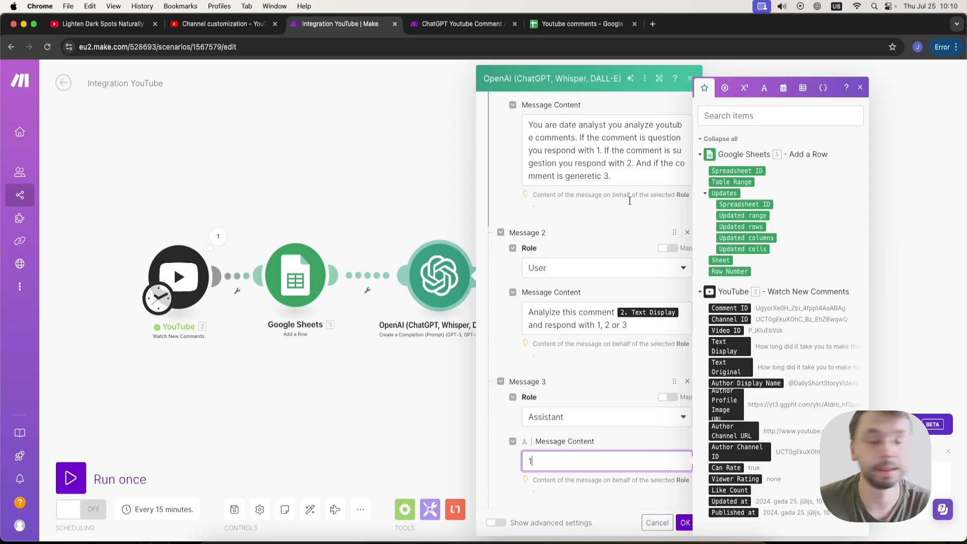
click(683, 523)
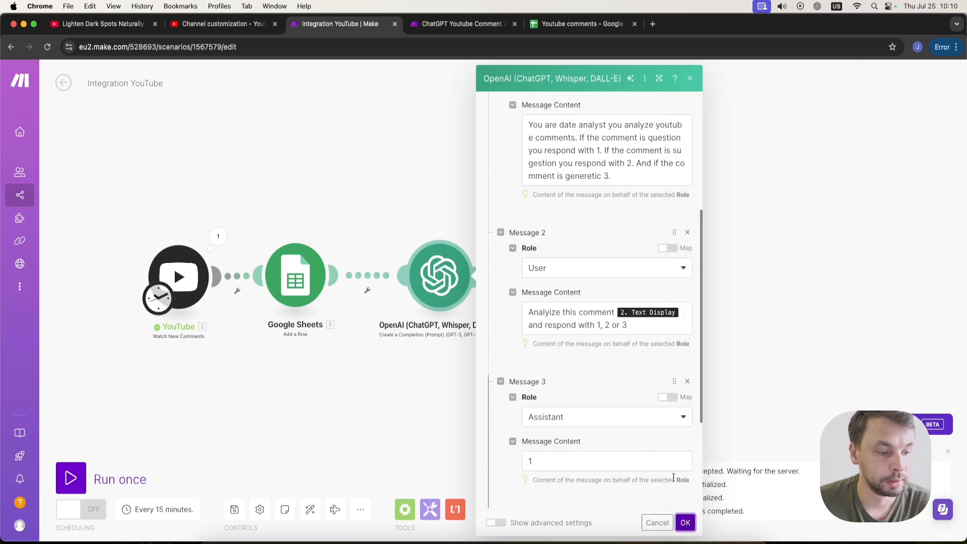
scroll(675, 482, down, 3)
click(576, 408)
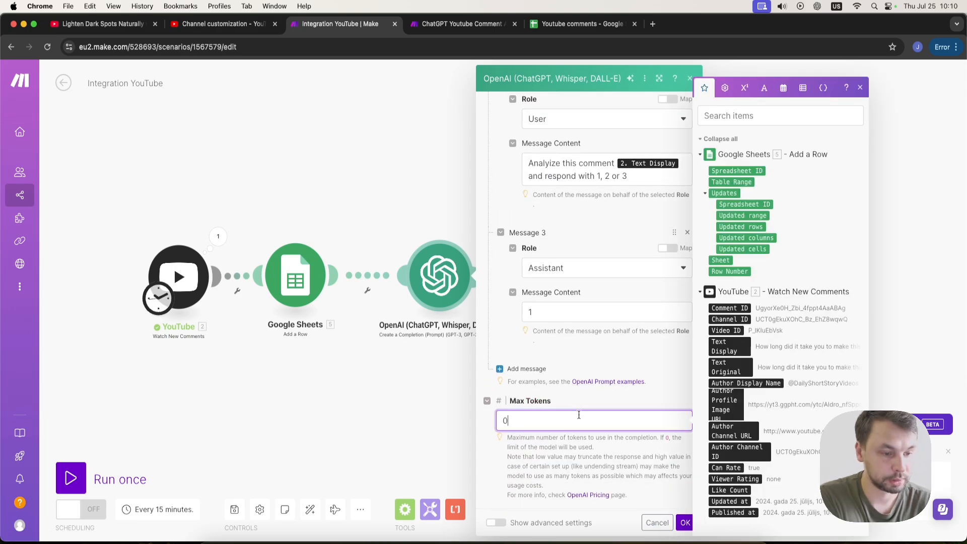
click(681, 522)
Insert a Router between the OpenAI module and the YouTube reply module, removing the extra Router created on its second branch.
drag(575, 289, 718, 288)
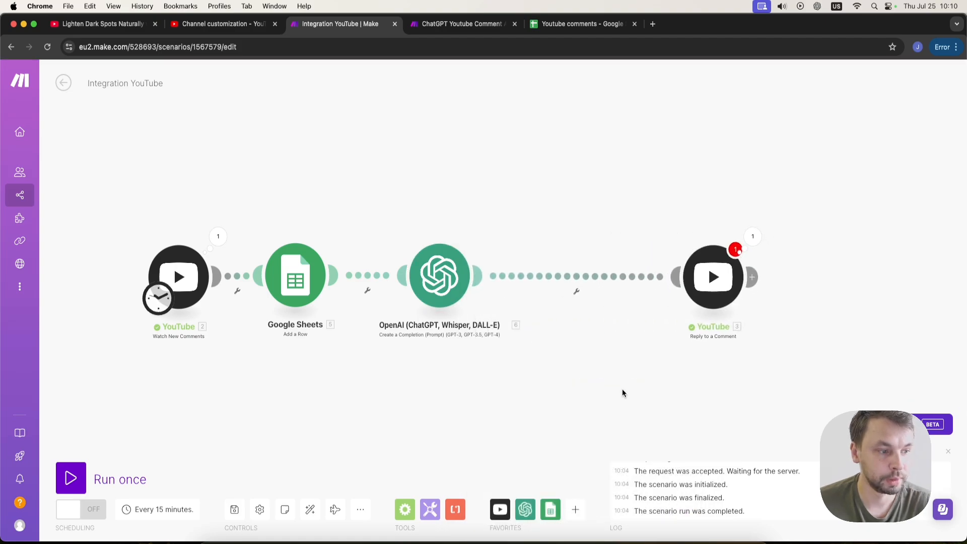
drag(609, 382, 519, 365)
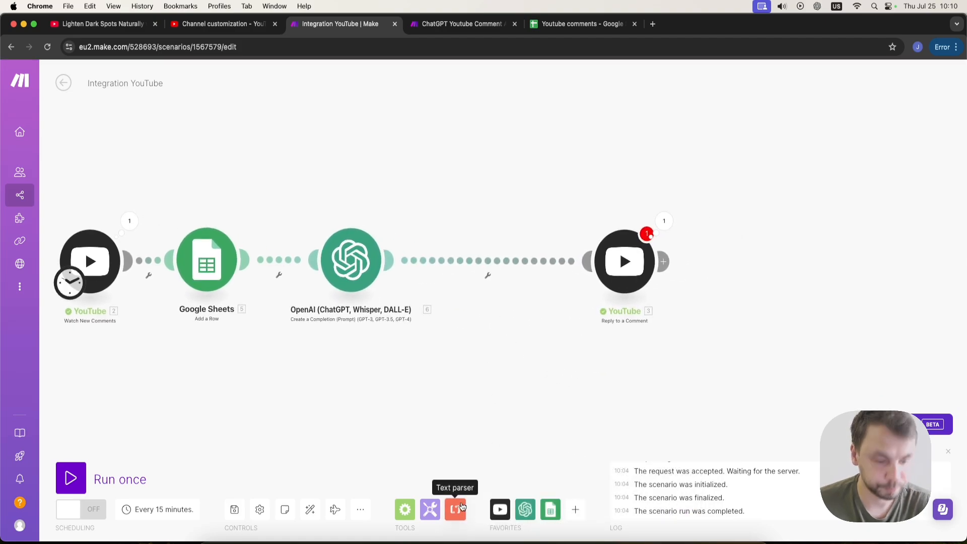
click(402, 513)
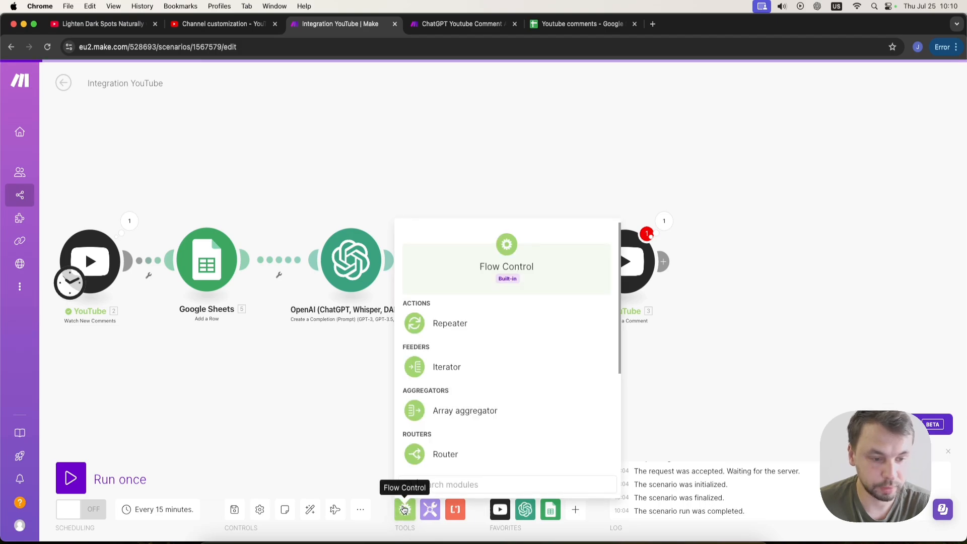
scroll(474, 382, down, 3)
scroll(471, 379, up, 1)
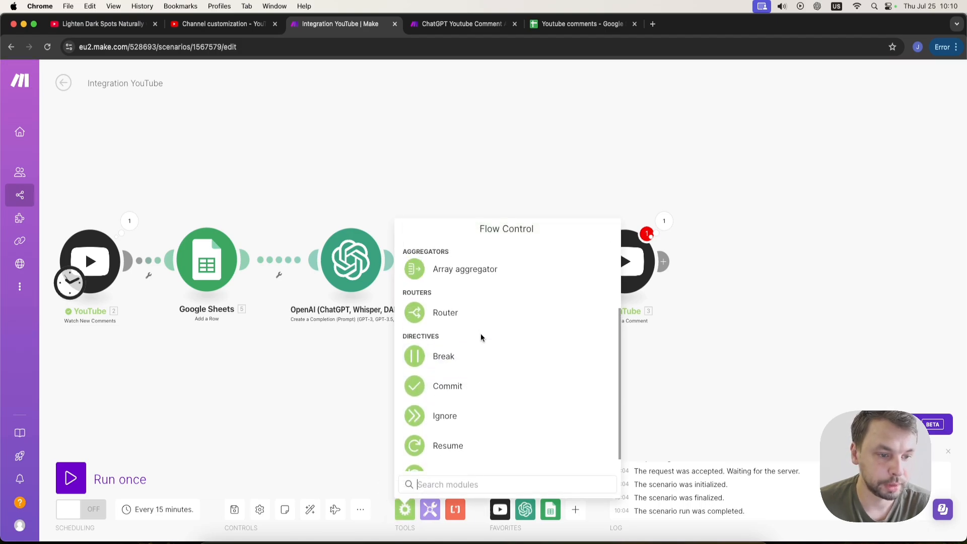
click(481, 324)
drag(466, 286, 337, 246)
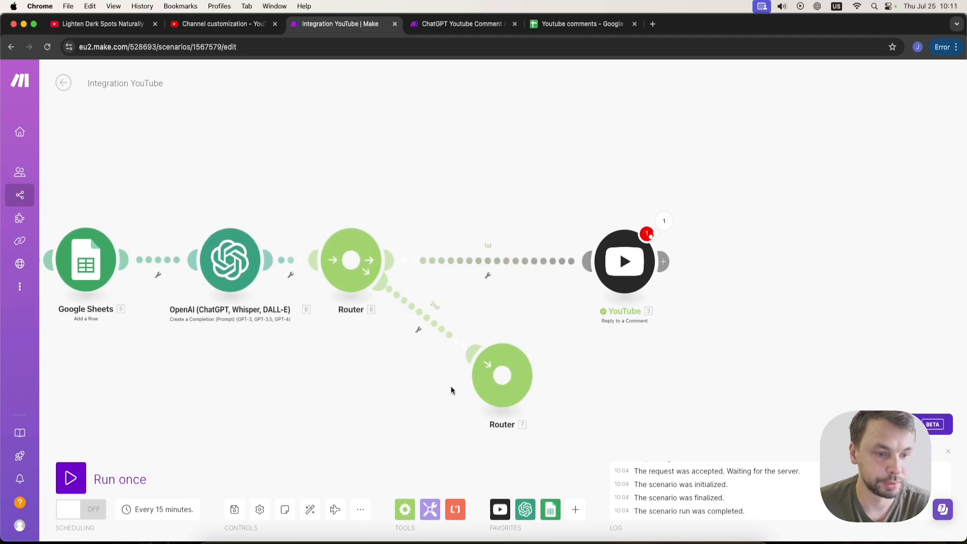
right_click(494, 385)
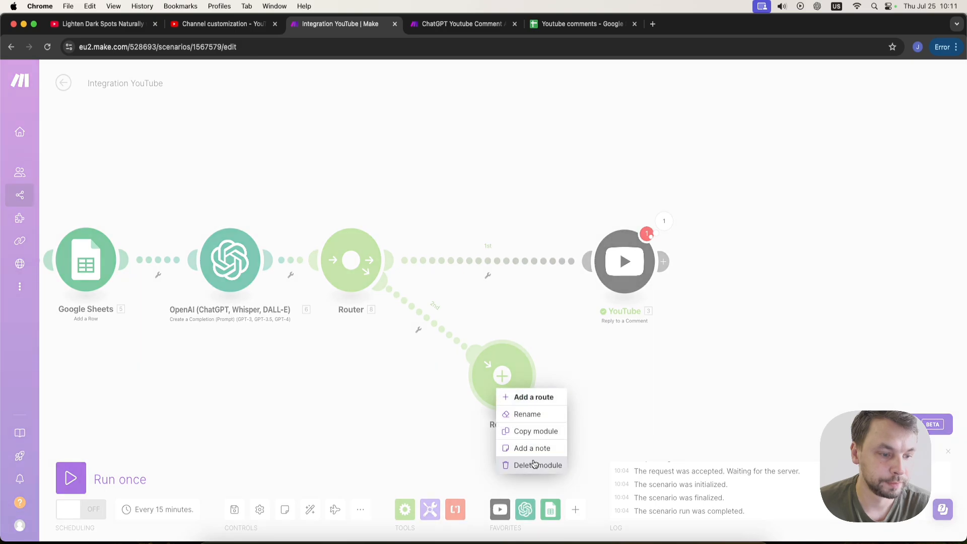
click(506, 464)
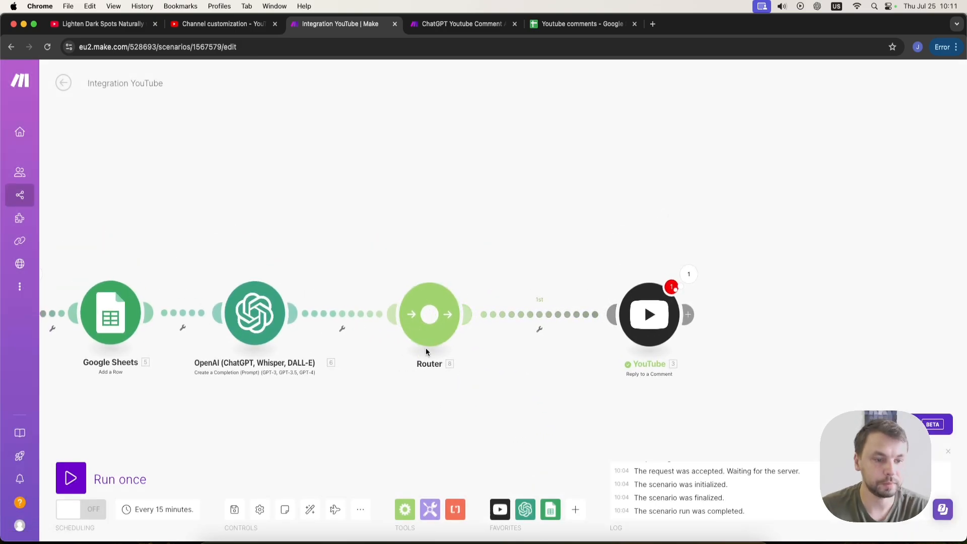
click(429, 315)
click(429, 315)
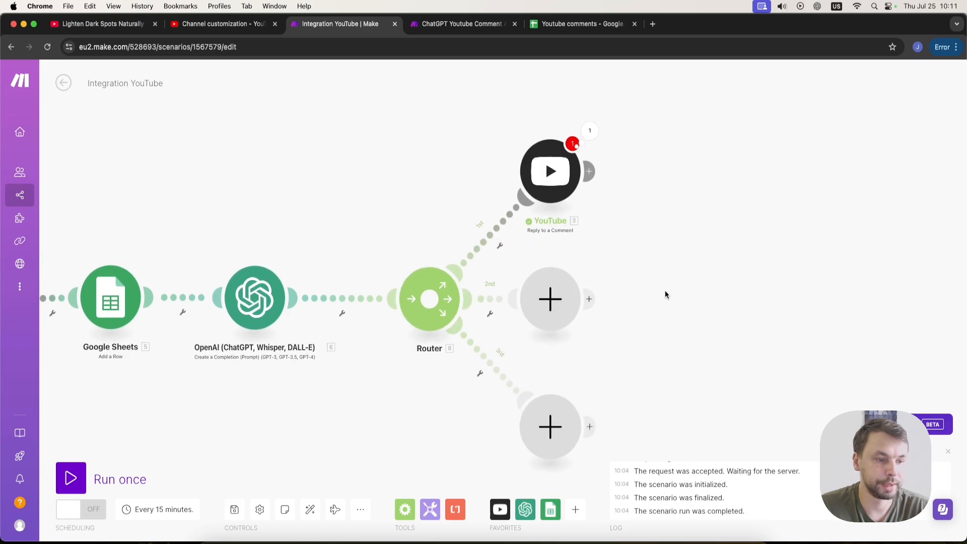
right_click(539, 313)
click(567, 340)
right_click(558, 451)
click(589, 474)
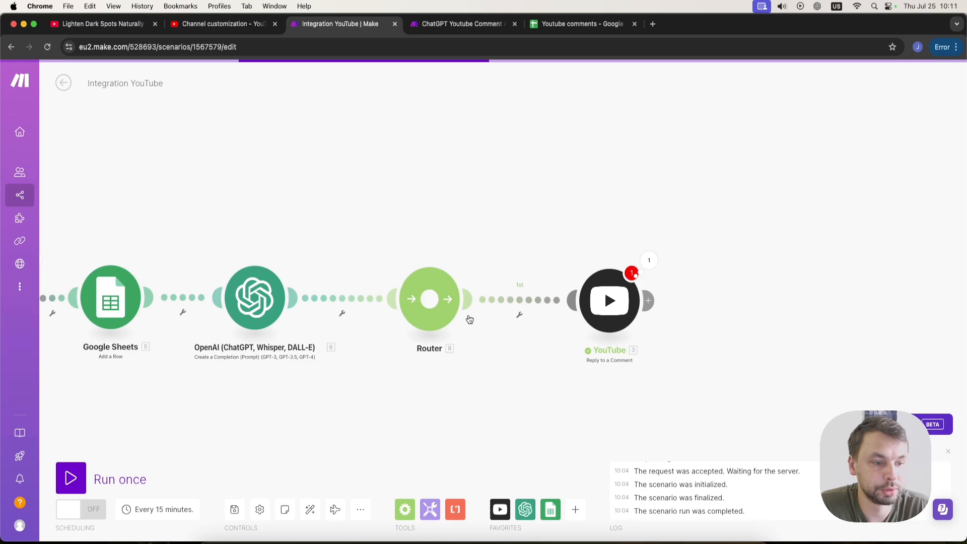
Set up a filter labeled Generic comments on the route to the YouTube reply, requiring the OpenAI message content to equal 3.
click(519, 315)
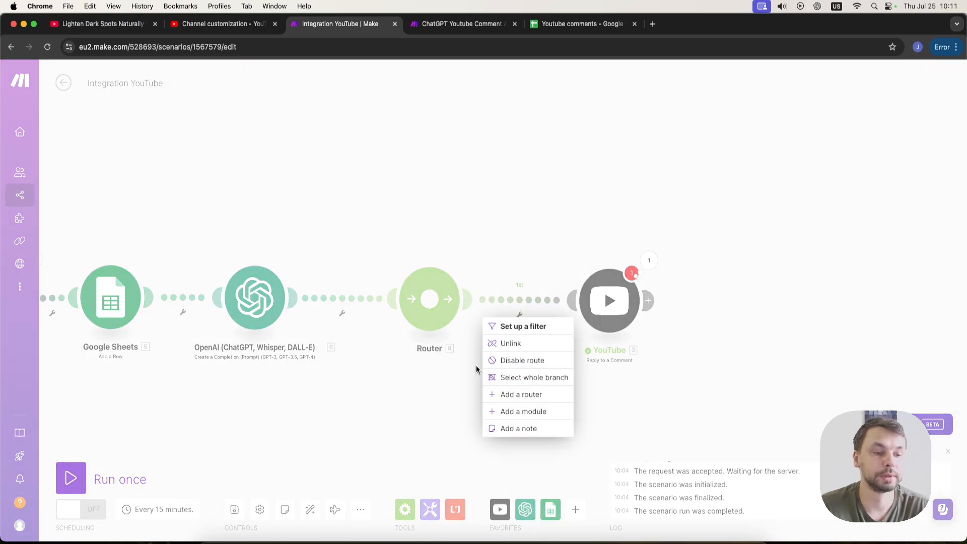
click(531, 327)
click(585, 324)
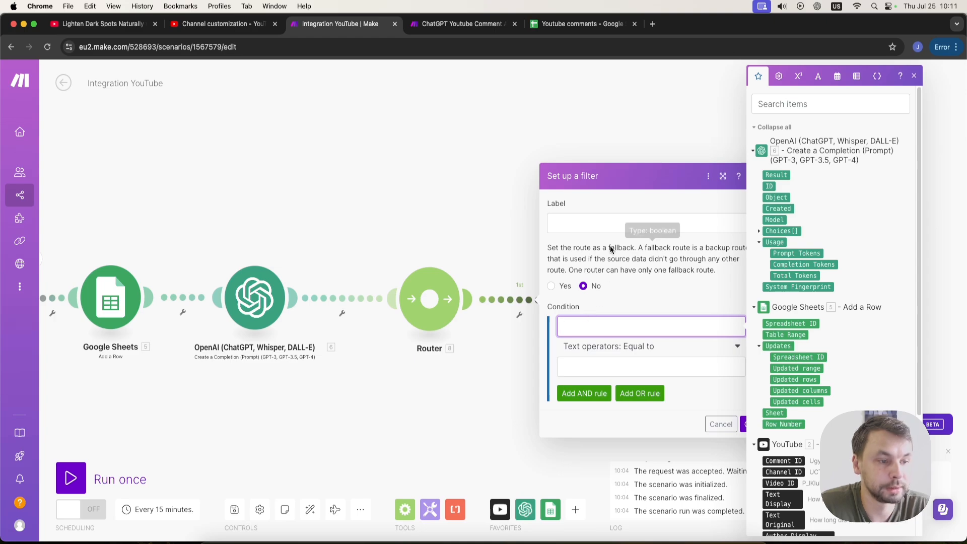
click(596, 218)
text(Generic comments)
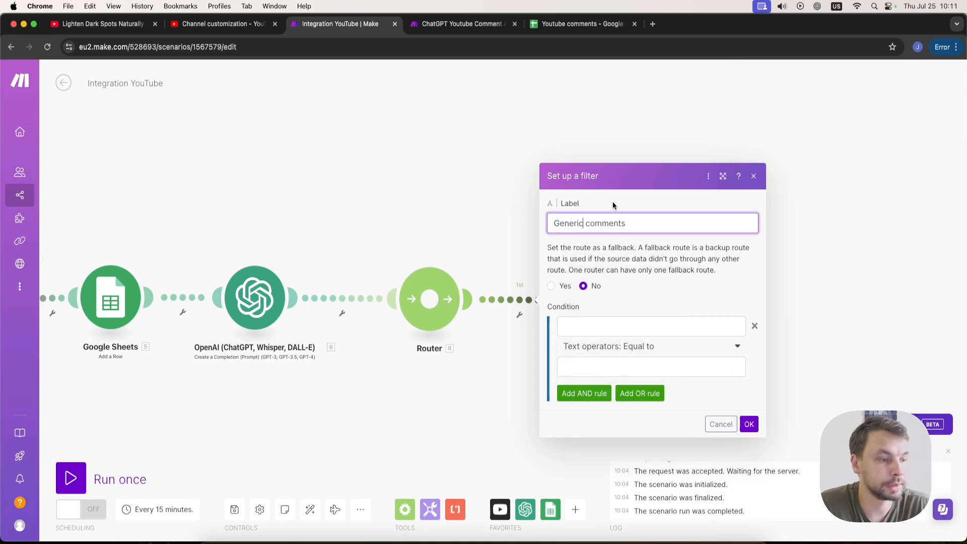
click(592, 321)
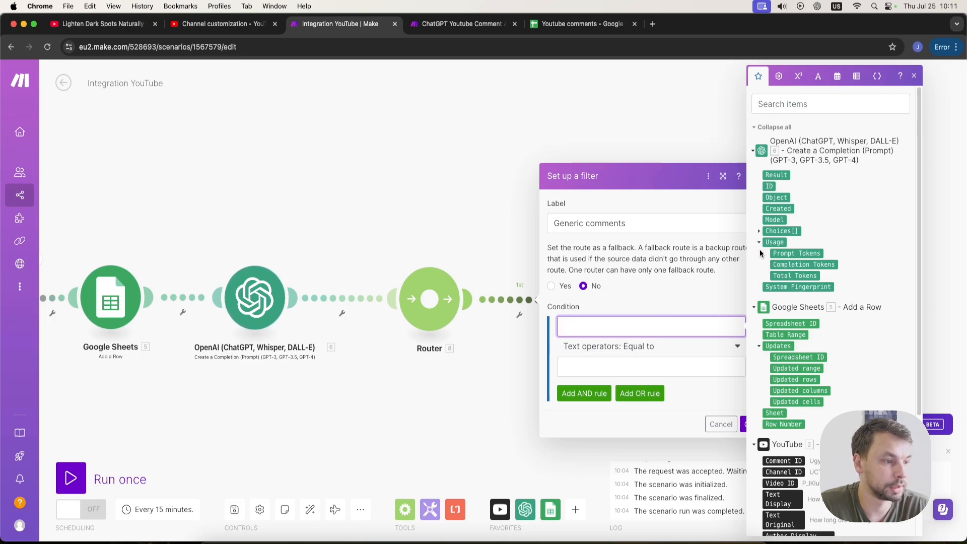
click(759, 231)
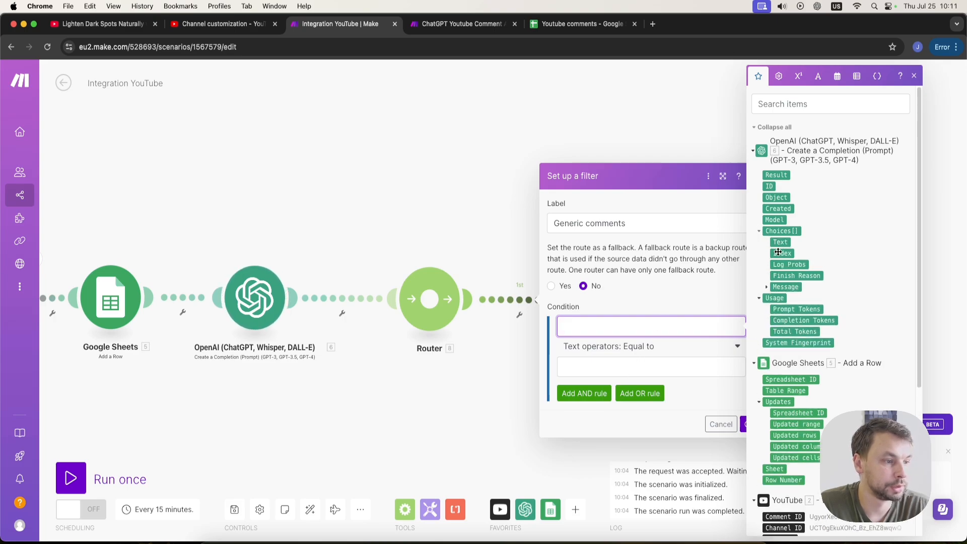
click(766, 287)
click(792, 310)
click(642, 366)
text(3)
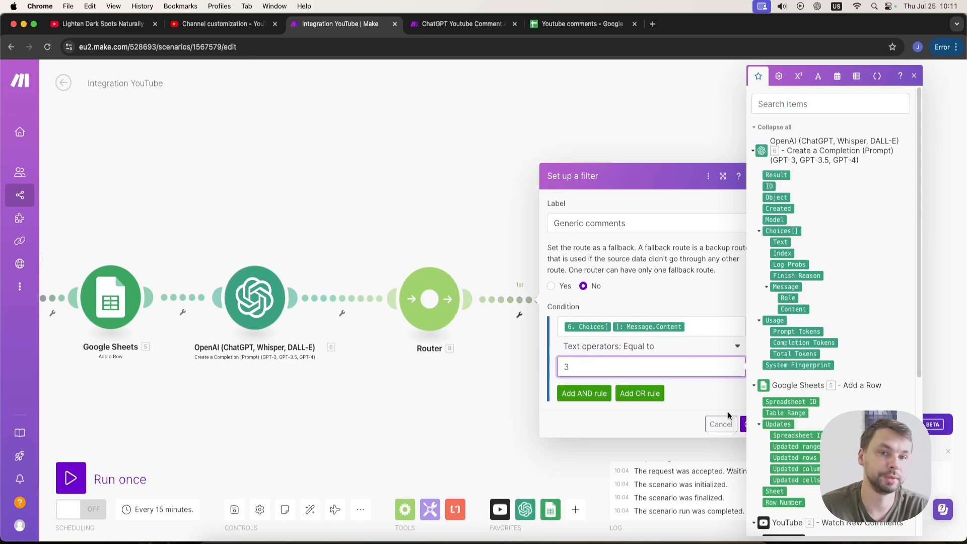
click(744, 424)
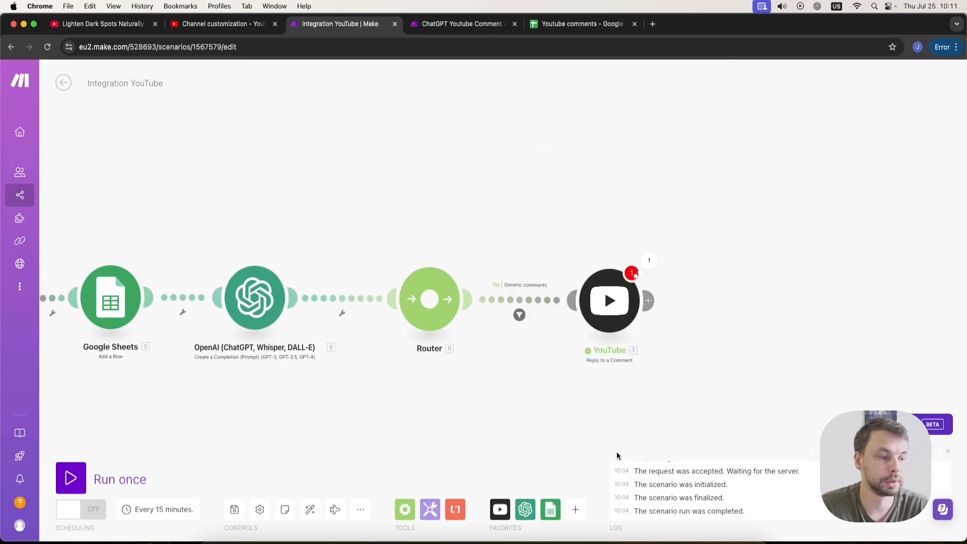
Replace the YouTube reply content with "Thank you for whatching! I hope you have a great day!" and save.
click(611, 302)
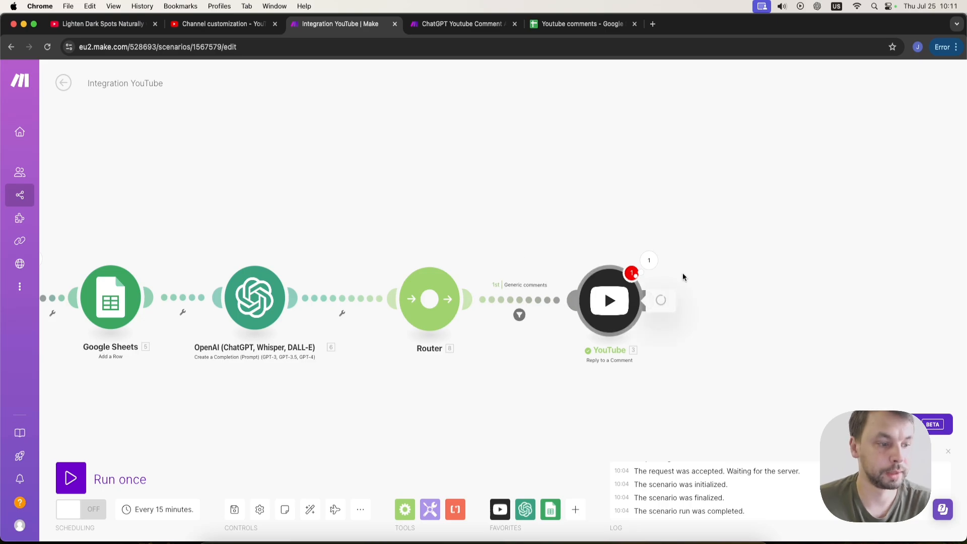
click(818, 370)
key(BackSpace)
key(BackSpace)
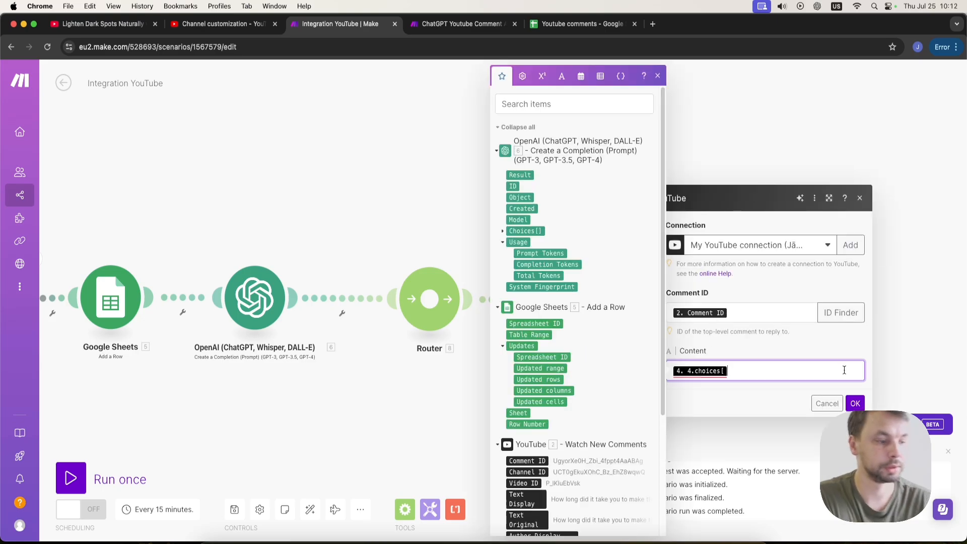
text(Th)
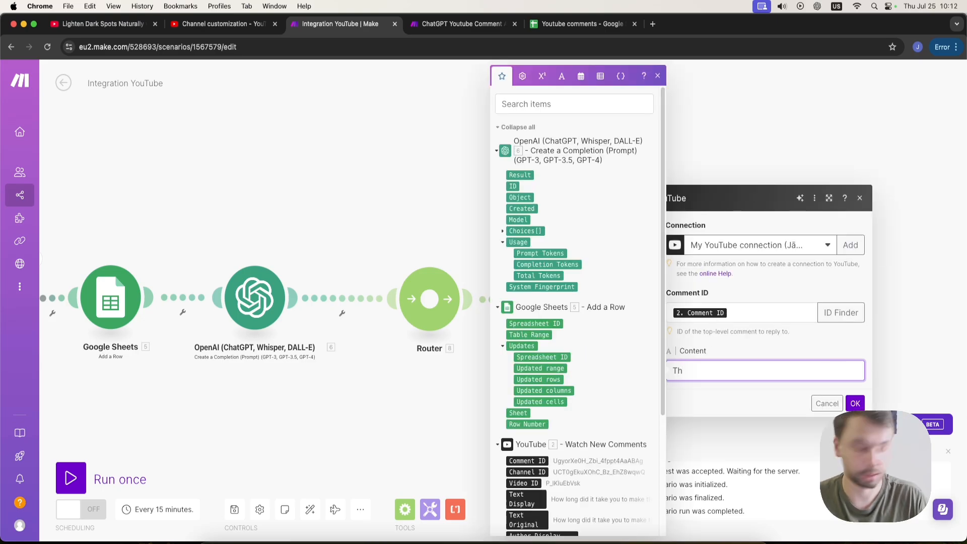
text(ank you for whatching! I hope you have a great day!)
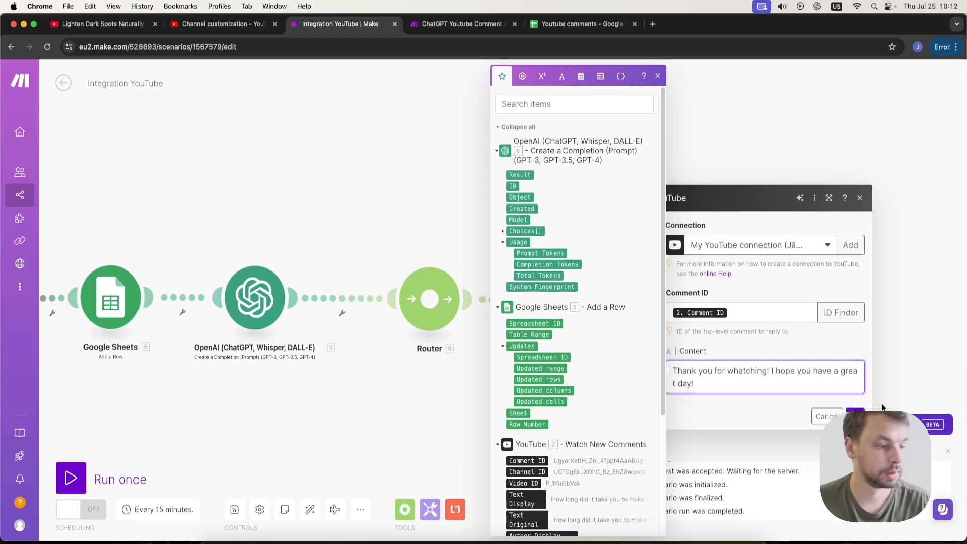
click(855, 416)
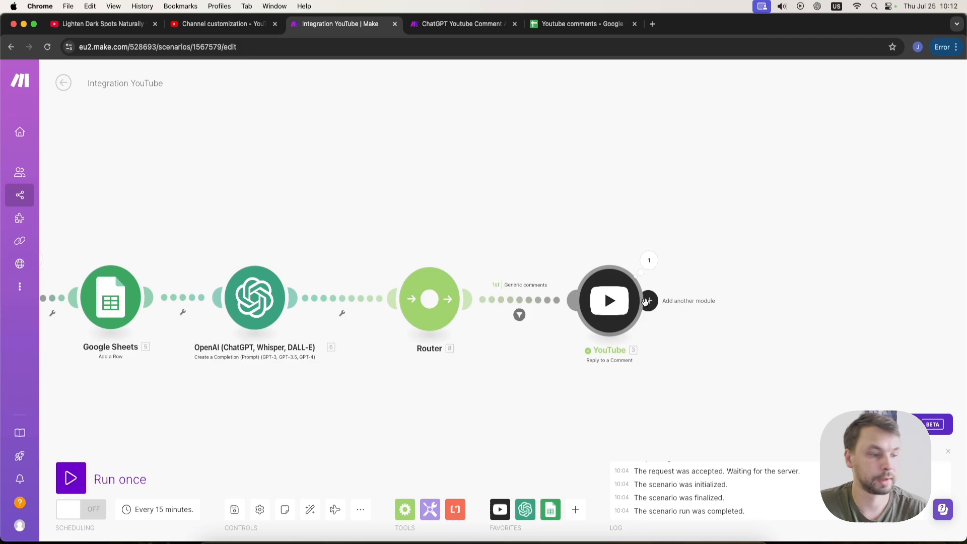
Add a Google Sheets Update a Row module after the YouTube reply module.
click(652, 301)
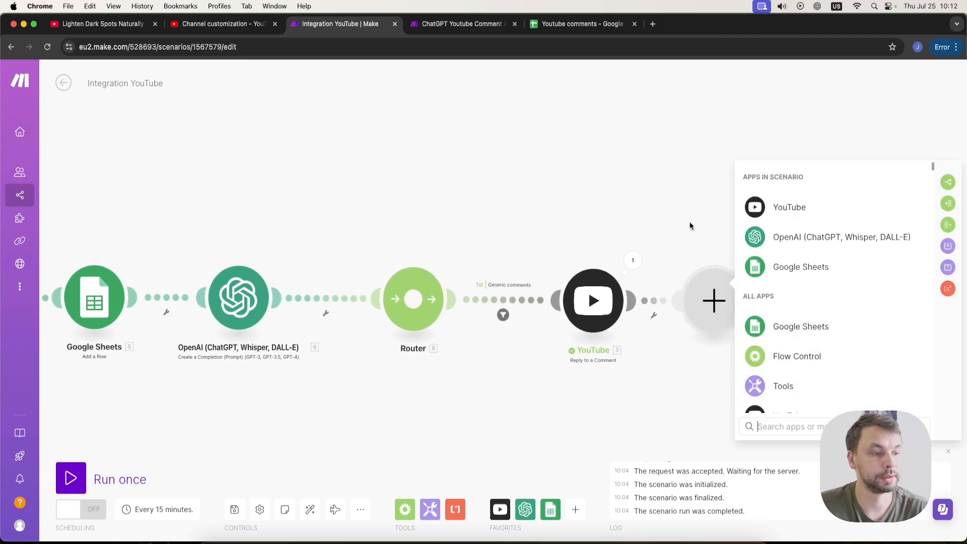
scroll(816, 303, down, 1)
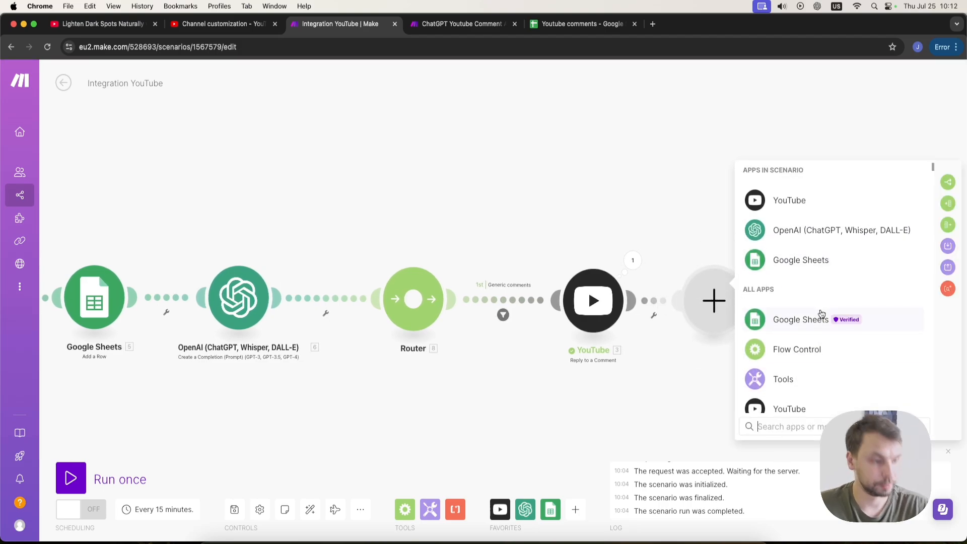
click(809, 262)
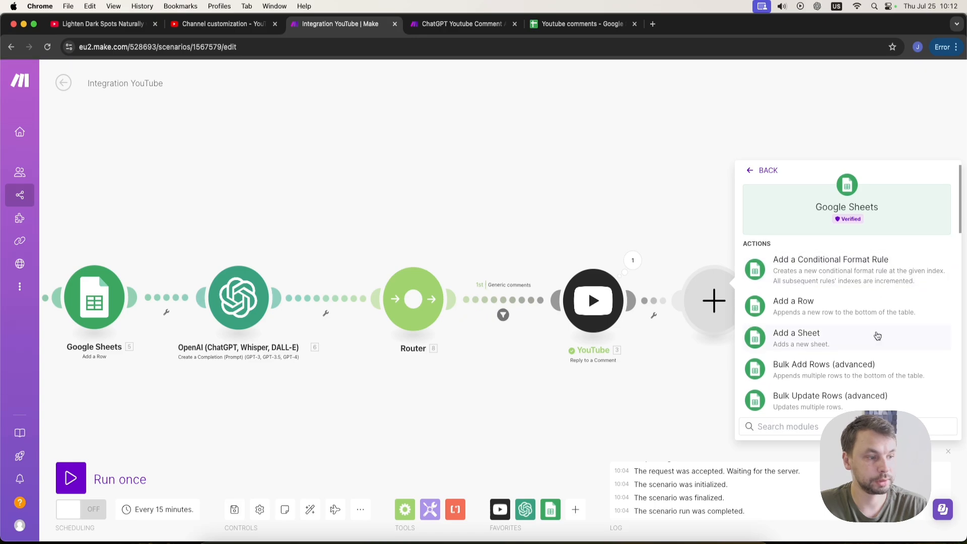
scroll(847, 336, down, 3)
scroll(869, 340, down, 10)
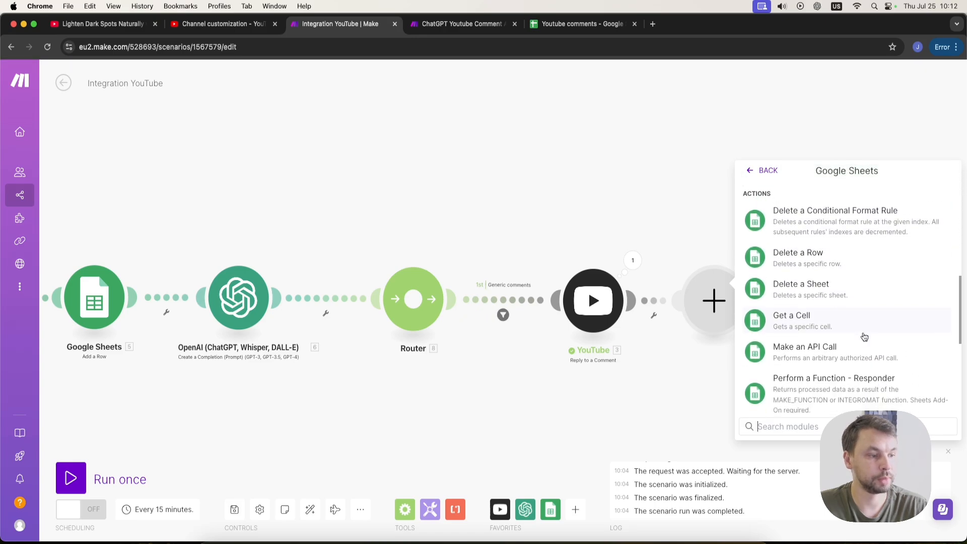
scroll(866, 339, down, 3)
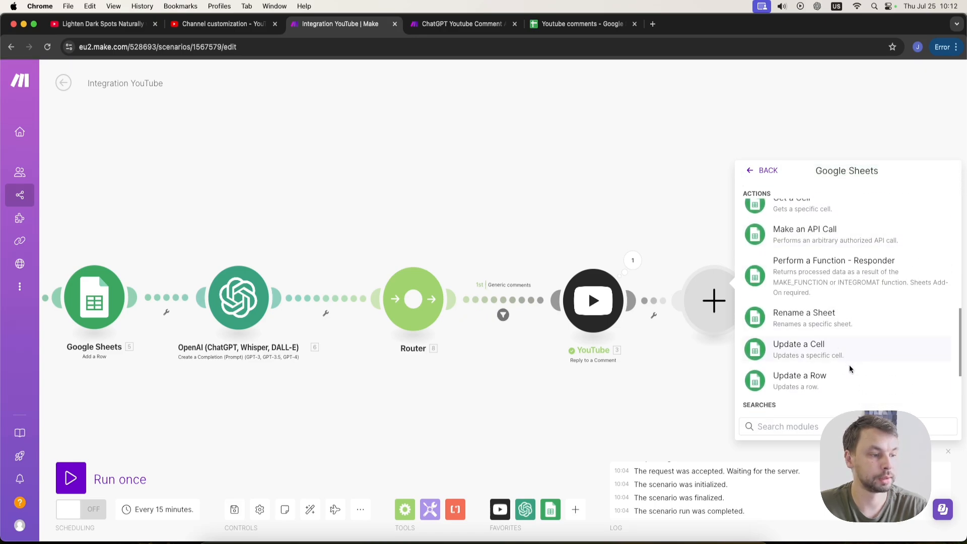
click(840, 383)
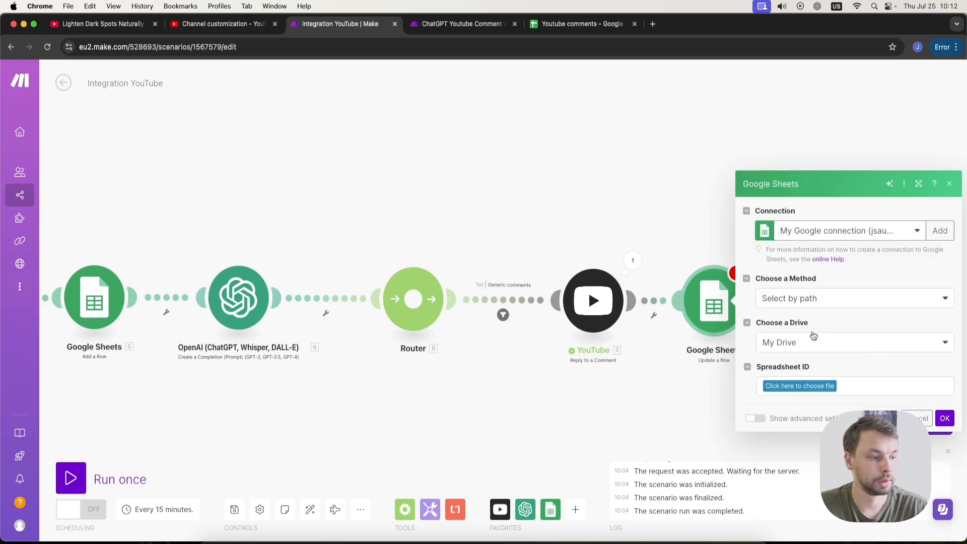
Choose the Google connection, then select the Youtube comments spreadsheet and Sheet1 in the Update a Row module.
click(844, 234)
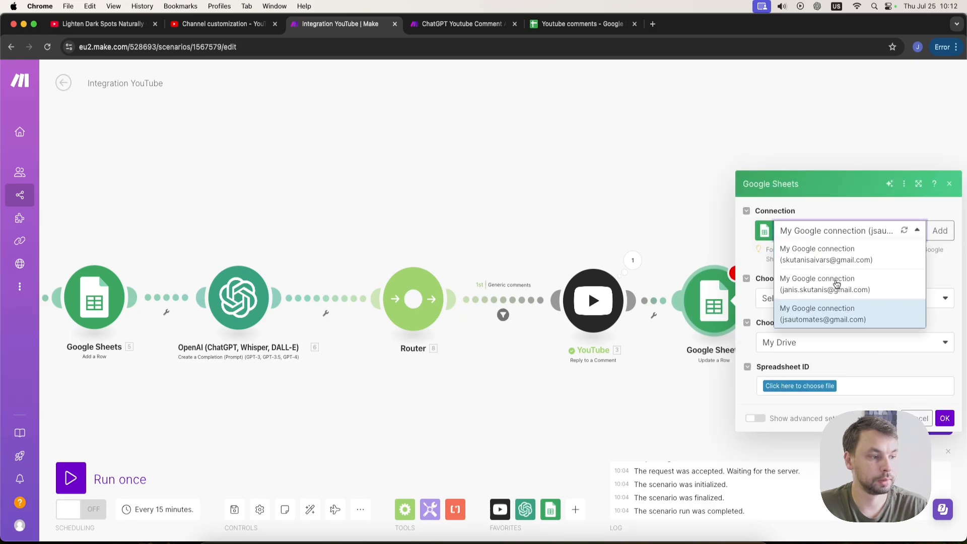
click(831, 310)
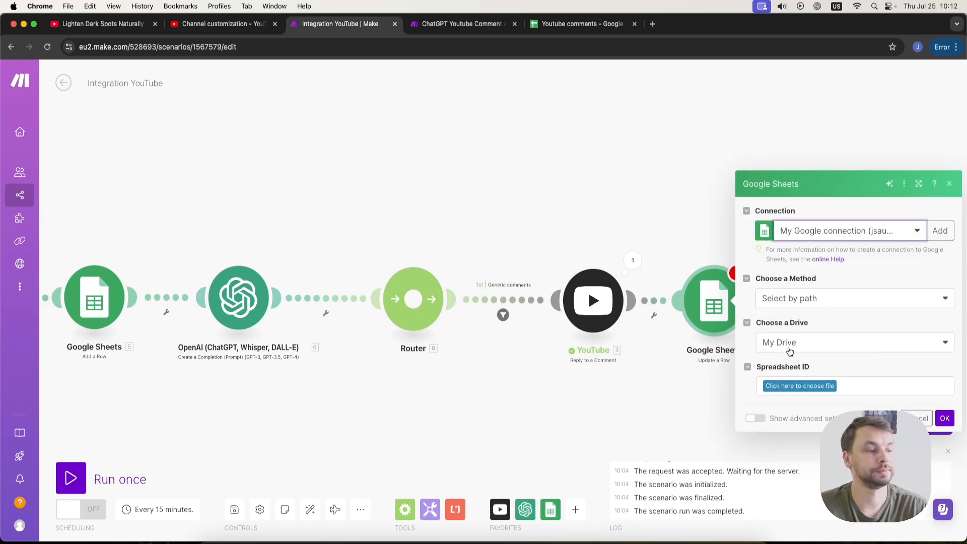
click(793, 386)
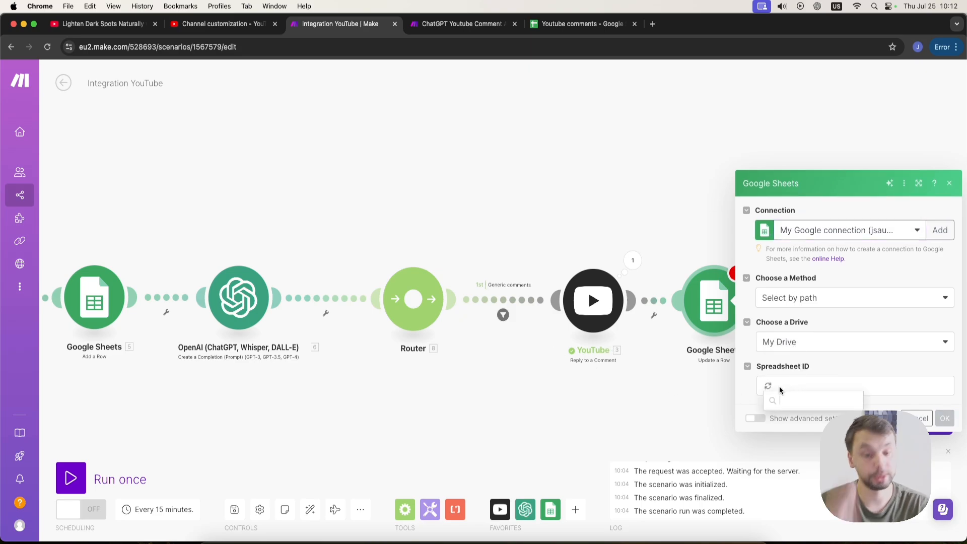
click(811, 420)
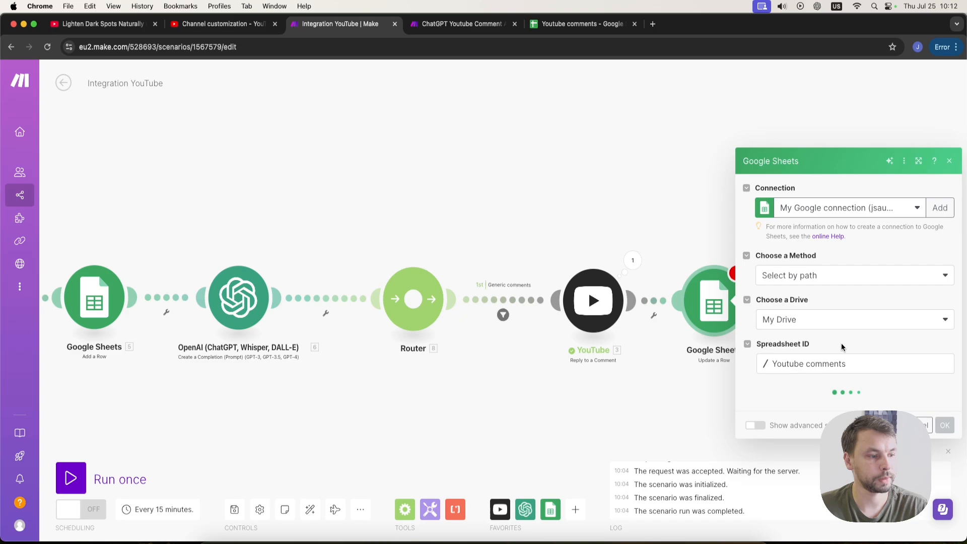
click(820, 413)
click(778, 409)
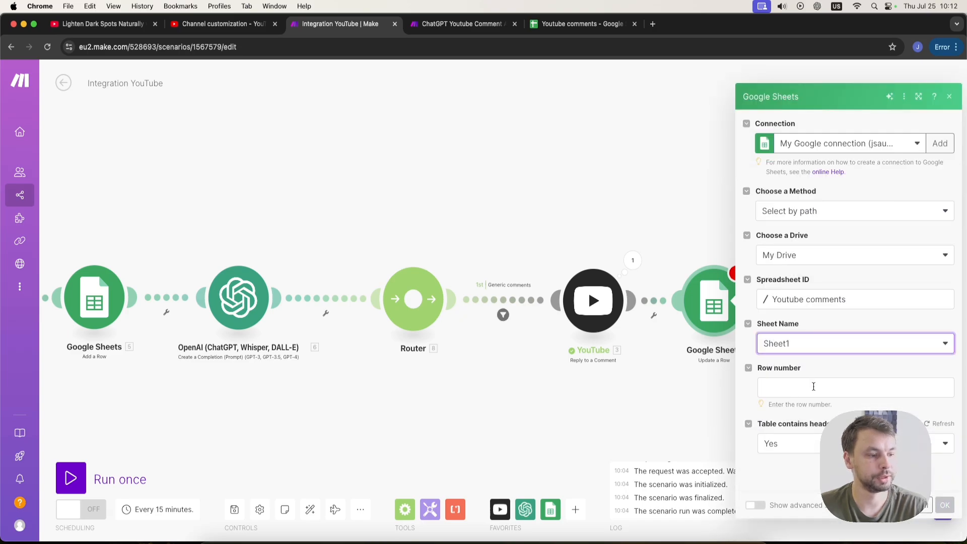
Map the Row Number from the Google Sheets Add a Row module into the Row number field.
click(802, 384)
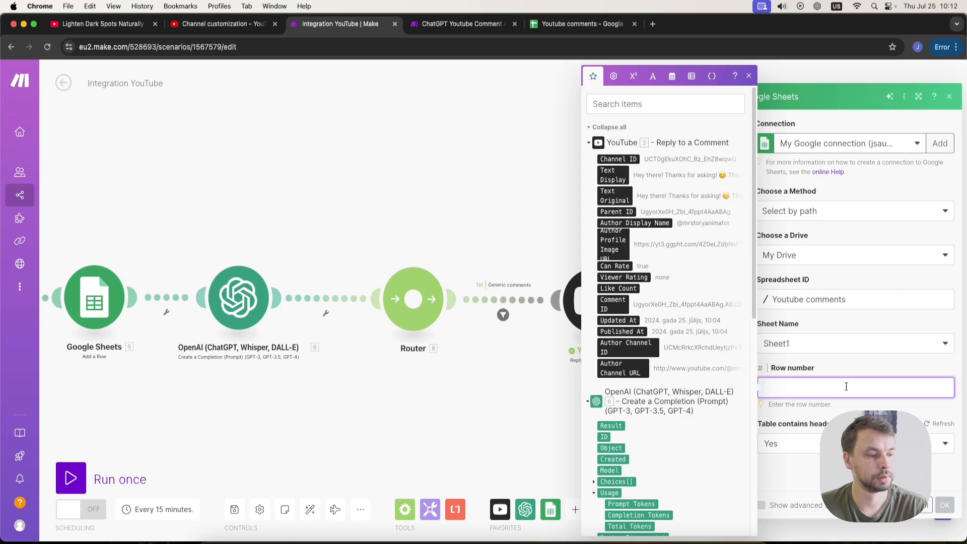
scroll(643, 329, down, 6)
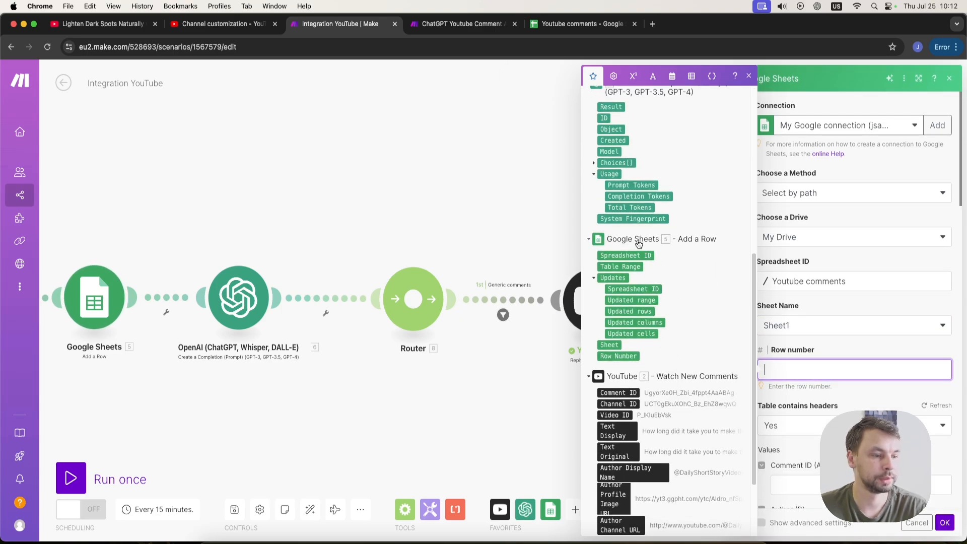
click(623, 357)
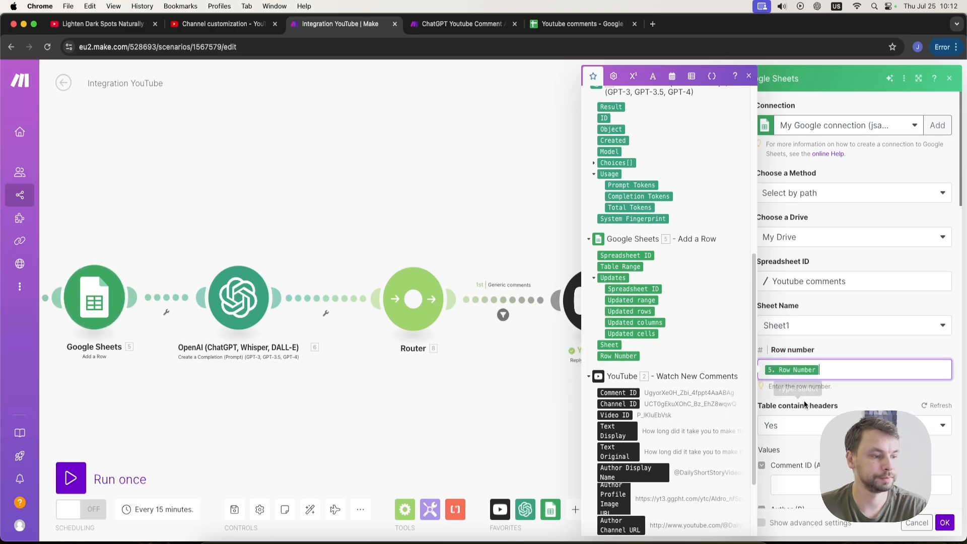
click(858, 393)
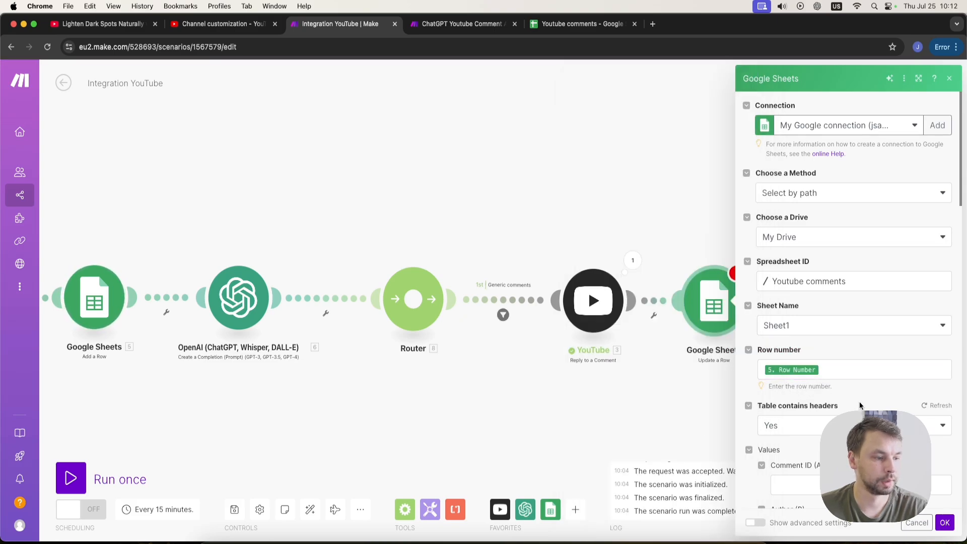
Set the Comment type (E) column value to Generic.
scroll(858, 398, down, 2)
scroll(802, 380, down, 10)
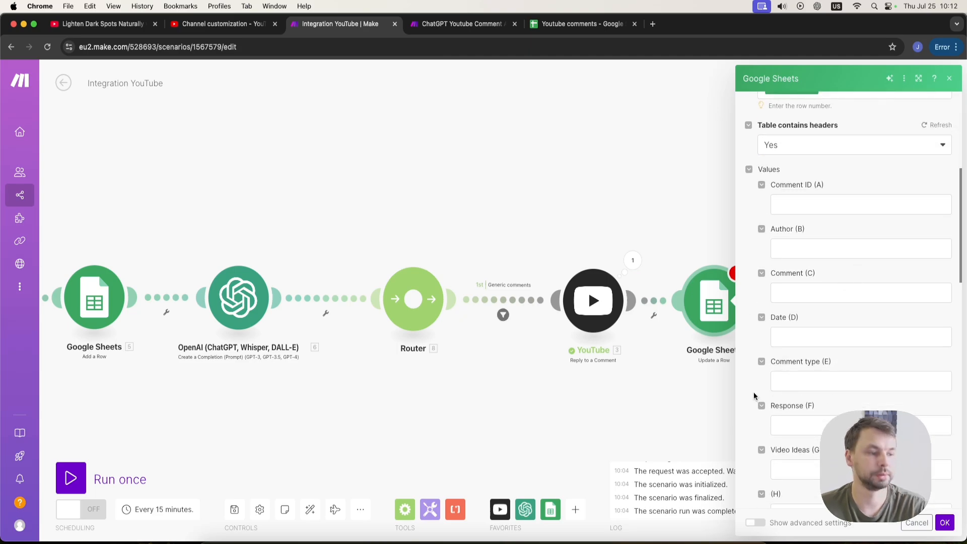
click(831, 379)
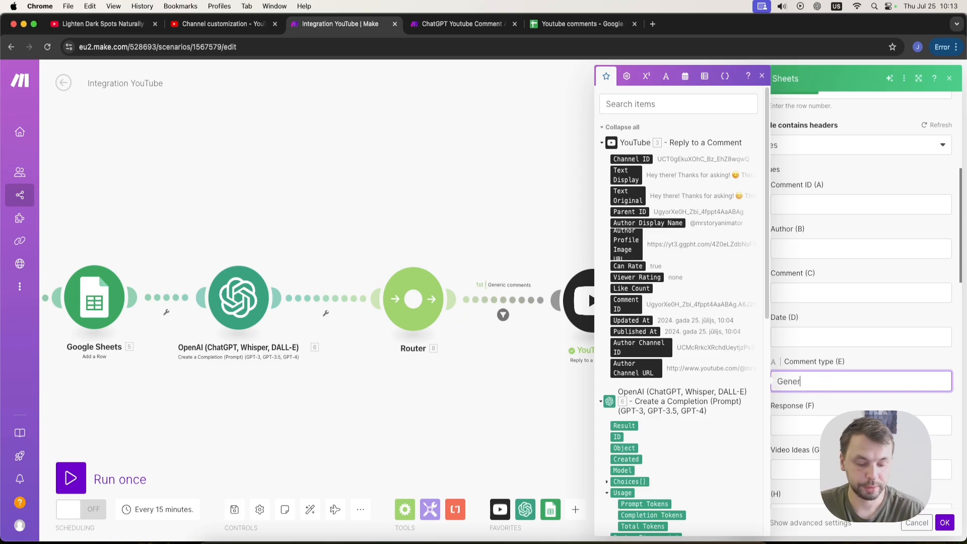
text(Generic)
key(Tab)
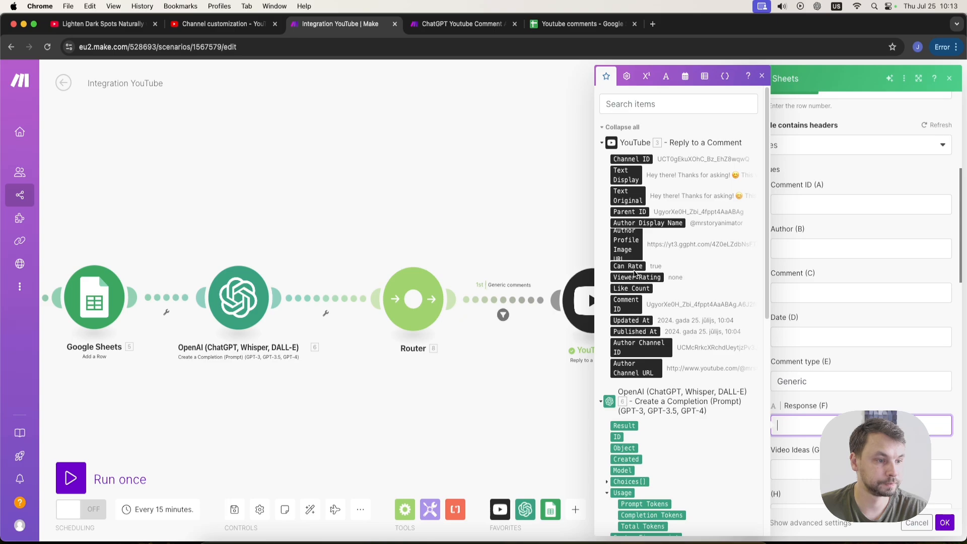
Map the YouTube reply's Text Display into the Response (F) column and save the module.
click(629, 177)
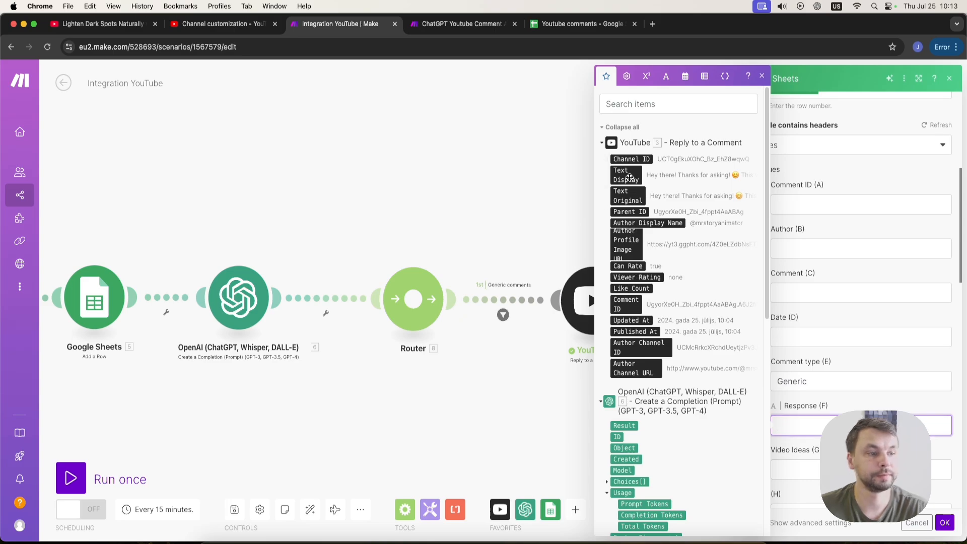
drag(558, 376, 133, 342)
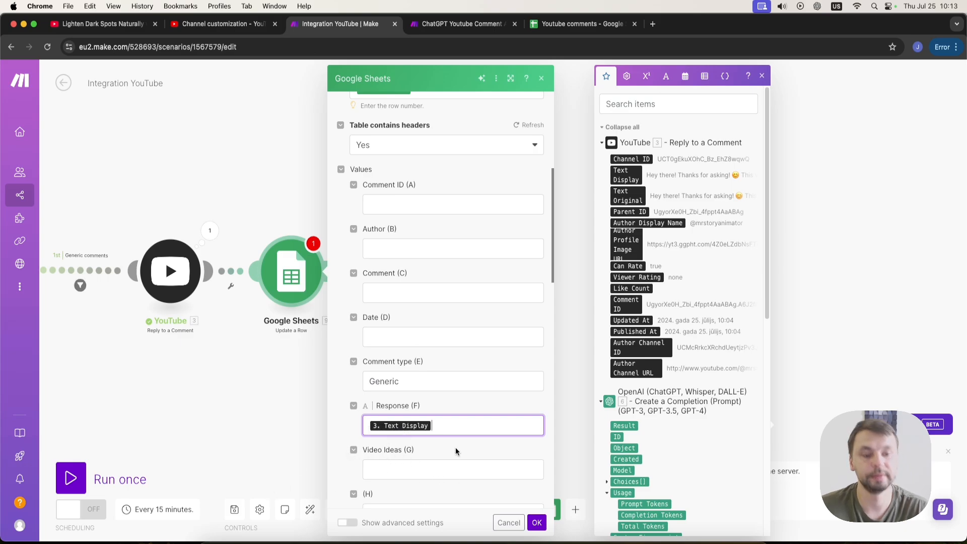
click(536, 522)
drag(341, 401, 453, 387)
scroll(373, 361, down, 5)
drag(249, 359, 382, 371)
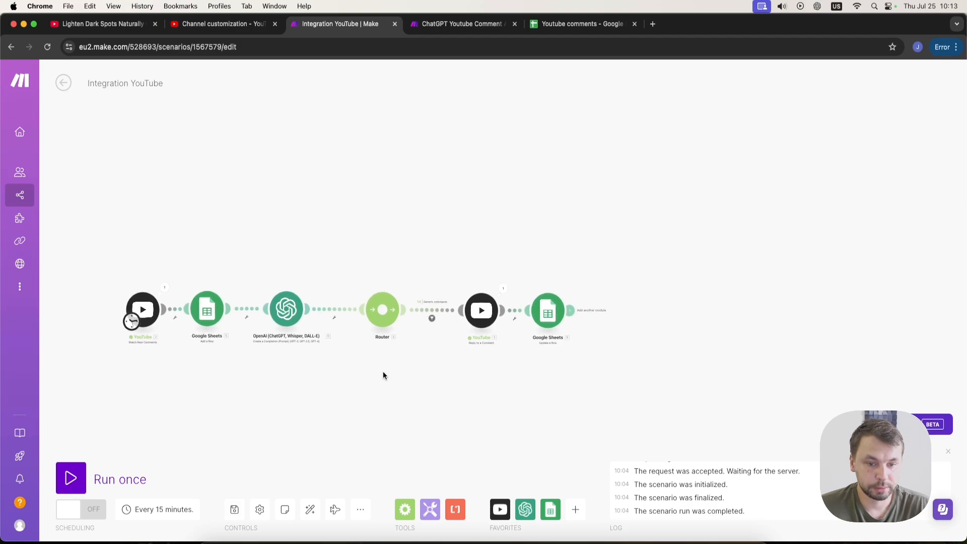
scroll(338, 340, up, 2)
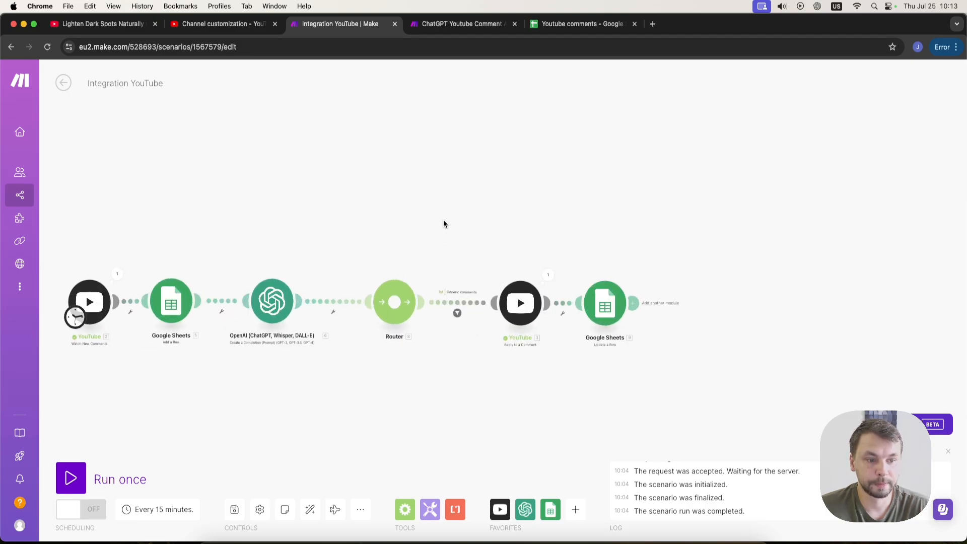
Switch to the YouTube video tab and post a new comment "Great video!".
click(79, 25)
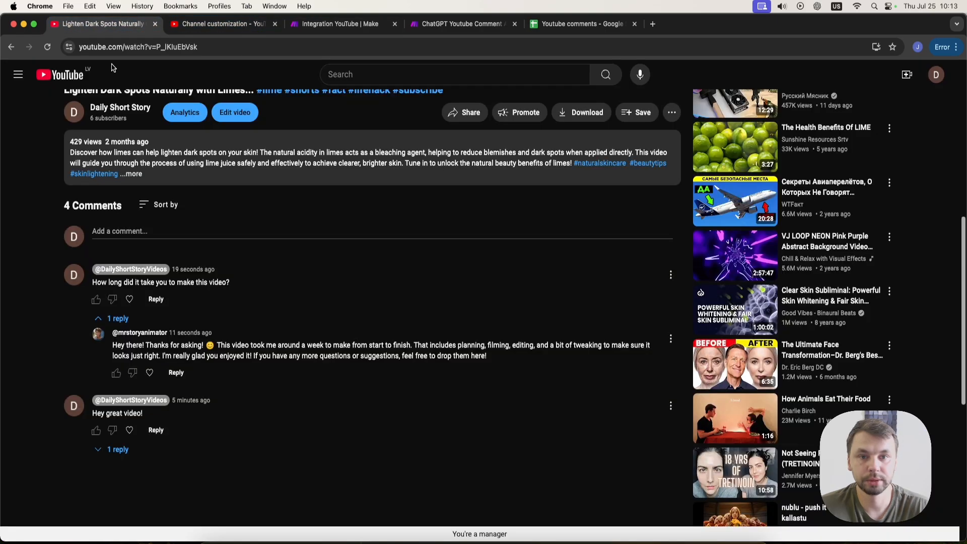
click(186, 238)
click(117, 336)
click(139, 231)
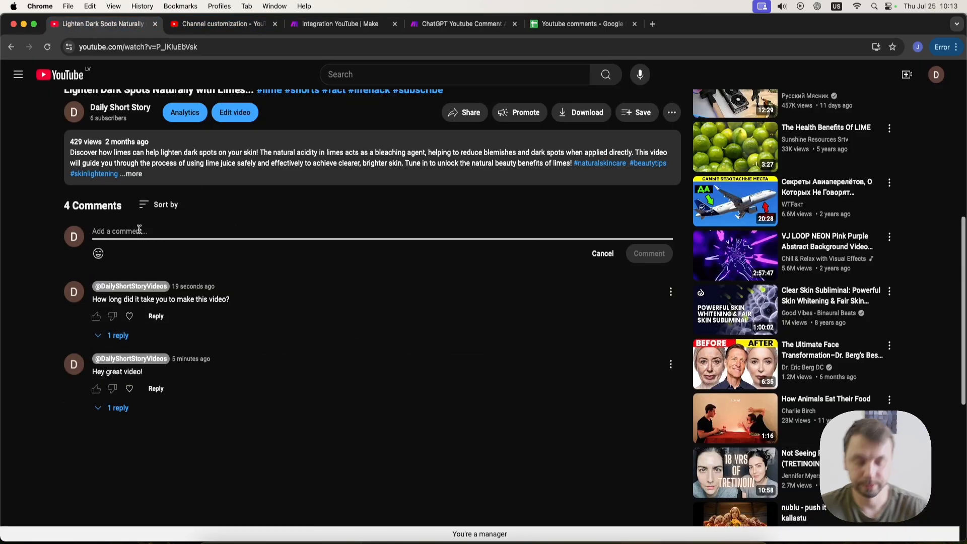
text(Great video)
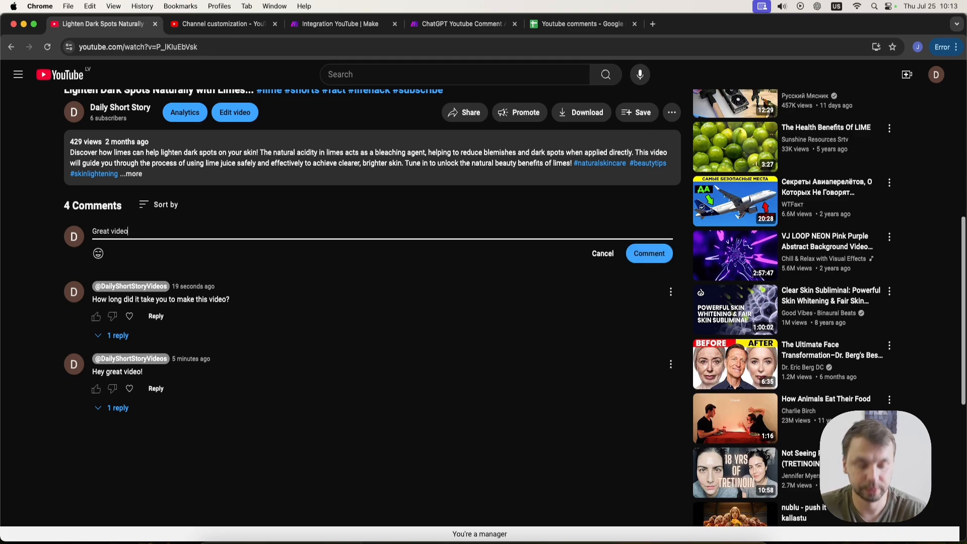
text(!)
click(648, 254)
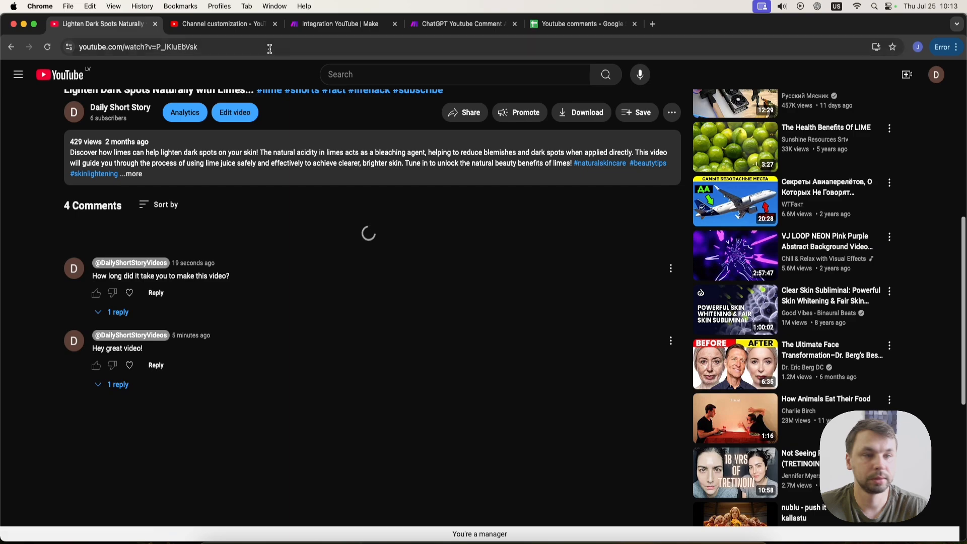
Return to the Make scenario tab and run the scenario once.
click(461, 24)
click(351, 26)
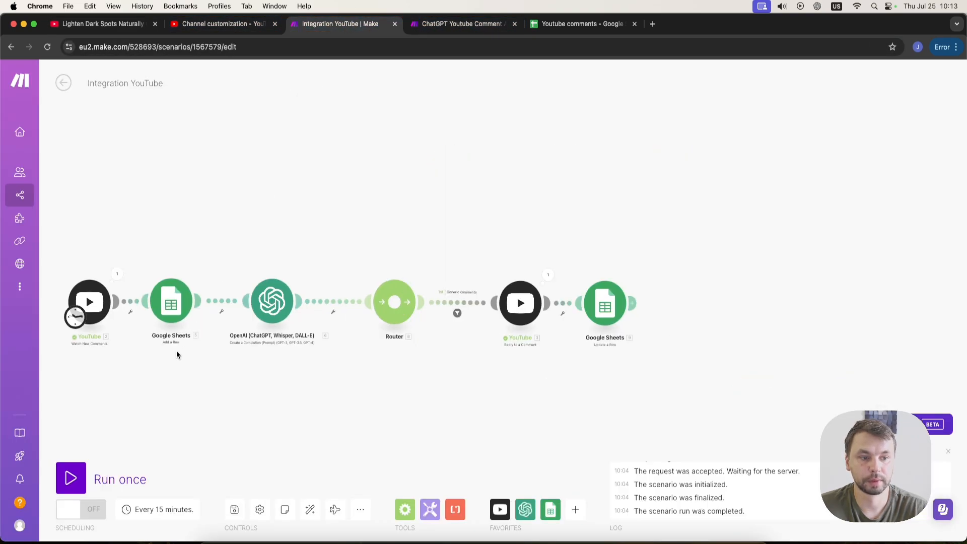
click(80, 474)
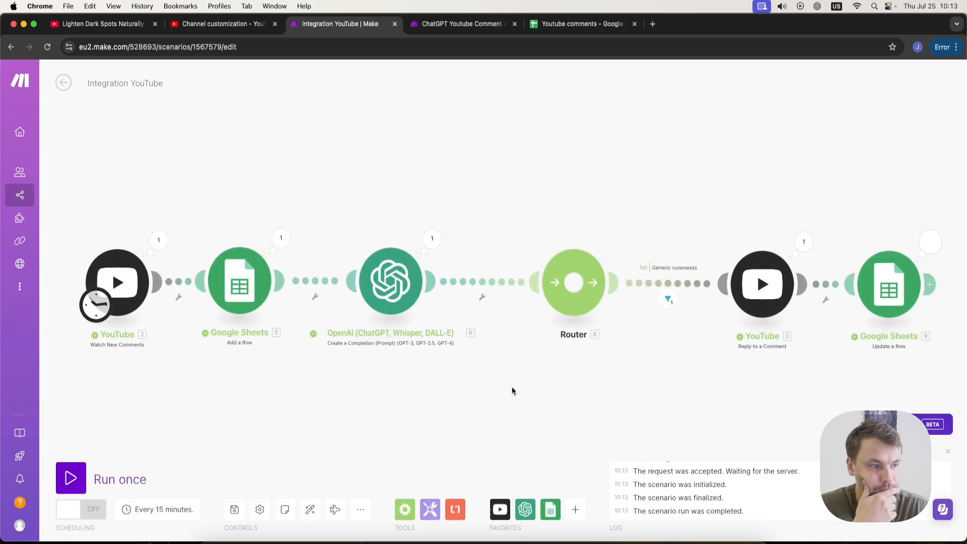
Inspect the Generic comments filter result and the OpenAI module's output message content.
click(668, 301)
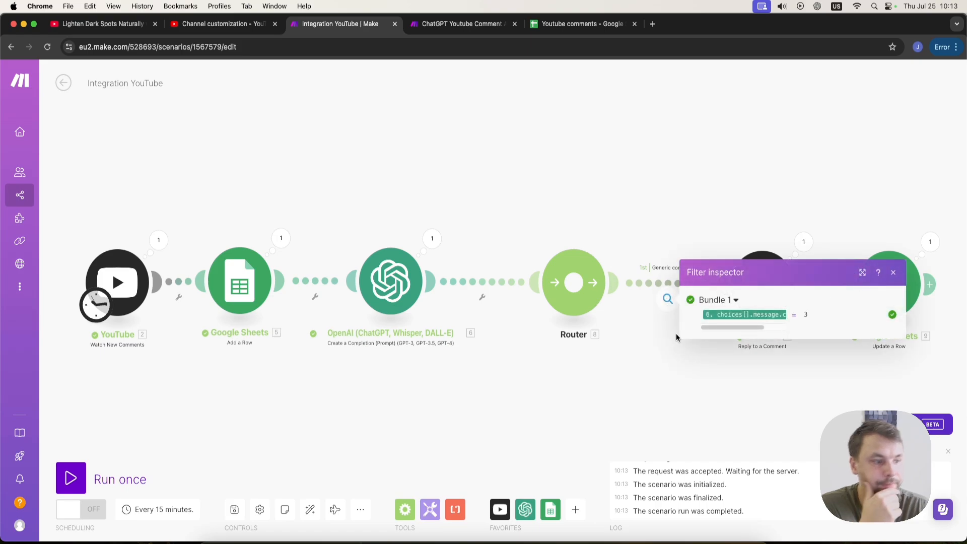
click(667, 347)
click(414, 286)
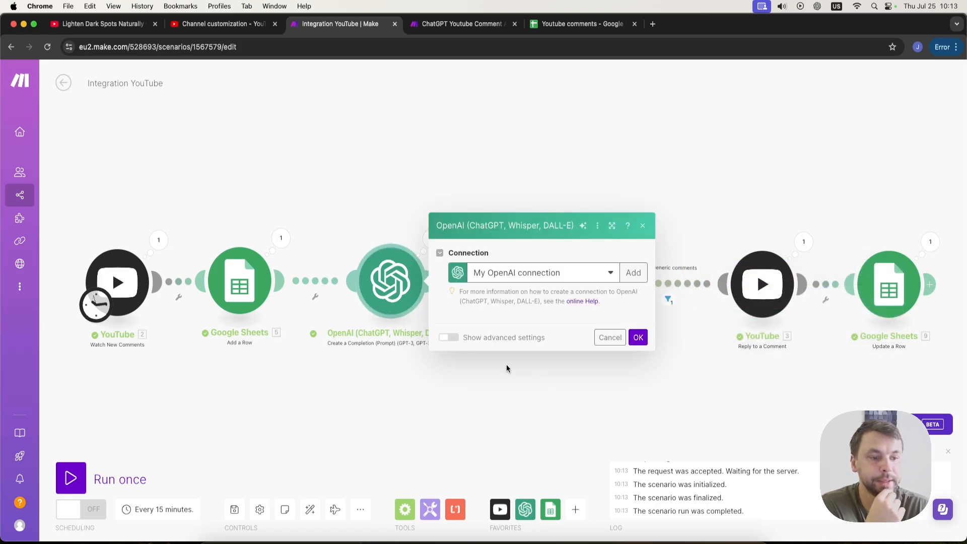
click(643, 78)
click(447, 243)
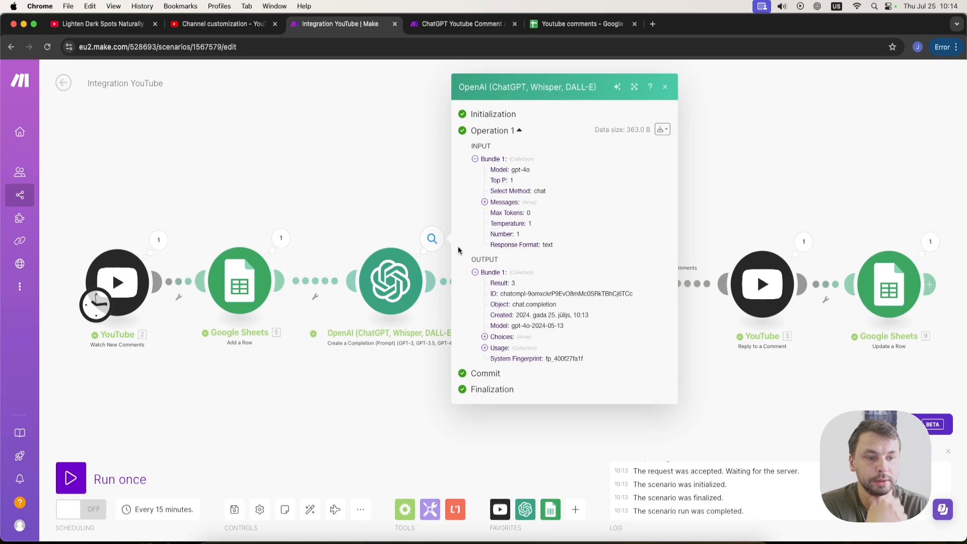
click(485, 337)
click(494, 340)
click(504, 361)
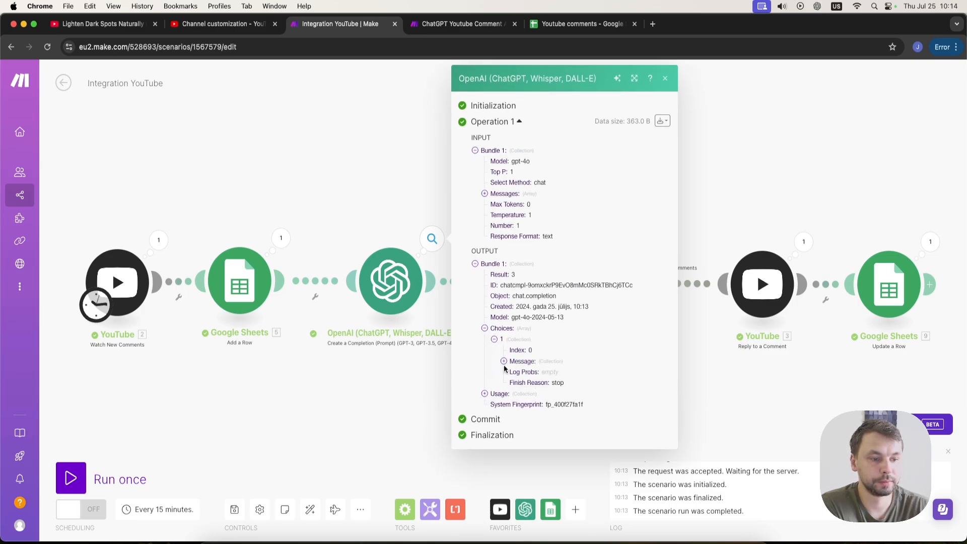
double_click(545, 383)
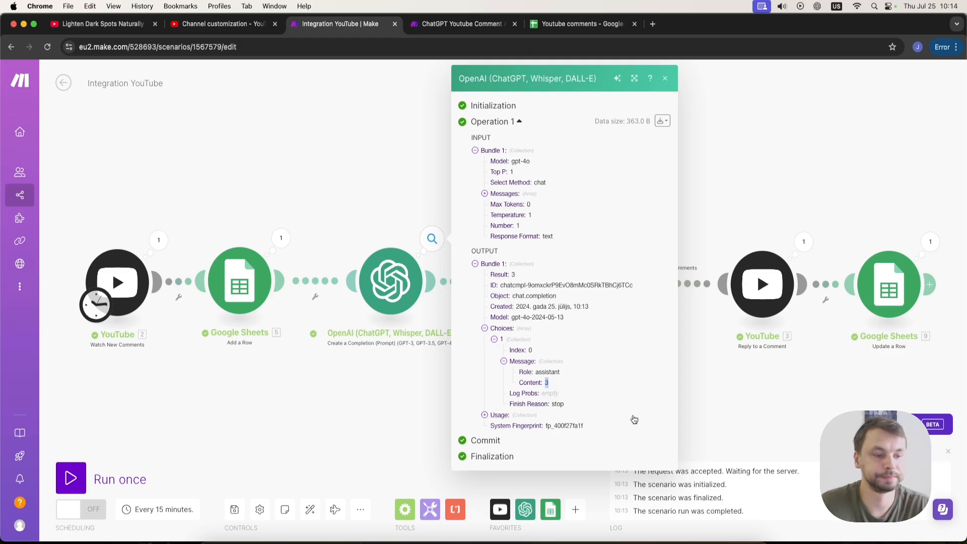
click(734, 372)
drag(850, 410, 633, 425)
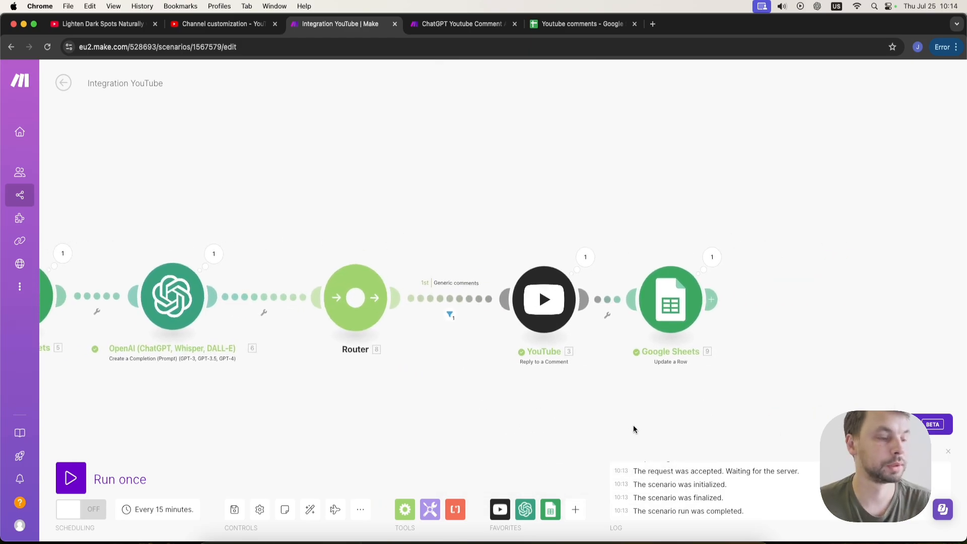
Switch to the YouTube video tab and reload the page to check the comments.
click(98, 23)
key(super+r)
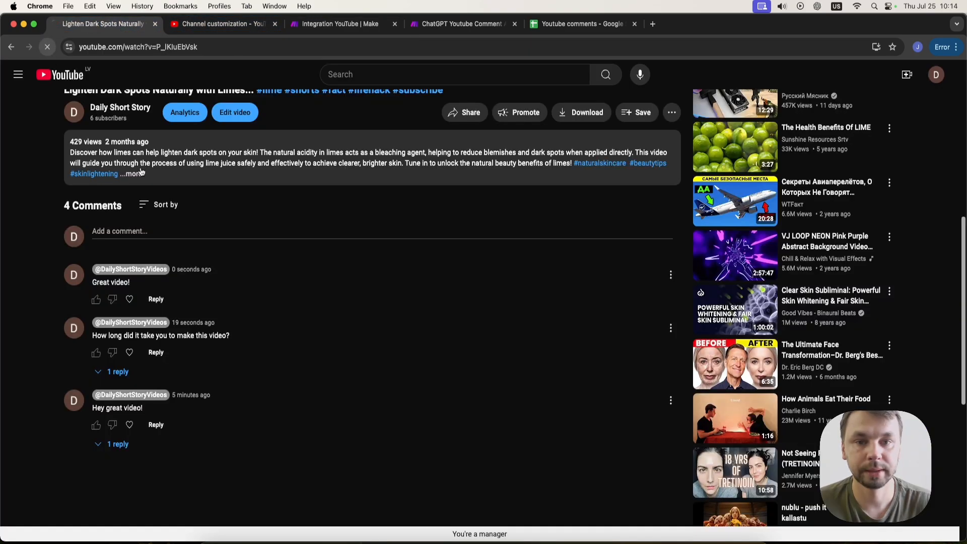
Expand and read the reply posted under the new comment on the YouTube video.
scroll(135, 283, down, 11)
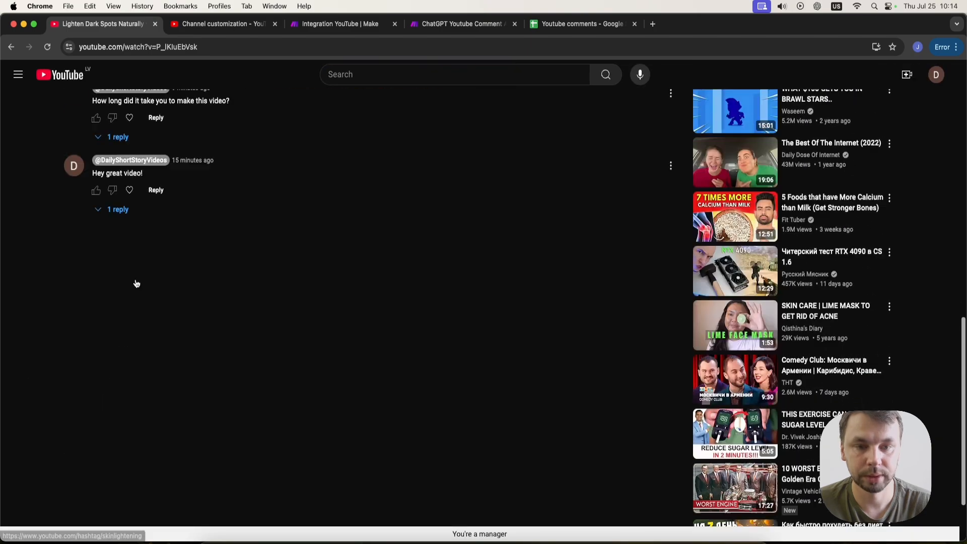
scroll(136, 283, up, 6)
click(118, 362)
scroll(159, 366, down, 1)
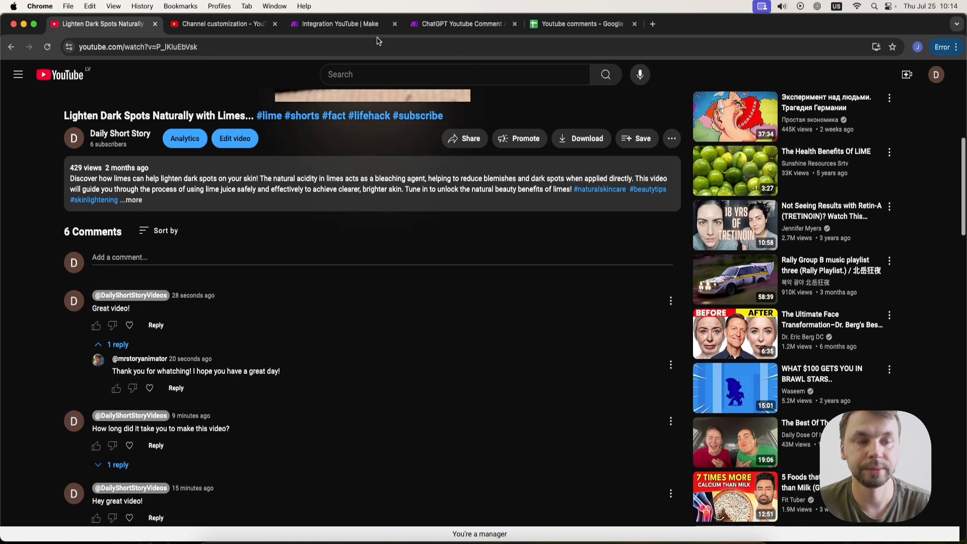
Switch to the Youtube comments sheet and widen the Response column.
click(579, 24)
click(465, 291)
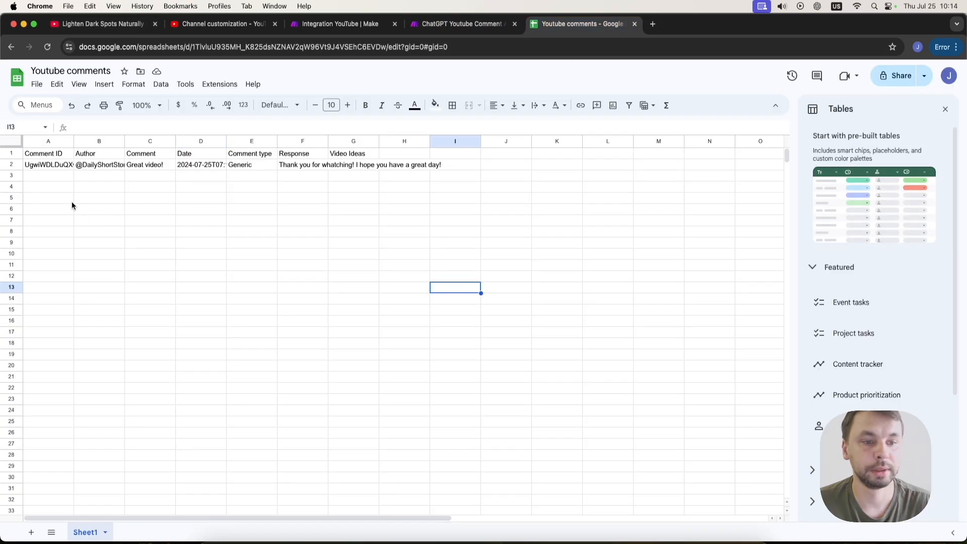
drag(328, 141, 443, 141)
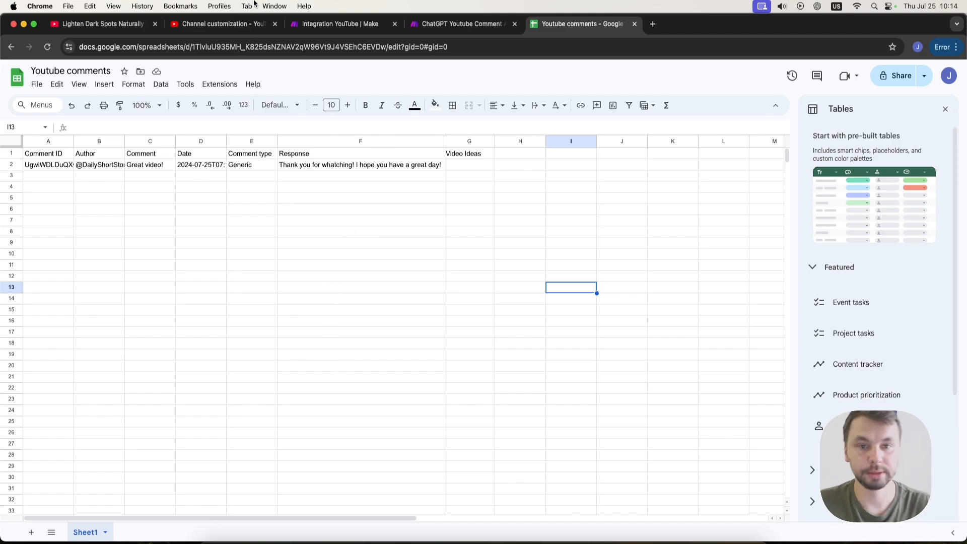
In the Integration YouTube scenario, add an OpenAI Create a Completion module as a new router branch.
click(441, 27)
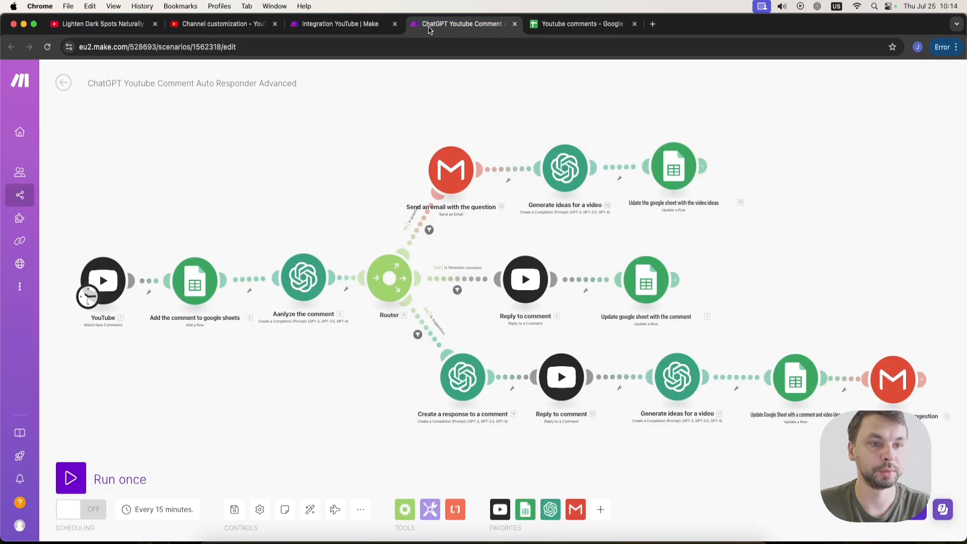
click(335, 26)
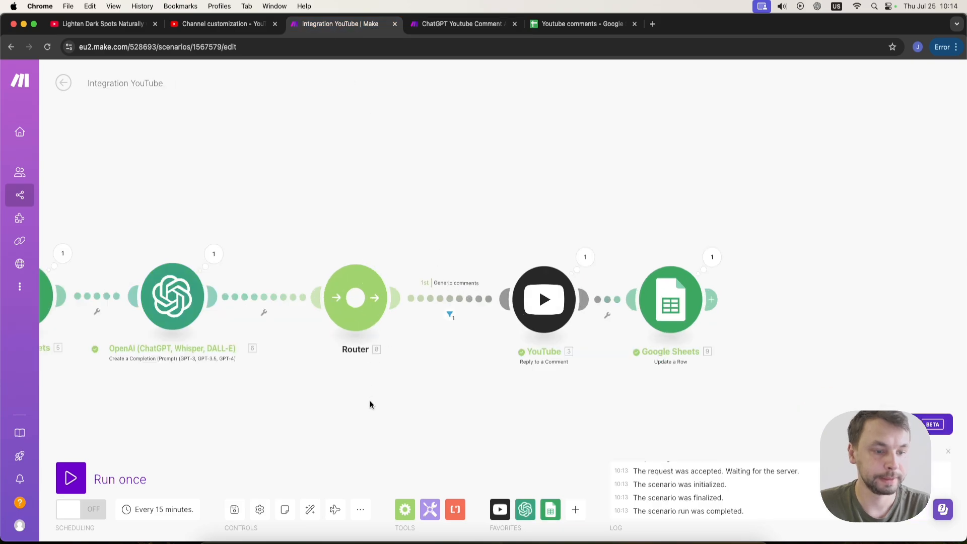
drag(370, 405, 292, 257)
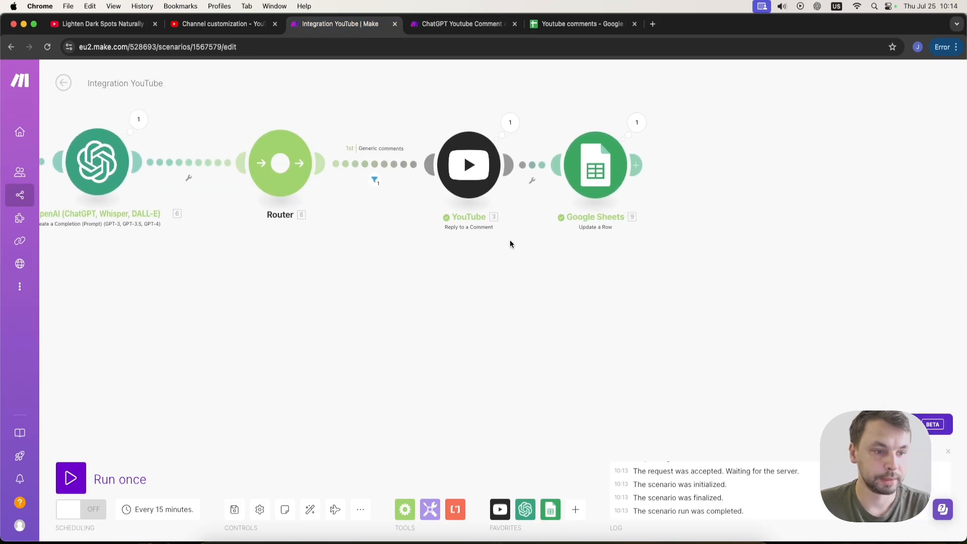
click(524, 511)
scroll(653, 375, down, 3)
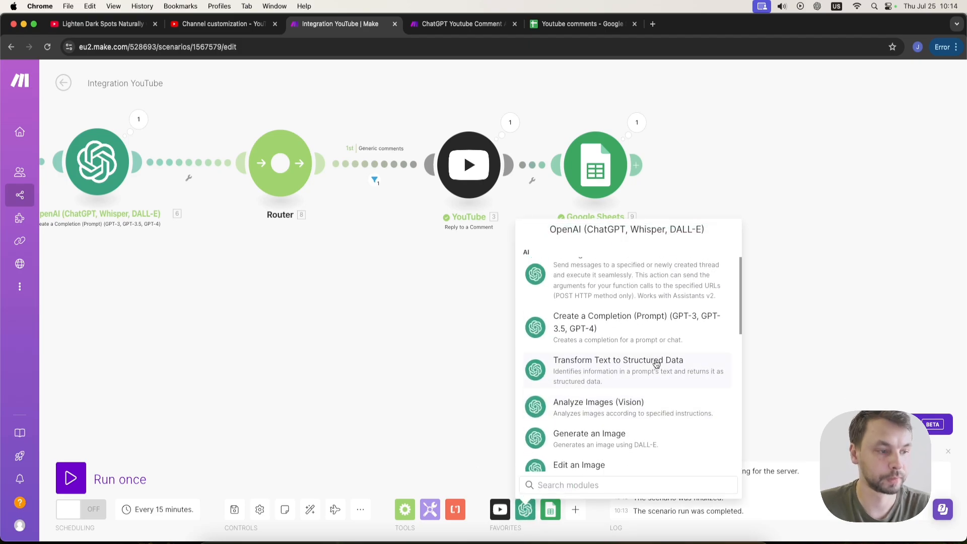
click(641, 325)
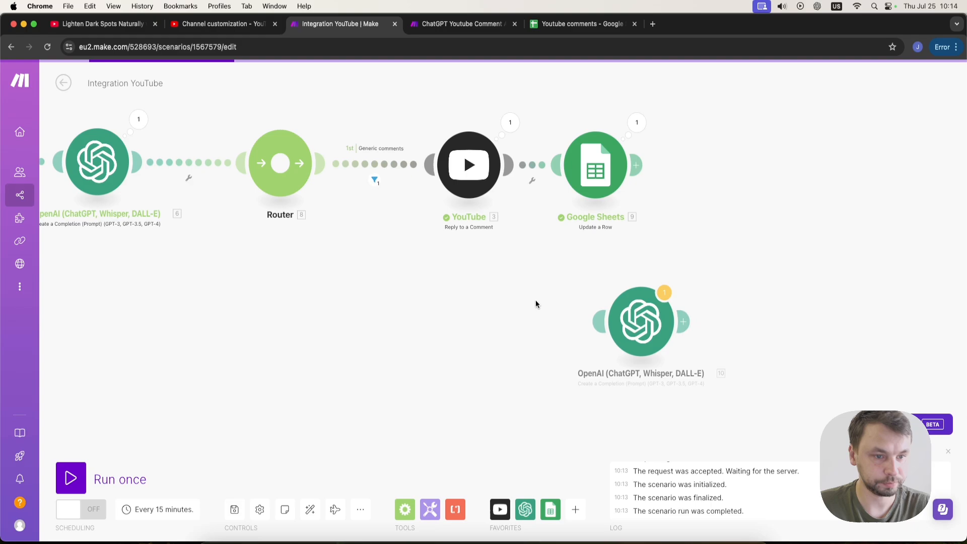
drag(652, 325, 399, 303)
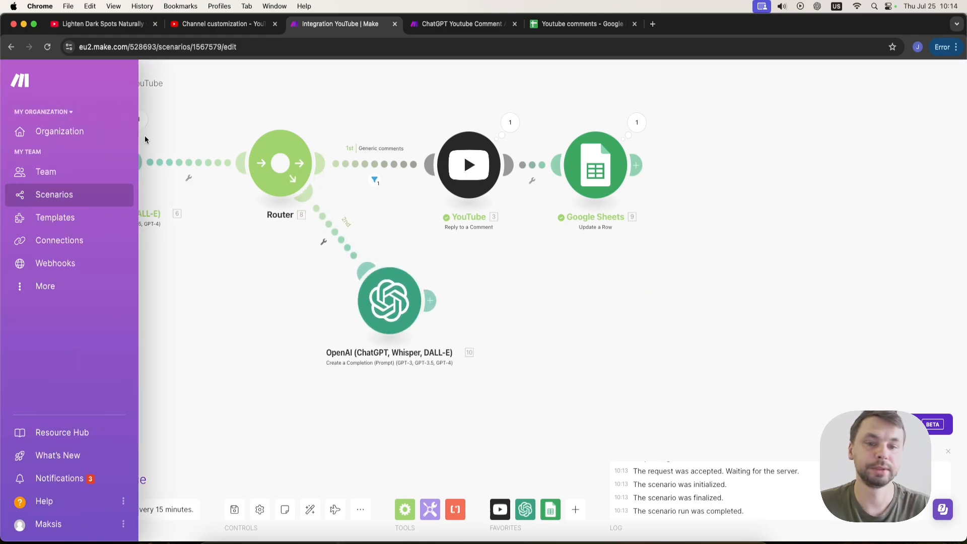
Set a filter on the new route labelled Suggestion, with condition OpenAI Result equal to 2.
click(97, 162)
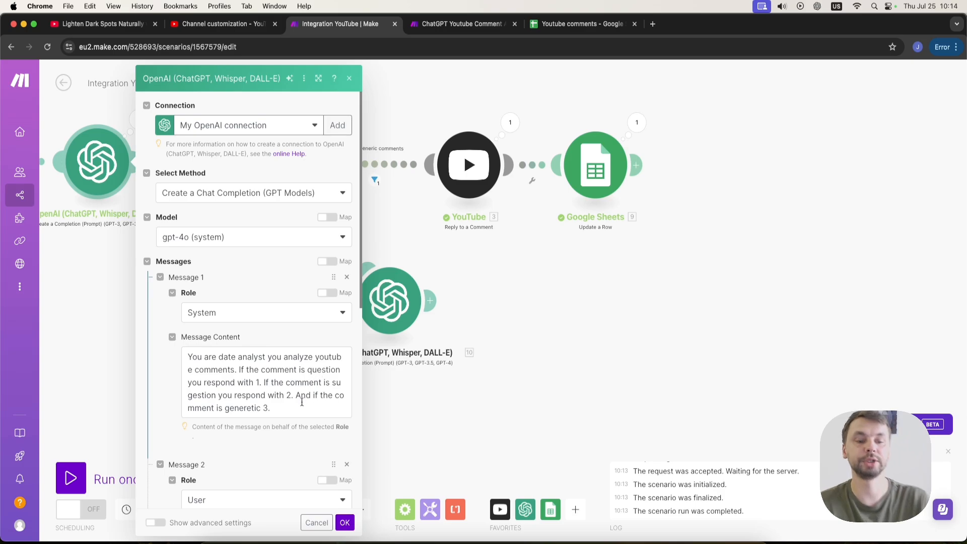
click(345, 523)
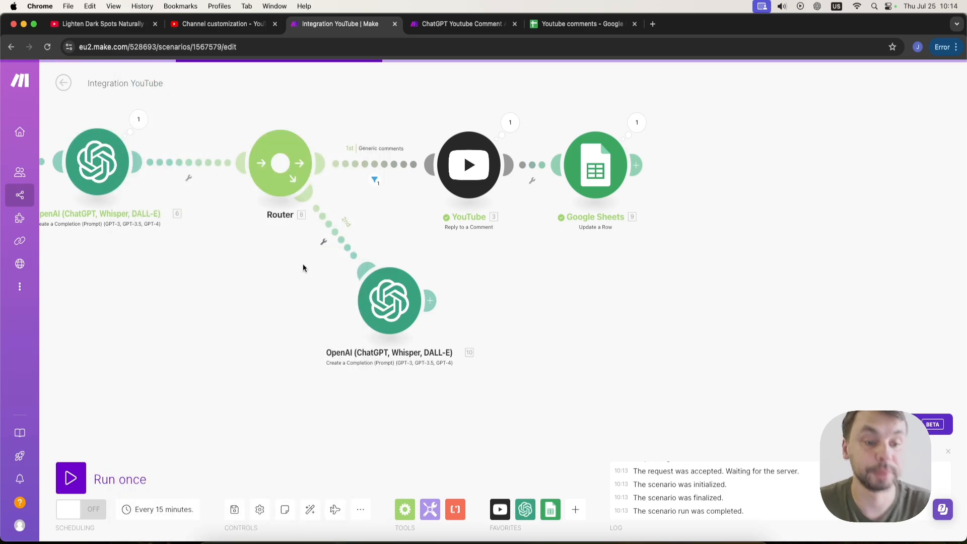
click(323, 241)
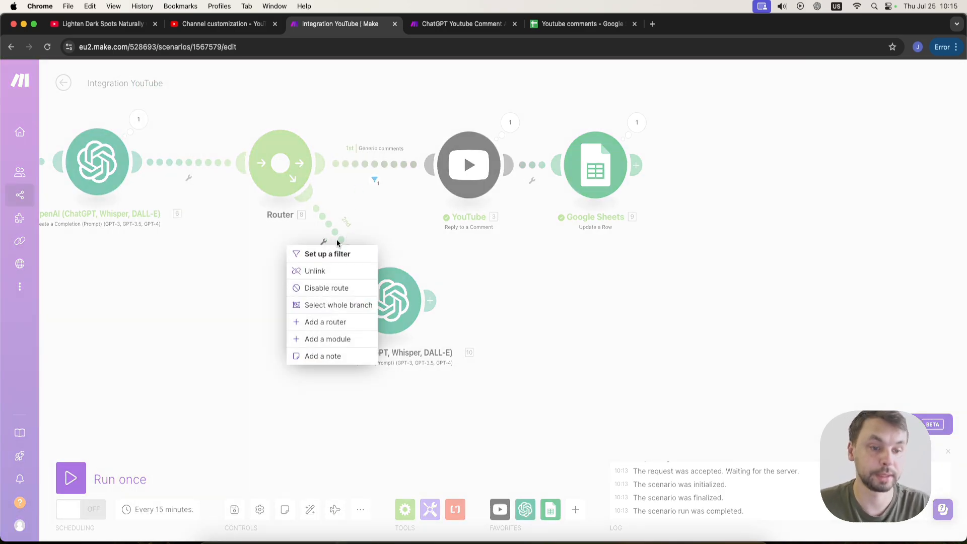
click(328, 254)
click(435, 150)
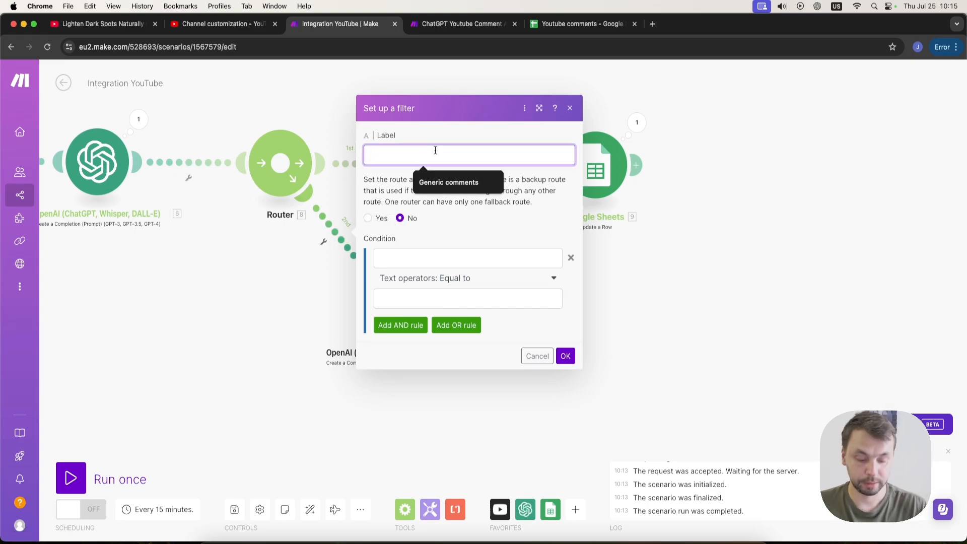
text(Suggestion)
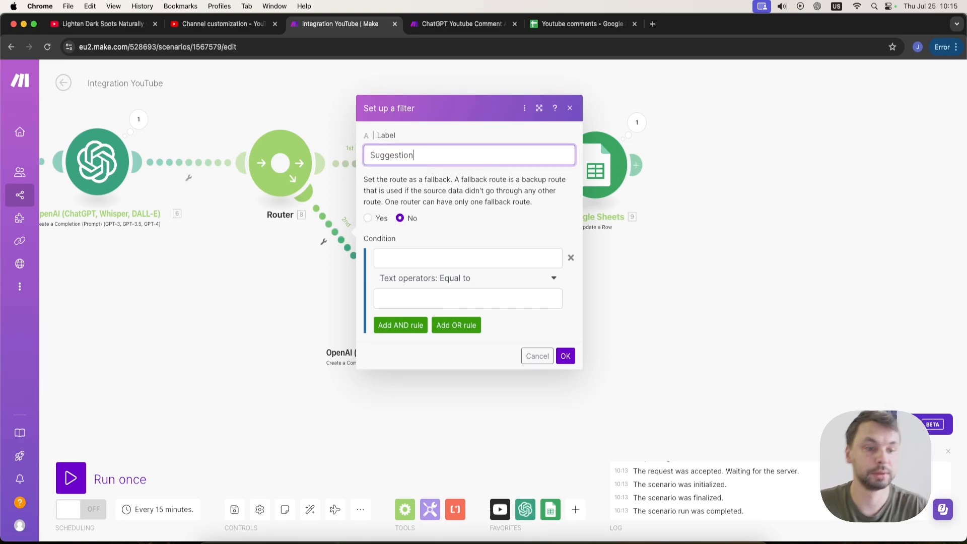
click(433, 257)
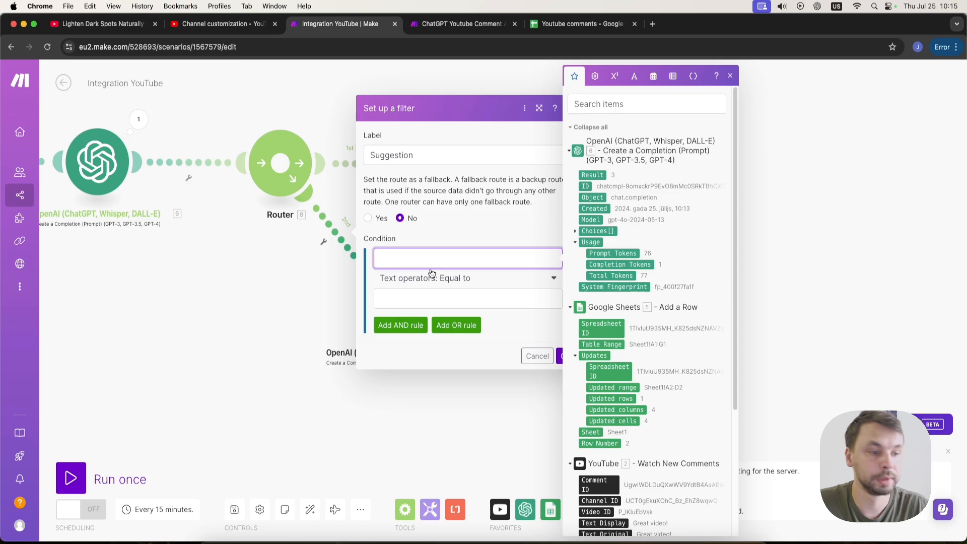
click(592, 174)
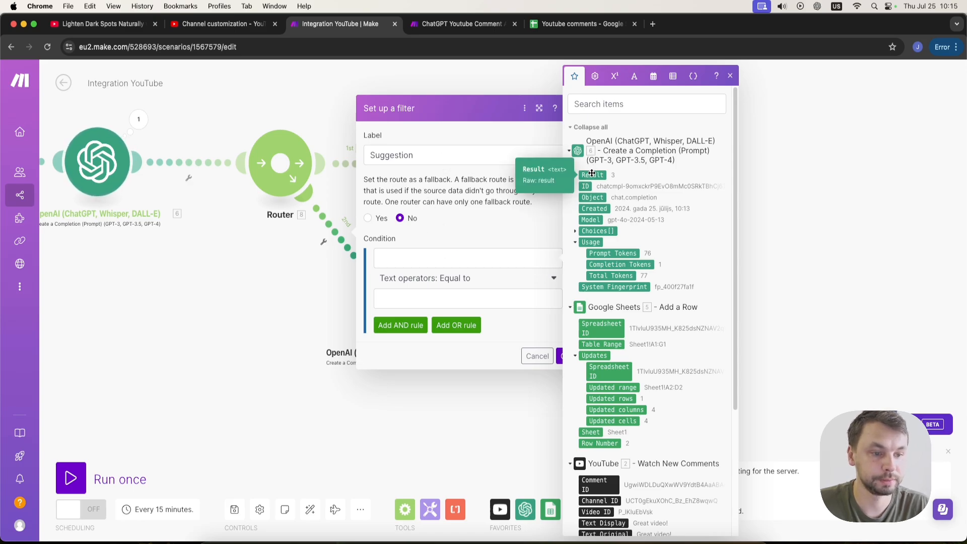
click(446, 298)
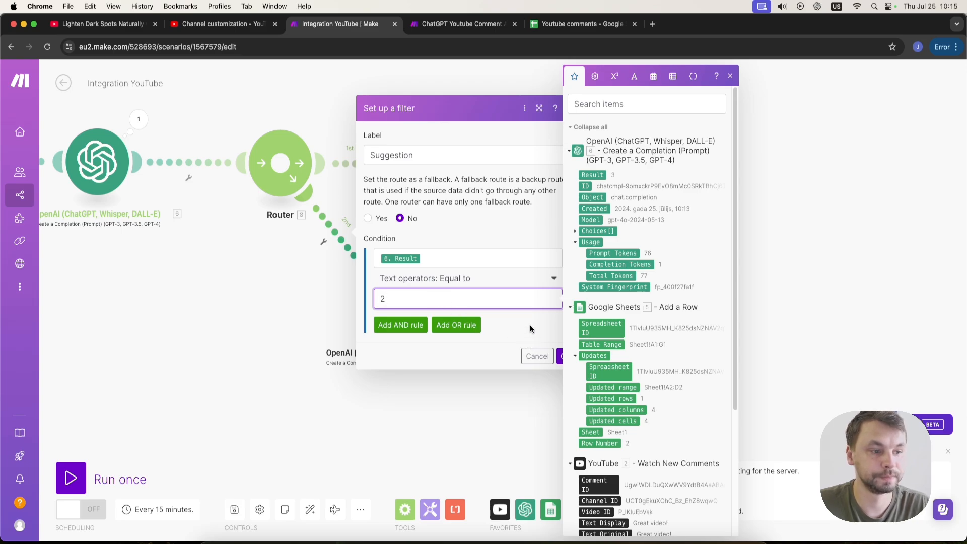
click(562, 357)
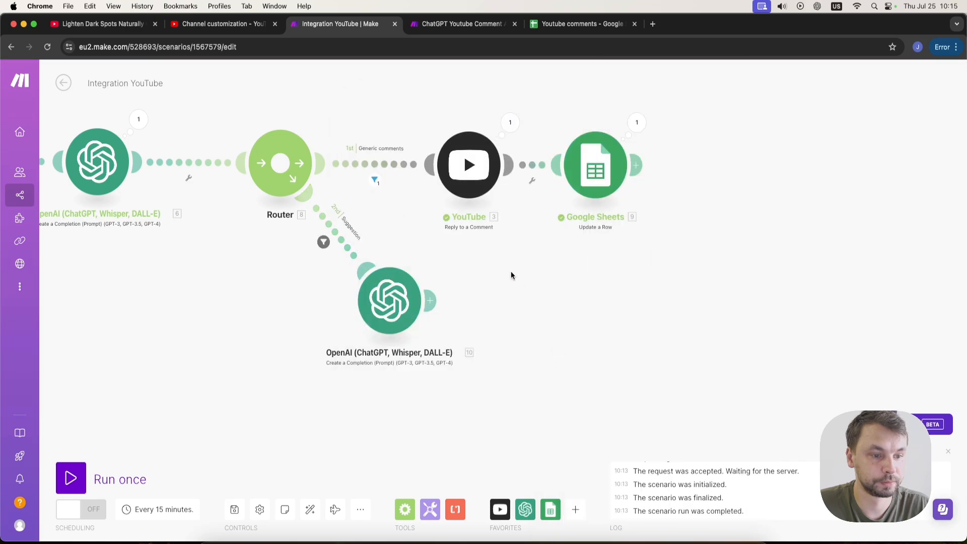
Open the new OpenAI module and add a System message: "You are a friendly youtuber, you respond to suggestion made by the viewers of your videos.".
drag(403, 317, 412, 342)
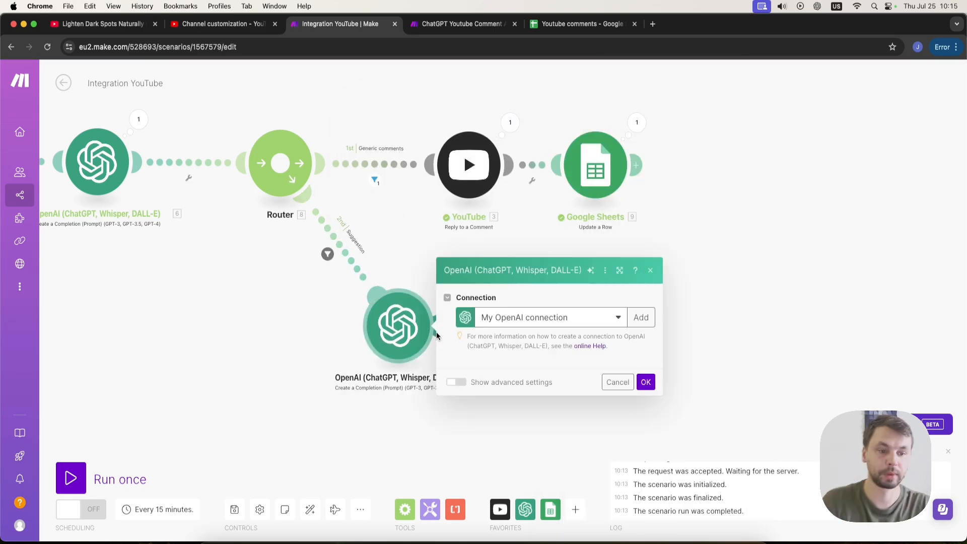
click(431, 336)
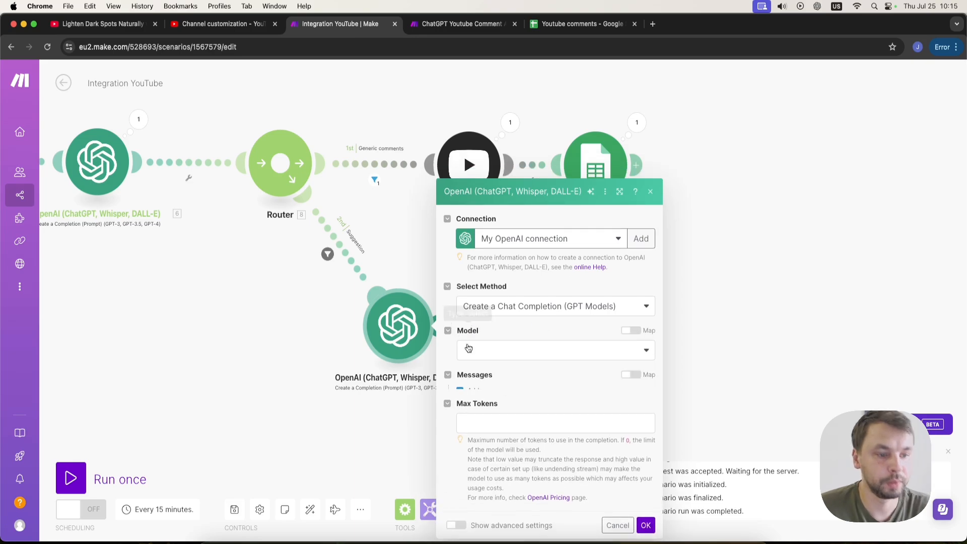
click(466, 348)
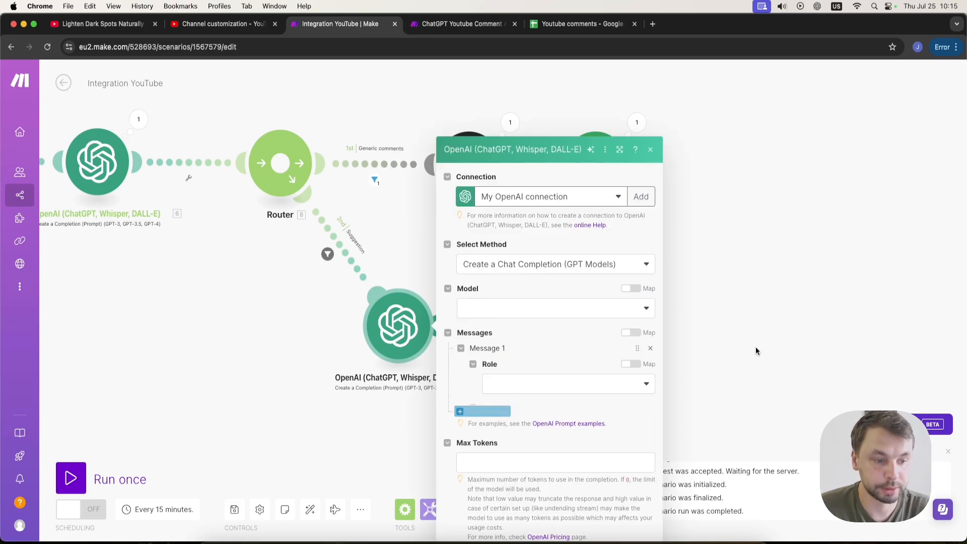
click(535, 316)
click(530, 331)
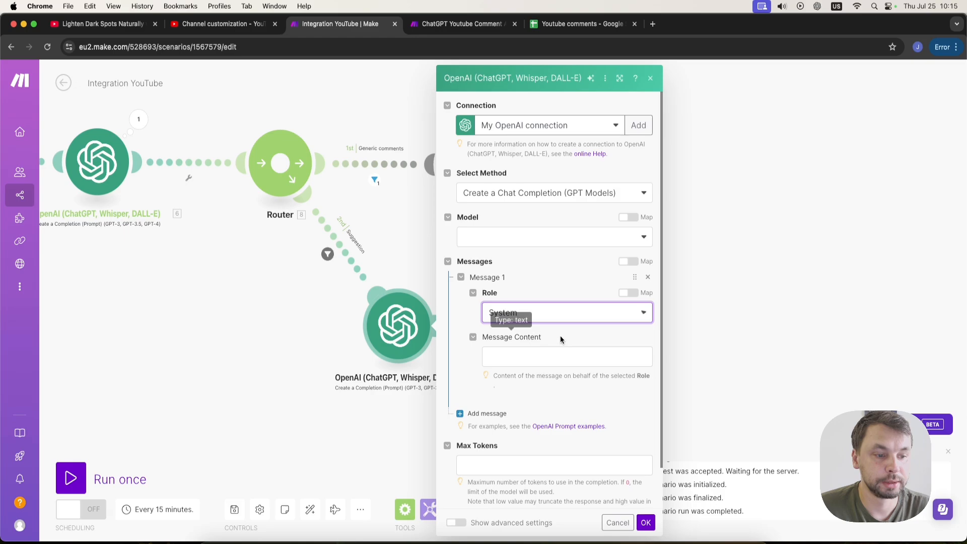
click(579, 355)
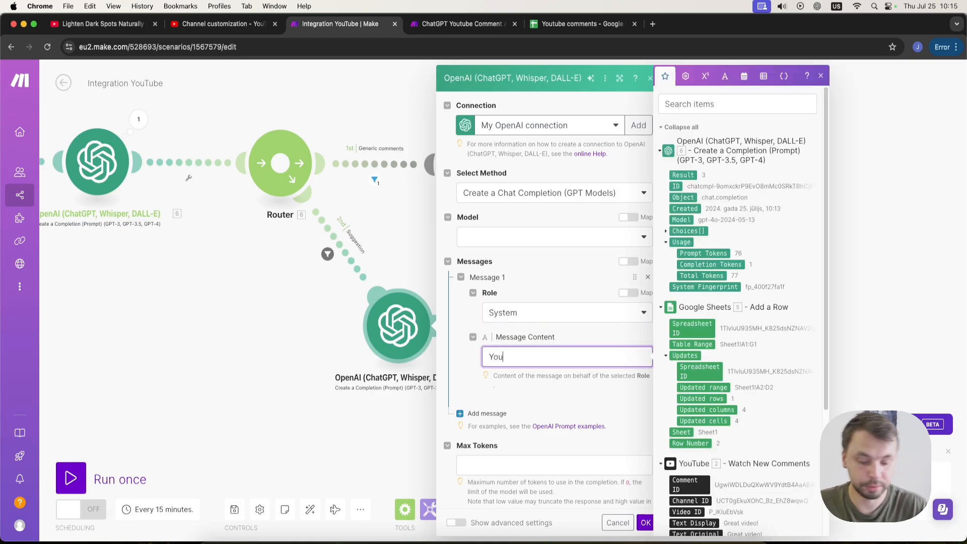
text(You are a friendly youtuber, you respond to suggestion made by the viewers of your videos.)
Add a second message with the User role and start editing its content.
scroll(544, 352, down, 3)
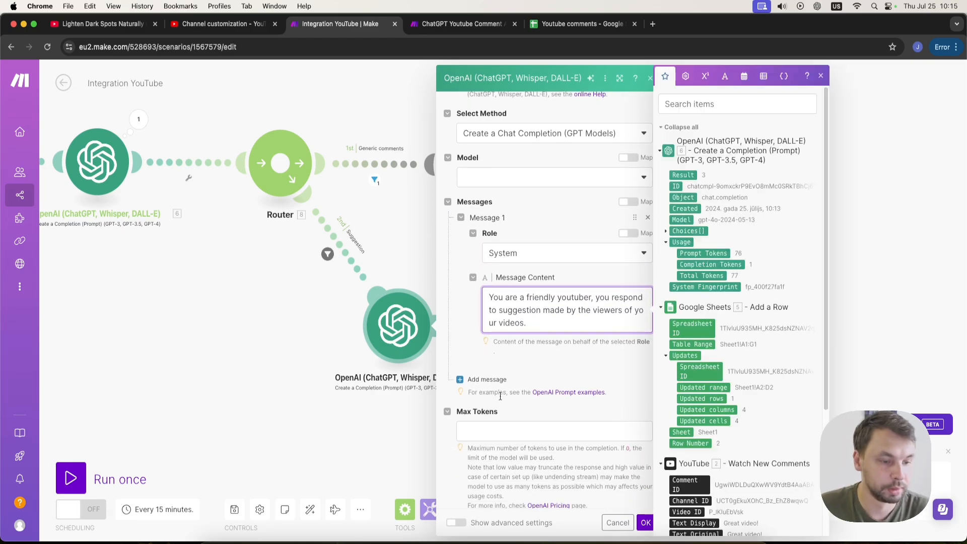
click(481, 438)
click(509, 411)
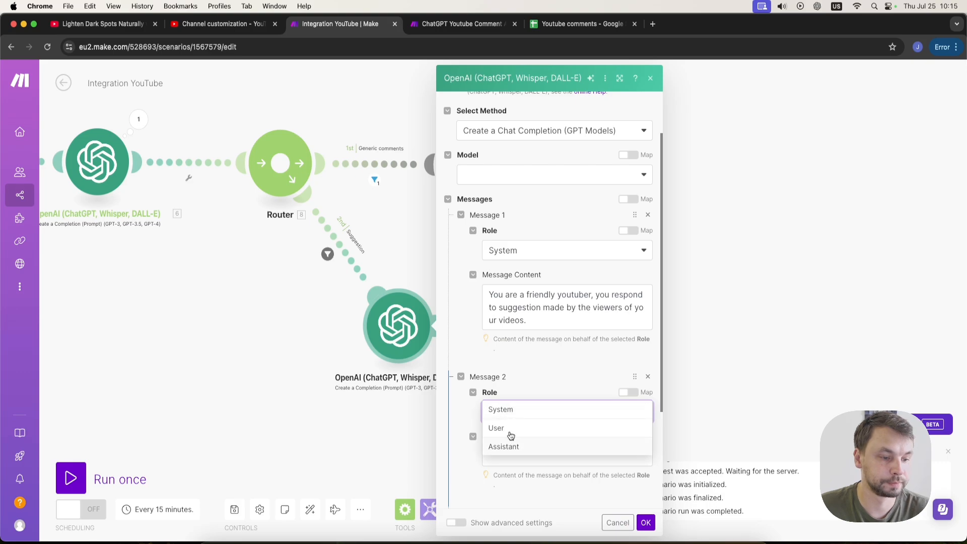
click(512, 429)
click(512, 452)
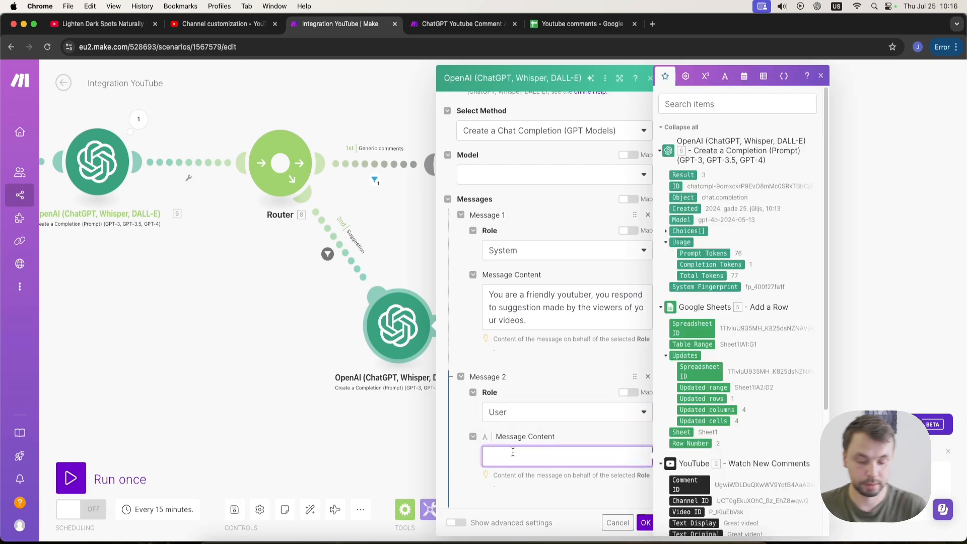
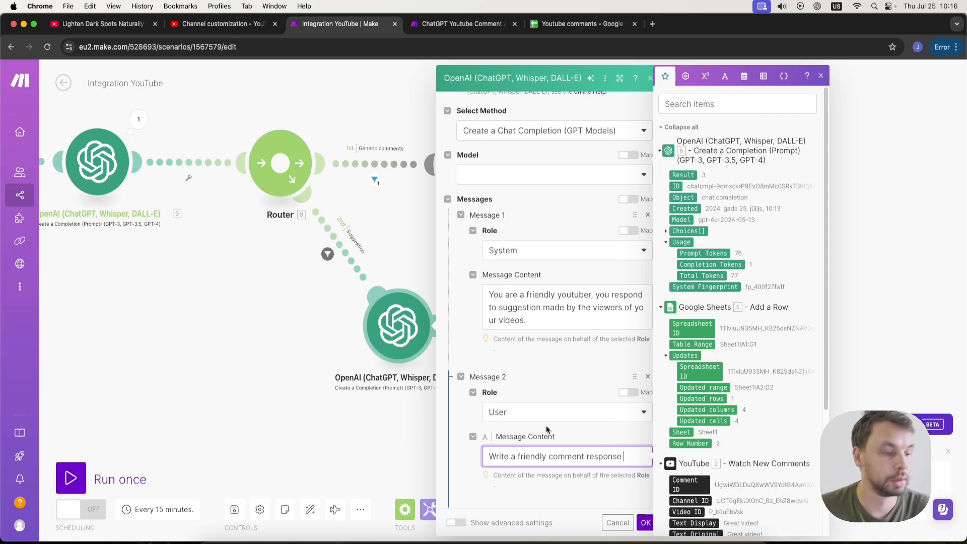
Complete the User message content with the comment's Text Display field followed by "You should ask question to the viewer as well.".
scroll(743, 392, down, 2)
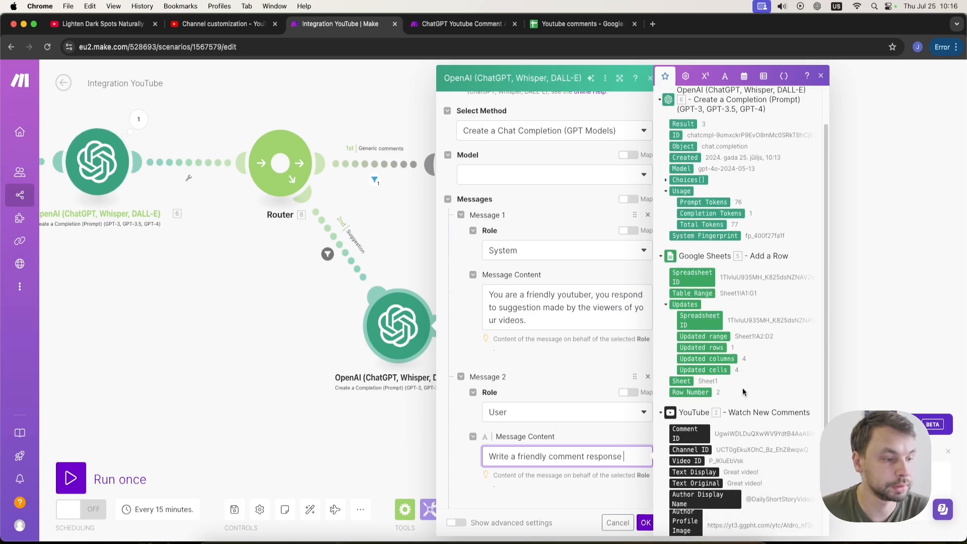
scroll(741, 372, up, 3)
scroll(710, 383, down, 5)
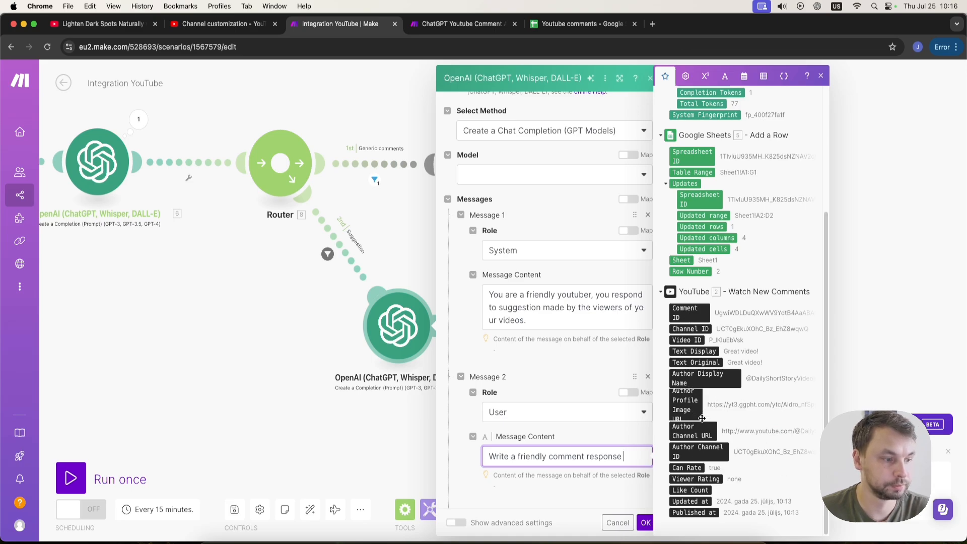
click(700, 351)
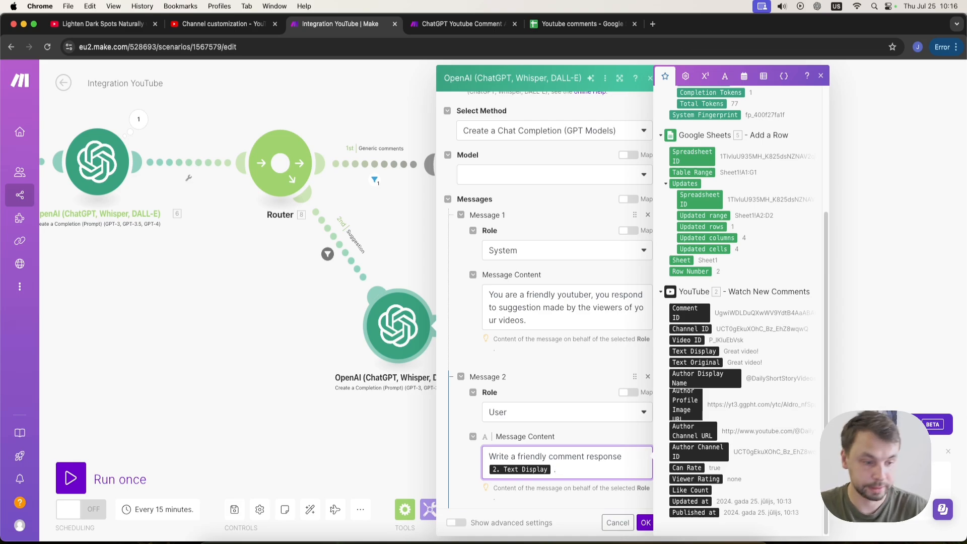
text(You should ask question to the viewer as well.)
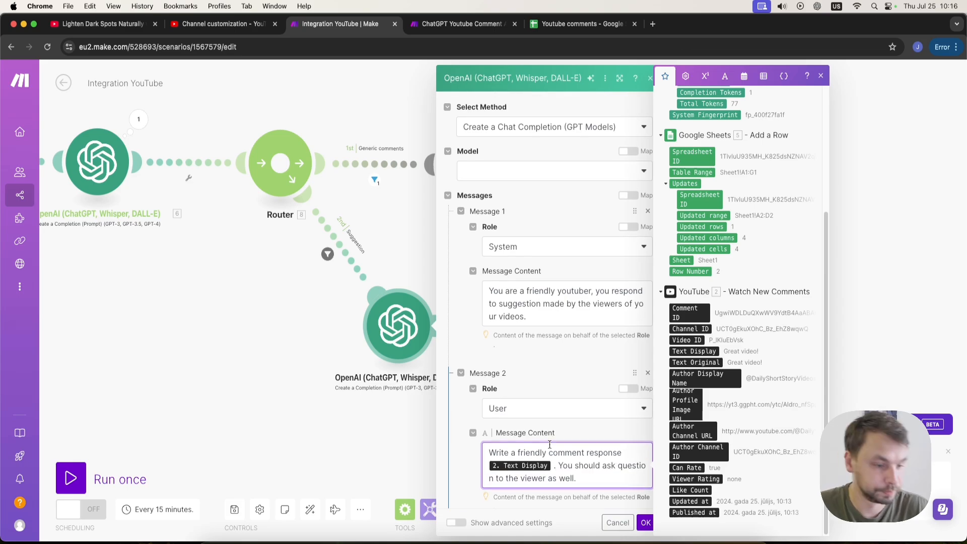
scroll(551, 444, down, 4)
click(487, 369)
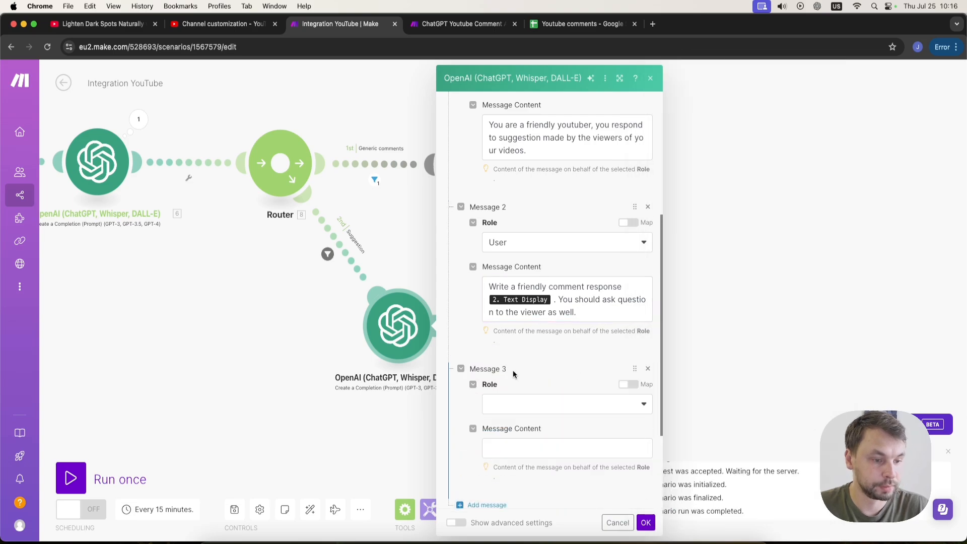
click(648, 368)
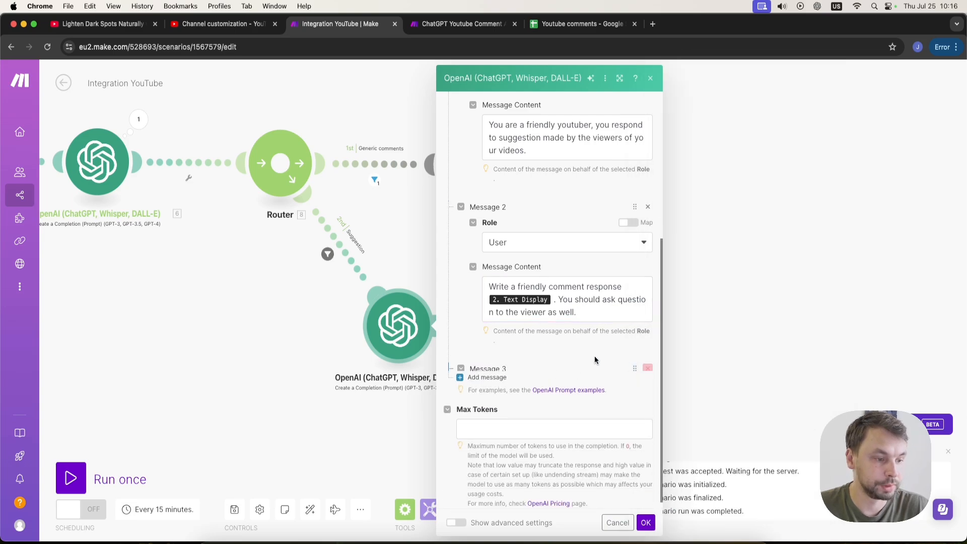
Set Max Tokens to 0 and the model to gpt-4o, then save the OpenAI module.
click(647, 523)
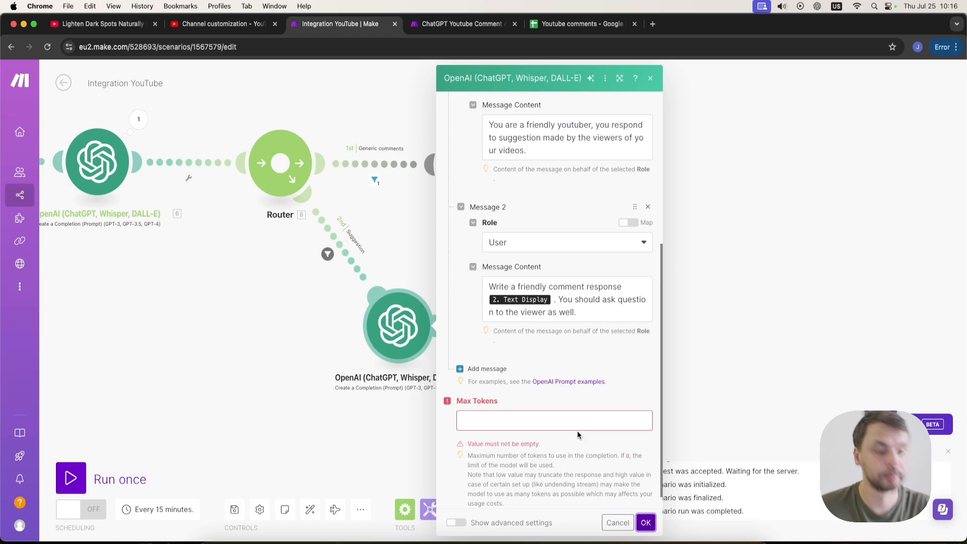
click(555, 421)
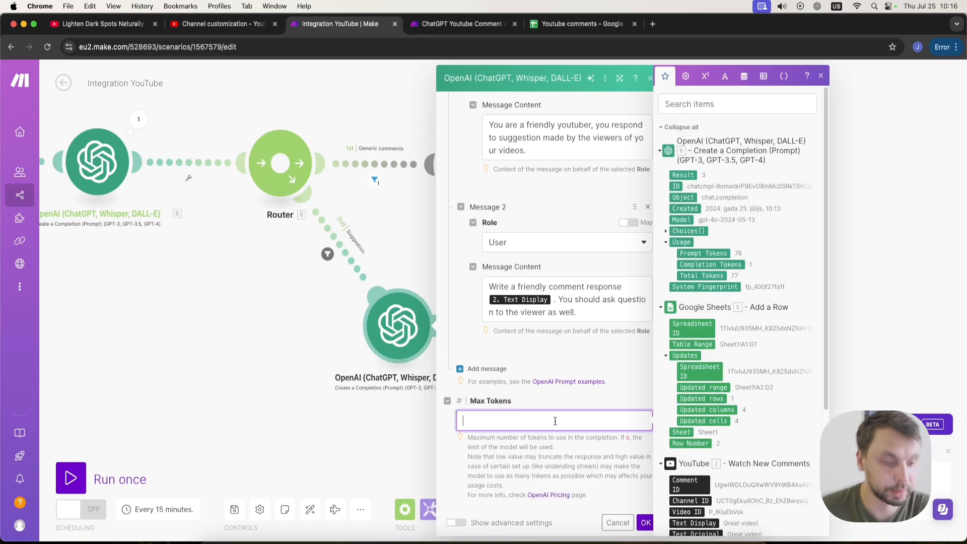
click(647, 523)
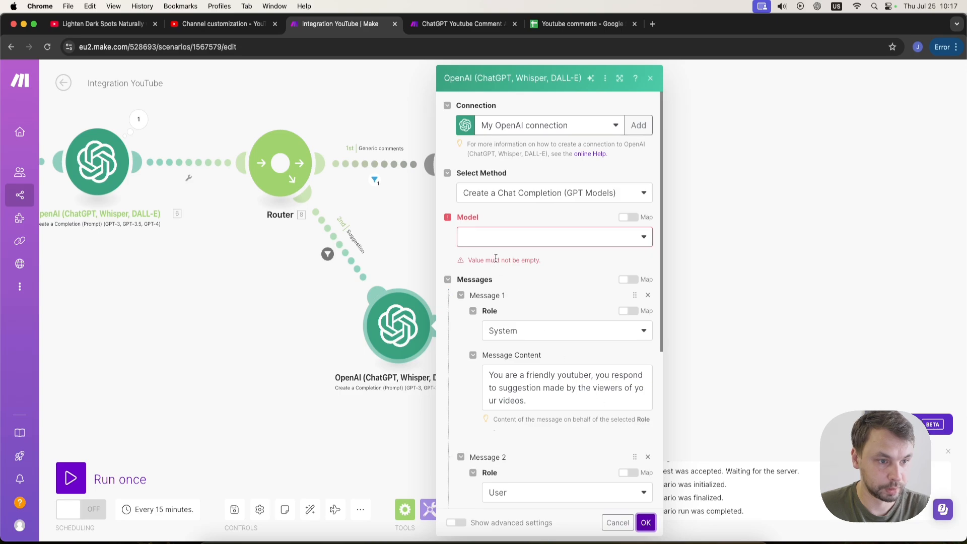
click(505, 237)
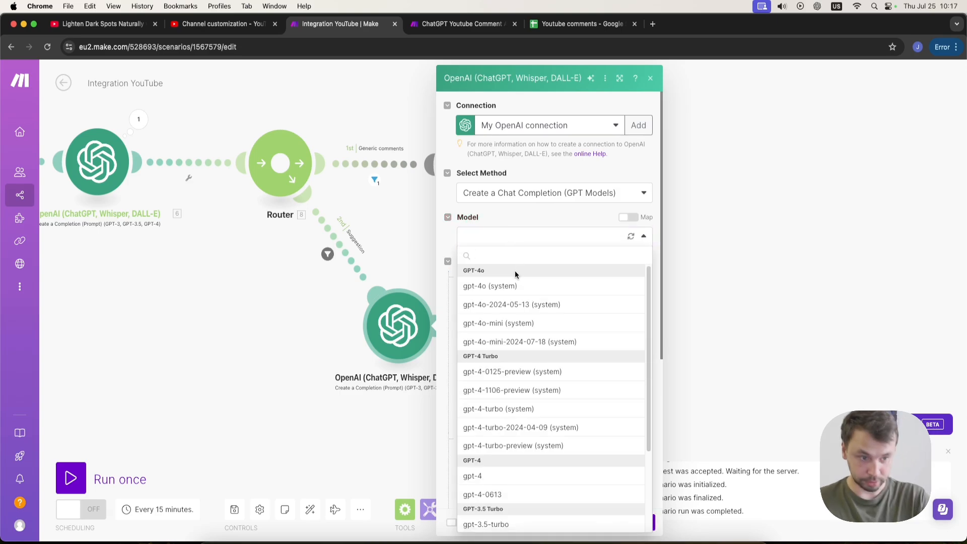
click(503, 288)
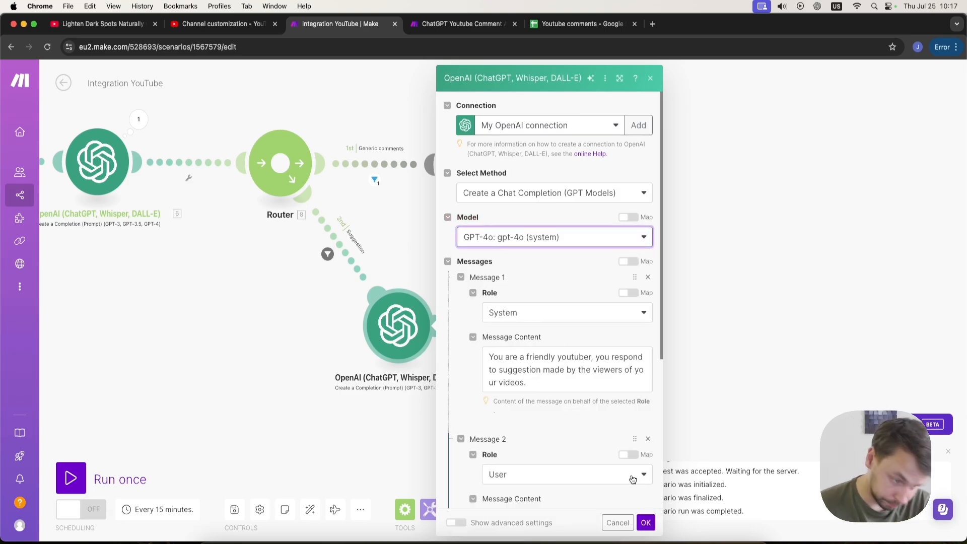
click(645, 522)
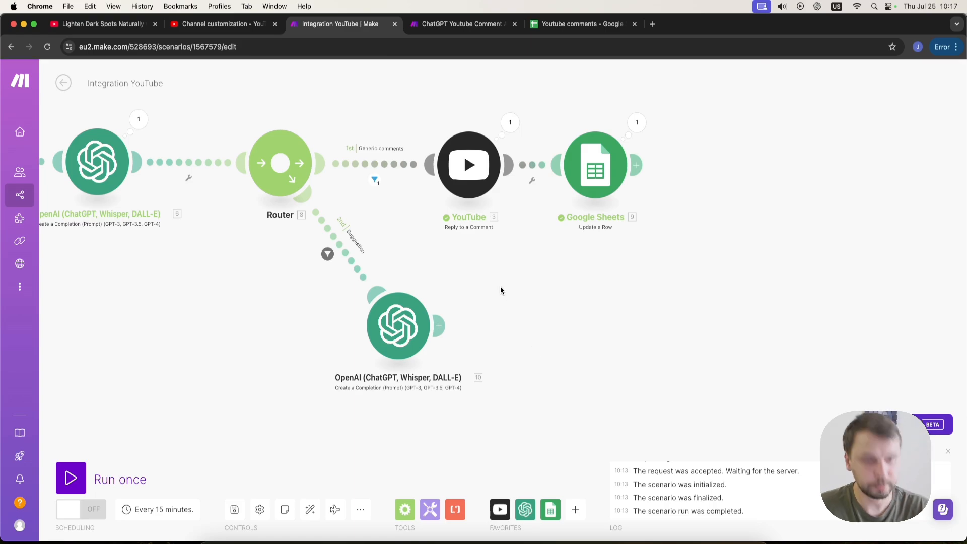
Clone the YouTube Reply to a Comment module and attach the copy after the new OpenAI module.
right_click(469, 163)
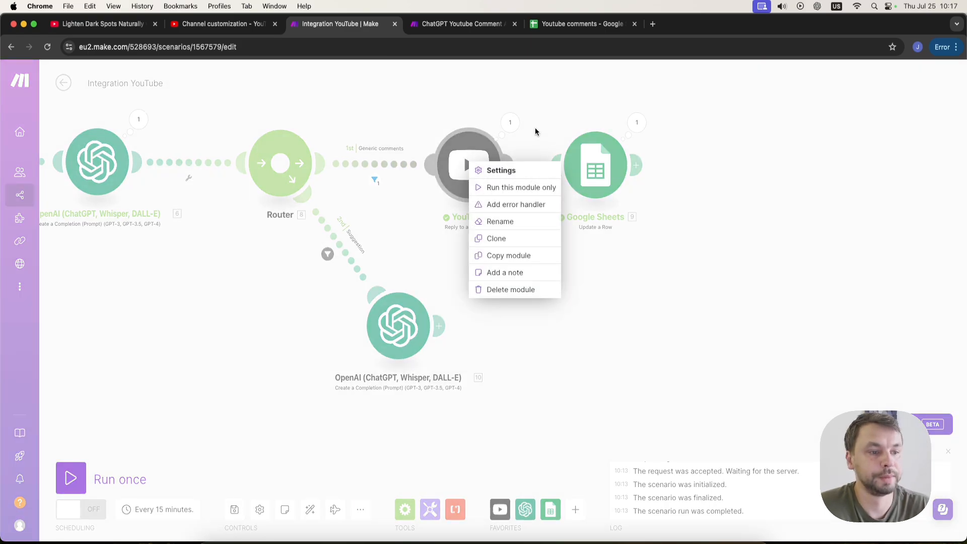
click(522, 240)
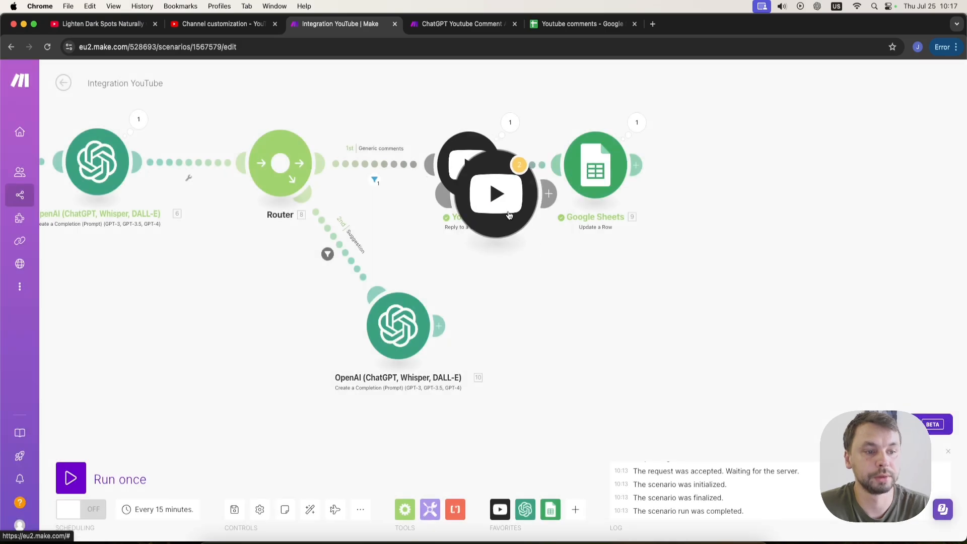
click(553, 342)
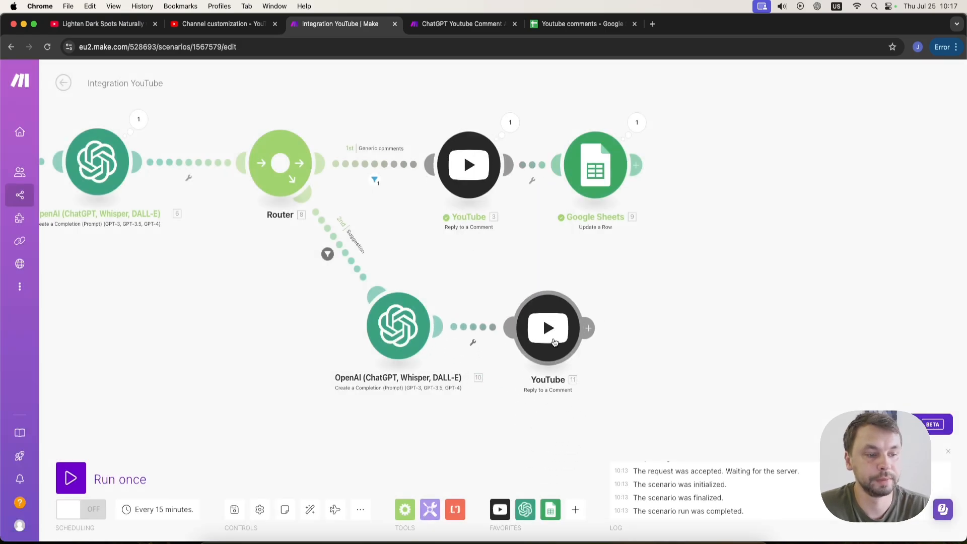
Replace the cloned YouTube reply's content with the Result from OpenAI module 10 and save.
click(554, 342)
click(681, 403)
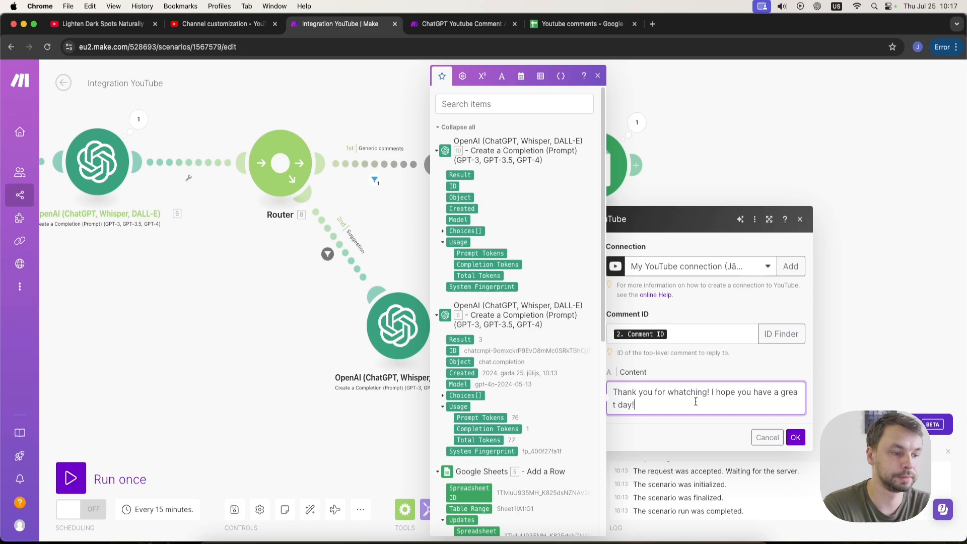
key(super+a)
key(BackSpace)
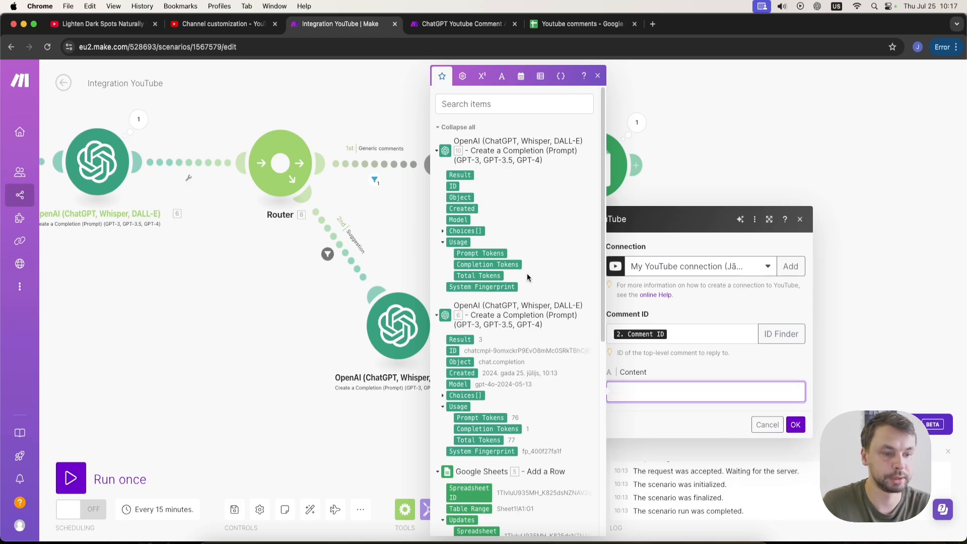
click(462, 175)
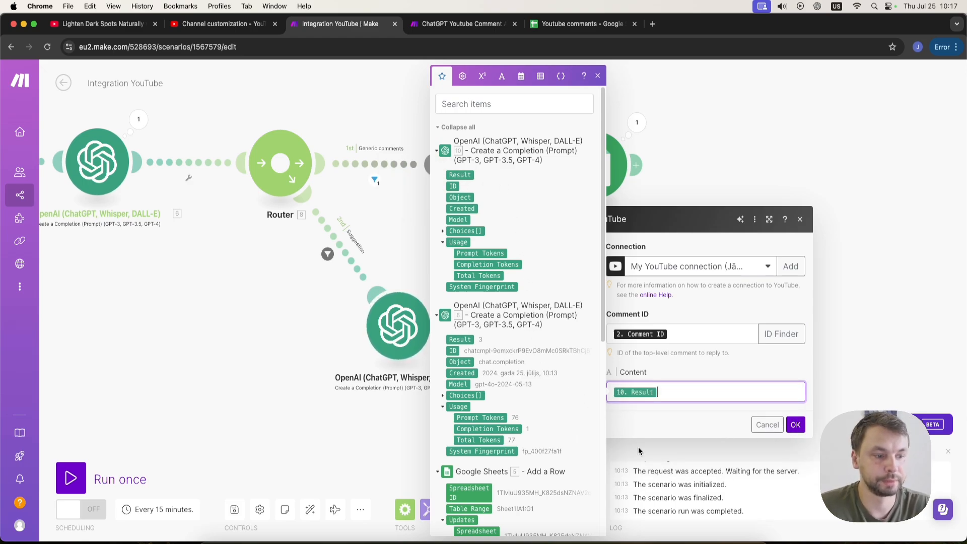
click(795, 425)
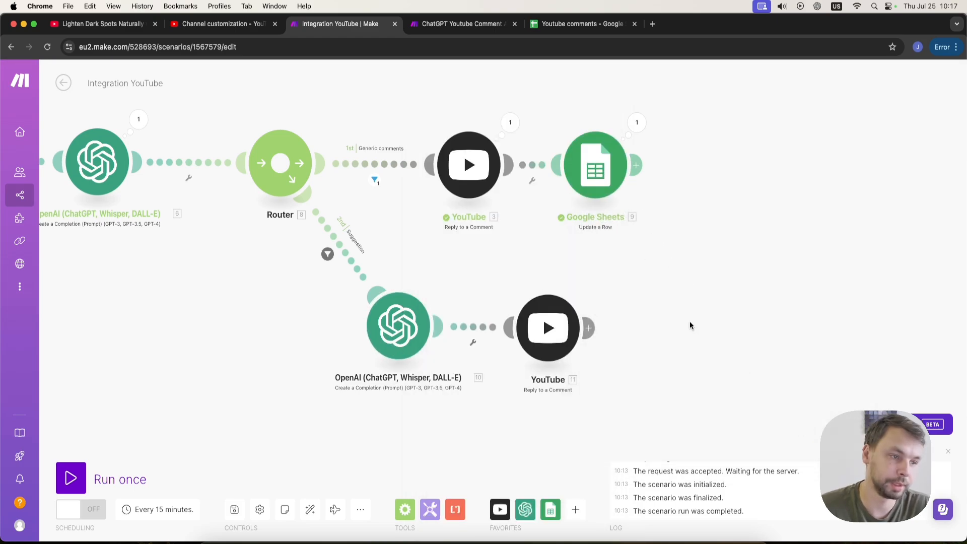
Clone the Google Sheets Update a Row module and attach the copy after the new YouTube reply module.
drag(691, 328, 537, 313)
right_click(437, 149)
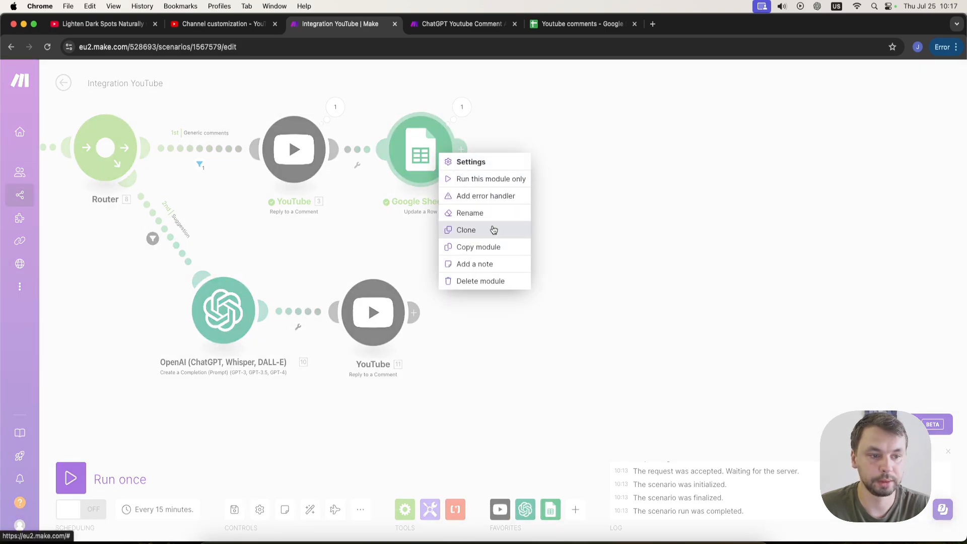
click(494, 249)
mouse_move(432, 170)
mouse_down()
mouse_move(468, 212)
mouse_move(440, 155)
mouse_up()
right_click(441, 155)
click(470, 233)
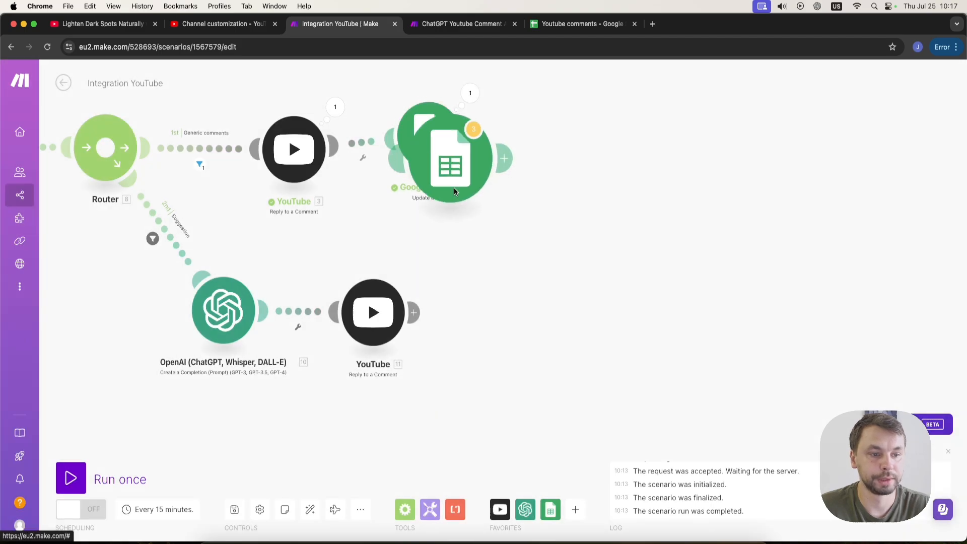
click(526, 319)
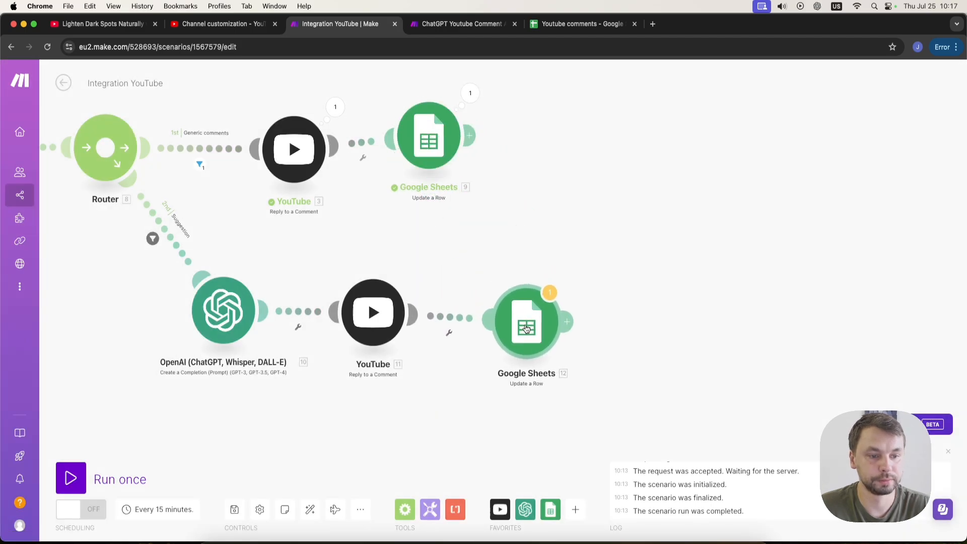
In the cloned Google Sheets module, set Comment type to Suggestion and map Response to OpenAI module 10's Result.
click(505, 352)
scroll(659, 361, down, 5)
scroll(659, 362, up, 2)
click(669, 348)
key(super+a)
text(S)
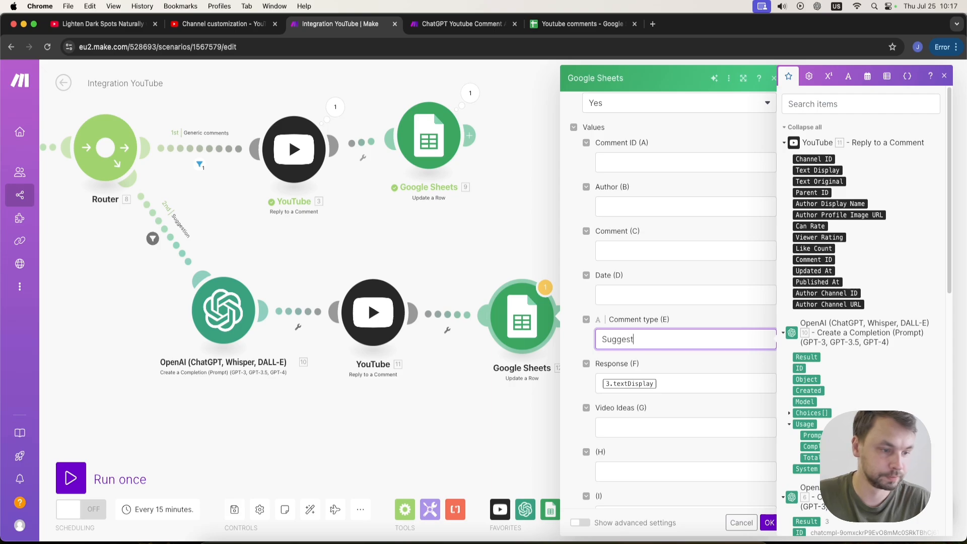
click(671, 390)
key(BackSpace)
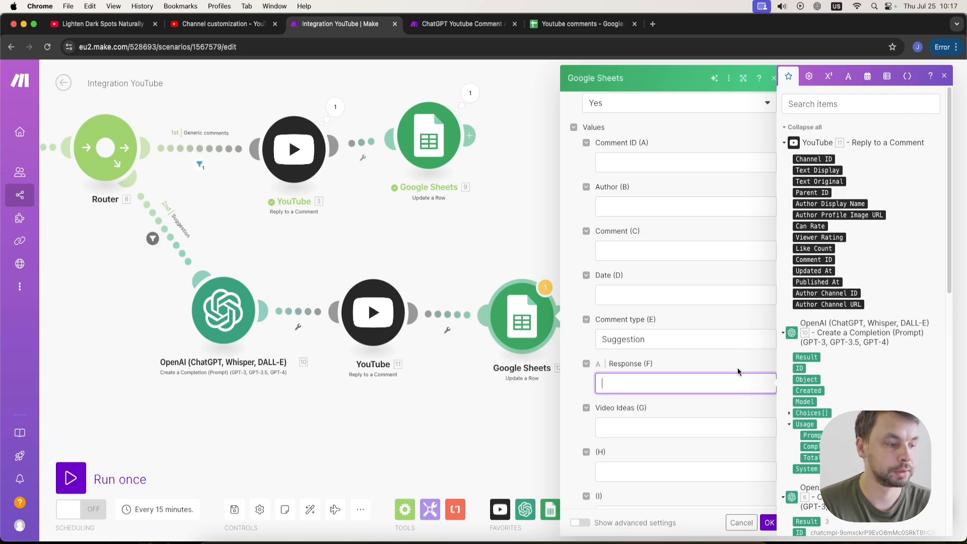
click(807, 357)
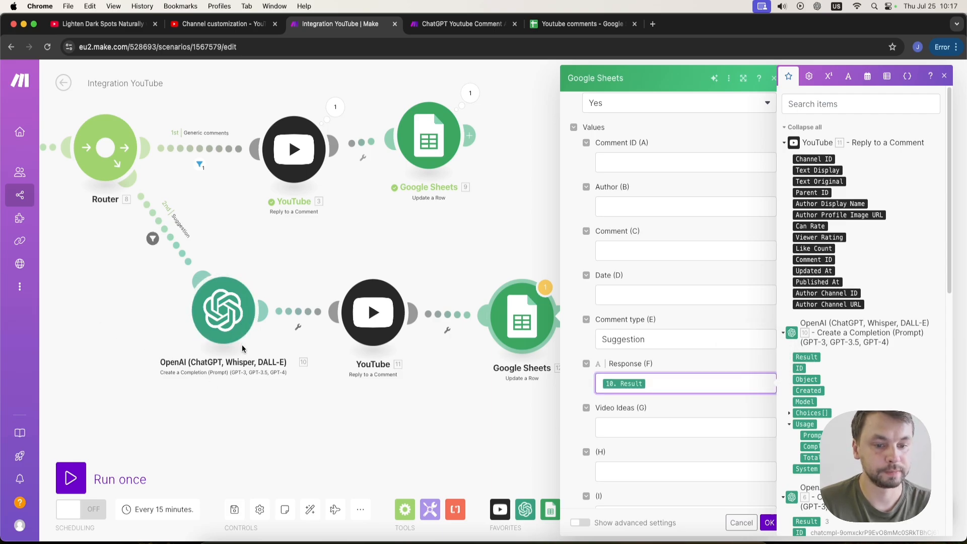
scroll(627, 426, down, 1)
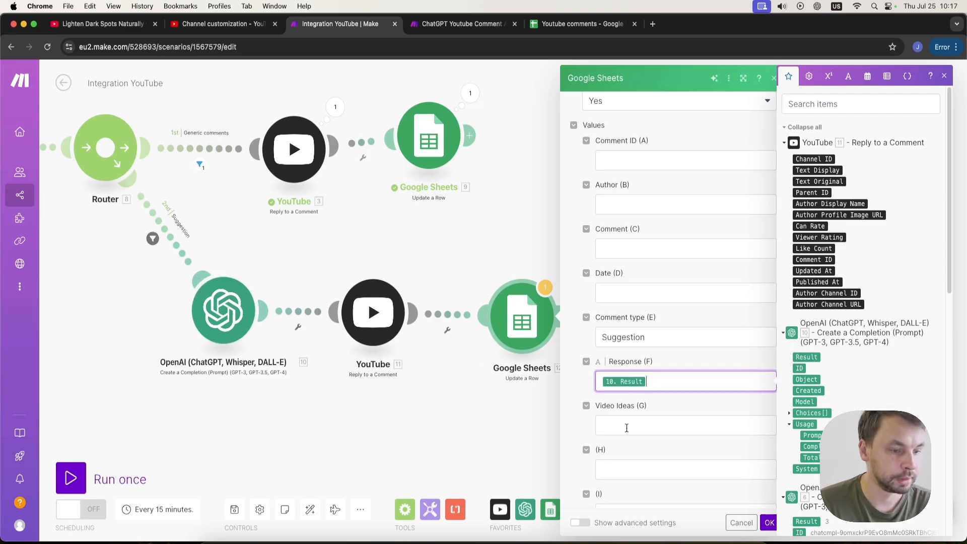
click(507, 409)
Insert an OpenAI Create a Completion module between the new YouTube reply and Google Sheets modules.
drag(532, 321, 688, 322)
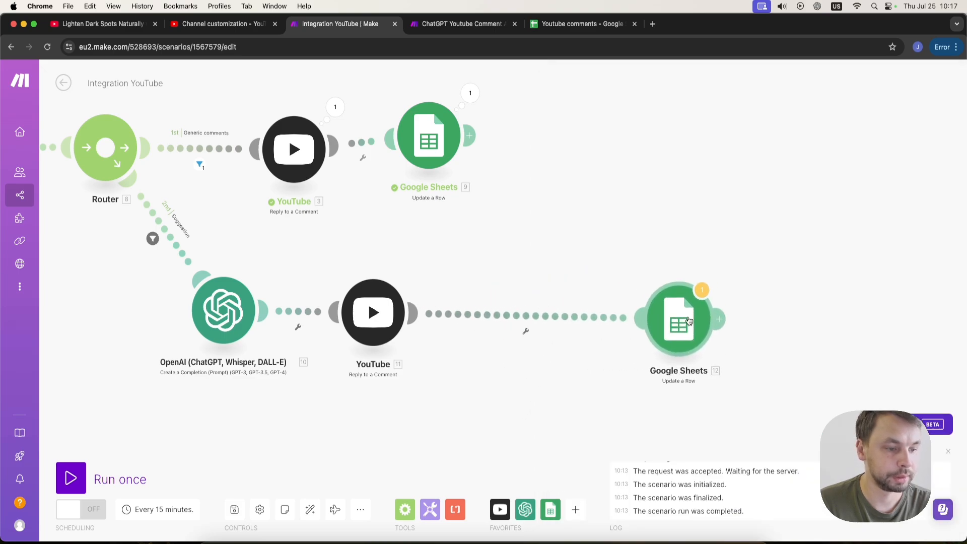
click(526, 510)
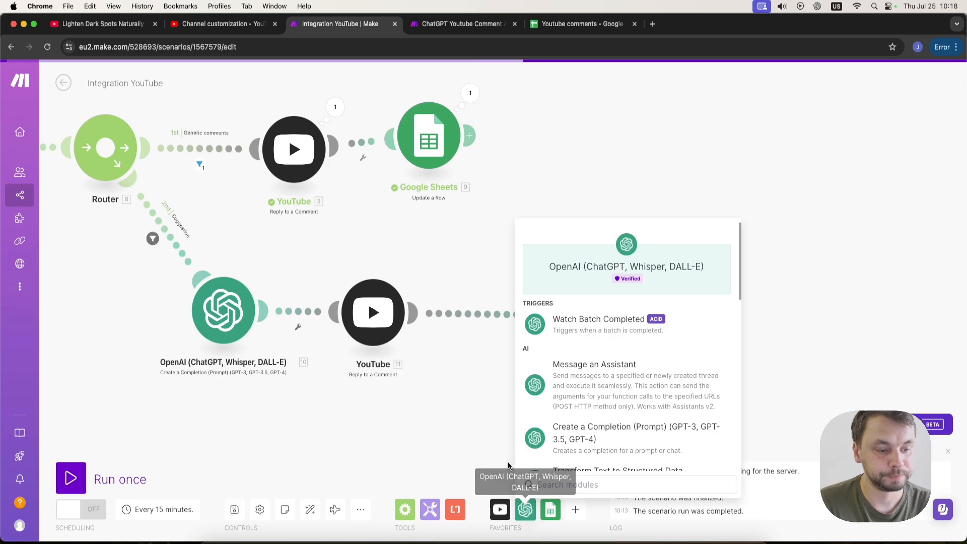
scroll(635, 407, down, 1)
click(634, 407)
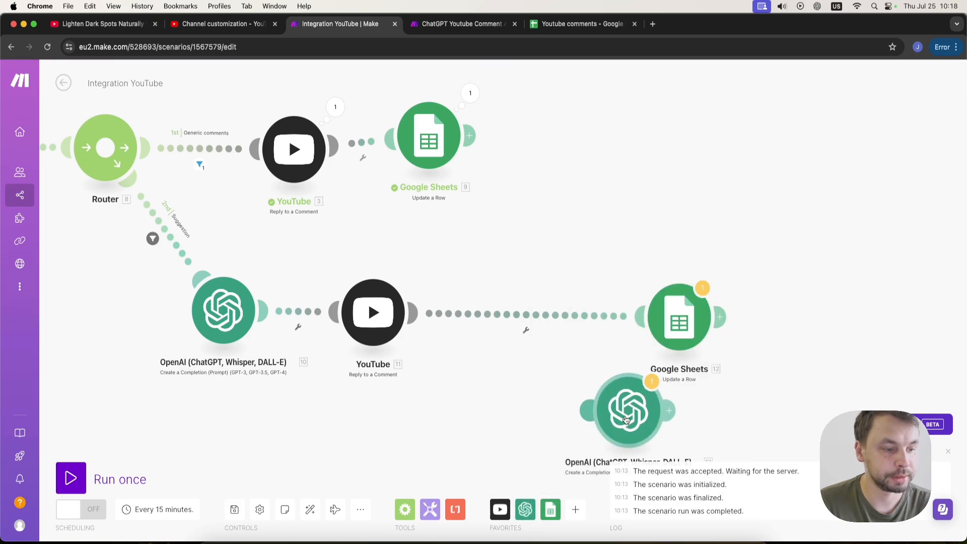
drag(625, 406, 509, 315)
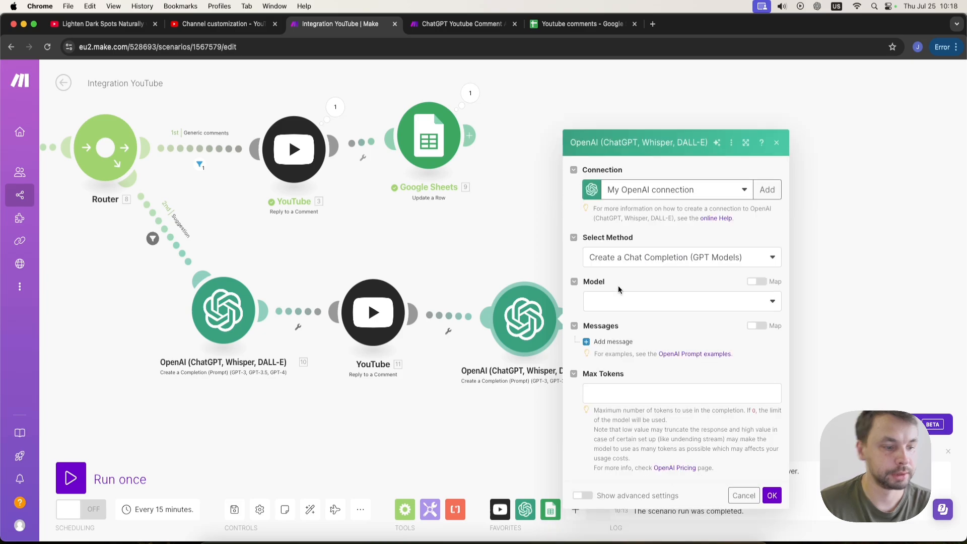
Set its model to gpt-4o and add a System message: "You are a data analyst and you generate ideas for upcoming videos using viewers suggestion comment.".
click(632, 301)
click(629, 352)
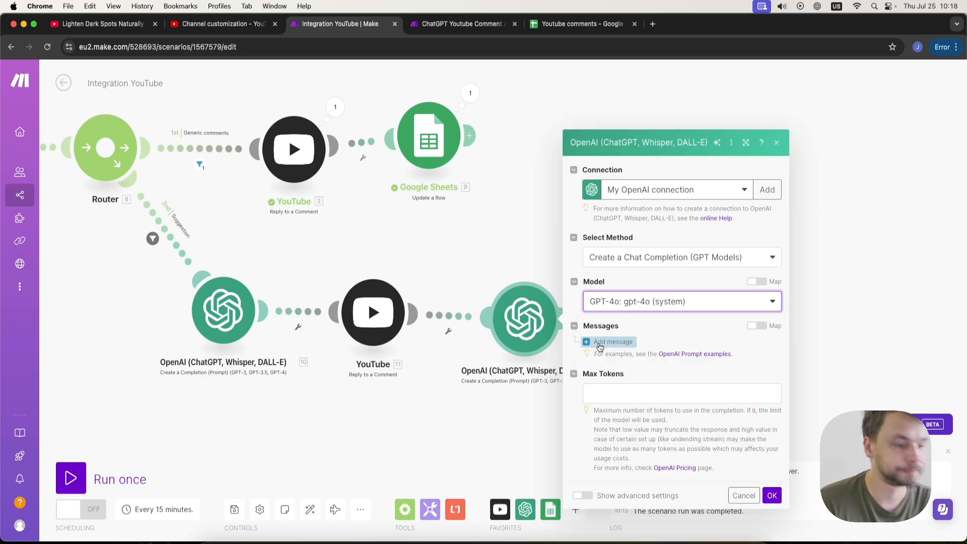
click(629, 347)
click(641, 316)
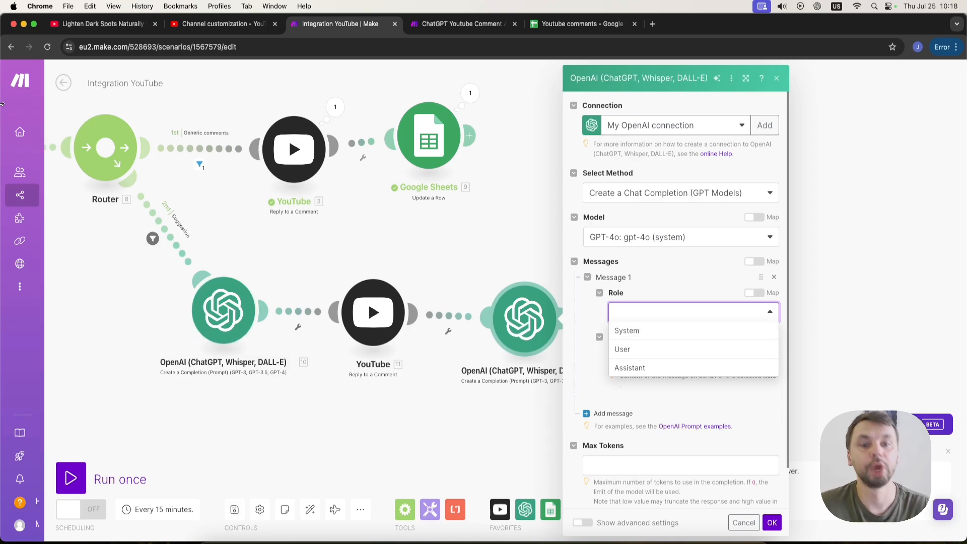
click(647, 331)
click(647, 354)
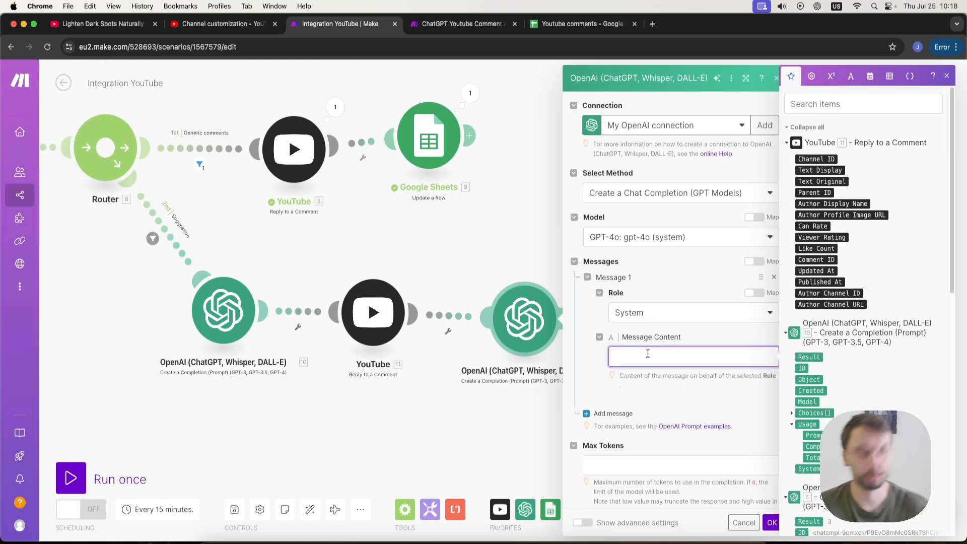
key(super+v)
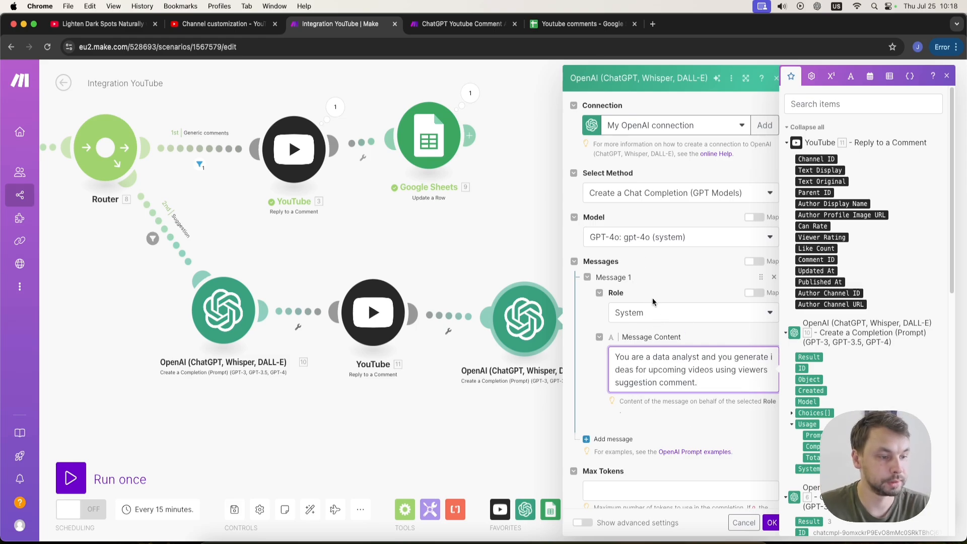
Add a second message to this OpenAI module with the User role.
click(605, 438)
scroll(652, 353, down, 5)
click(648, 294)
click(637, 330)
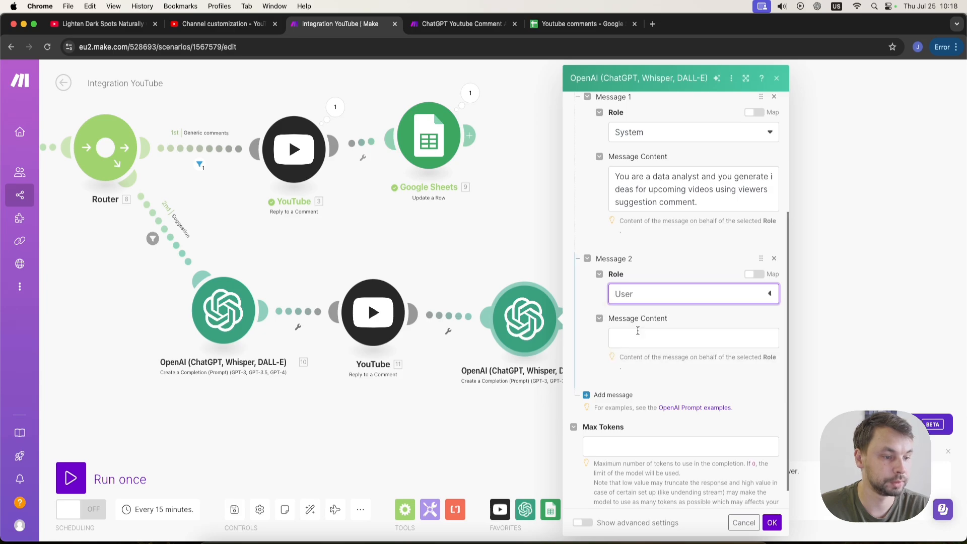
Set Message 2's content to "Anlyze the following comment", the mapped Text Display from module 2, and "and generate video ideas.".
click(648, 337)
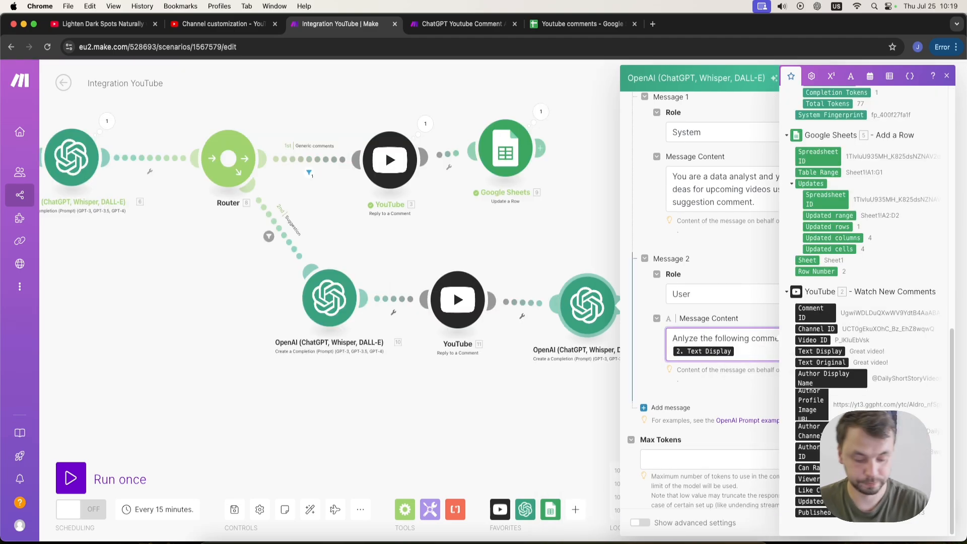
text(and genera)
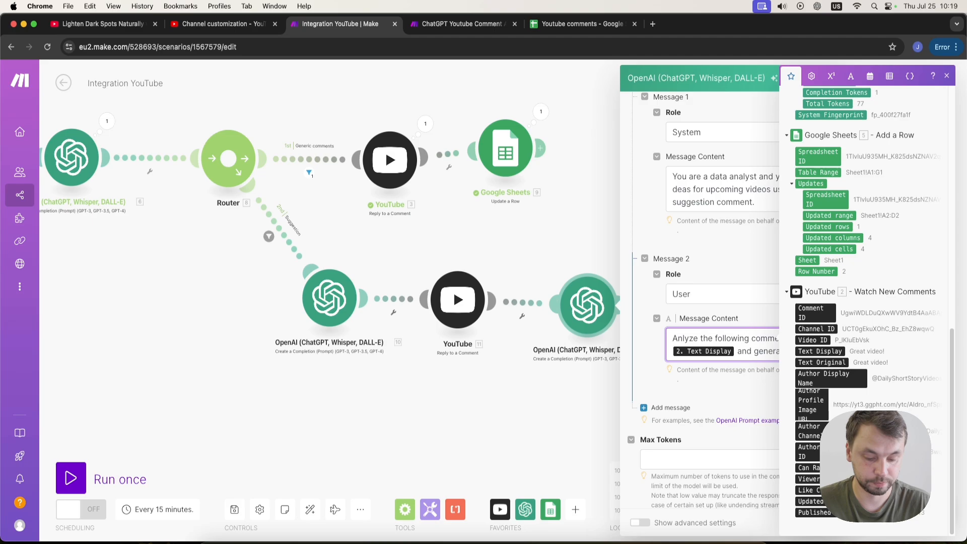
text(te video ideas.)
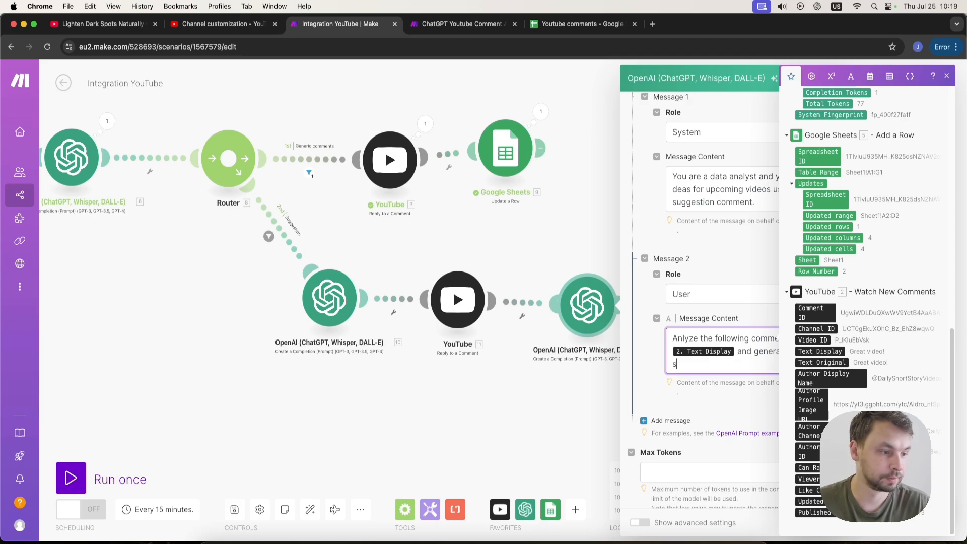
click(693, 442)
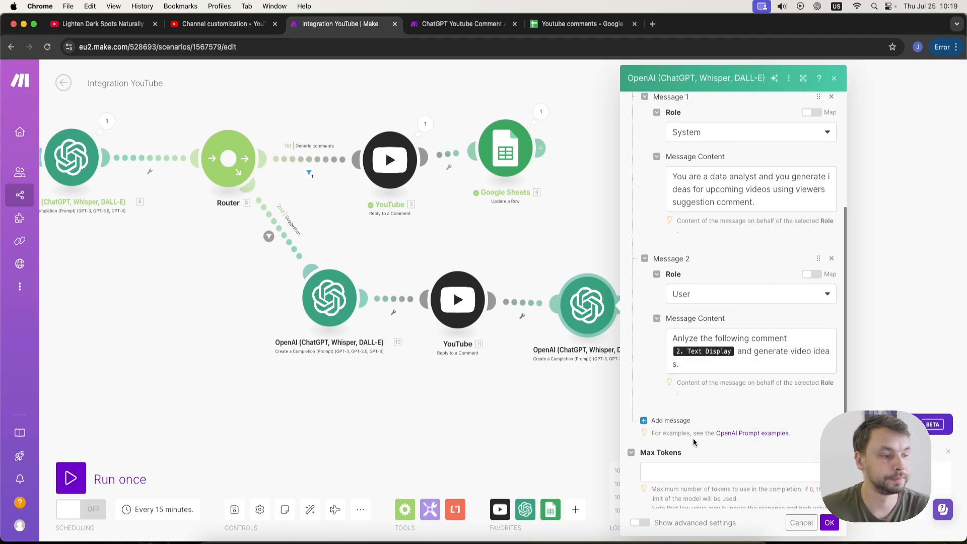
Set Max Tokens to 0 and save the OpenAI module.
click(748, 469)
text(0)
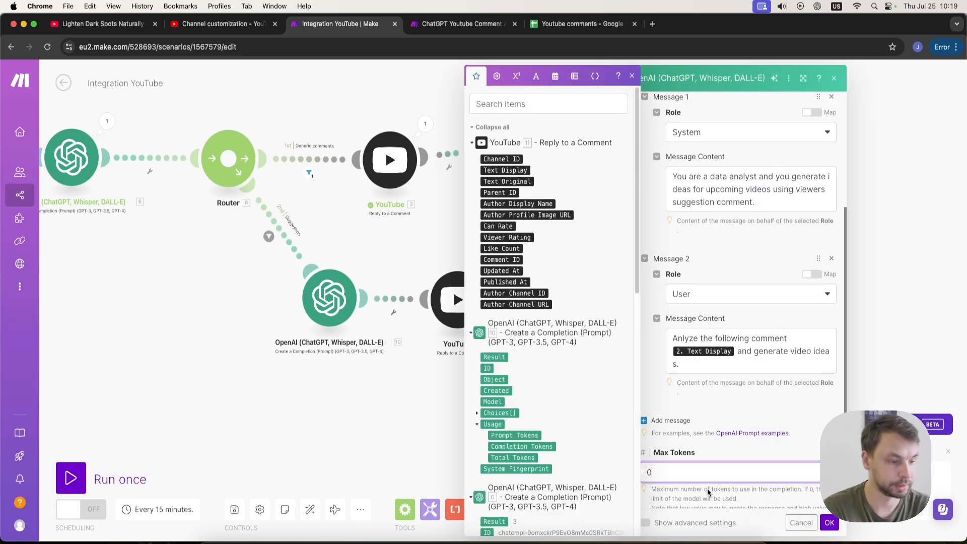
click(829, 522)
Replace the suggestion route's final Google Sheets module with a clone of the generic route's Update a Row module.
right_click(710, 300)
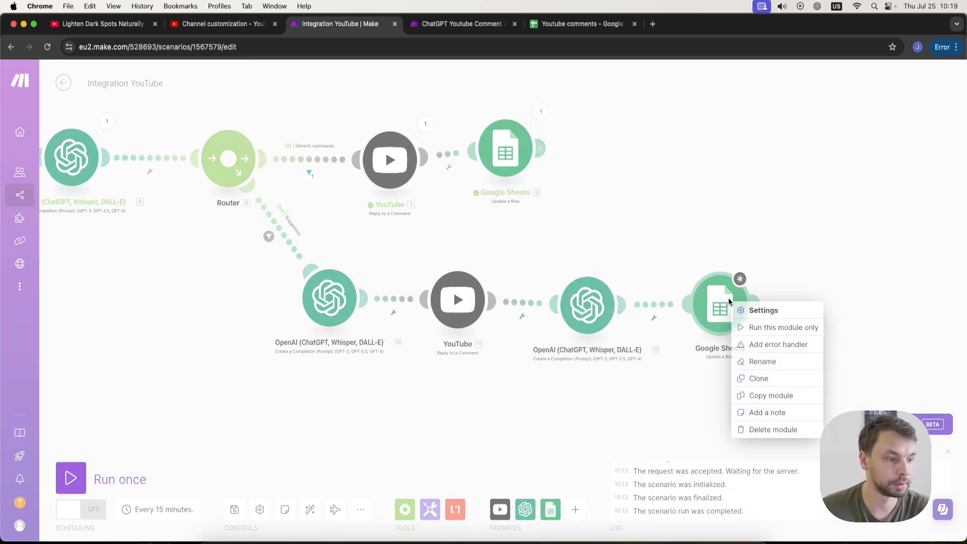
click(728, 430)
right_click(531, 152)
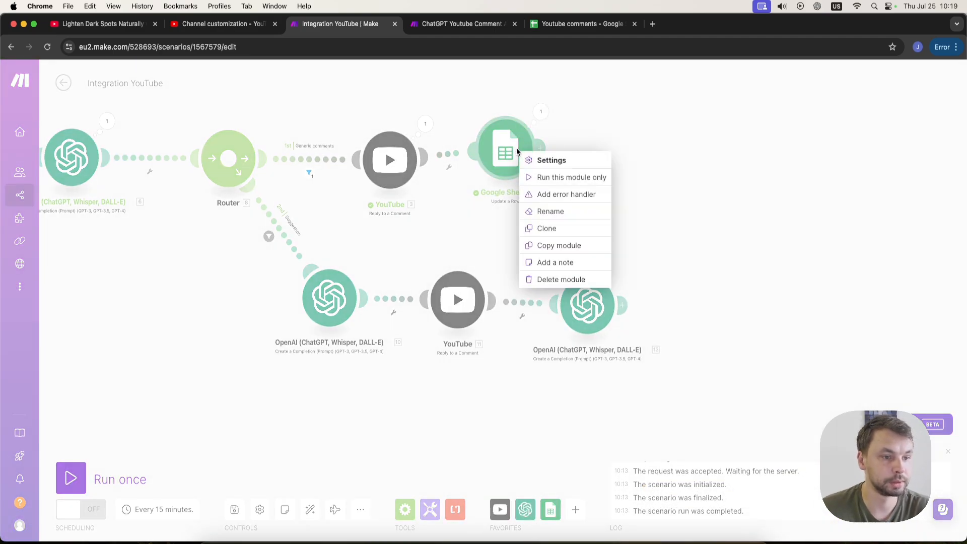
click(564, 229)
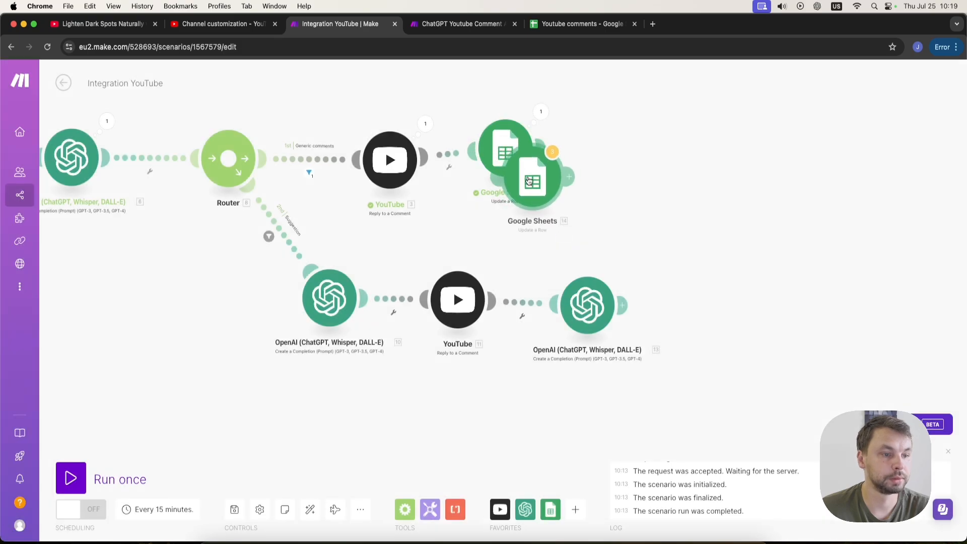
click(707, 308)
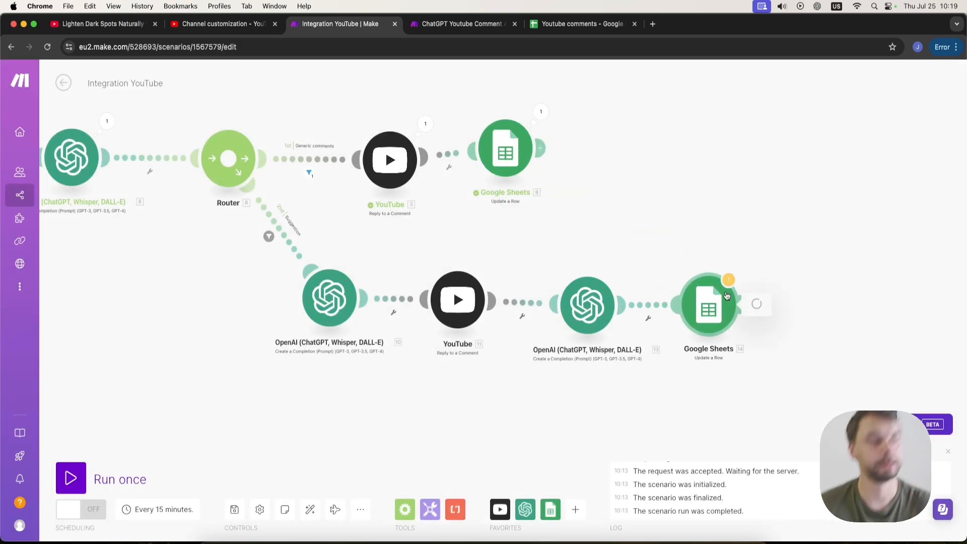
In the cloned Google Sheets module, set Comment type to Suggestion.
scroll(824, 403, down, 3)
scroll(824, 406, down, 6)
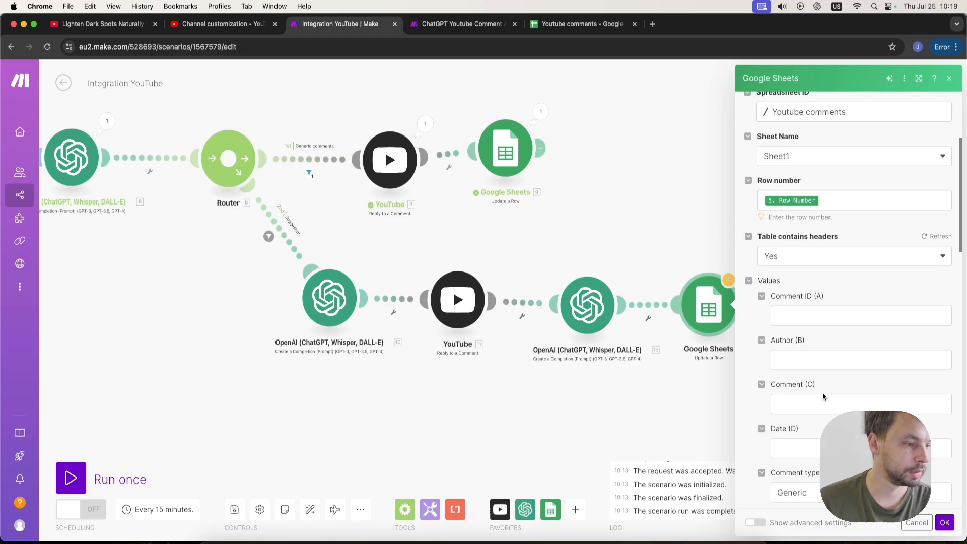
double_click(825, 272)
text(Suggestion)
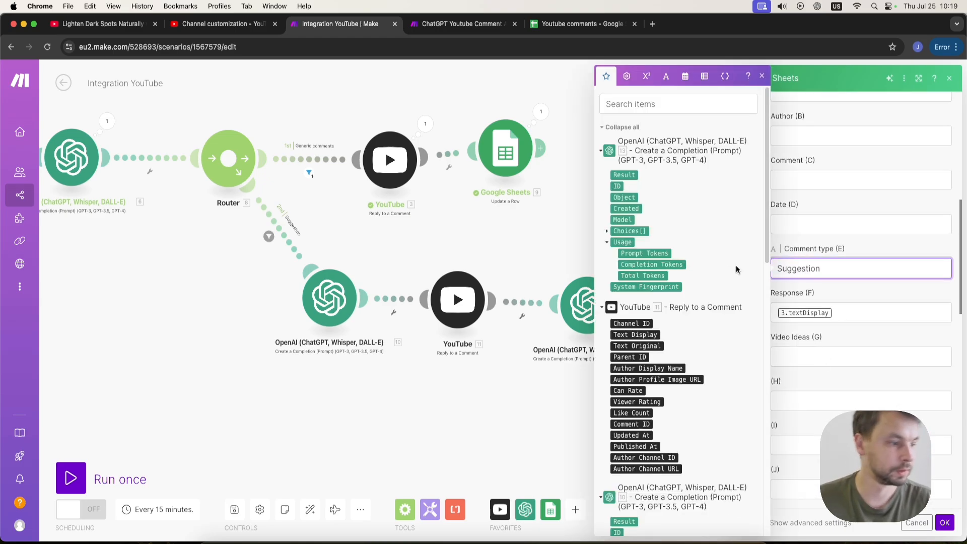
Replace the Response mapping with the Result of OpenAI module 10.
click(847, 301)
click(854, 312)
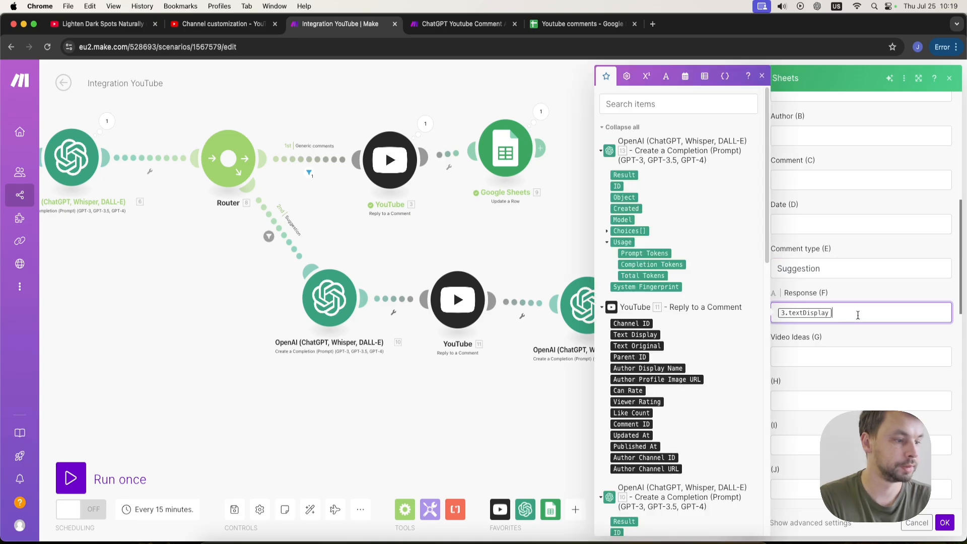
key(BackSpace)
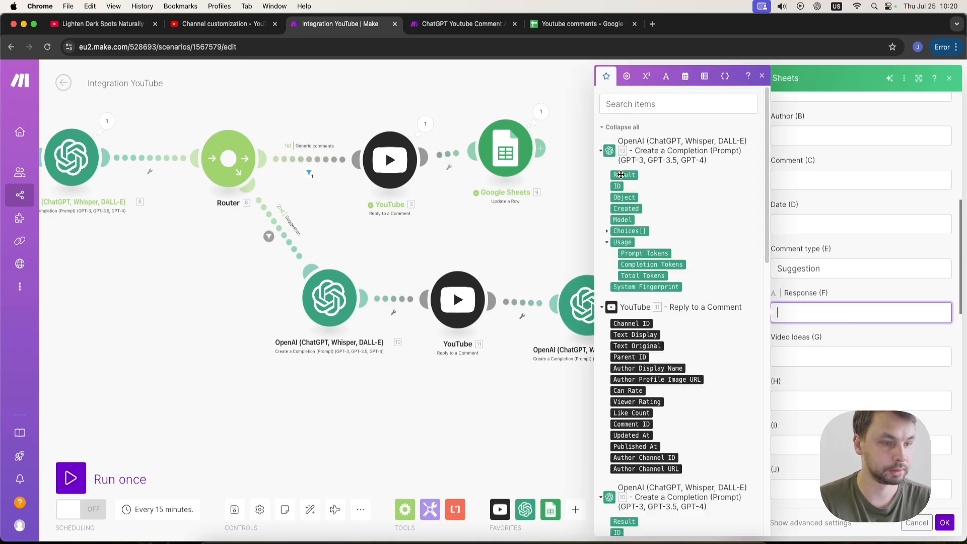
scroll(653, 434, down, 2)
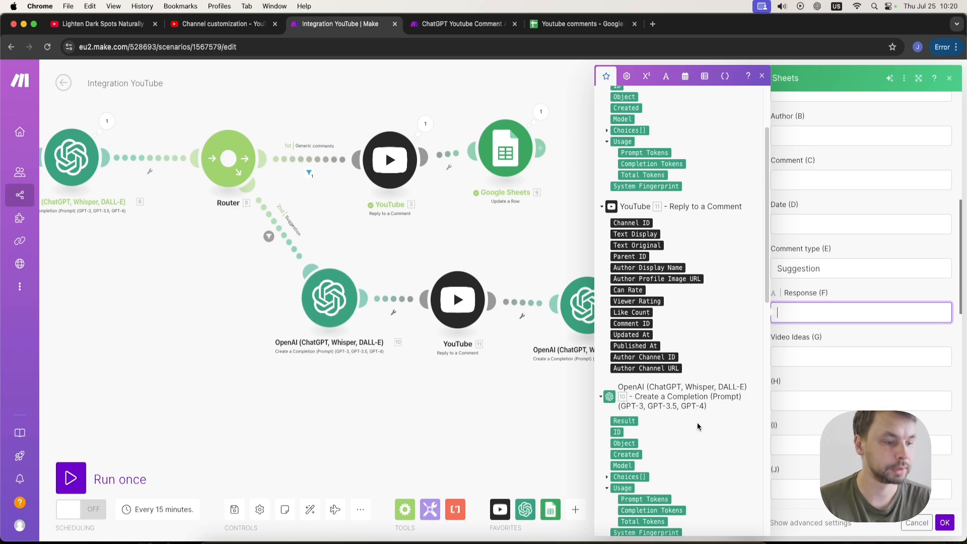
click(624, 420)
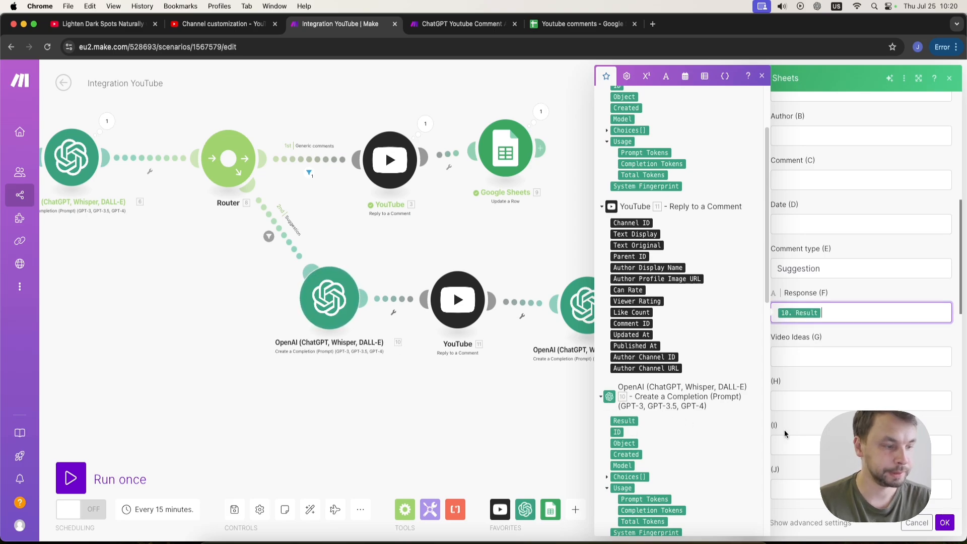
Map Video Ideas to the Result of OpenAI module 13 and save the module.
click(876, 354)
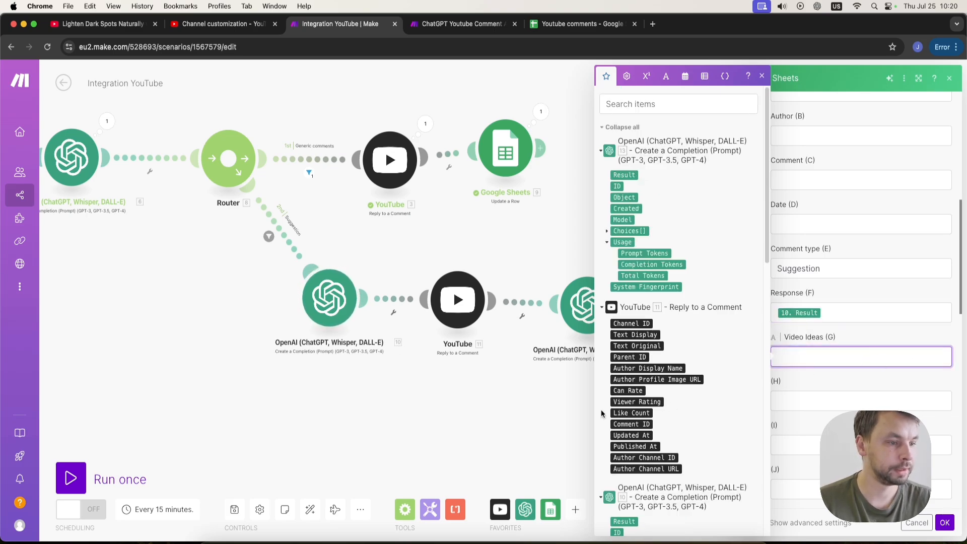
drag(540, 215, 396, 230)
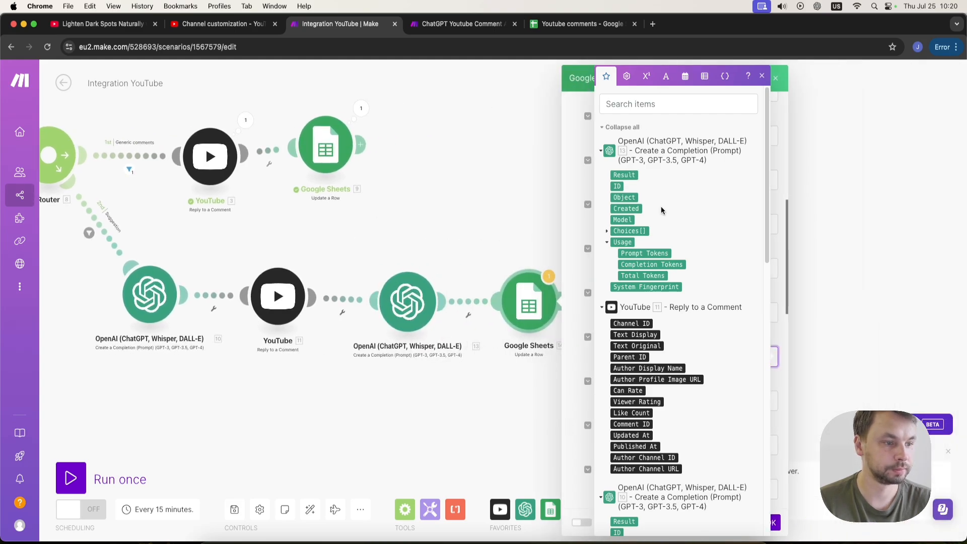
drag(527, 228, 345, 241)
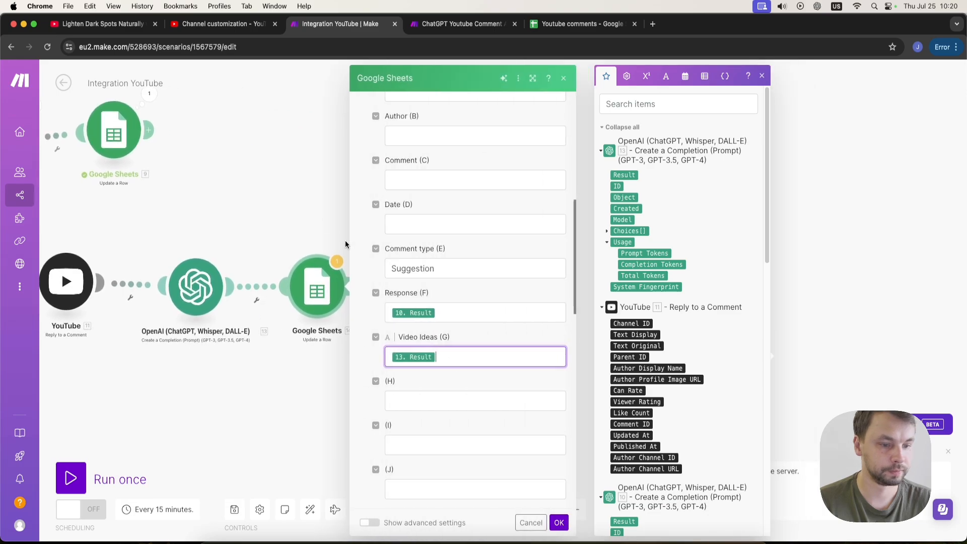
click(559, 523)
drag(574, 309, 673, 352)
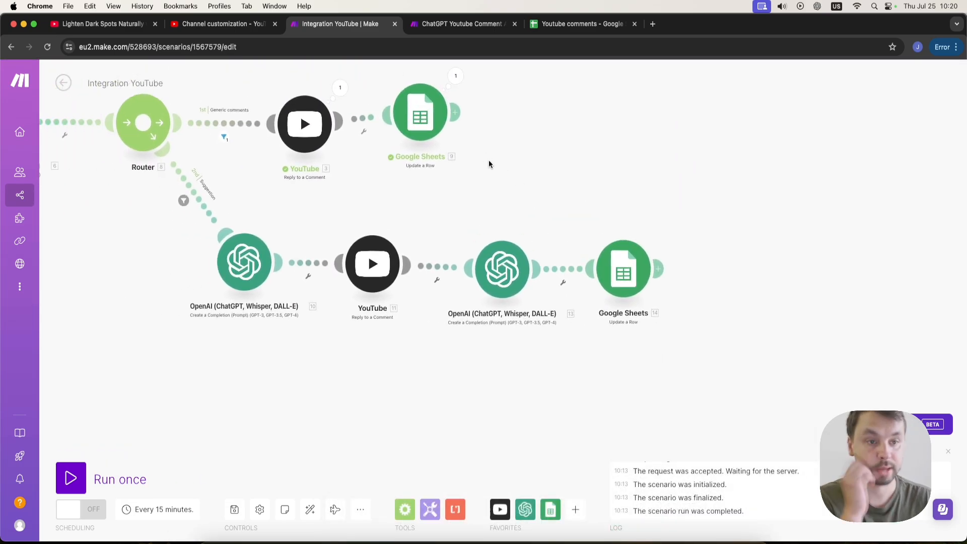
Post the comment "You should make the video longer." on the YouTube video.
click(130, 26)
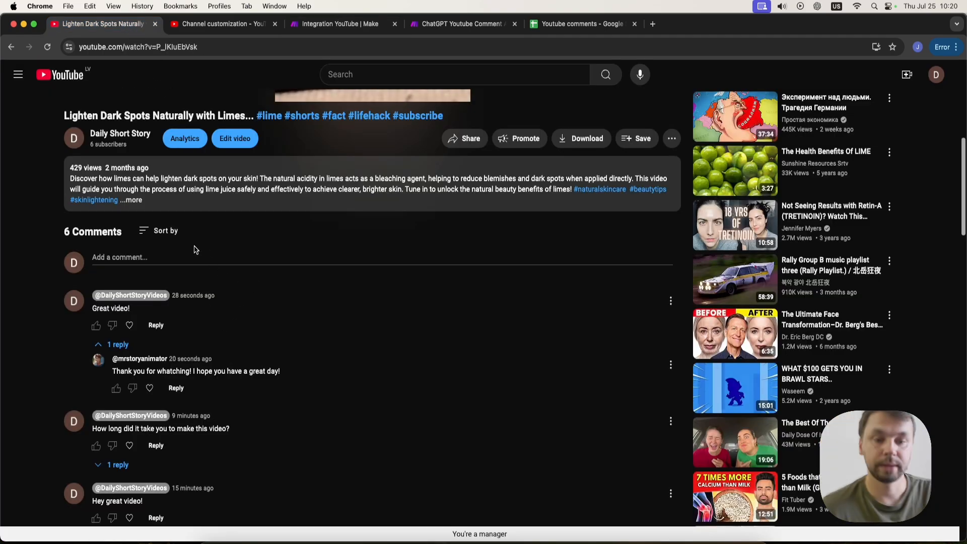
click(115, 345)
click(137, 256)
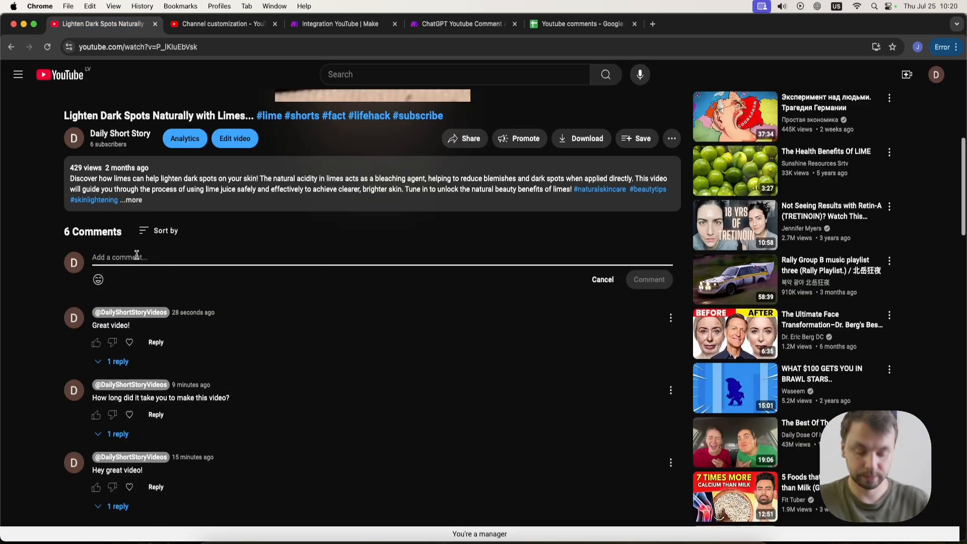
text(You should make the video longer.)
click(649, 279)
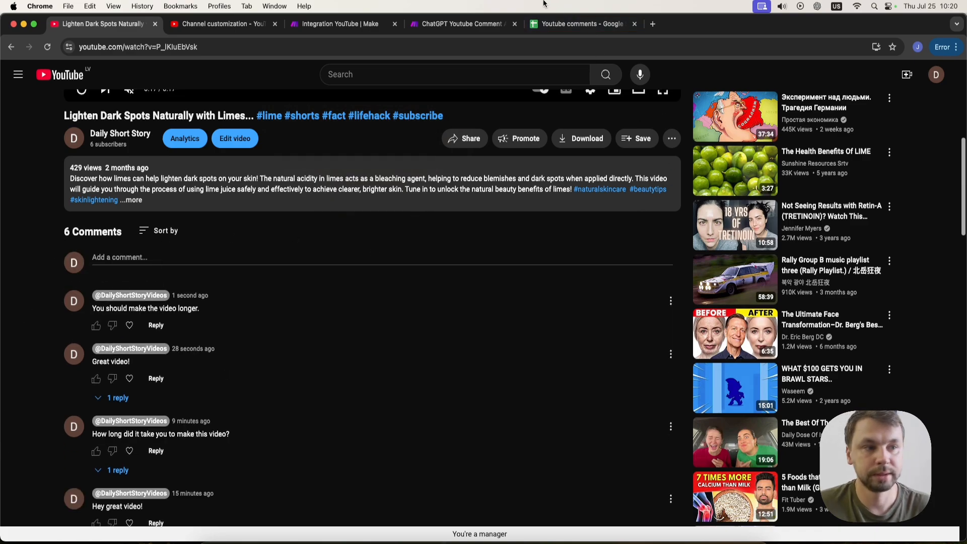
Run the Integration YouTube scenario once.
click(436, 25)
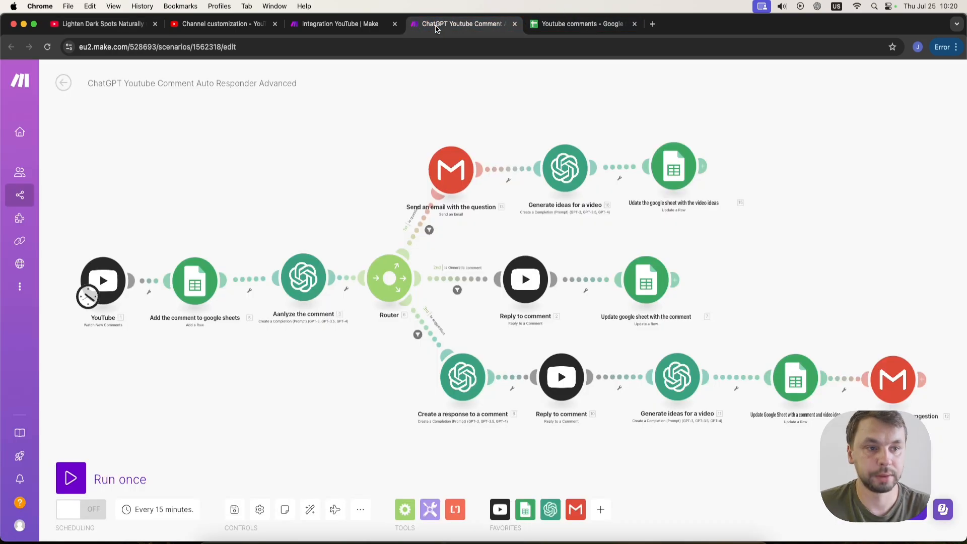
click(325, 25)
scroll(219, 313, down, 5)
click(70, 478)
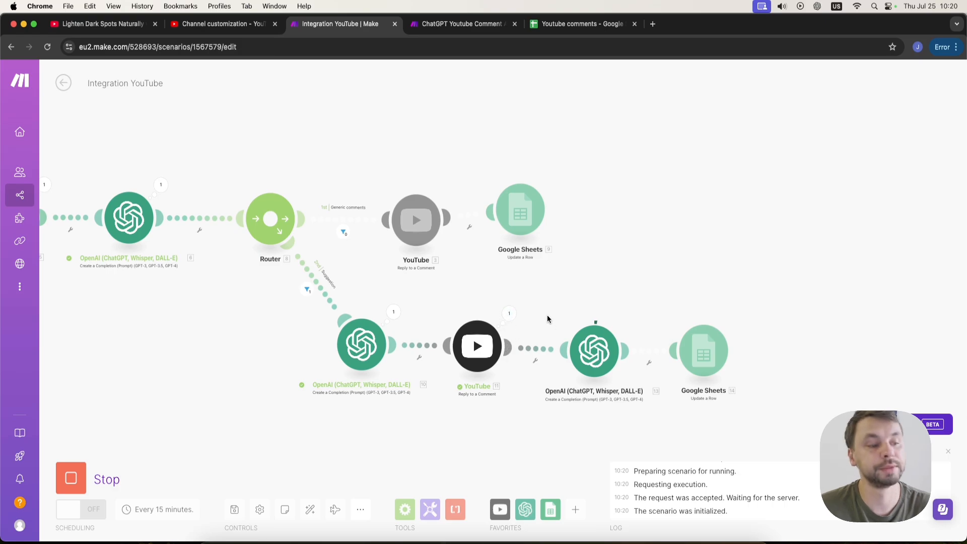
Reload the video page and read the automated reply under the new suggestion comment.
drag(548, 320, 436, 303)
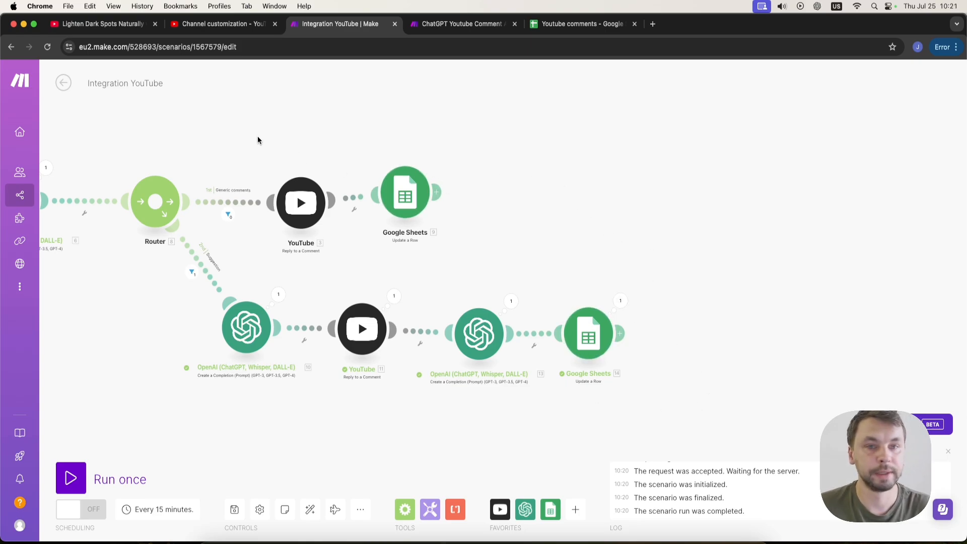
click(97, 27)
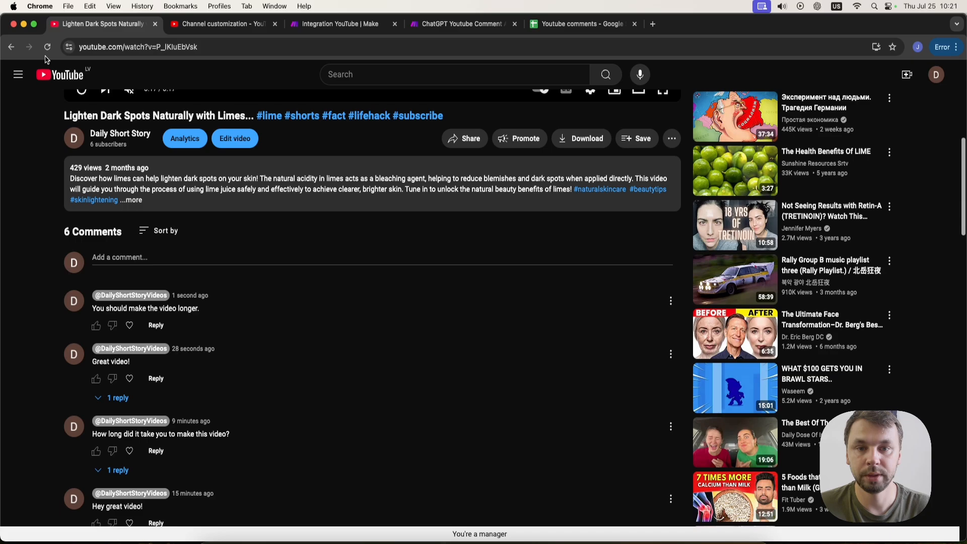
click(48, 47)
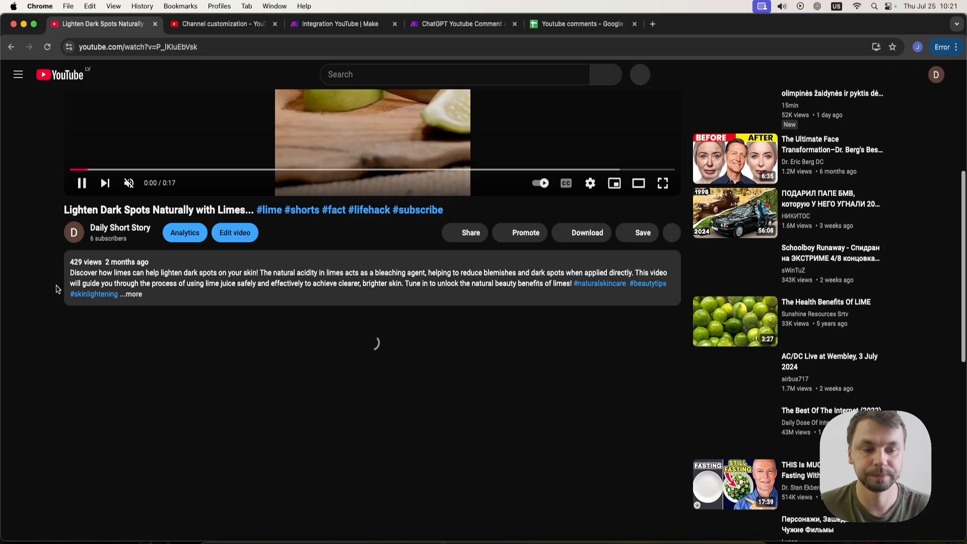
scroll(58, 284, down, 3)
click(105, 352)
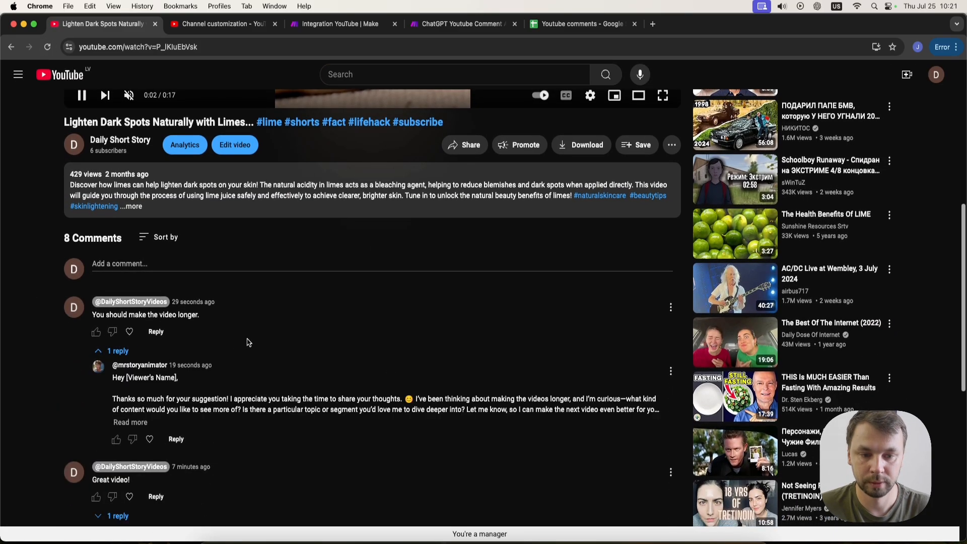
scroll(124, 395, down, 1)
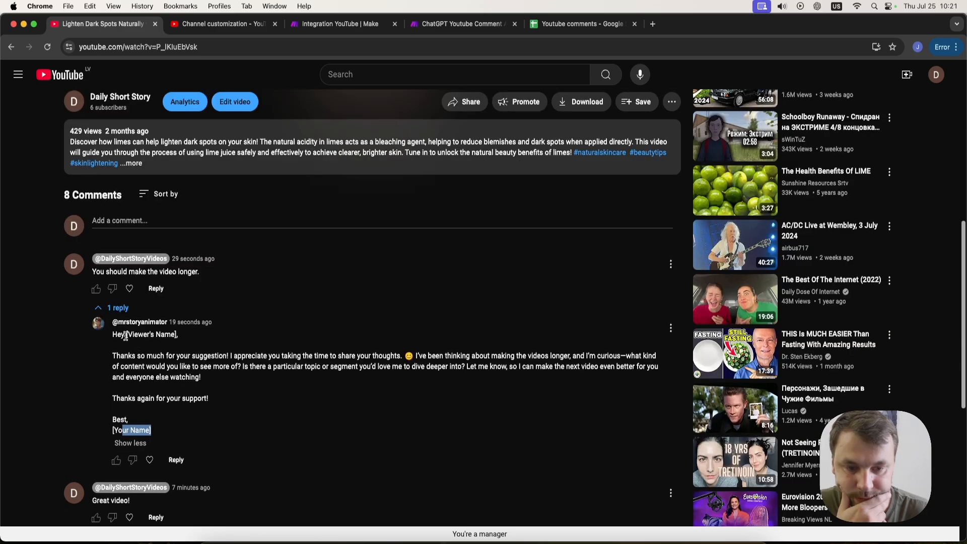
drag(126, 336, 180, 340)
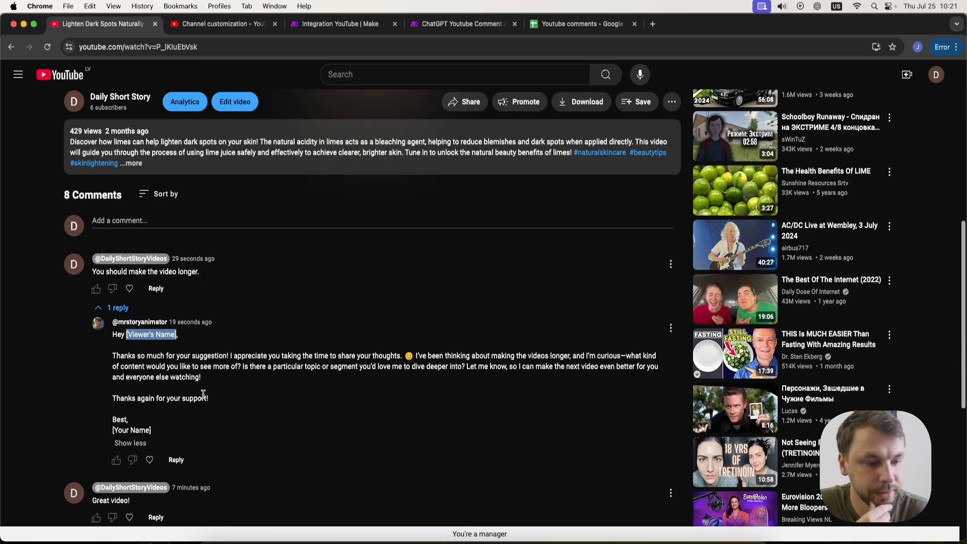
scroll(154, 399, down, 2)
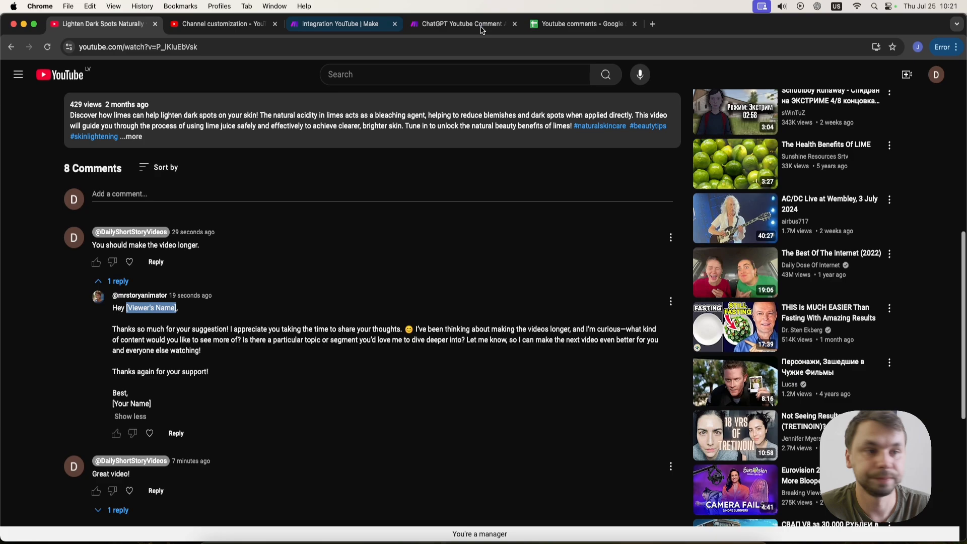
Review the new row's Response and Video Ideas in the Youtube comments sheet.
click(562, 28)
scroll(530, 299, down, 1)
scroll(532, 313, up, 1)
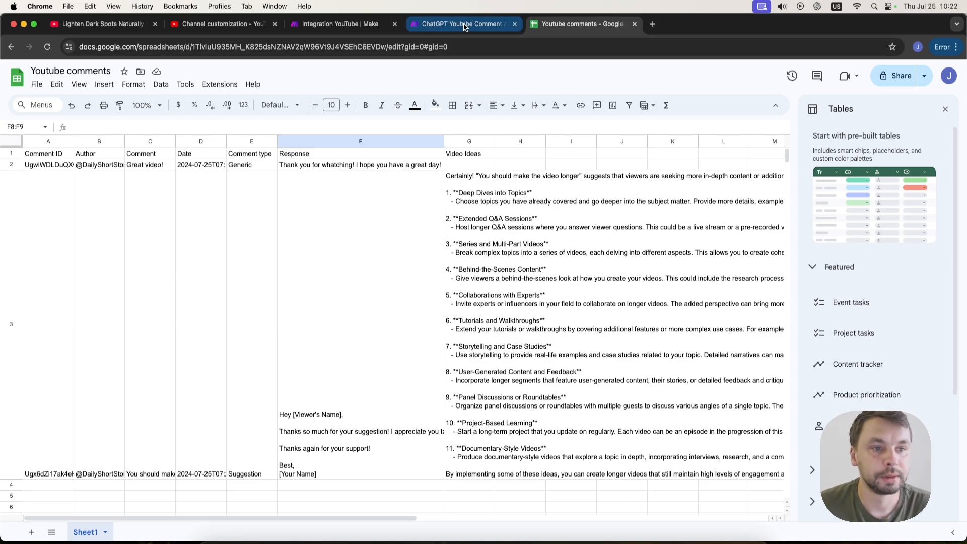
Paste additional instructions into the system message of the suggestion branch's first OpenAI module and save it.
click(341, 26)
drag(506, 418, 483, 418)
click(217, 337)
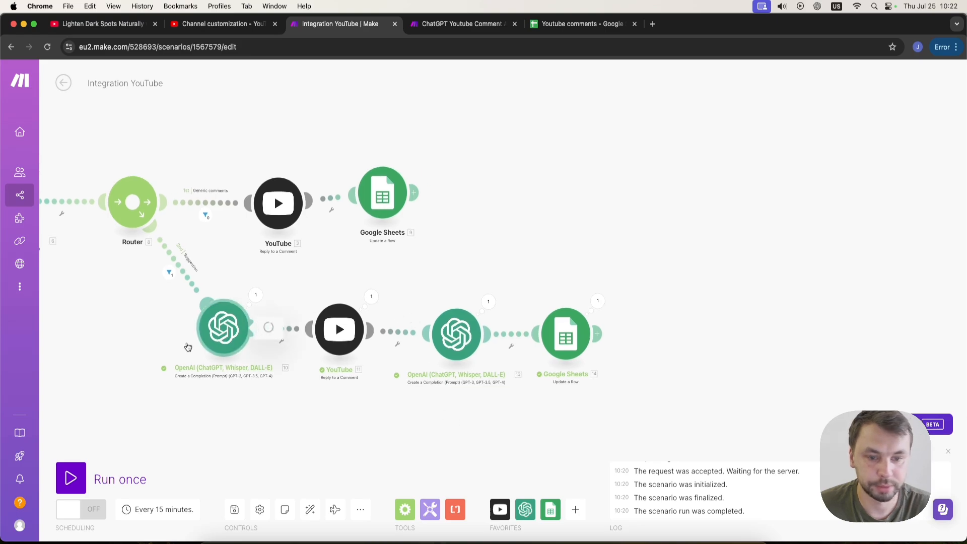
scroll(333, 367, down, 2)
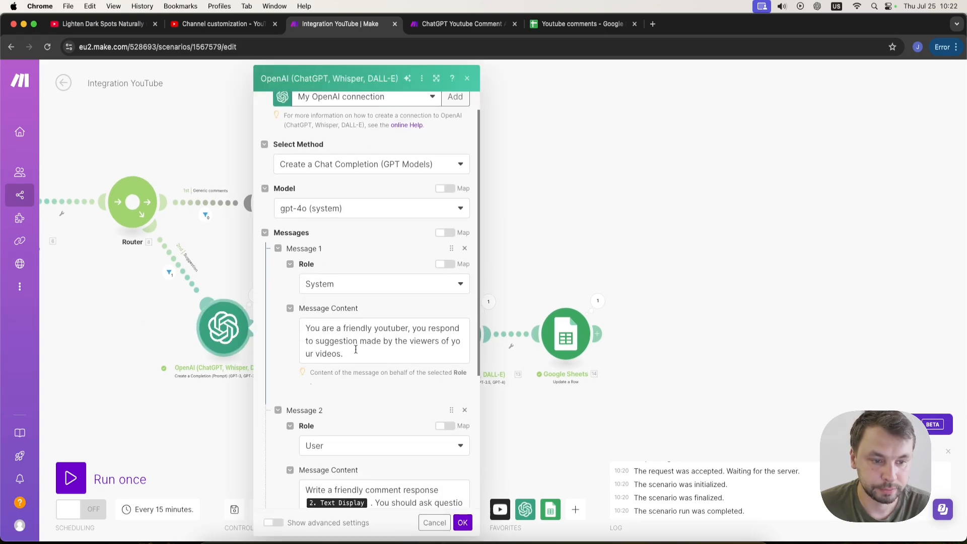
click(390, 355)
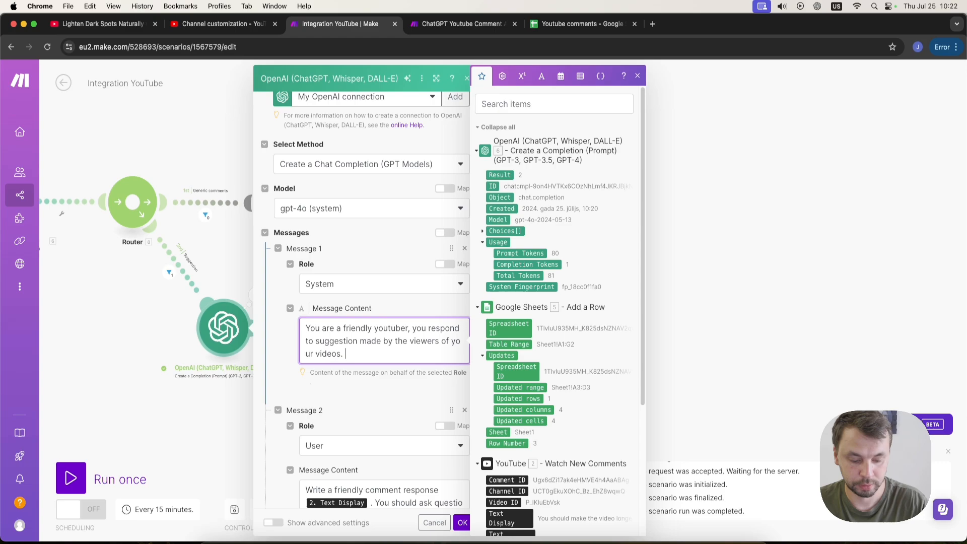
text(You never add any names in the response, for example your name or the original comment publisher name.)
click(462, 522)
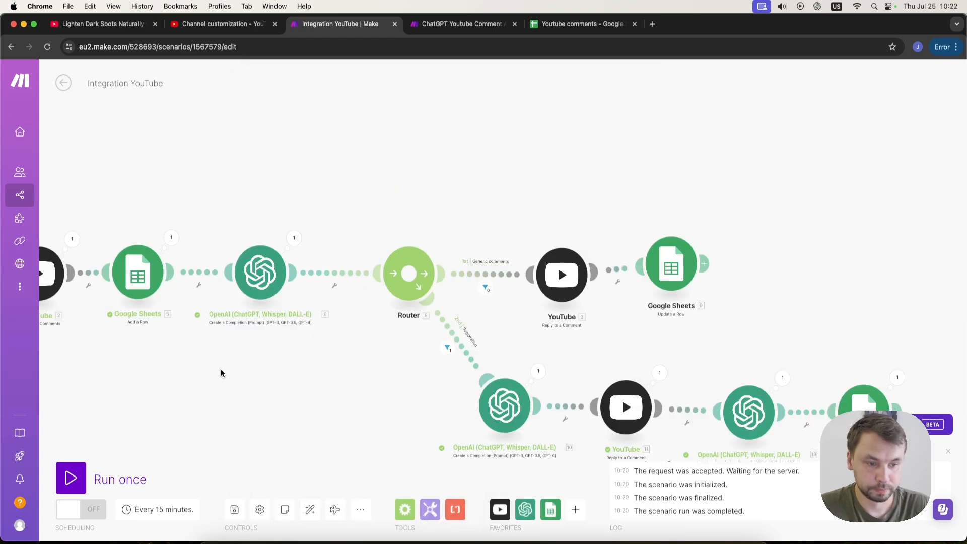
Post the comment "You should make shorter videos!" on the YouTube video.
scroll(220, 368, down, 3)
click(104, 24)
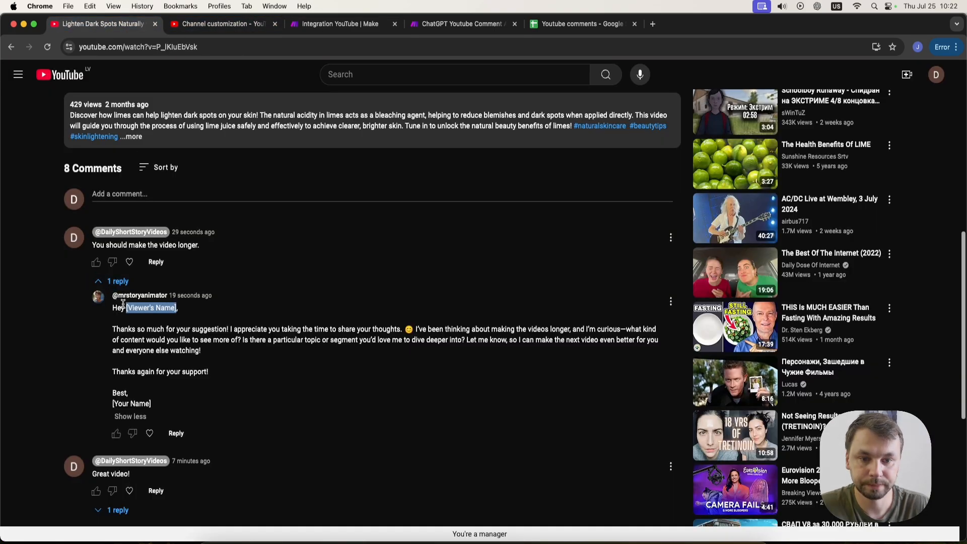
click(154, 192)
text(You should make shorter videos)
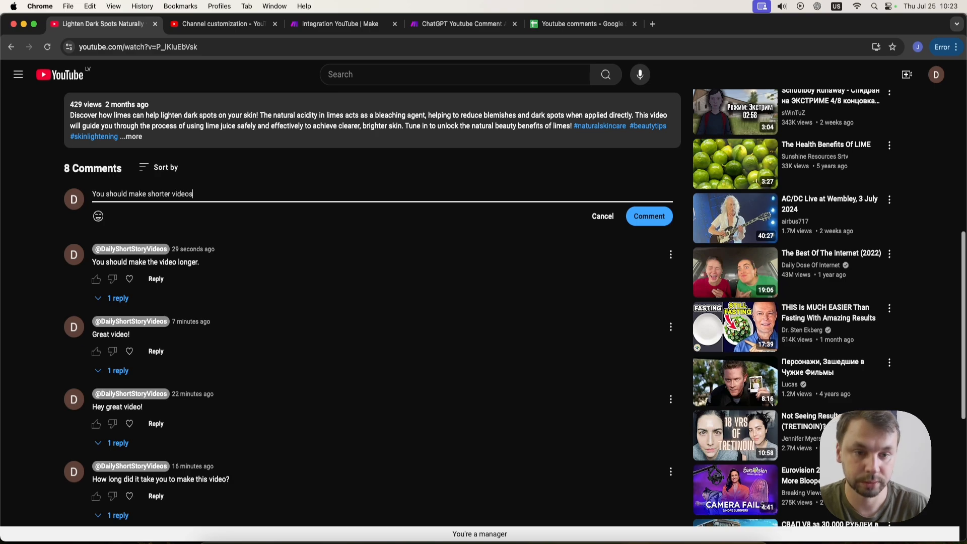
click(650, 216)
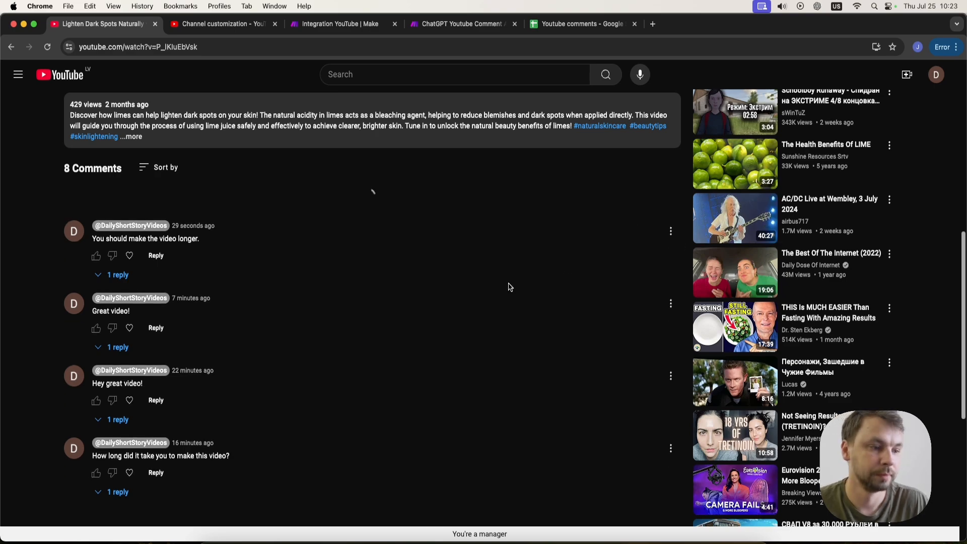
Run the Integration YouTube scenario once.
click(462, 24)
click(340, 24)
click(71, 477)
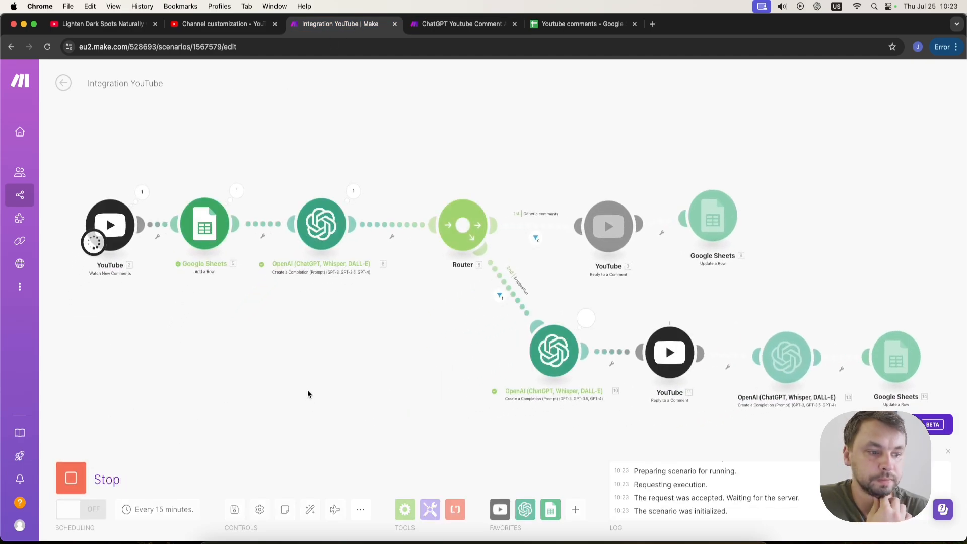
drag(297, 387, 256, 359)
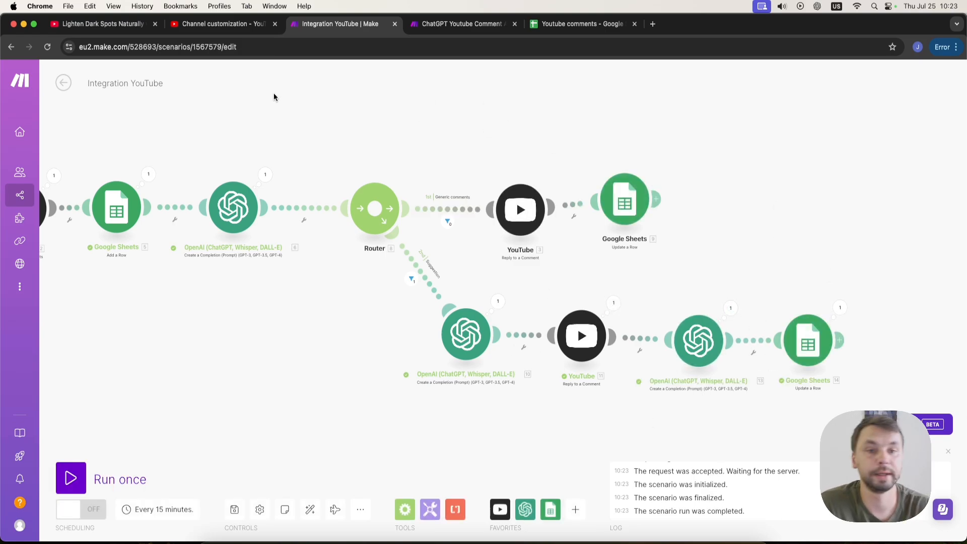
Reload the video page and read the automated reply under the shorter-videos comment.
key(super+1)
key(super+r)
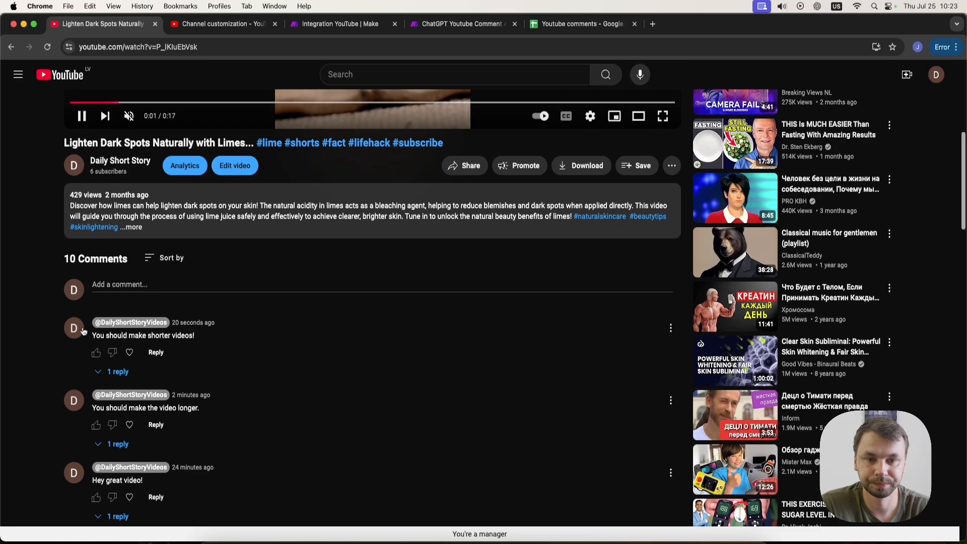
click(129, 372)
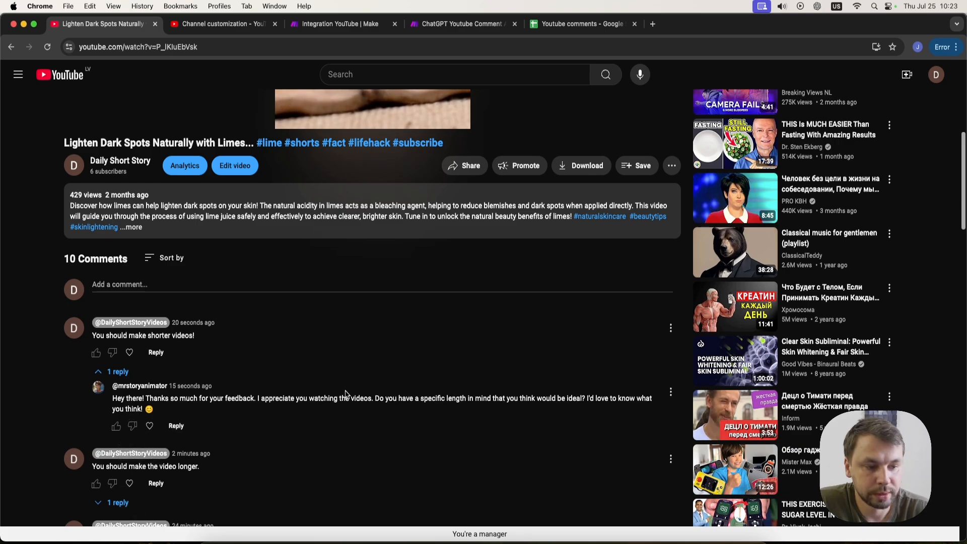
drag(374, 399, 584, 396)
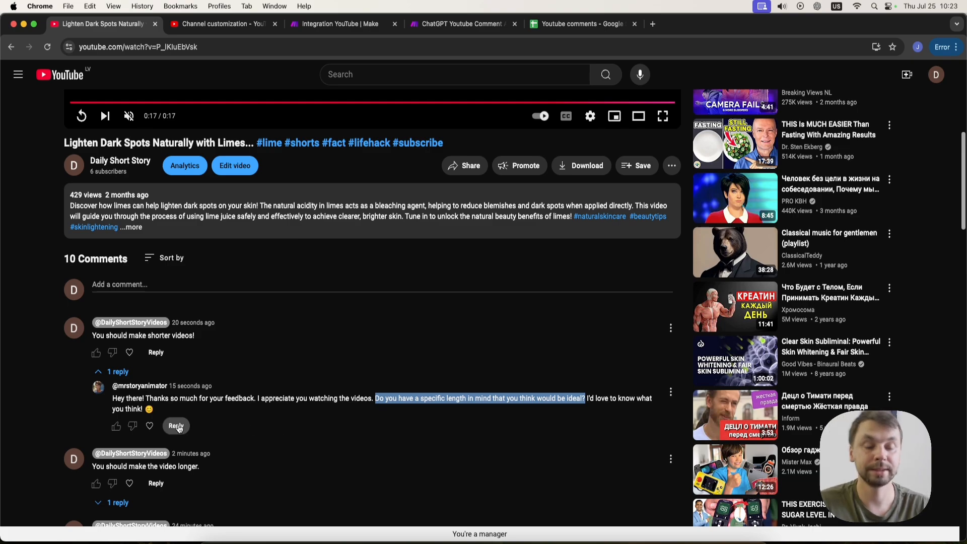
click(122, 373)
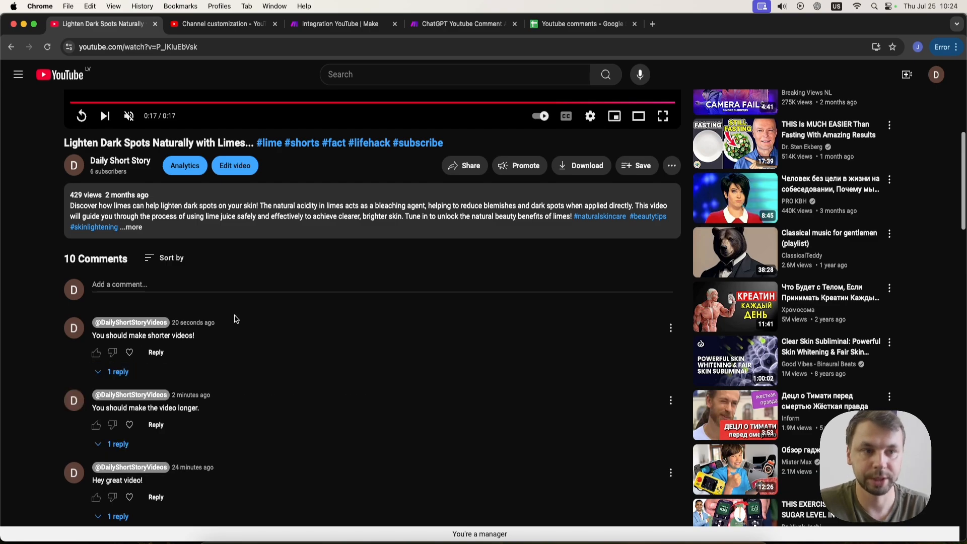
Add a Gmail Send an Email module as a new route from the Router.
click(341, 23)
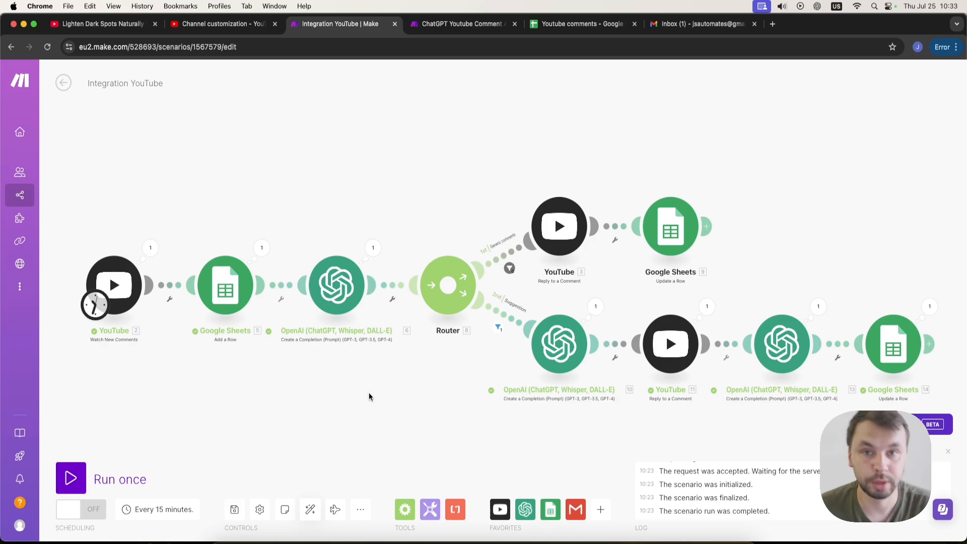
click(576, 507)
scroll(675, 428, down, 3)
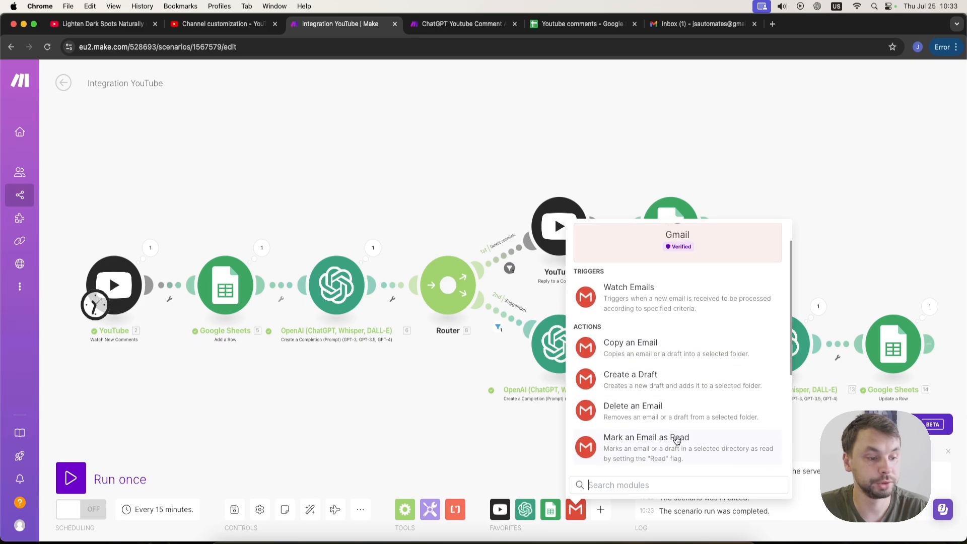
scroll(677, 442, down, 5)
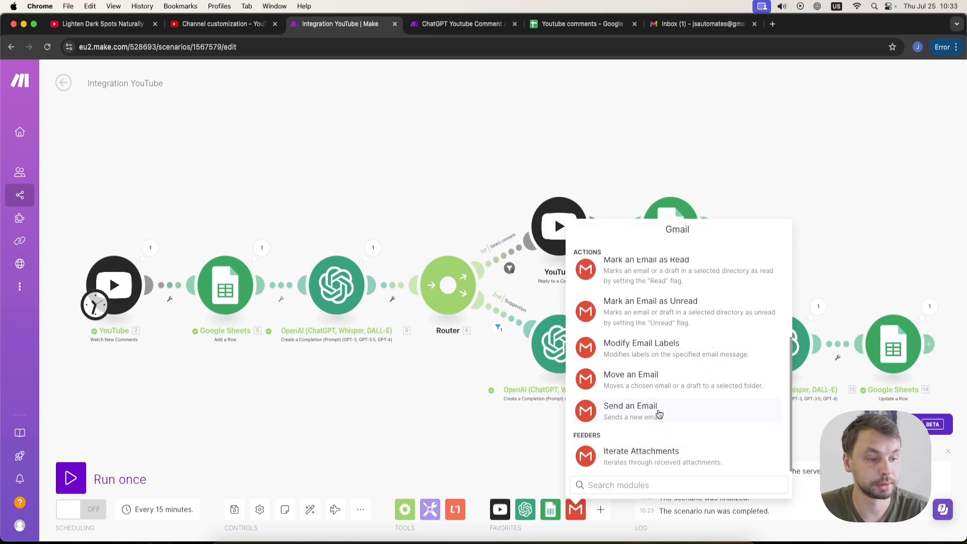
click(659, 414)
drag(659, 414, 502, 144)
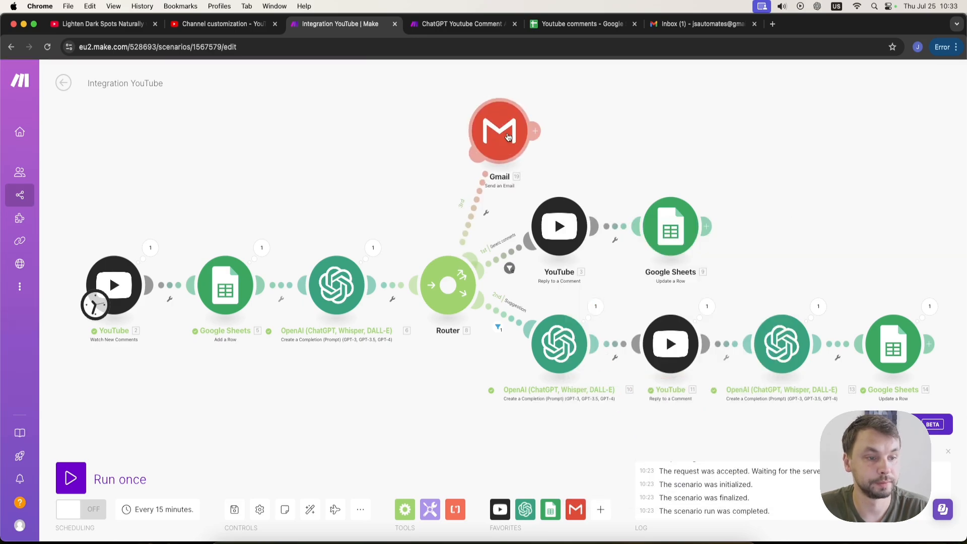
Set up a filter named "Question" on the Gmail route where the OpenAI Result equals 1.
click(487, 217)
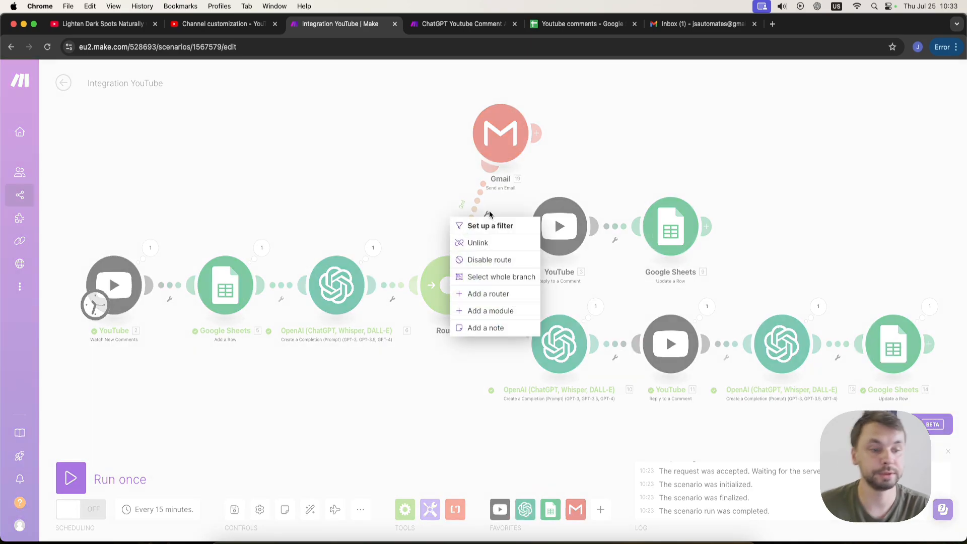
click(490, 223)
click(550, 136)
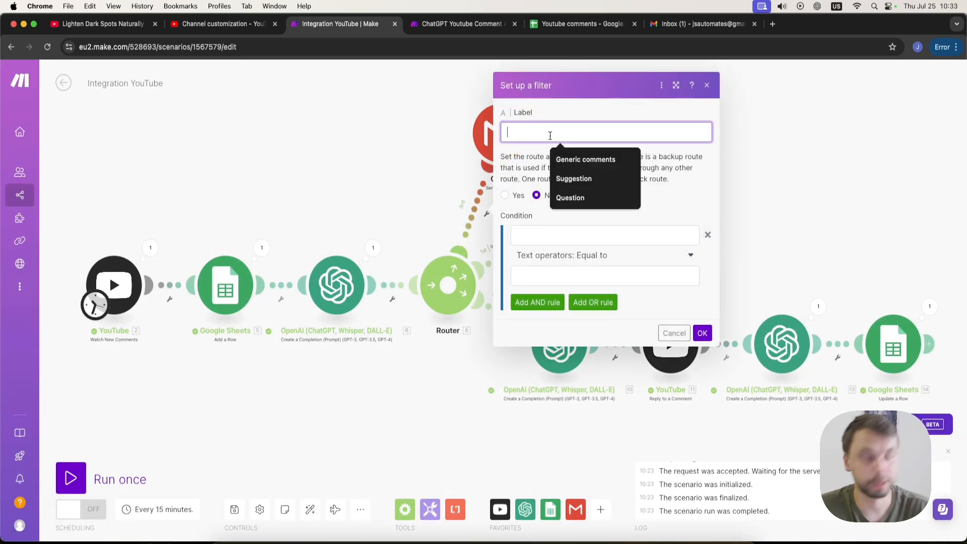
text(Quesyti)
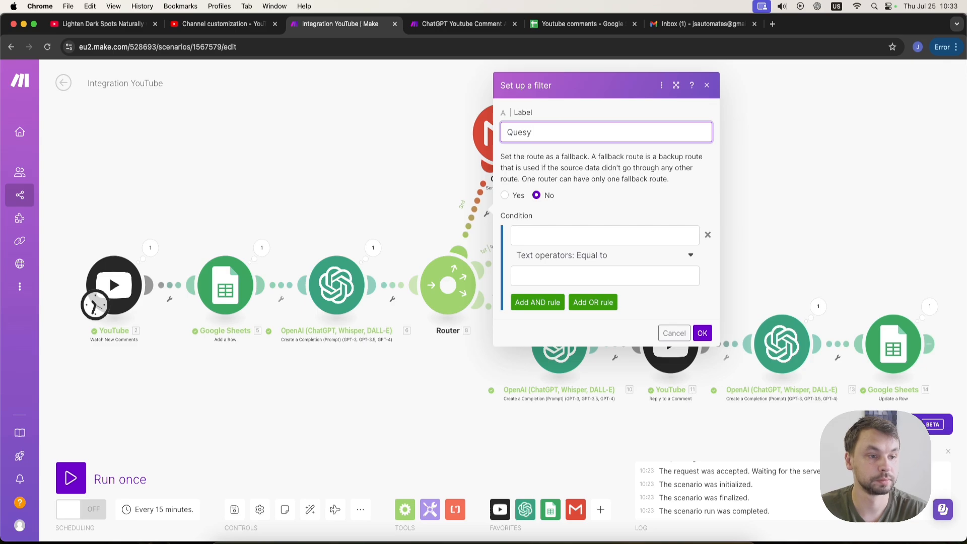
key(BackSpace)
text(tion)
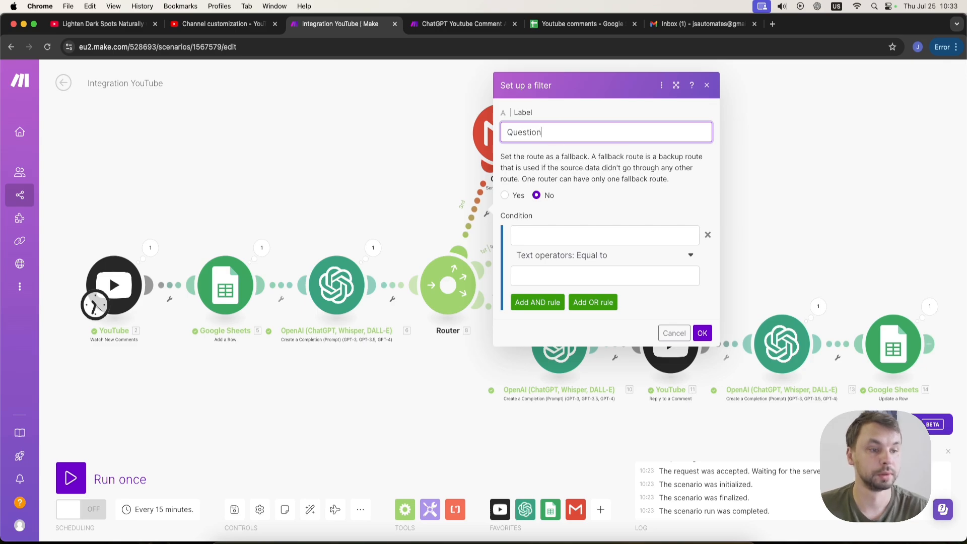
click(612, 233)
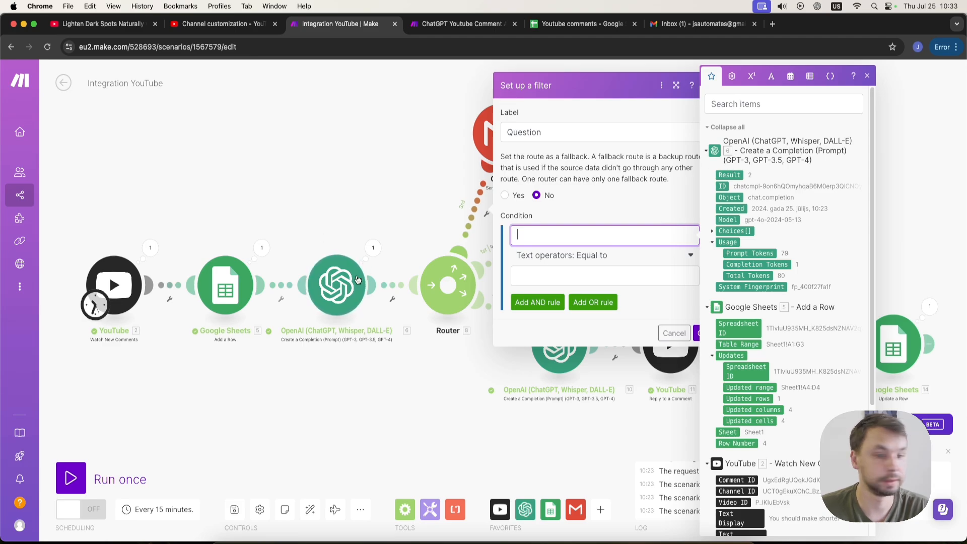
click(730, 174)
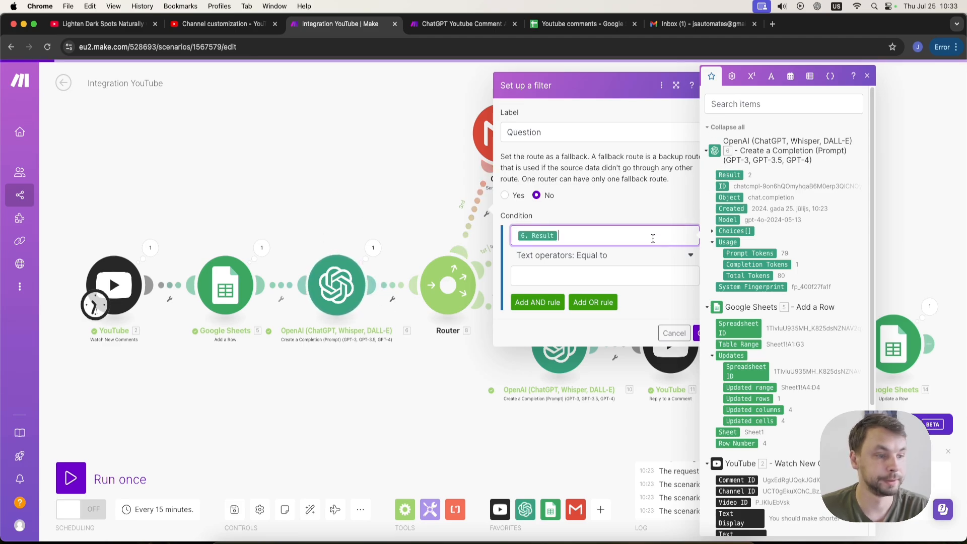
click(560, 276)
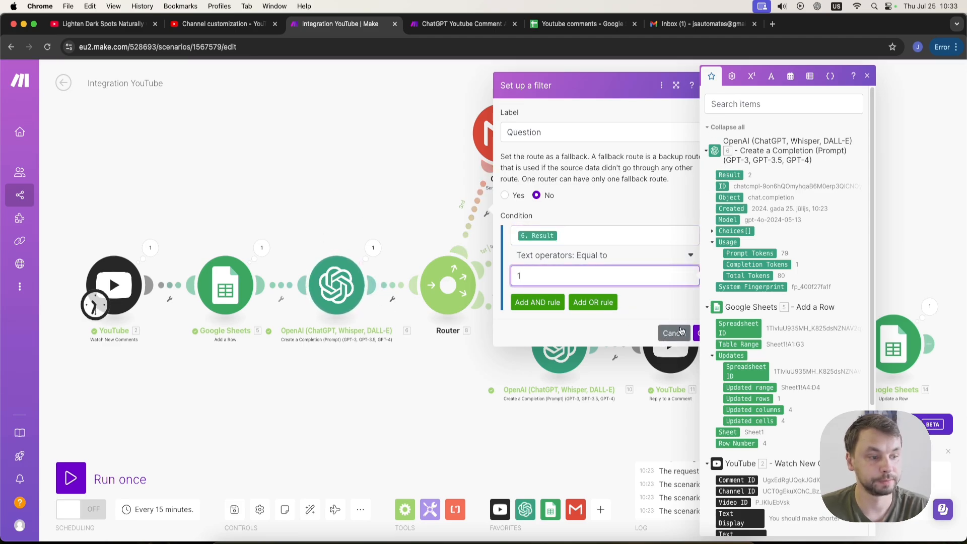
click(698, 333)
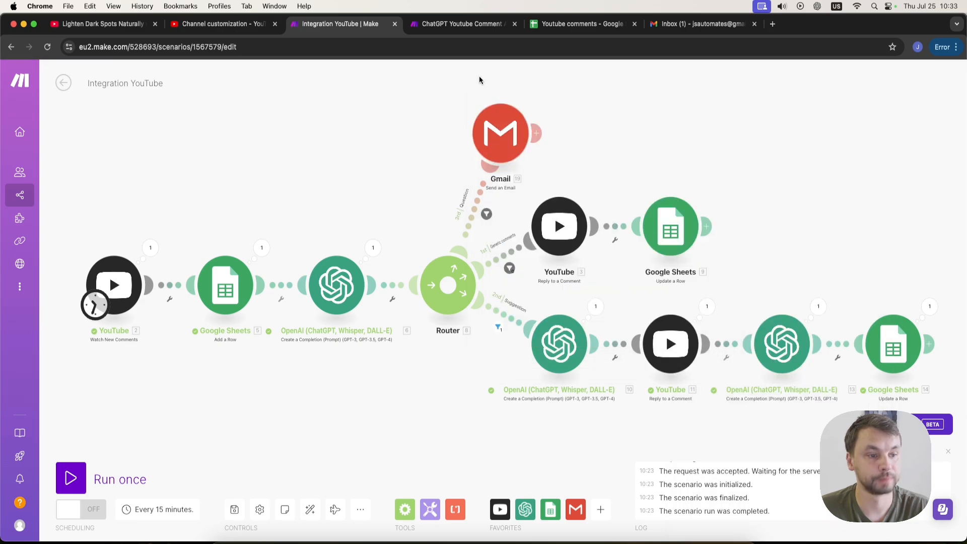
Address the Gmail email to the owner's e-mail address with subject "You have a new question comment".
drag(569, 124, 522, 158)
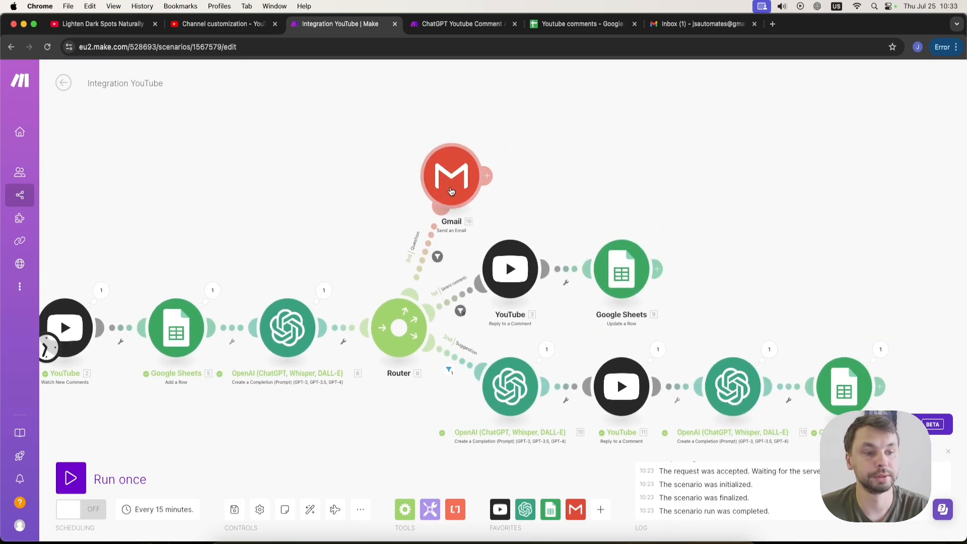
click(459, 152)
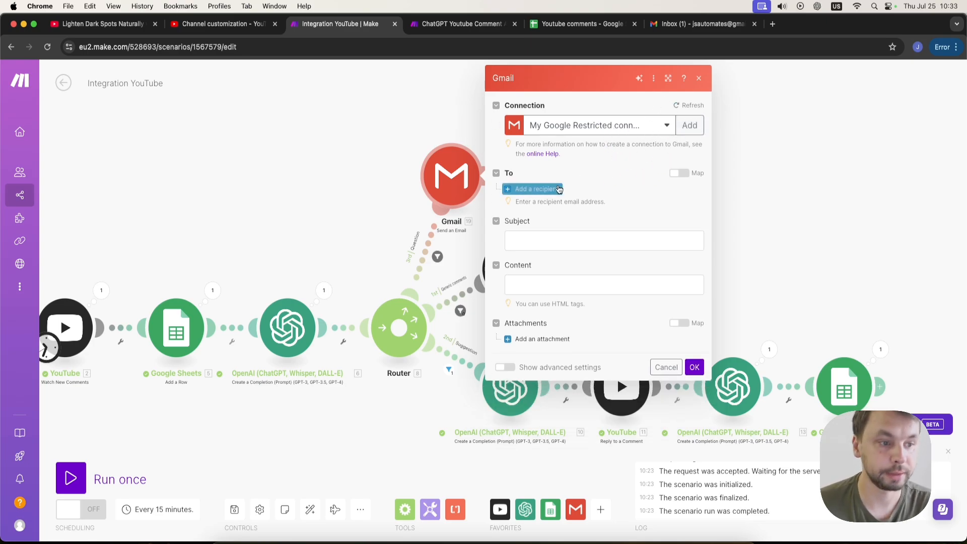
click(538, 189)
click(543, 207)
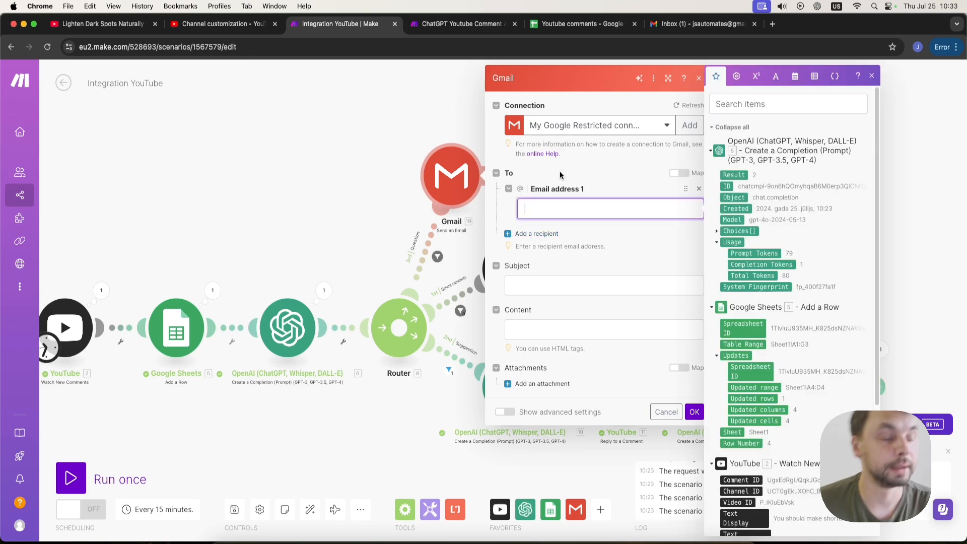
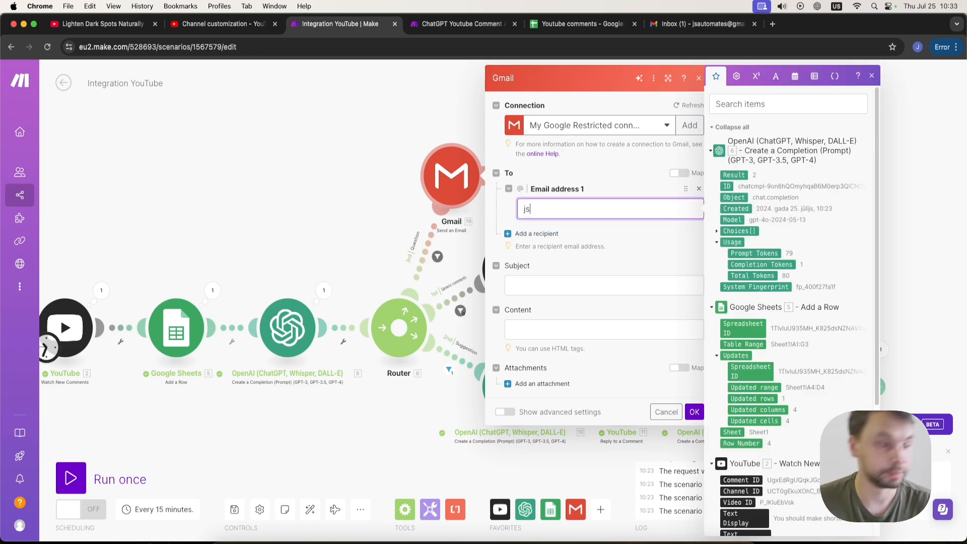
click(571, 292)
text(You have a new question comment)
Map the YouTube comment's Text Display into the email content and save the Gmail module.
click(579, 326)
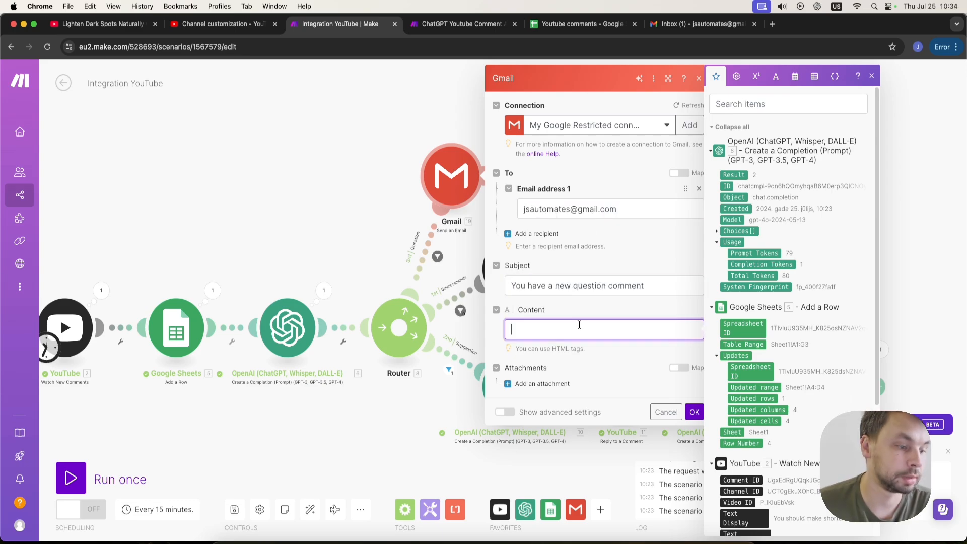
scroll(777, 390, down, 5)
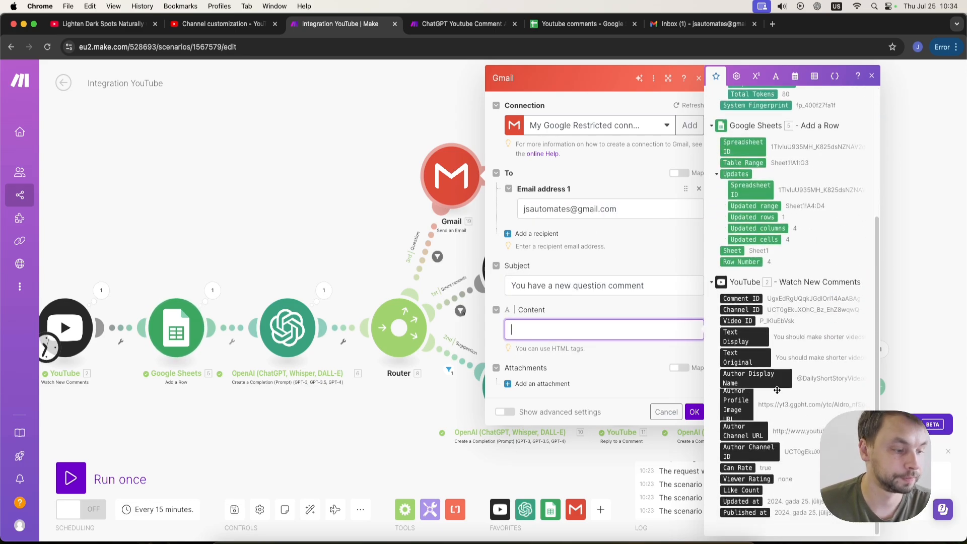
drag(751, 338, 629, 329)
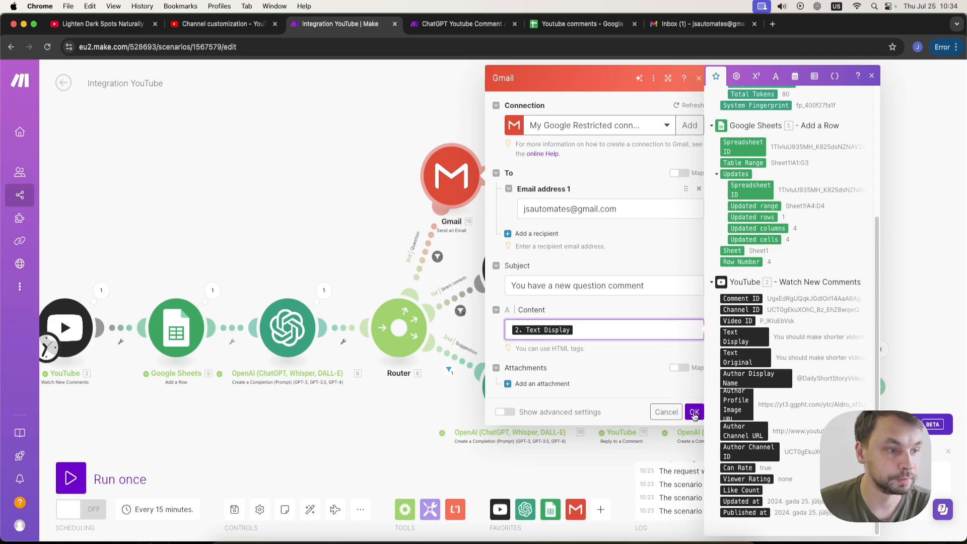
click(694, 413)
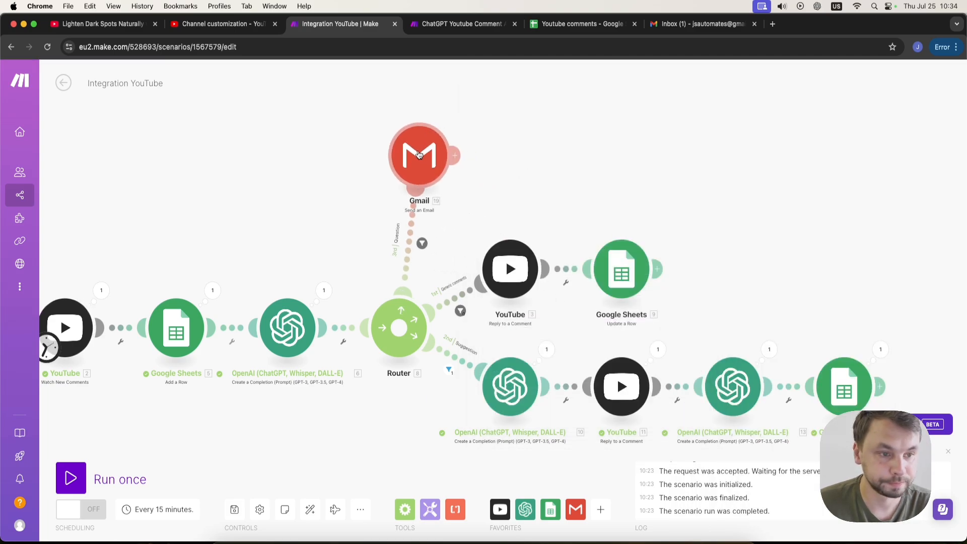
Clone the idea-generating OpenAI module and attach the copy after the Gmail module.
scroll(612, 147, right, 2)
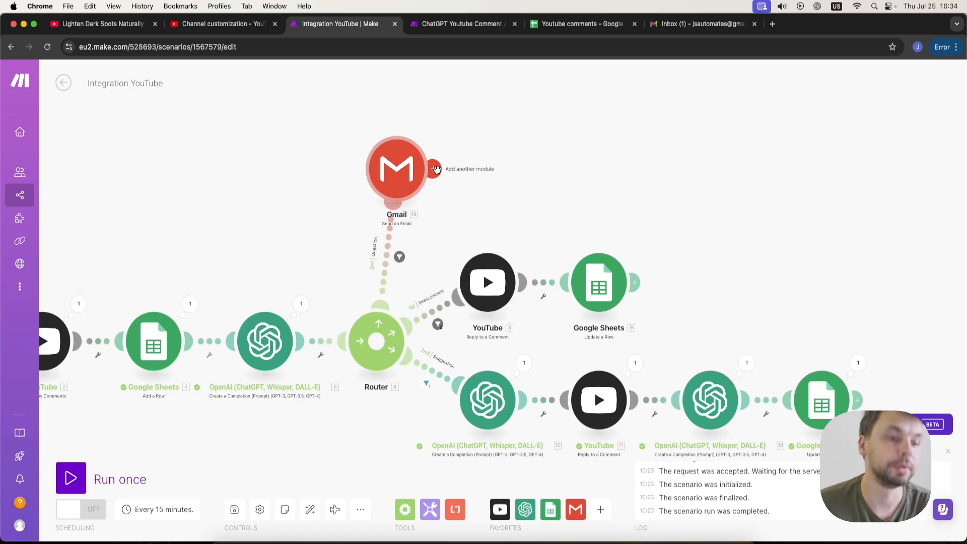
right_click(722, 405)
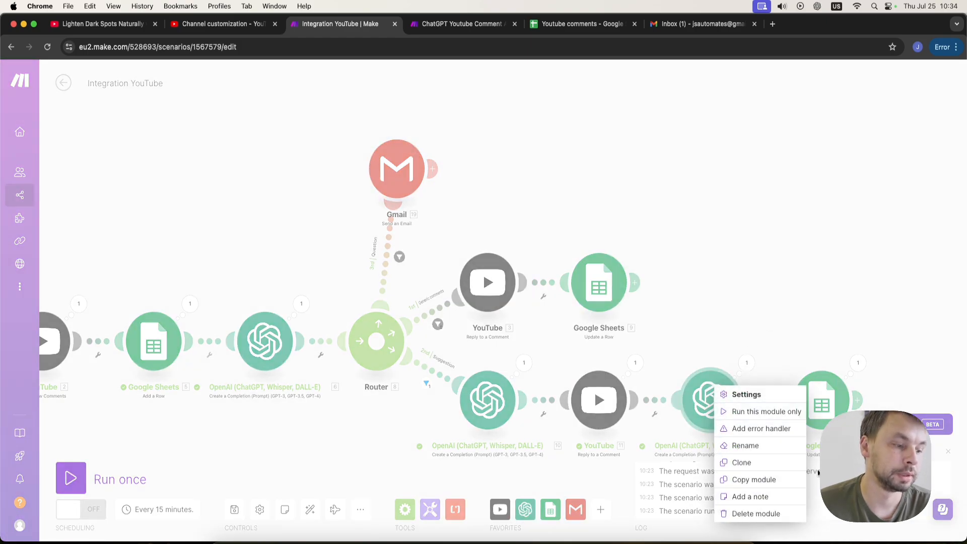
click(769, 463)
click(526, 174)
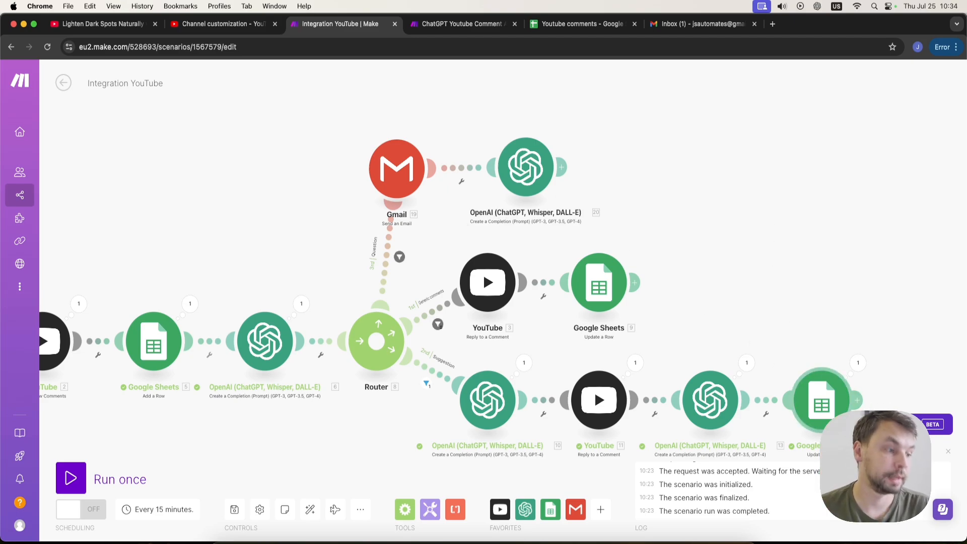
Copy the final Google Sheets Update a Row module and paste it after the cloned OpenAI module.
right_click(822, 401)
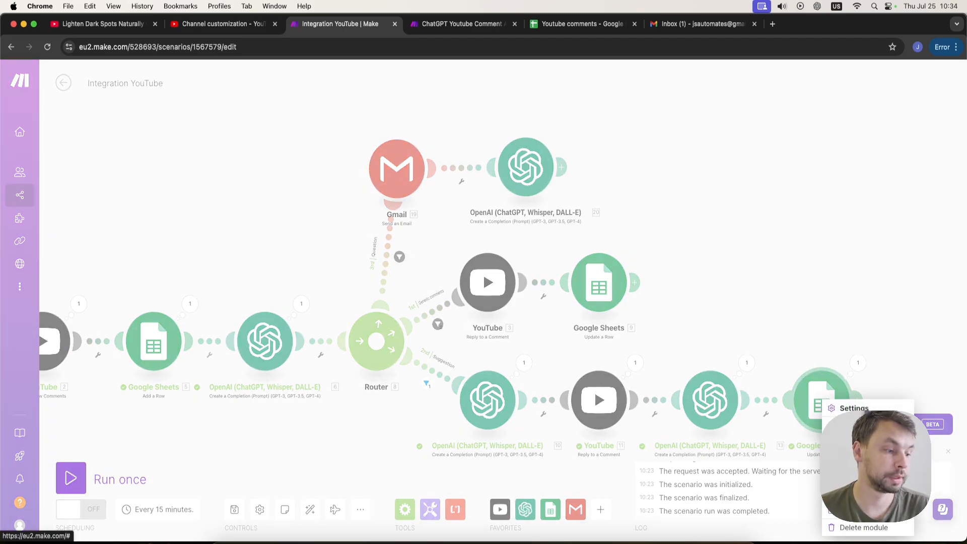
click(861, 493)
key(super+v)
drag(709, 98, 672, 169)
Review the cloned OpenAI module's video-idea prompt and close it.
click(526, 167)
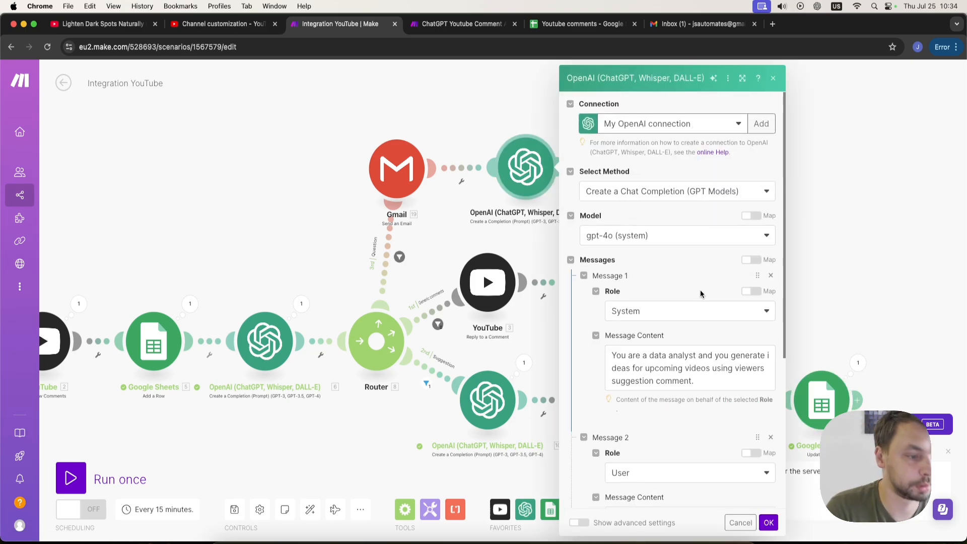
scroll(695, 287, down, 5)
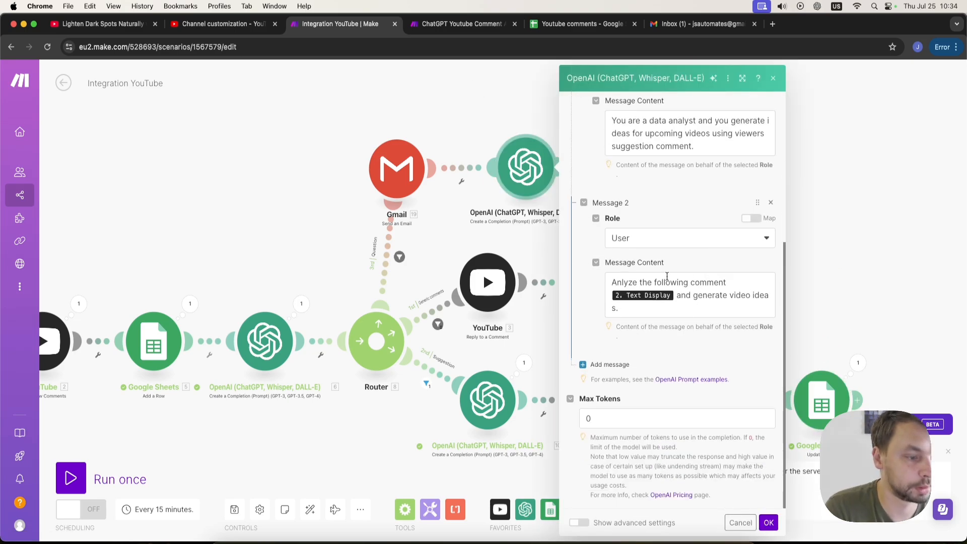
click(767, 522)
In the new Google Sheets module, clear Response and map the new OpenAI module's Result into Video Ideas (G).
click(658, 176)
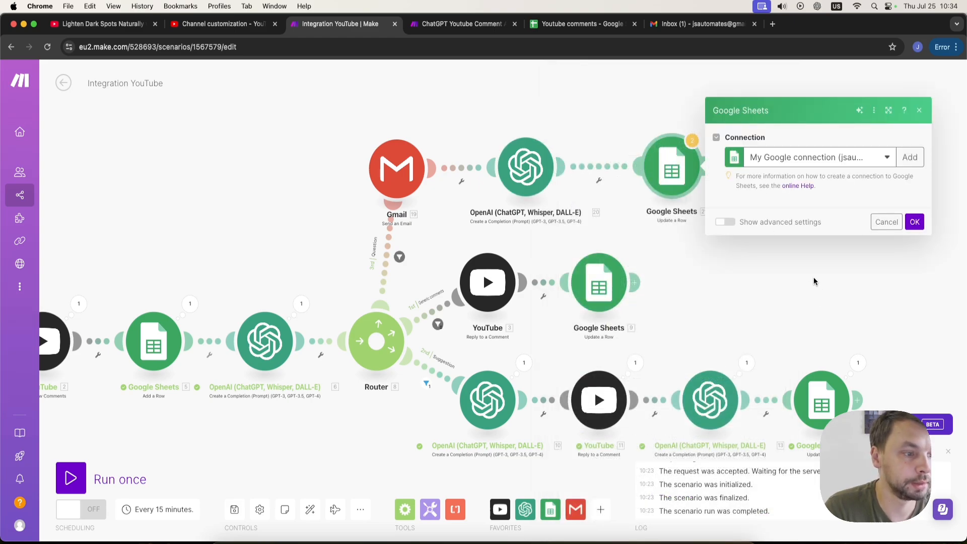
scroll(794, 327, down, 6)
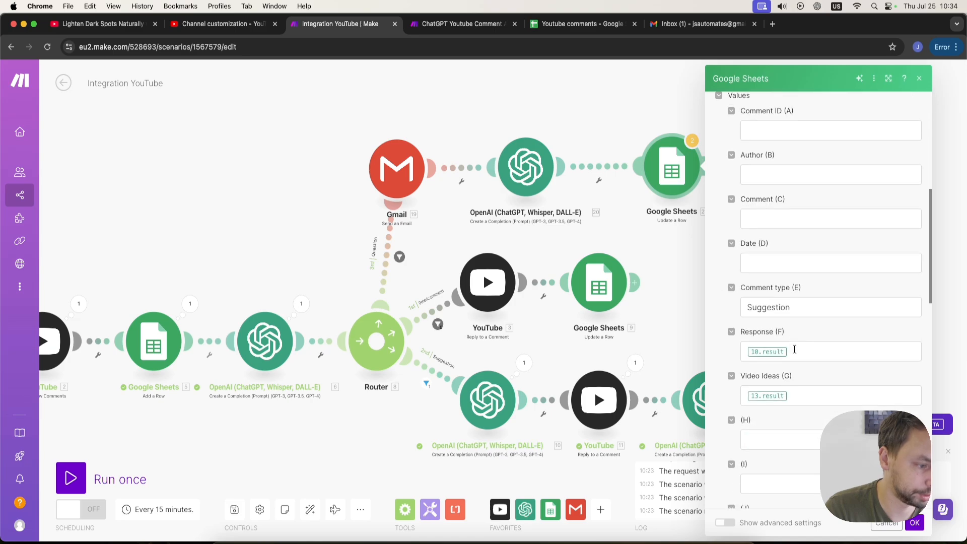
click(861, 351)
key(BackSpace)
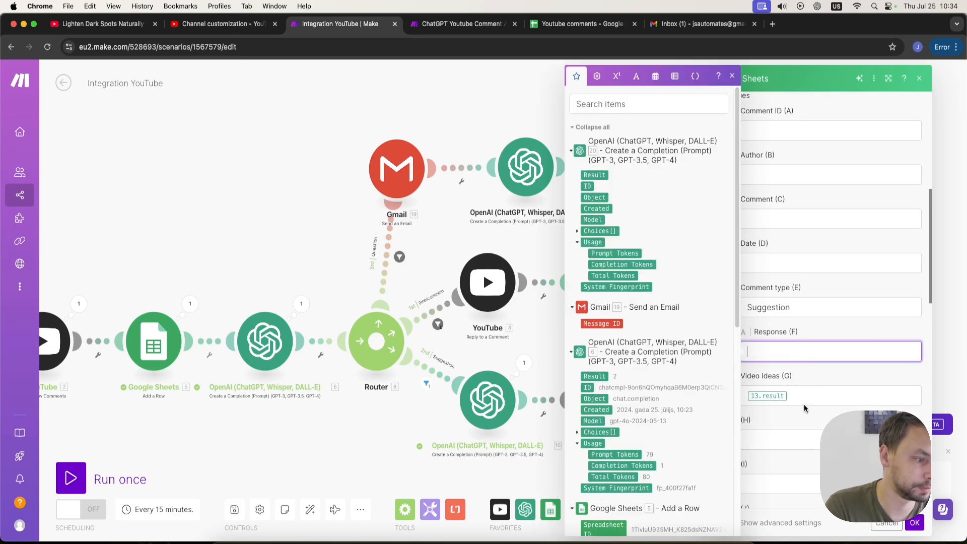
click(806, 396)
key(BackSpace)
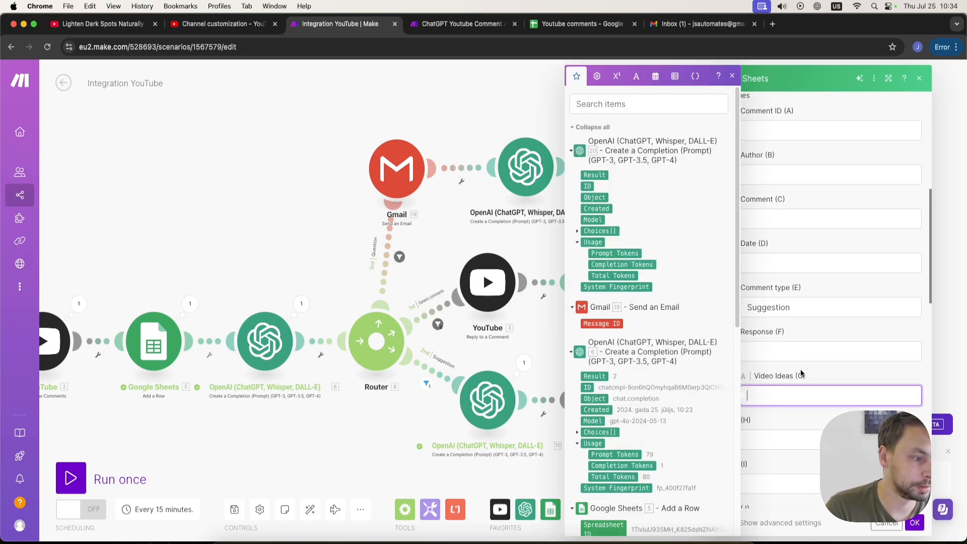
click(793, 351)
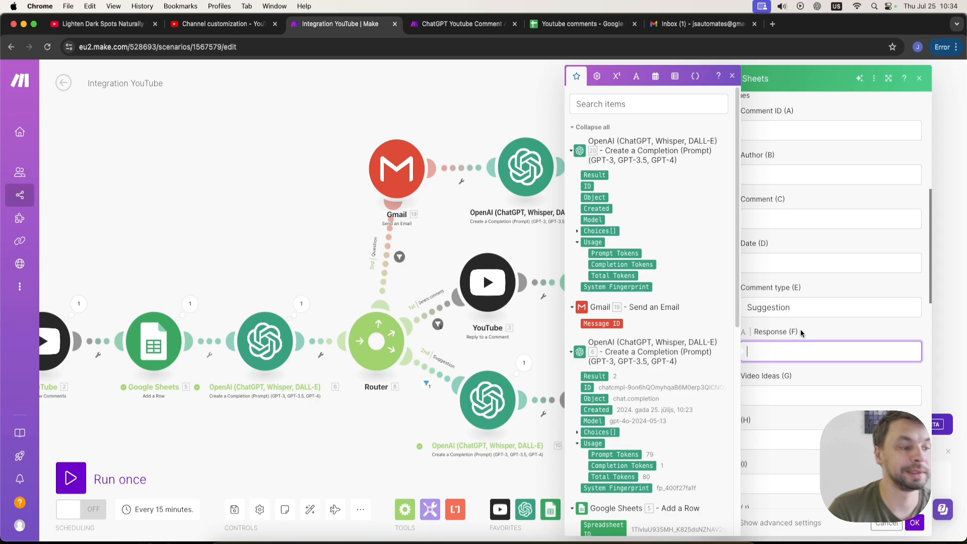
click(792, 395)
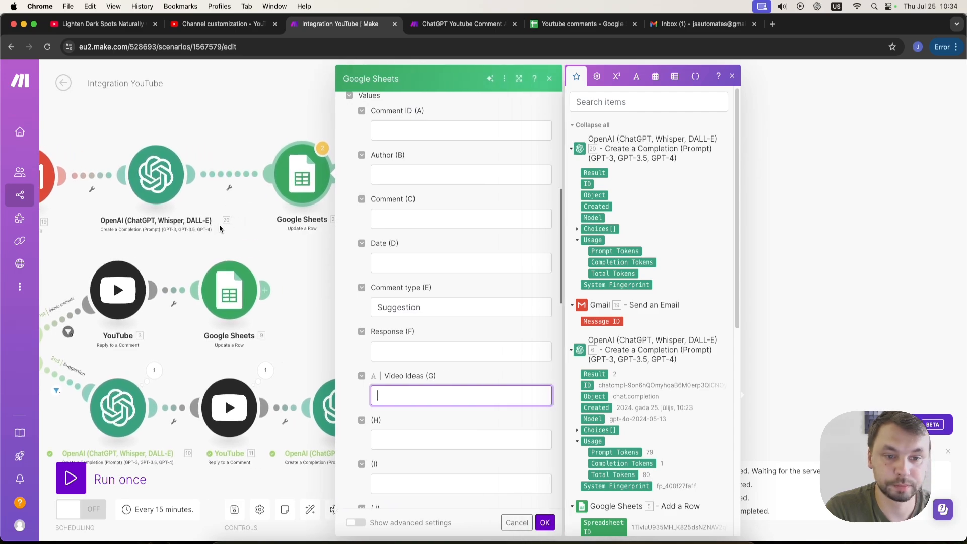
click(600, 172)
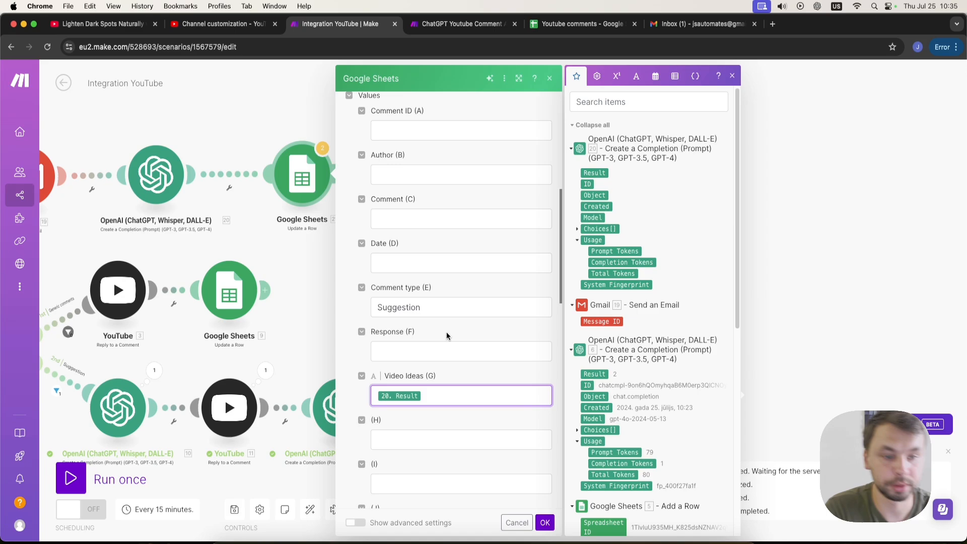
Set the Comment type (E) value to Question and save the Google Sheets module.
drag(433, 306, 337, 303)
text(Qu)
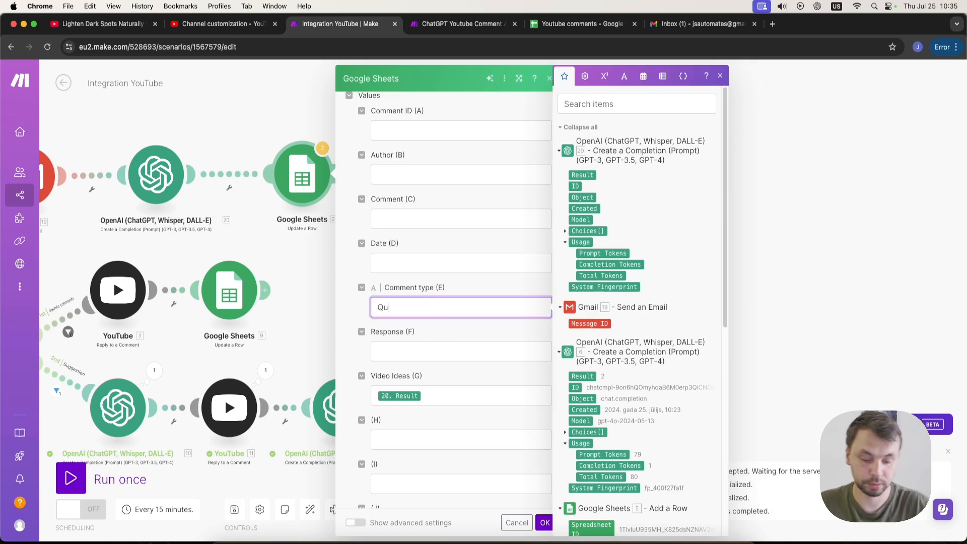
text(estion)
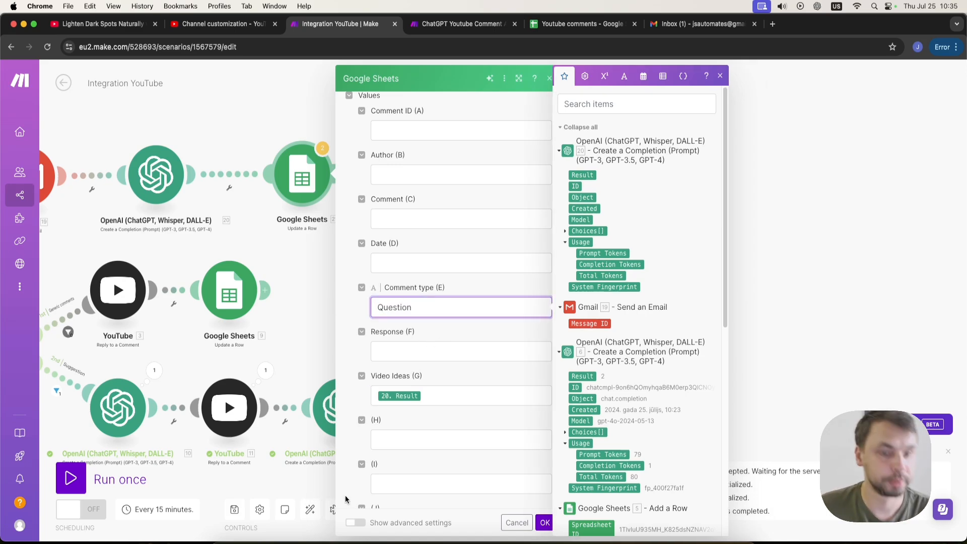
click(543, 523)
Post the comment "How can I make a video like this?" on the YouTube video.
drag(410, 258, 611, 251)
scroll(453, 124, down, 5)
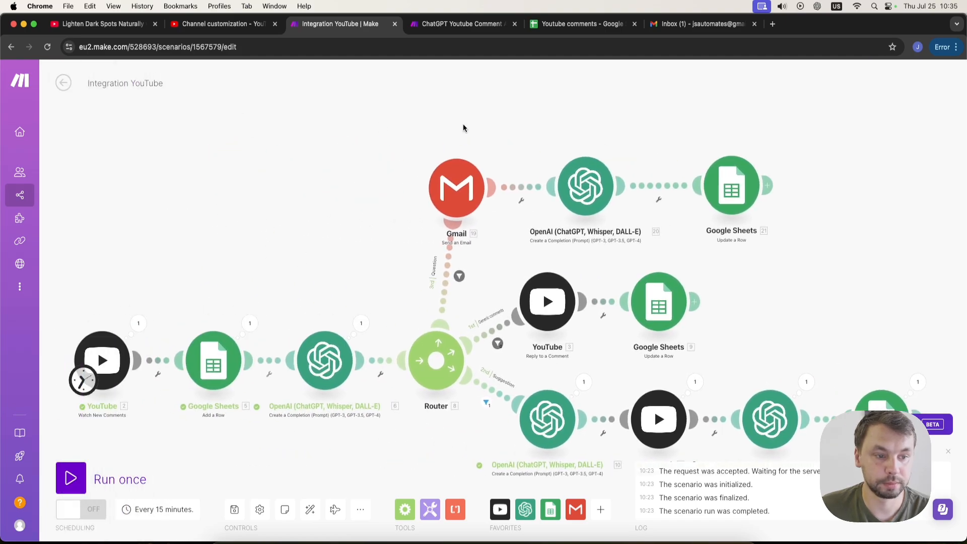
scroll(376, 233, down, 3)
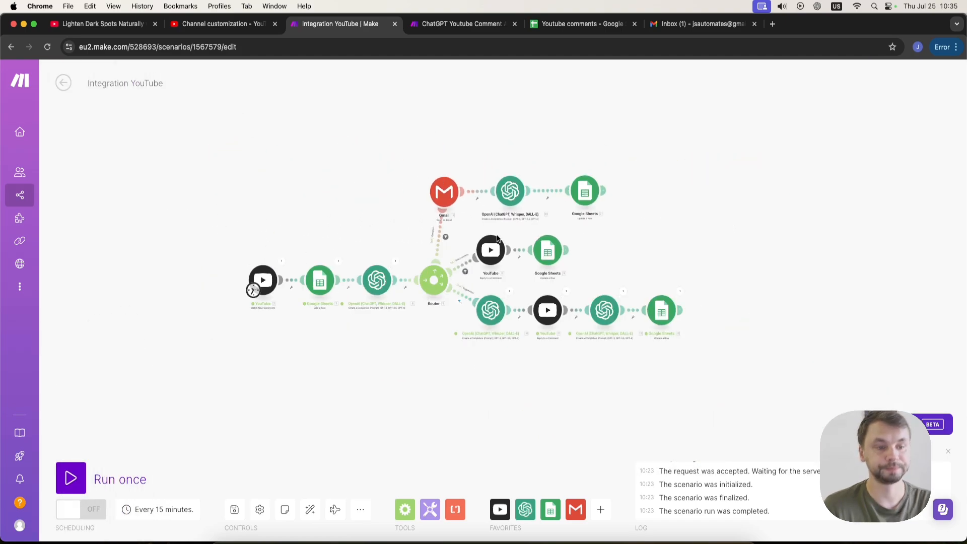
scroll(501, 237, up, 3)
click(69, 26)
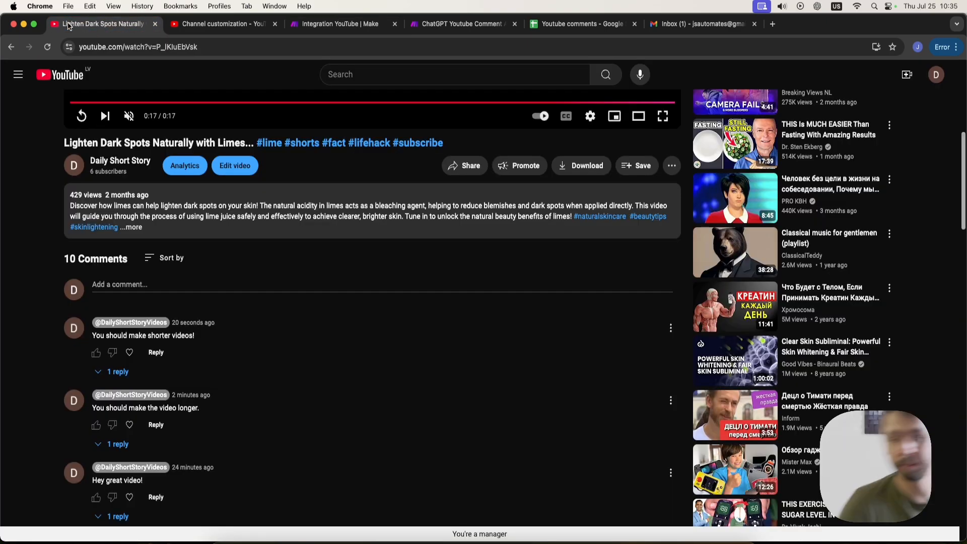
click(135, 289)
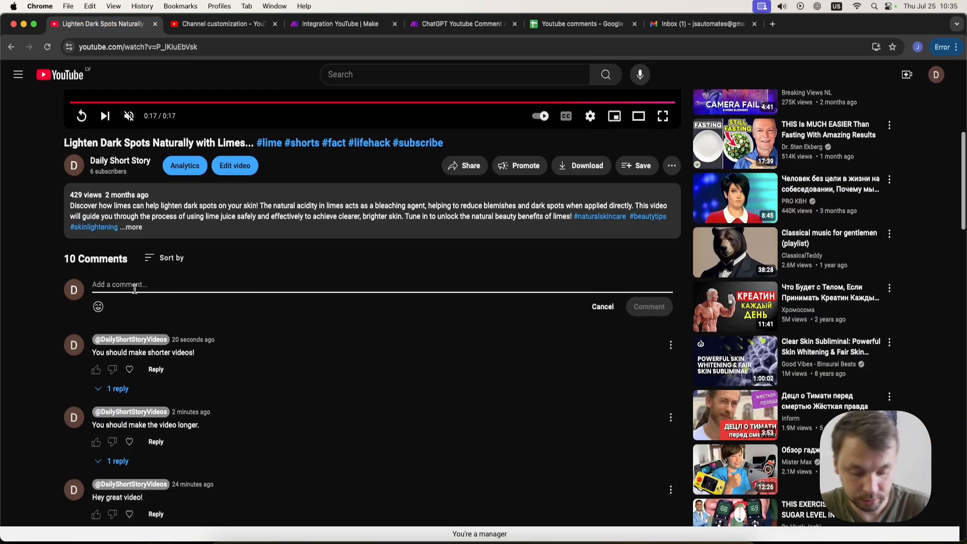
text(Y)
click(653, 311)
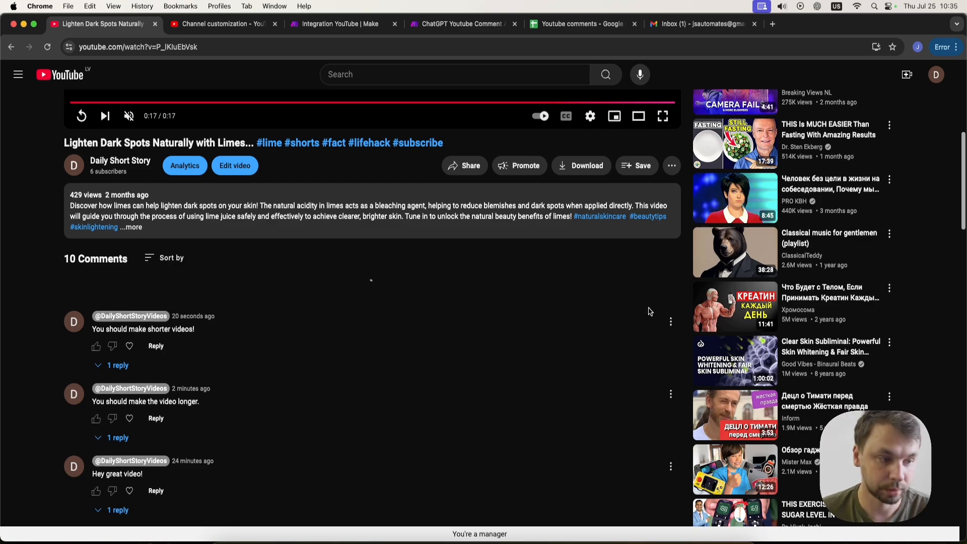
Run the Make scenario once.
click(348, 29)
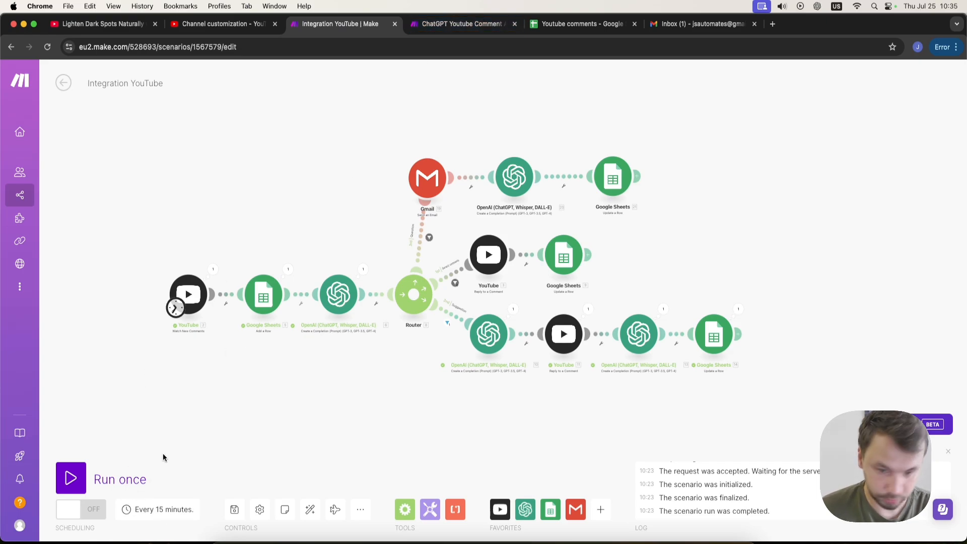
click(70, 477)
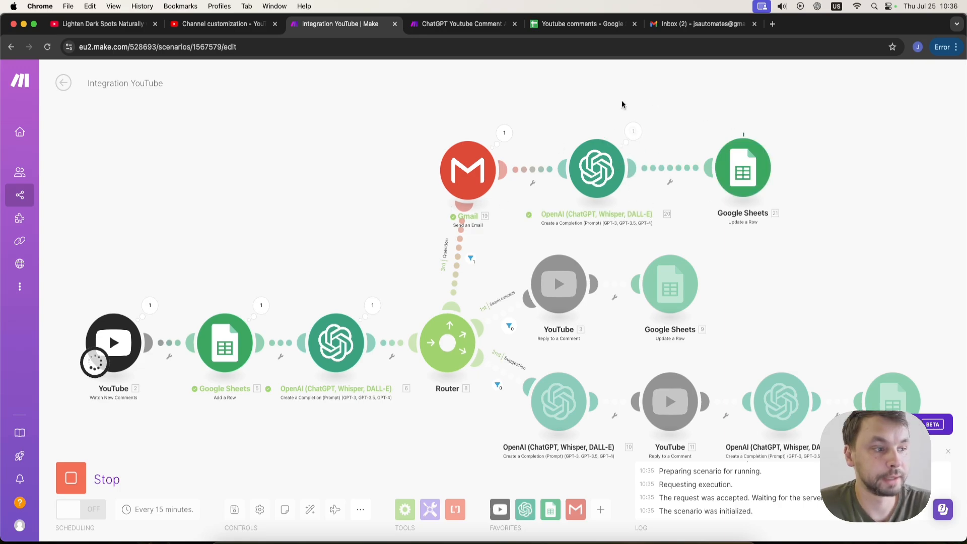
Examine the newly logged question row and its video ideas in the Youtube comments spreadsheet.
click(546, 25)
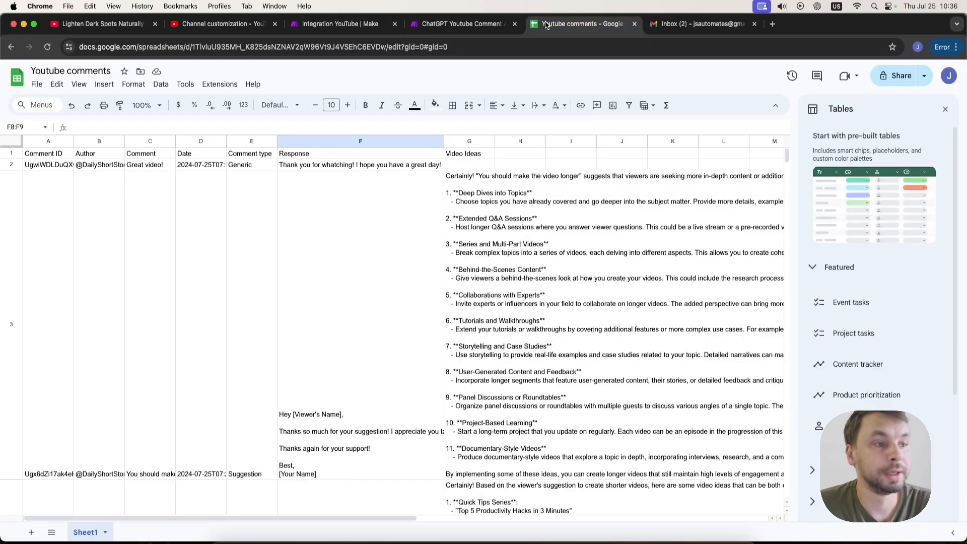
scroll(478, 210, down, 15)
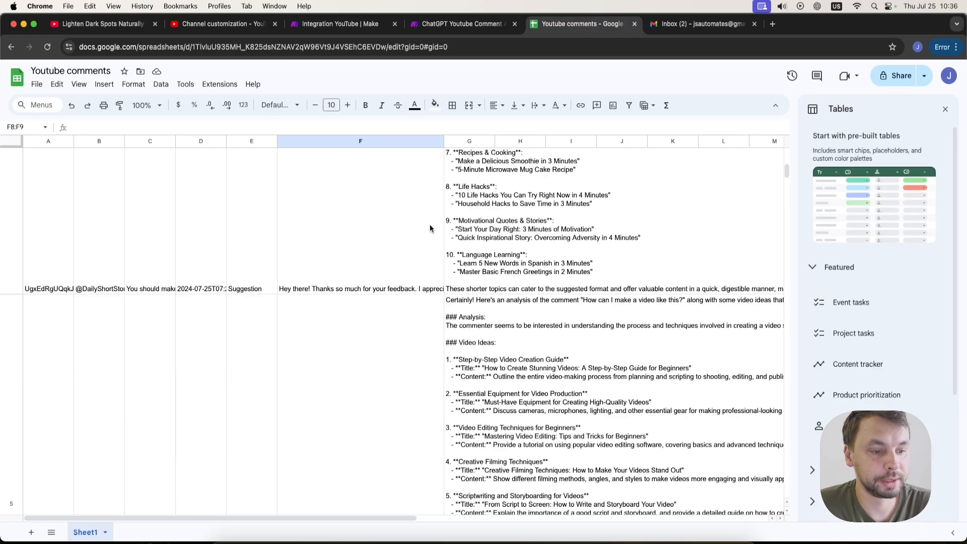
scroll(524, 262, up, 3)
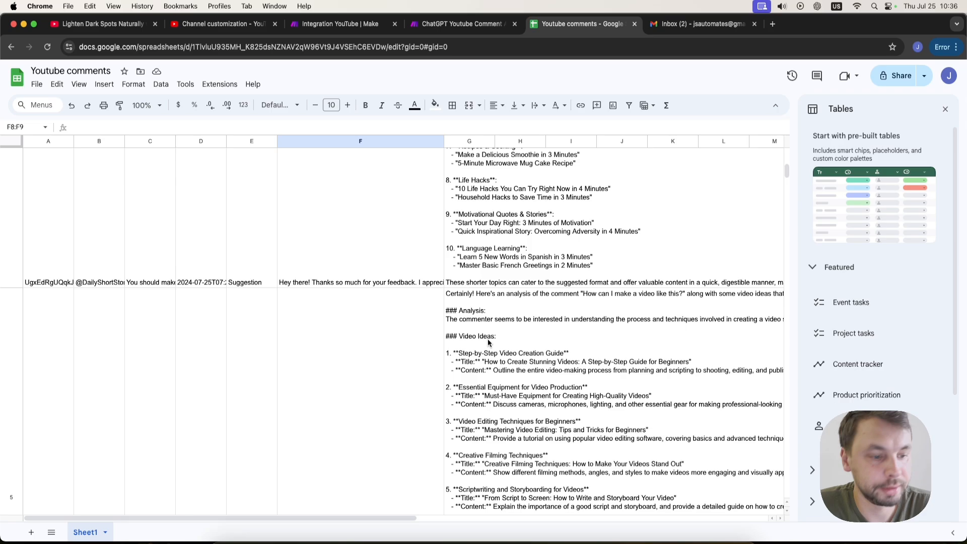
scroll(468, 325, down, 7)
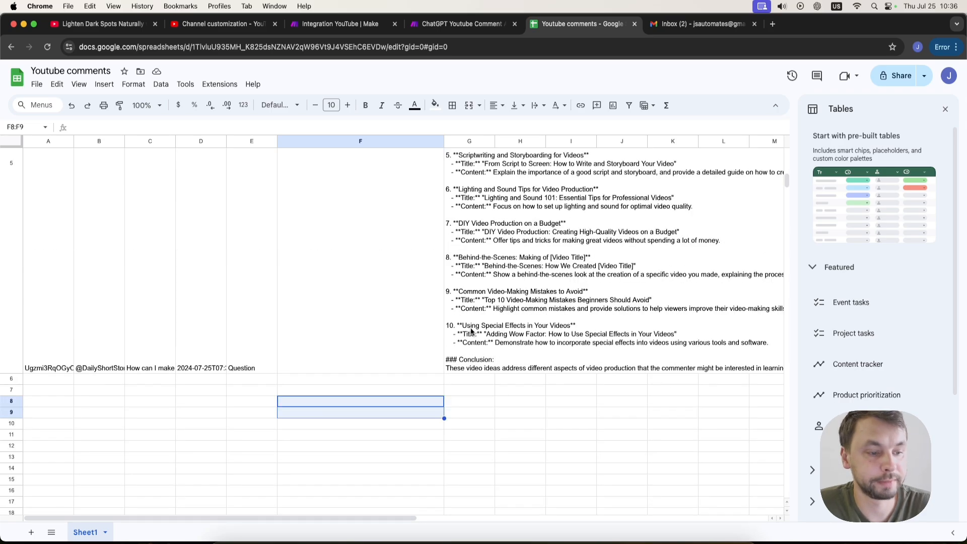
scroll(299, 398, up, 20)
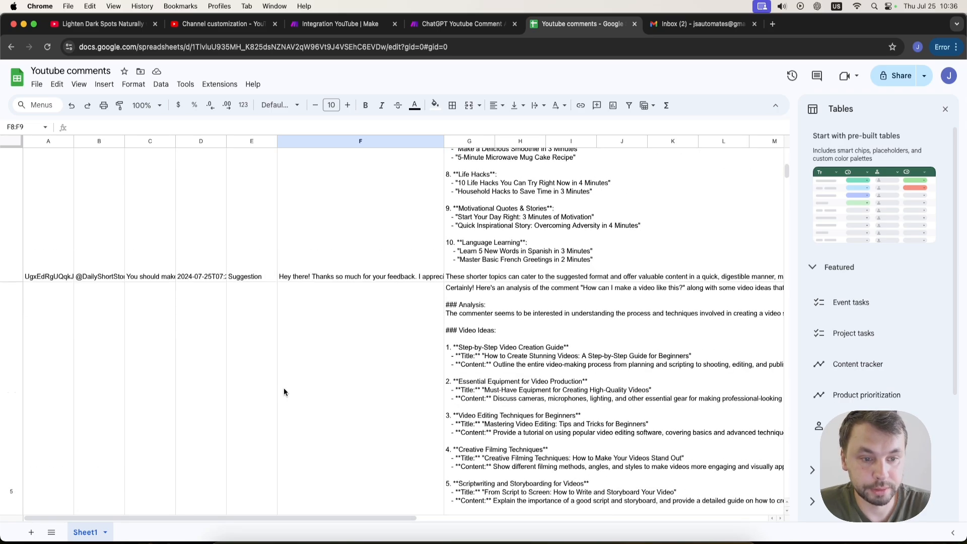
scroll(307, 386, down, 20)
scroll(307, 381, up, 4)
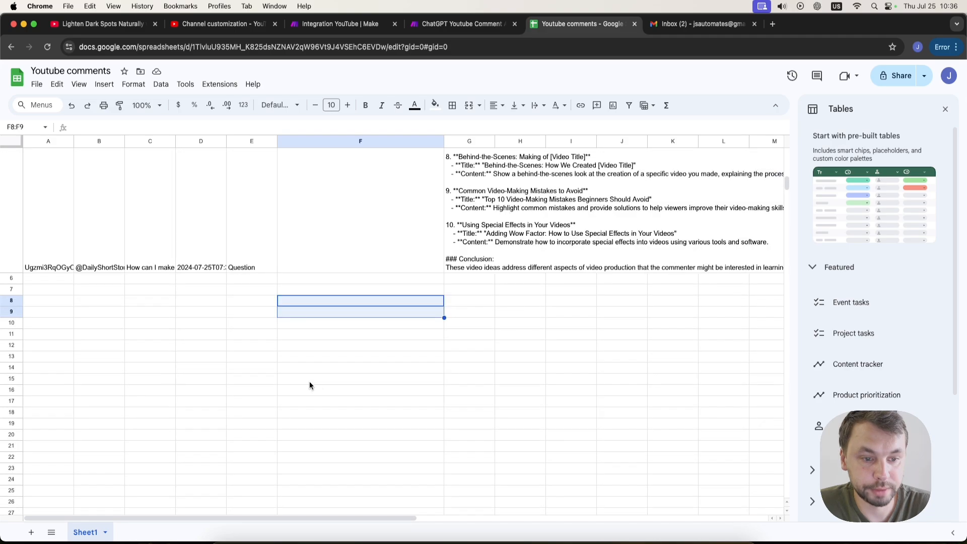
click(327, 254)
scroll(321, 330, up, 4)
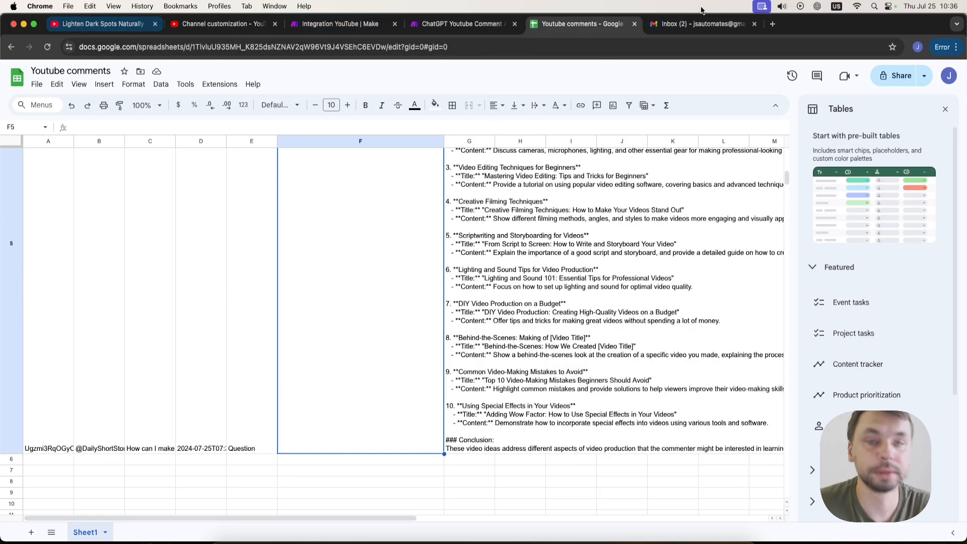
Open the new question-comment email in the Gmail inbox, then return to the YouTube video.
click(699, 28)
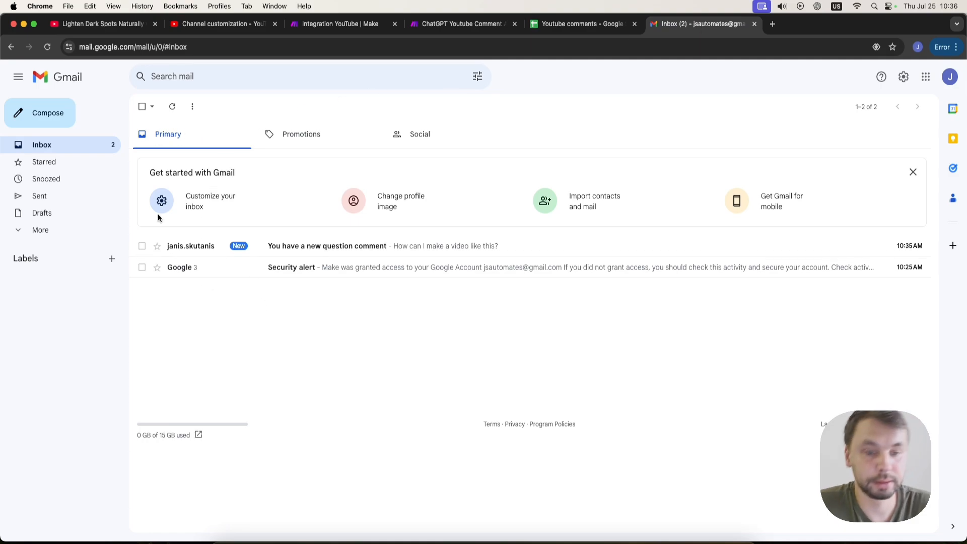
click(390, 249)
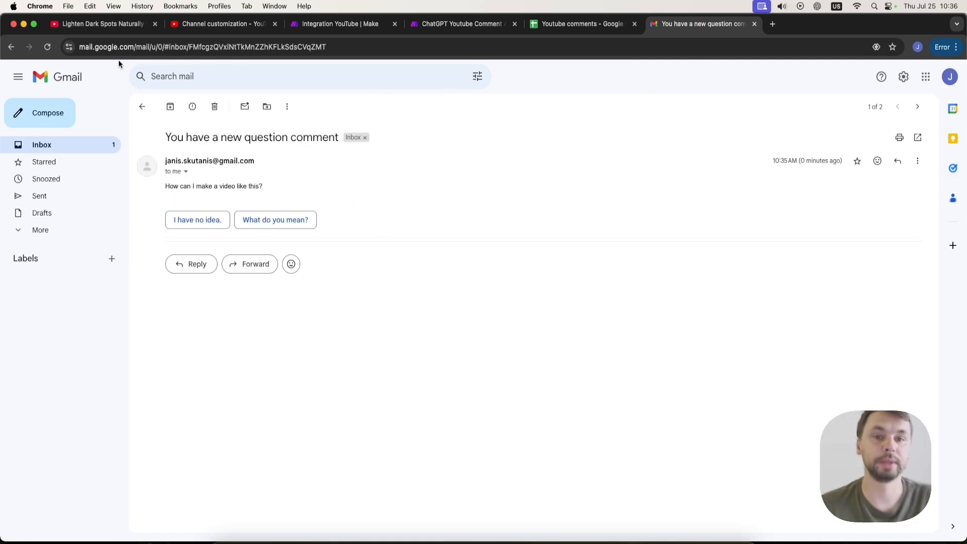
click(101, 24)
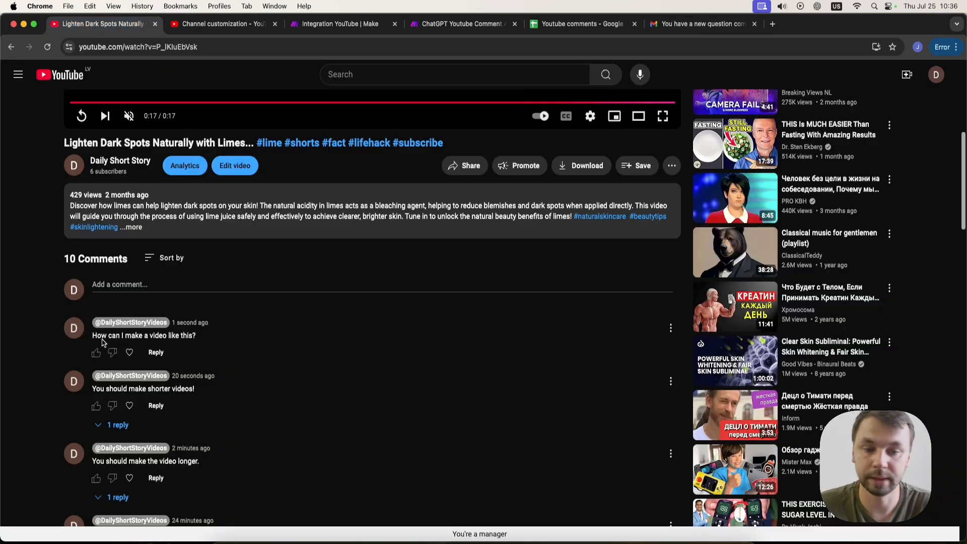